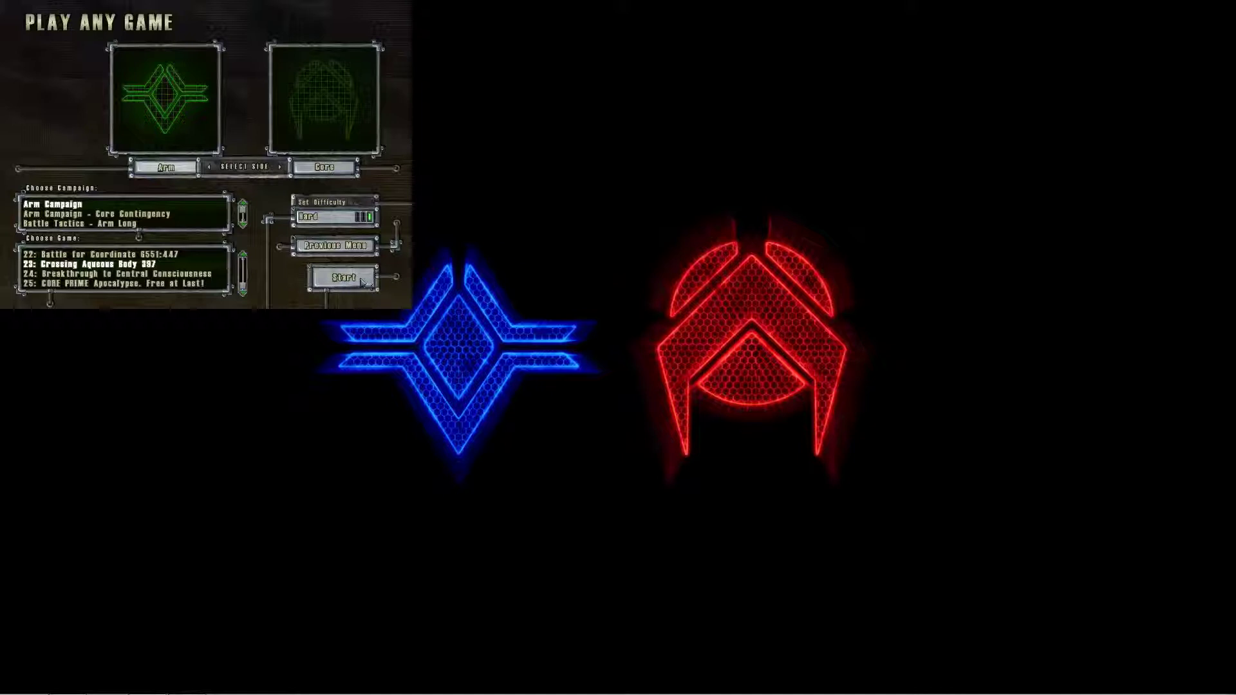
- Select Arm campaign mission 23 and open its Core port briefing
{"action": "left_click", "coordinate": [352, 282]}
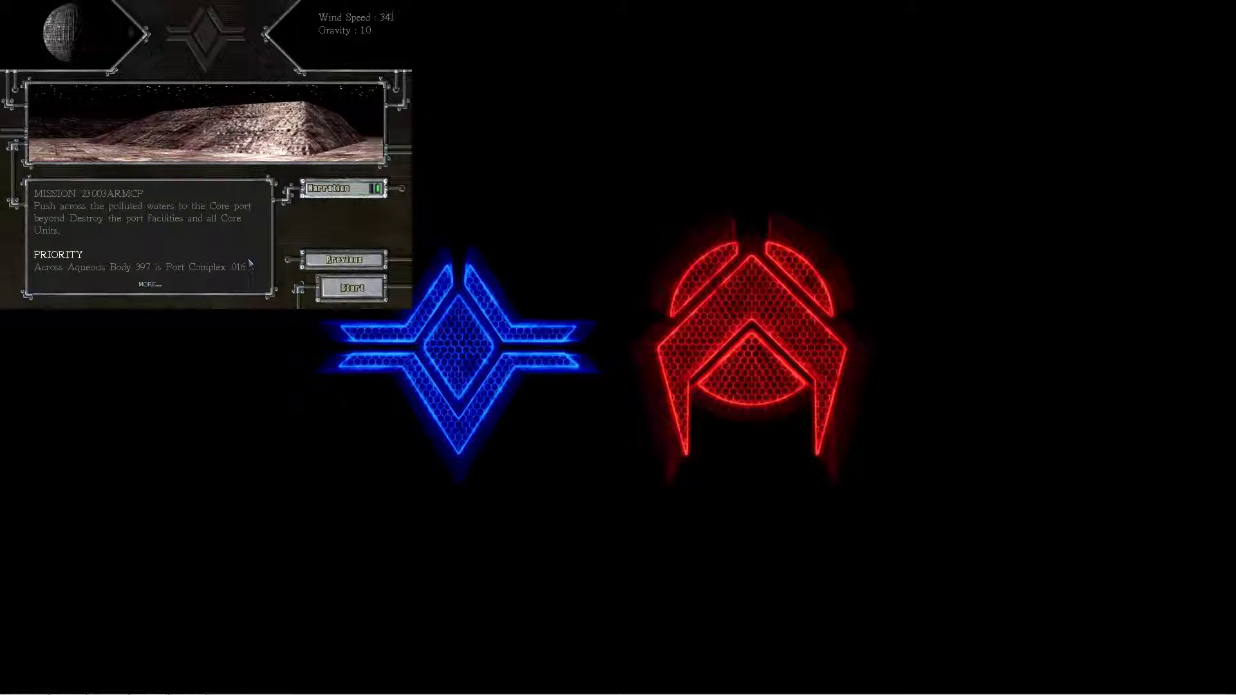
- Switch to No Narration, read both remaining briefing pages, and launch the mission
{"action": "left_click", "coordinate": [344, 187]}
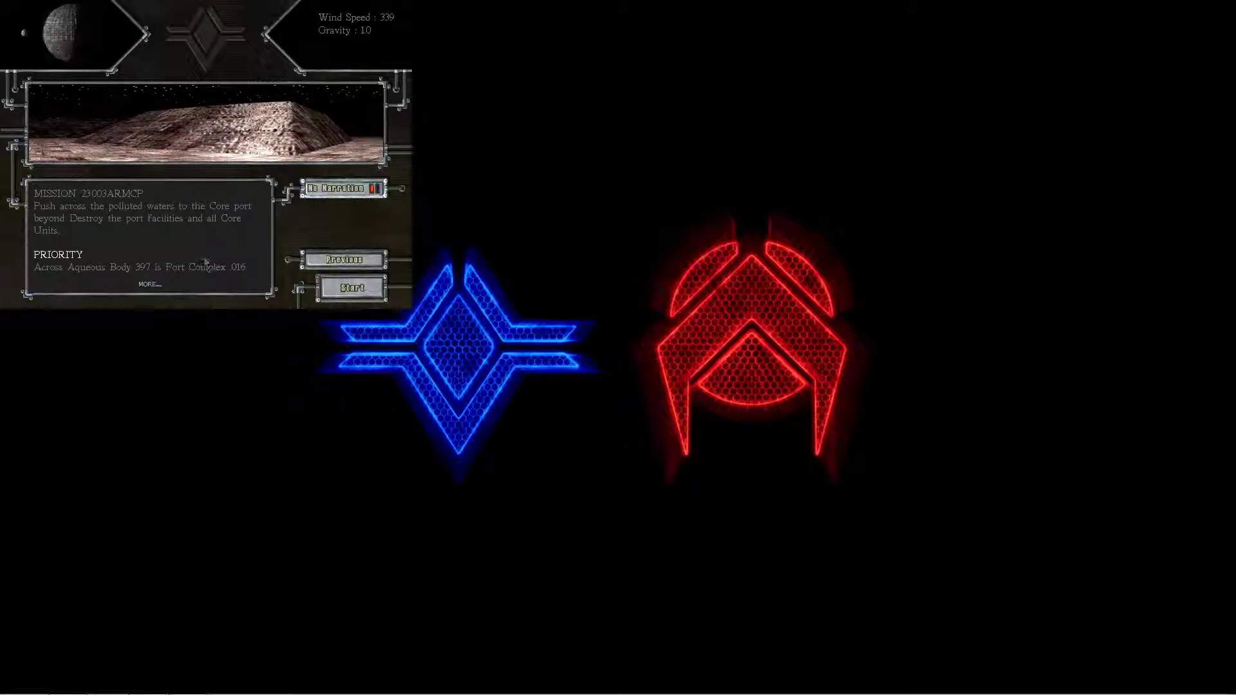
{"action": "left_click", "coordinate": [149, 285]}
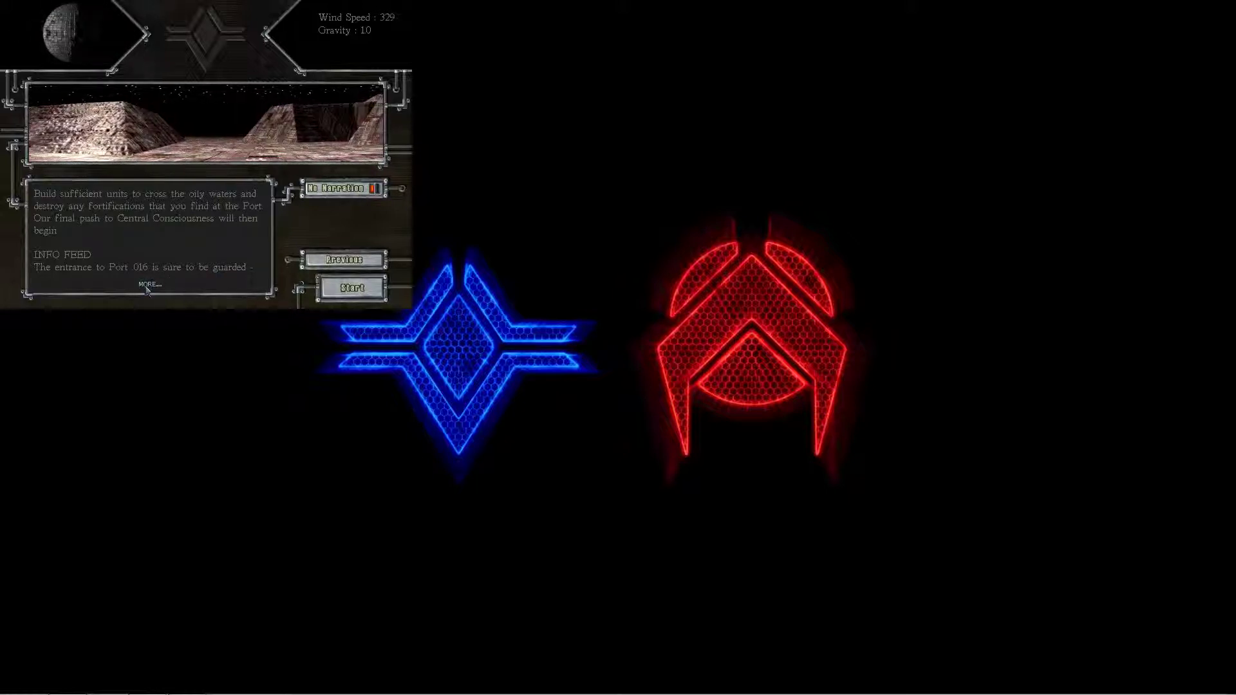
{"action": "left_click", "coordinate": [146, 288]}
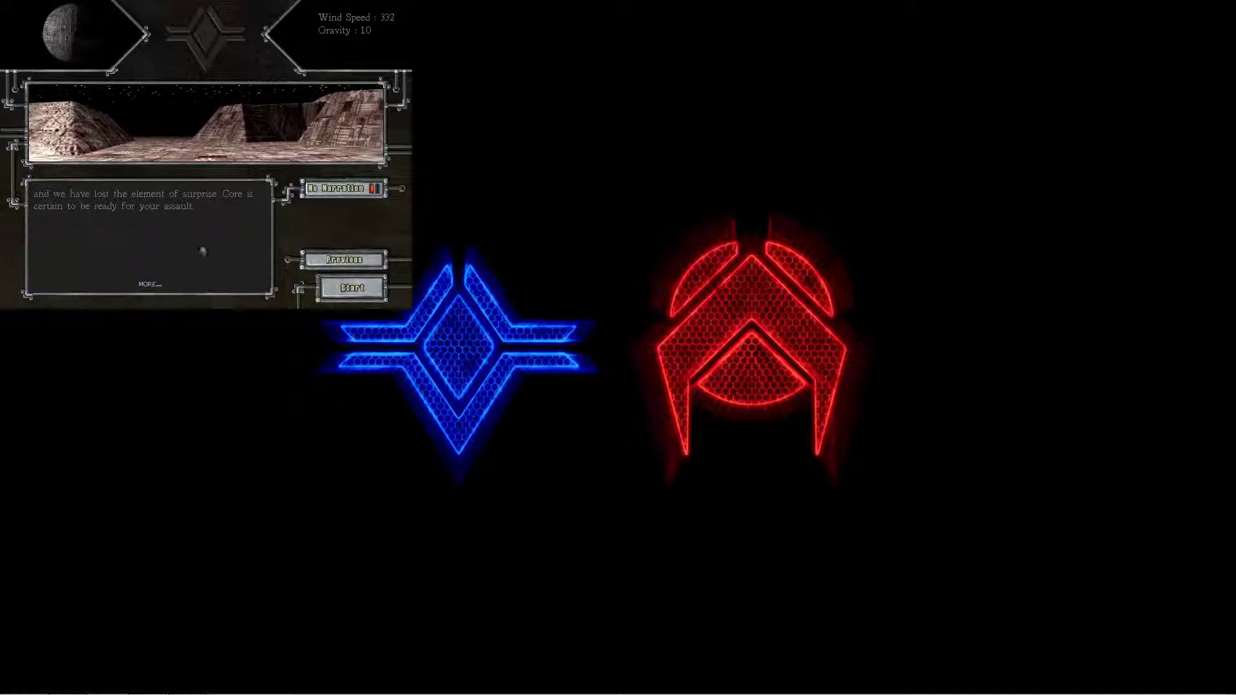
{"action": "left_click", "coordinate": [334, 290]}
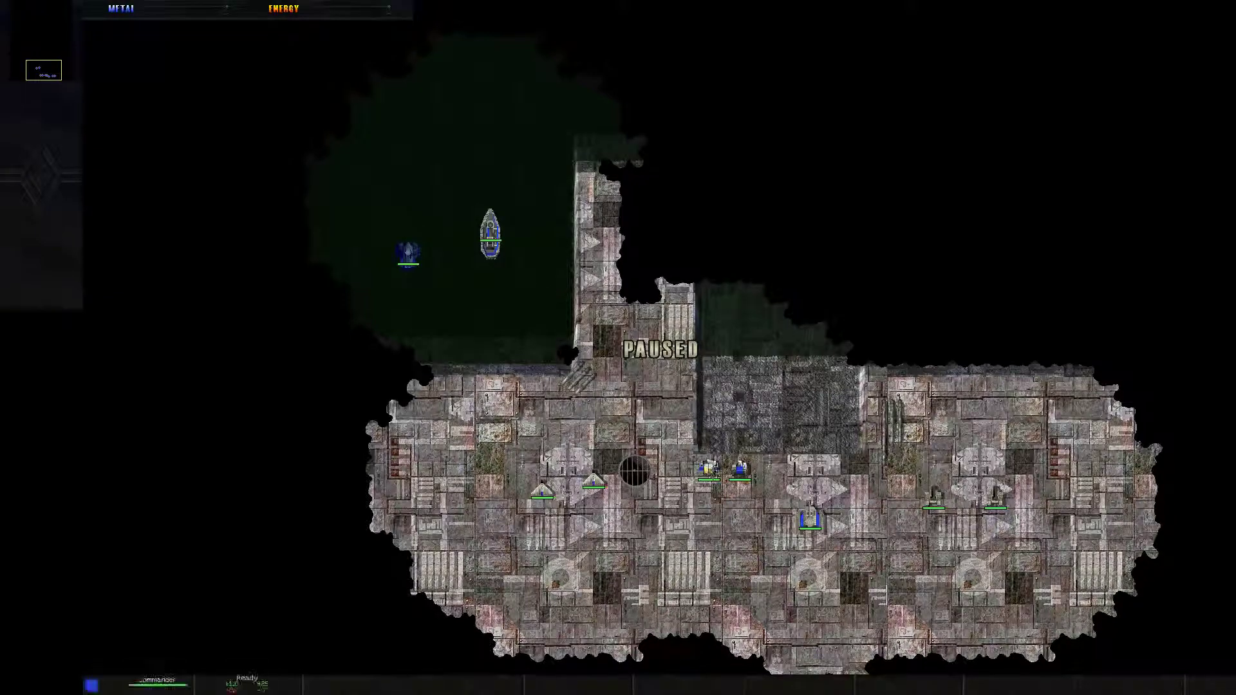
- Unpause and have the commander queue a row of three buildings and an upward column
{"action": "key", "text": "Left"}
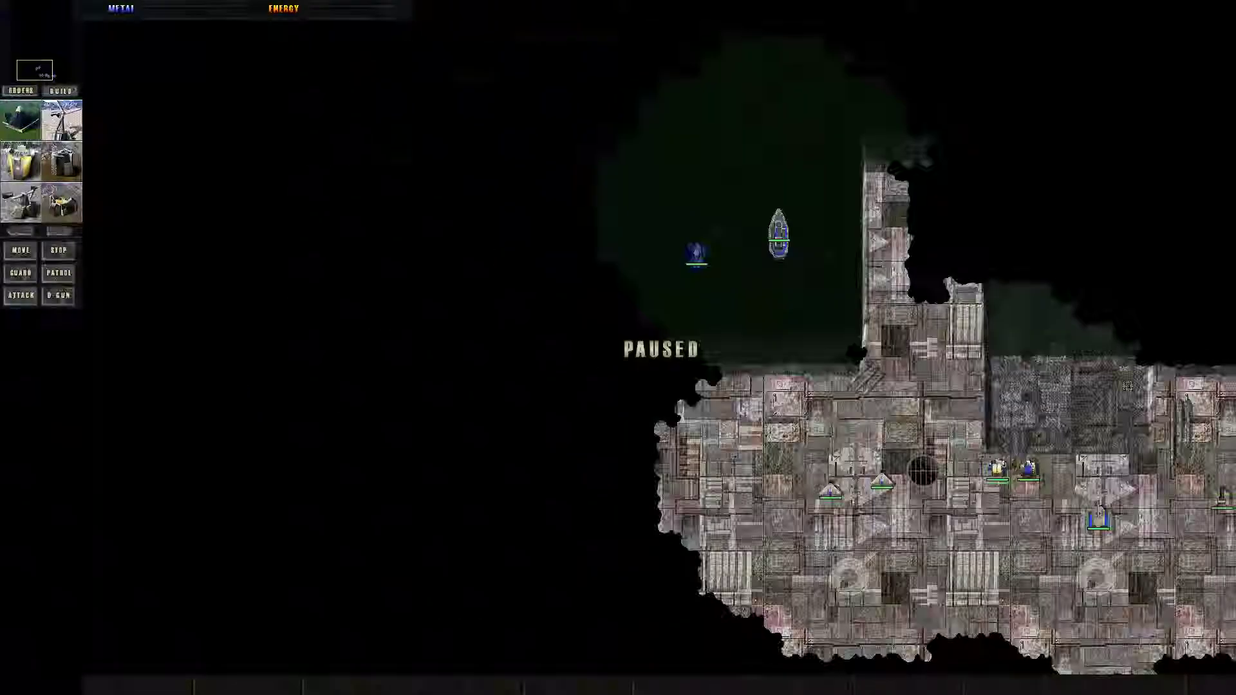
{"action": "key", "text": "Right"}
{"action": "key", "text": "Left"}
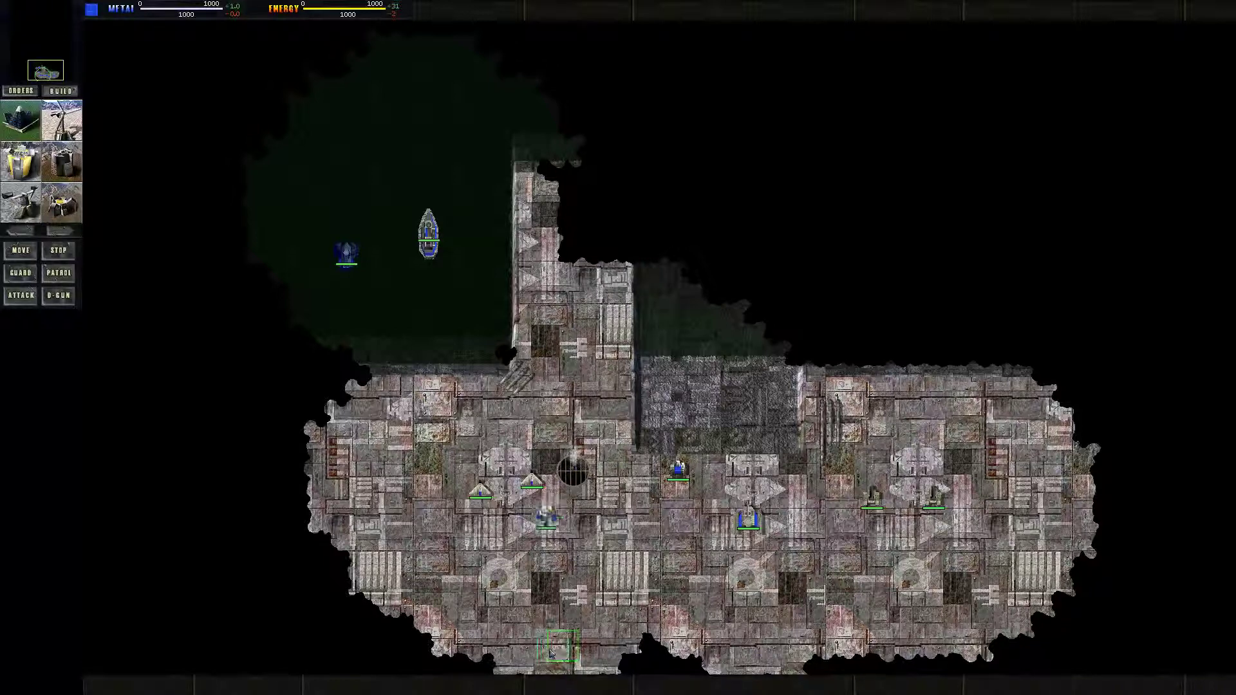
{"action": "left_click_drag", "start_coordinate": [552, 653], "coordinate": [615, 653]}
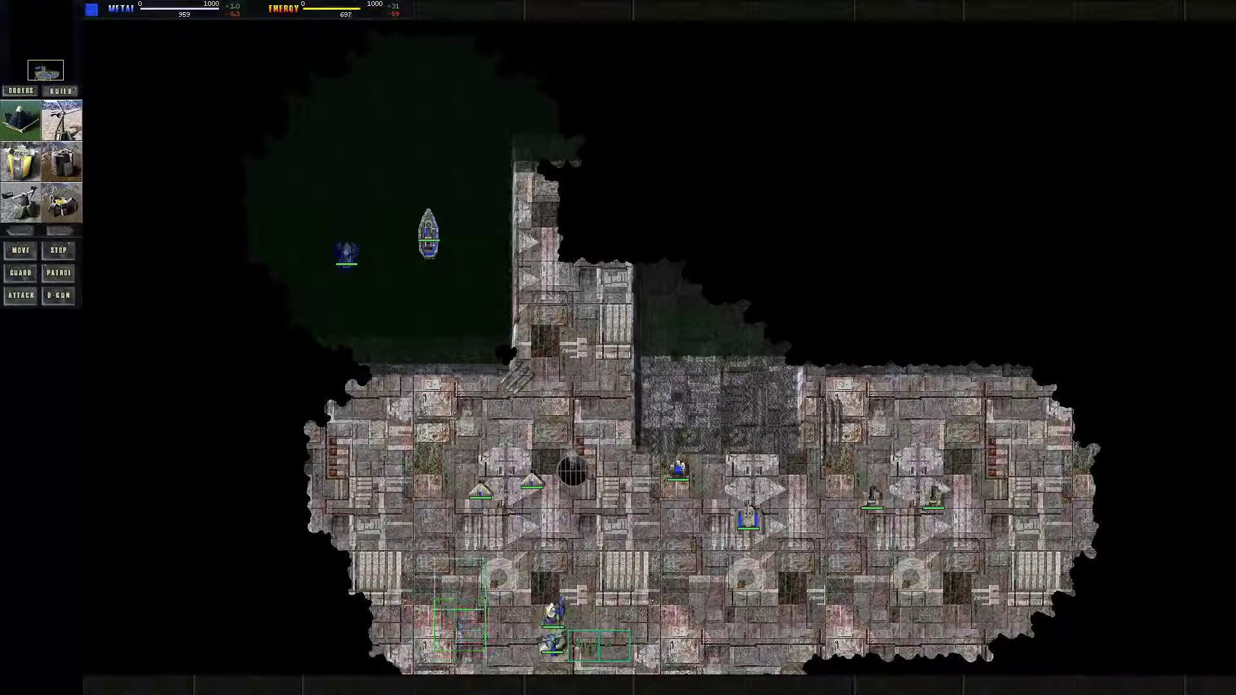
{"action": "left_click_drag", "start_coordinate": [454, 633], "coordinate": [462, 585]}
{"action": "right_click", "coordinate": [542, 530]}
- Select another unit and pan across the base to scout its surroundings
{"action": "left_click", "coordinate": [531, 480]}
{"action": "key", "text": "Up"}
{"action": "key", "text": "Right"}
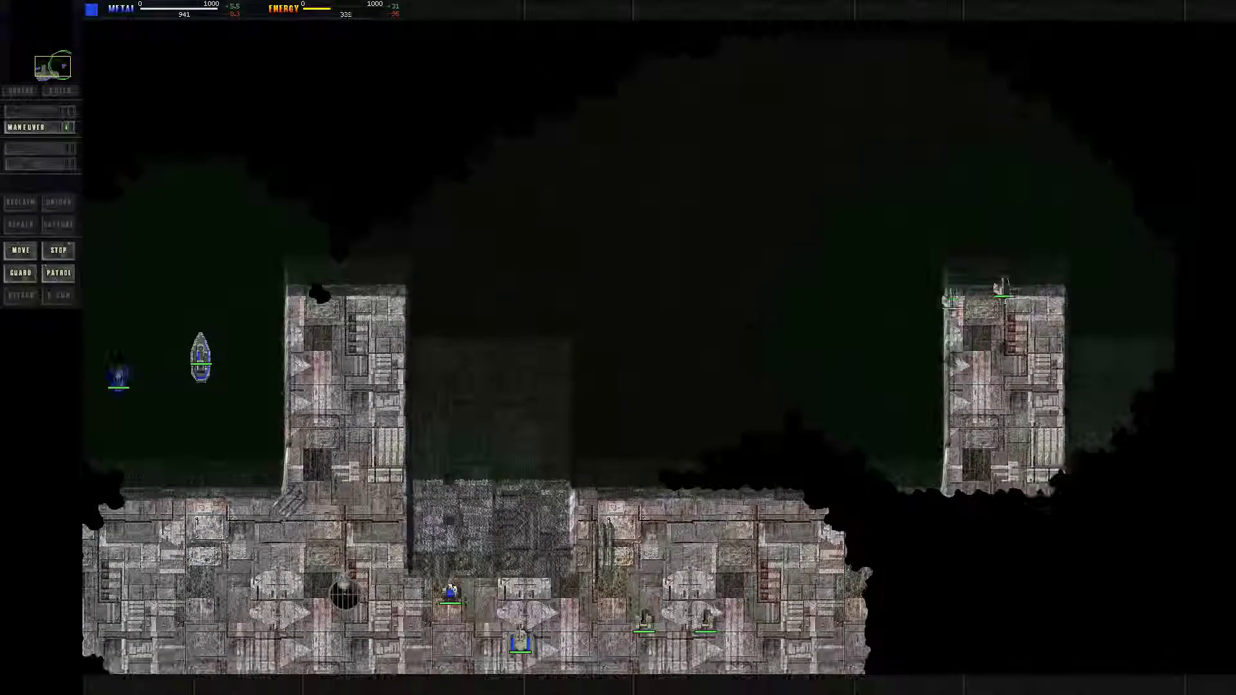
{"action": "key", "text": "Down"}
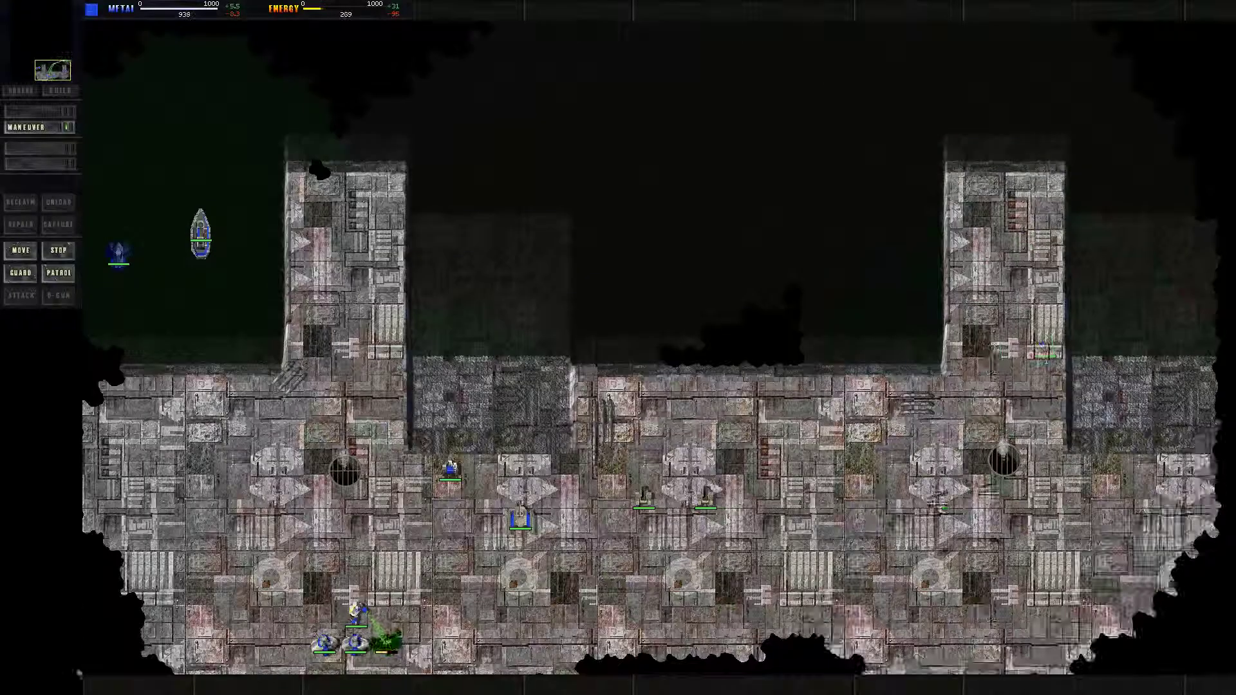
{"action": "key", "text": "Left"}
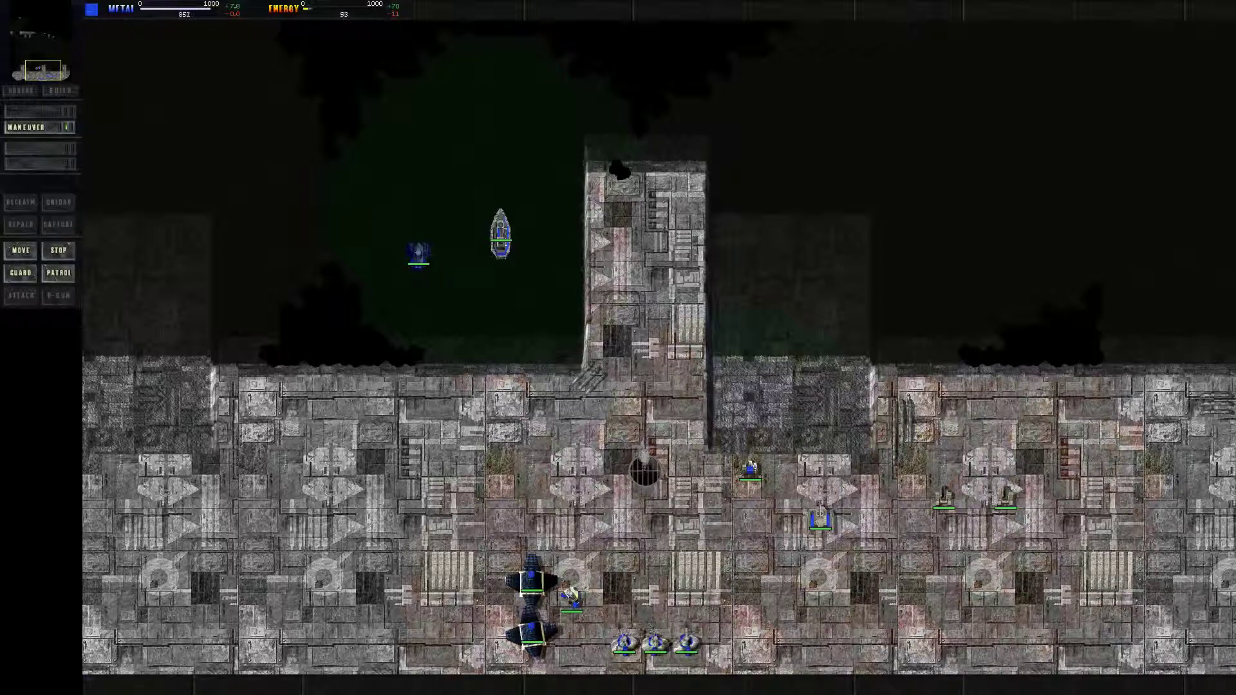
- Have the commander place a Vehicle Plant in the middle of the base
{"action": "key", "text": "Right"}
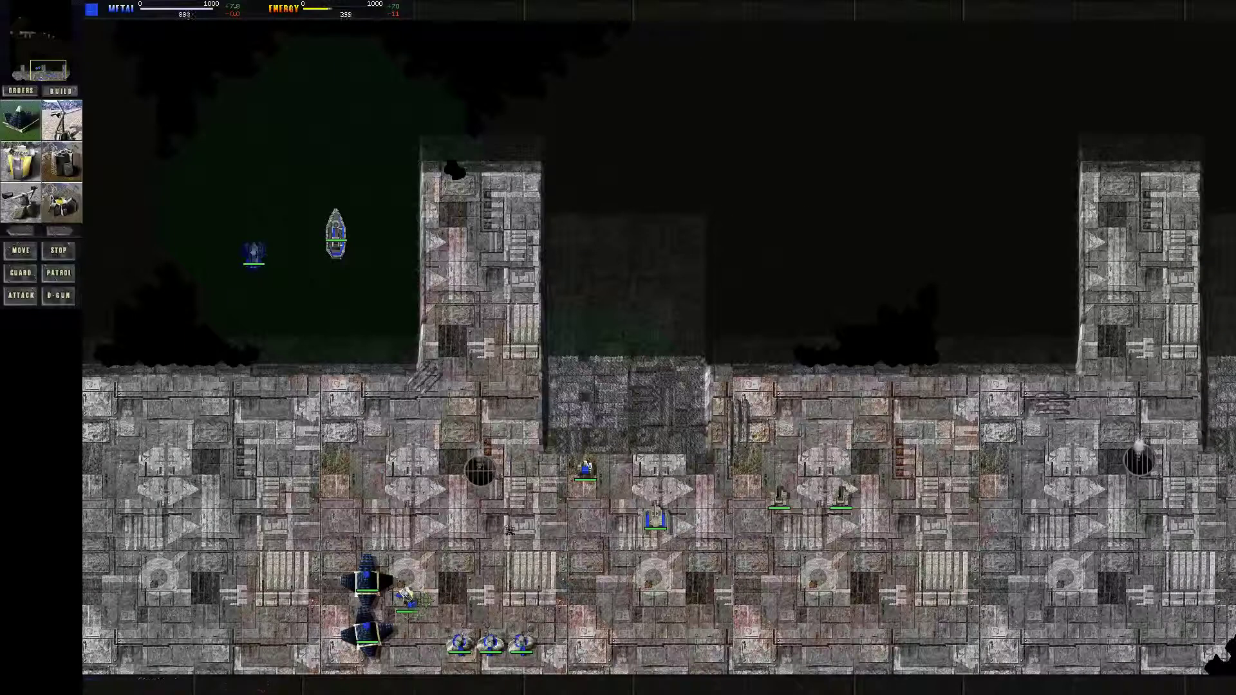
{"action": "left_click", "coordinate": [61, 232]}
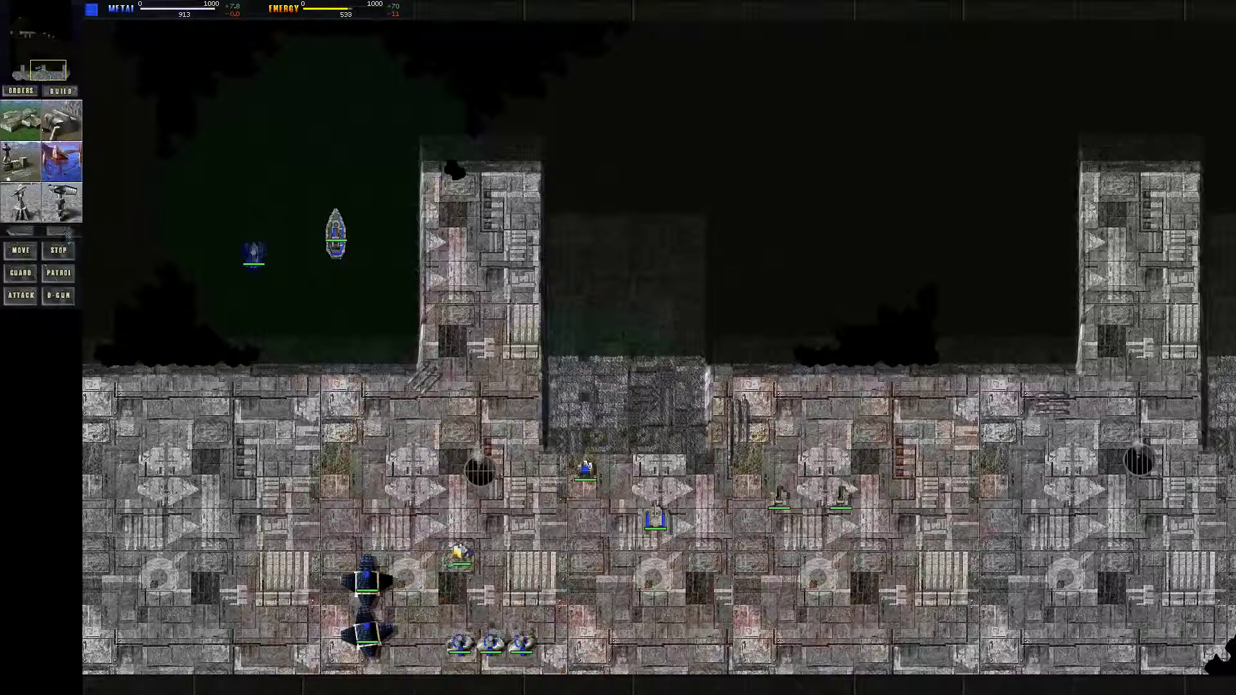
{"action": "left_click", "coordinate": [20, 91]}
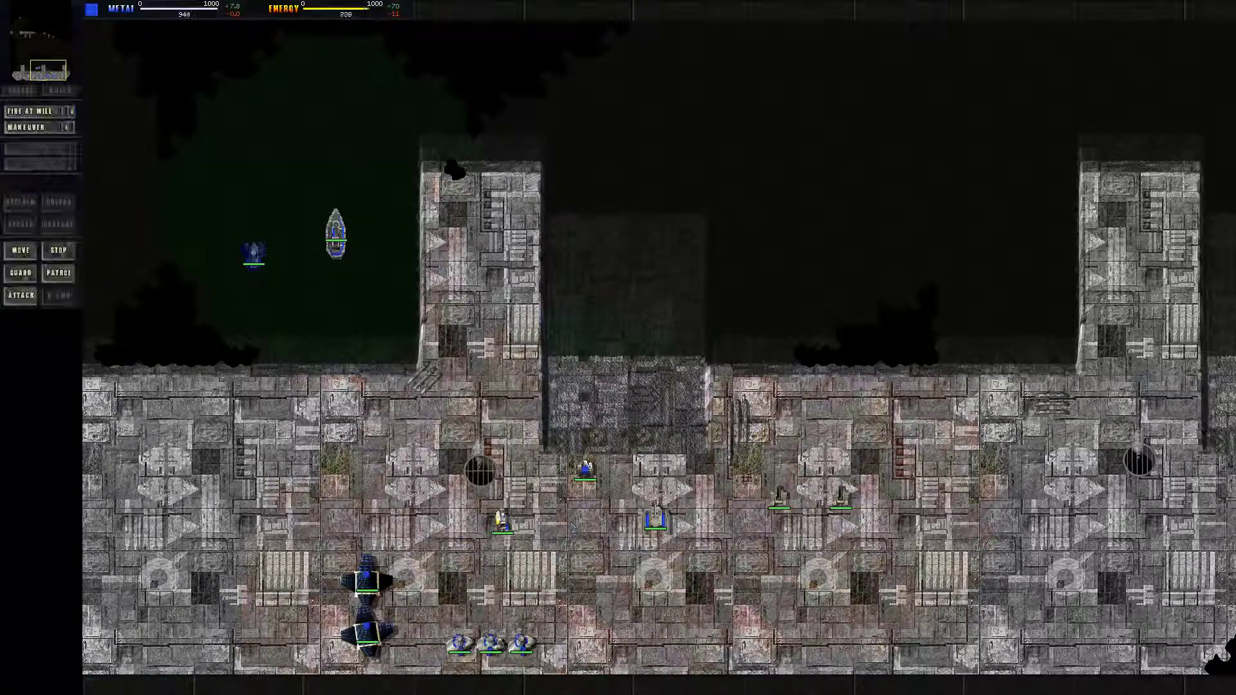
{"action": "left_click", "coordinate": [59, 90]}
{"action": "key", "text": "Left"}
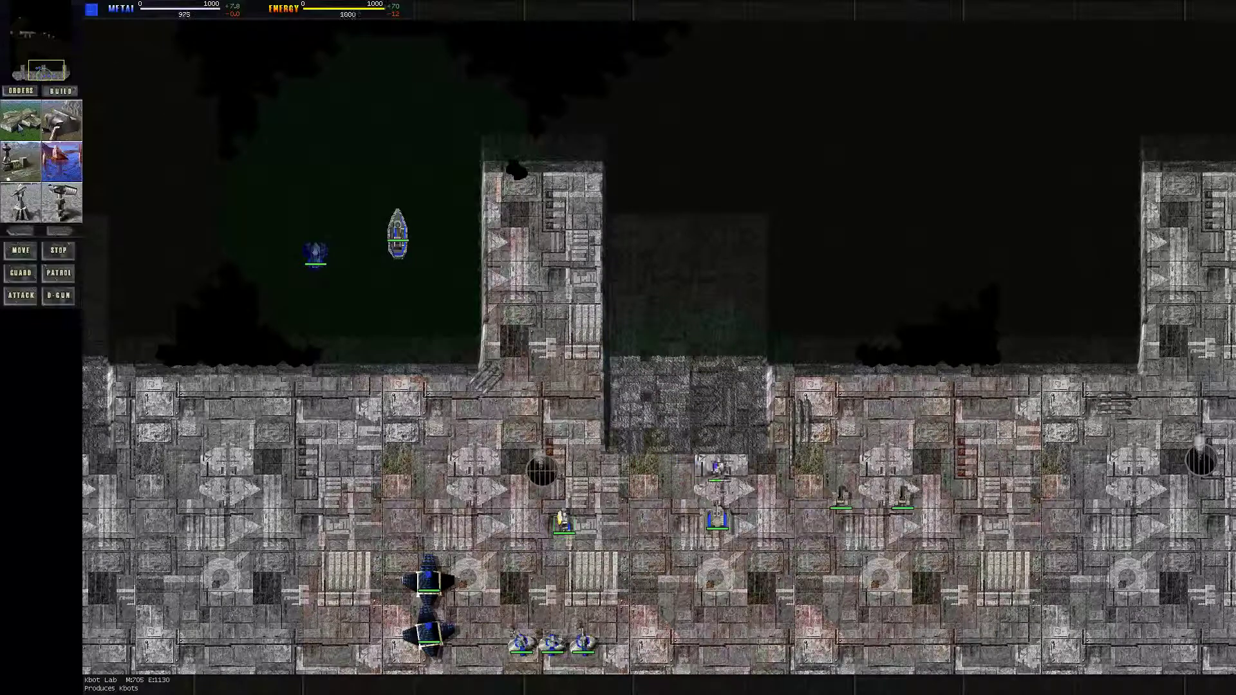
{"action": "left_click", "coordinate": [62, 122]}
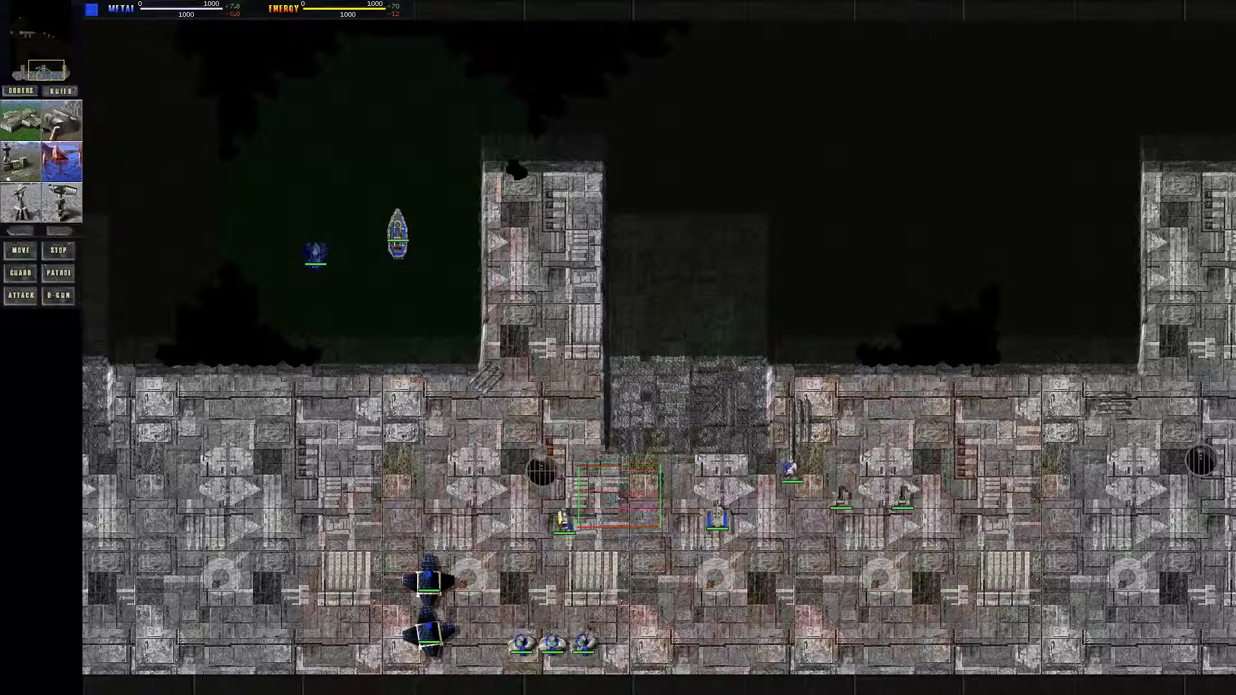
{"action": "left_click", "coordinate": [642, 503]}
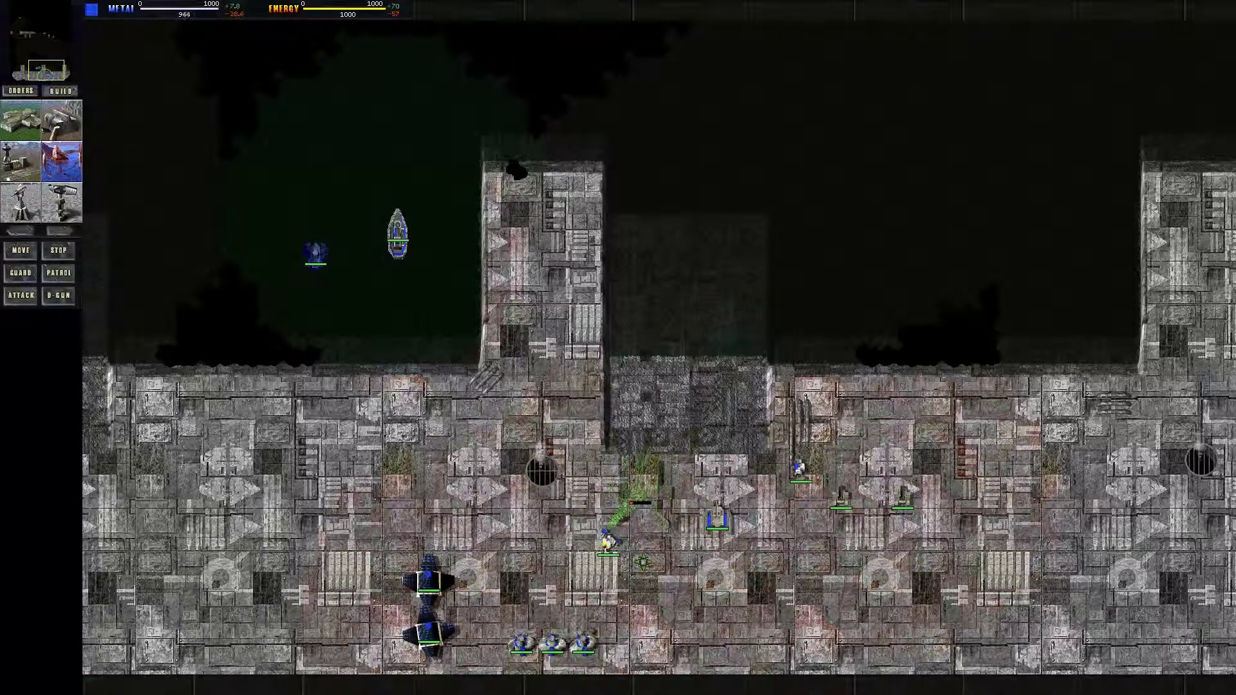
- Queue a Construction Vehicle at the Vehicle Plant
{"action": "key", "text": "Right"}
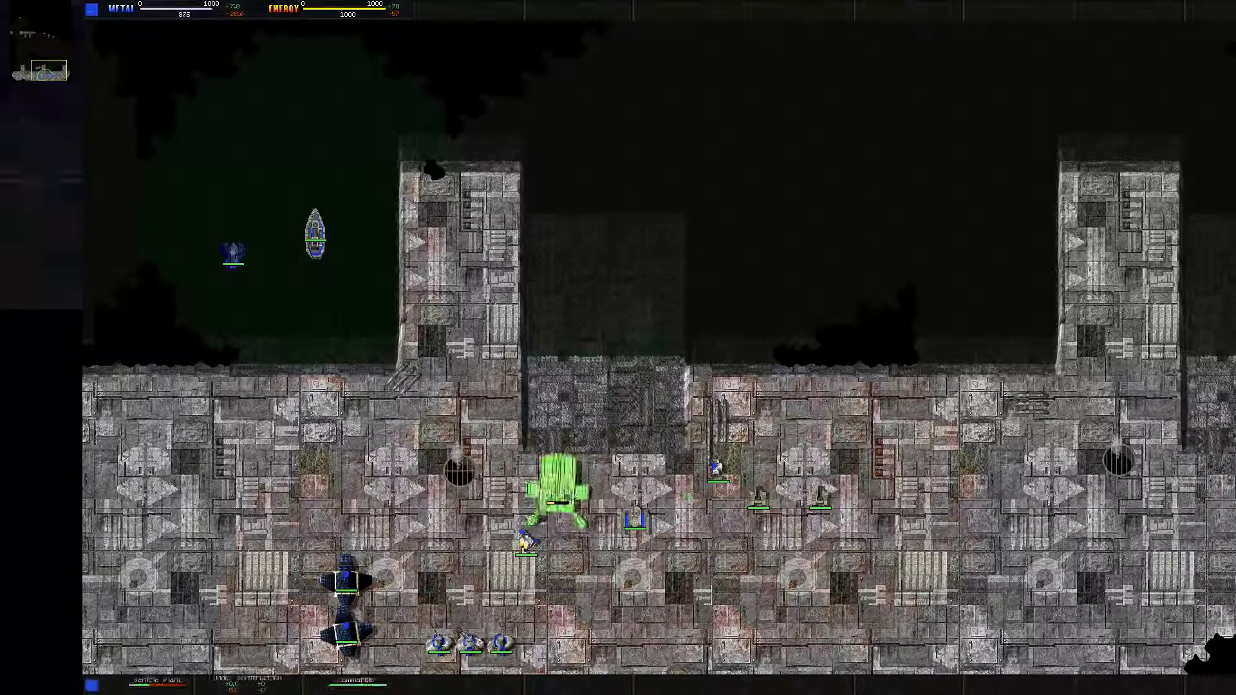
{"action": "key", "text": "ctrl+1"}
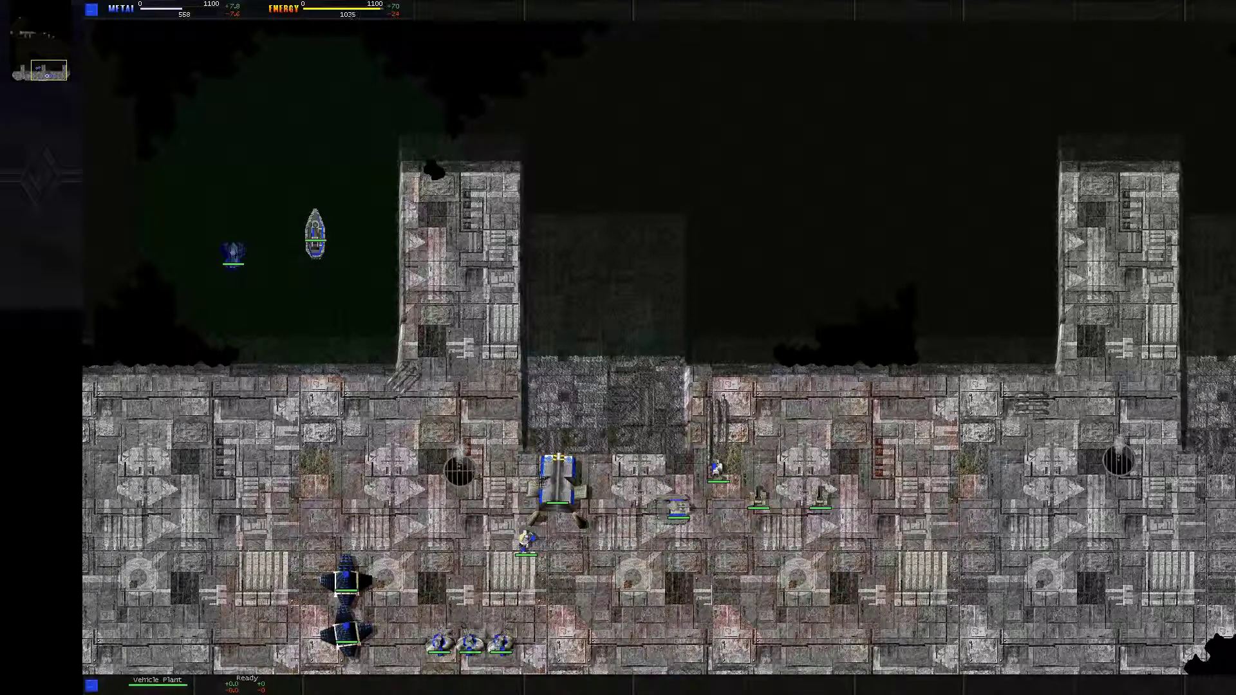
{"action": "left_click", "coordinate": [682, 510]}
{"action": "left_click", "coordinate": [532, 534]}
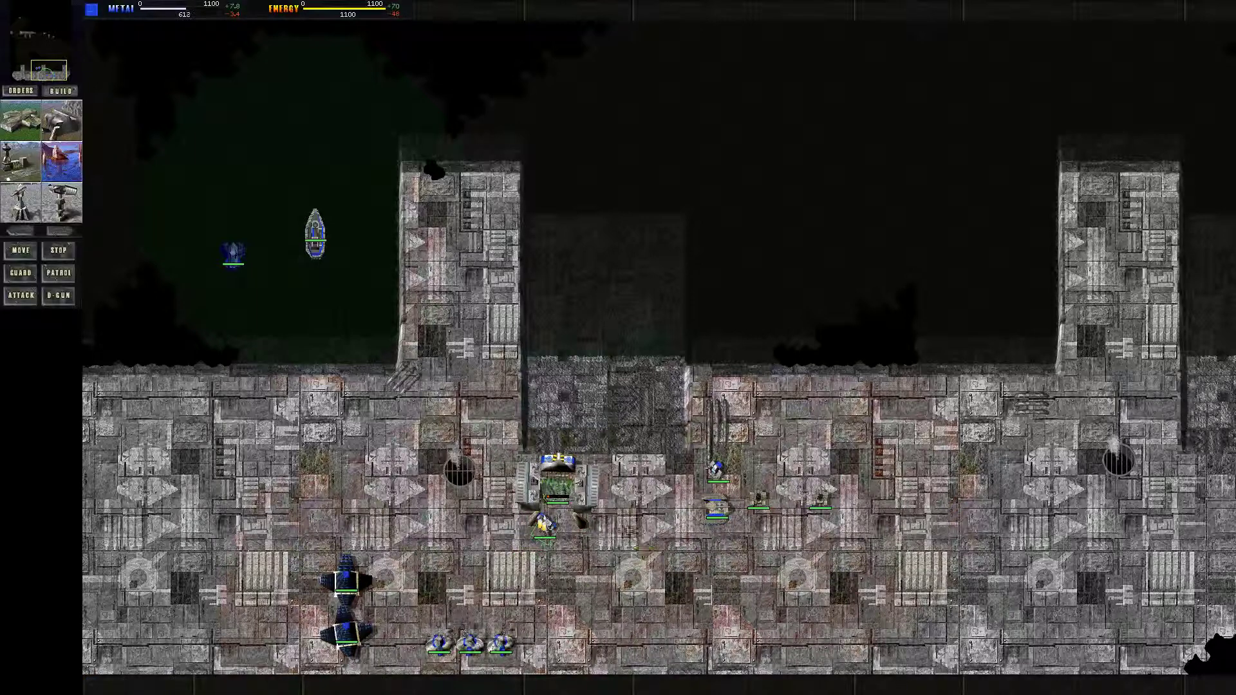
{"action": "right_click", "coordinate": [613, 519]}
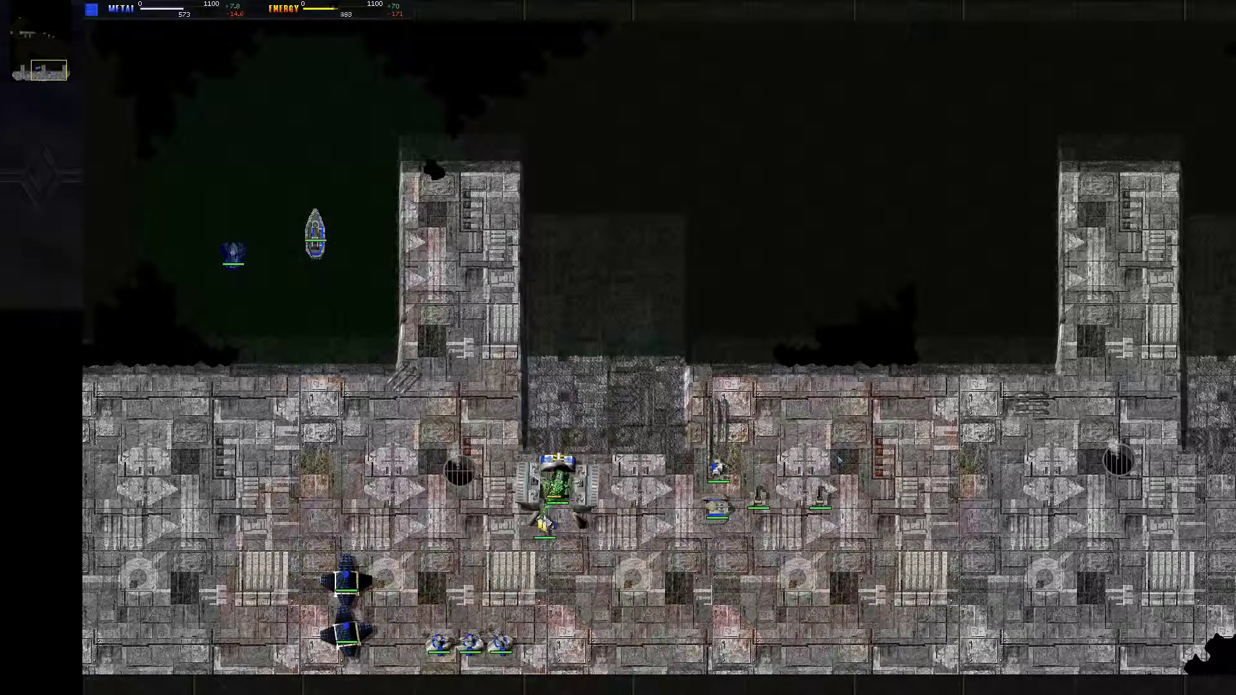
- Select the boat and submarine together and send them north-east
{"action": "left_click", "coordinate": [315, 232]}
{"action": "left_click_drag", "start_coordinate": [220, 218], "coordinate": [333, 275]}
{"action": "left_click", "coordinate": [607, 111]}
{"action": "key", "text": "Up"}
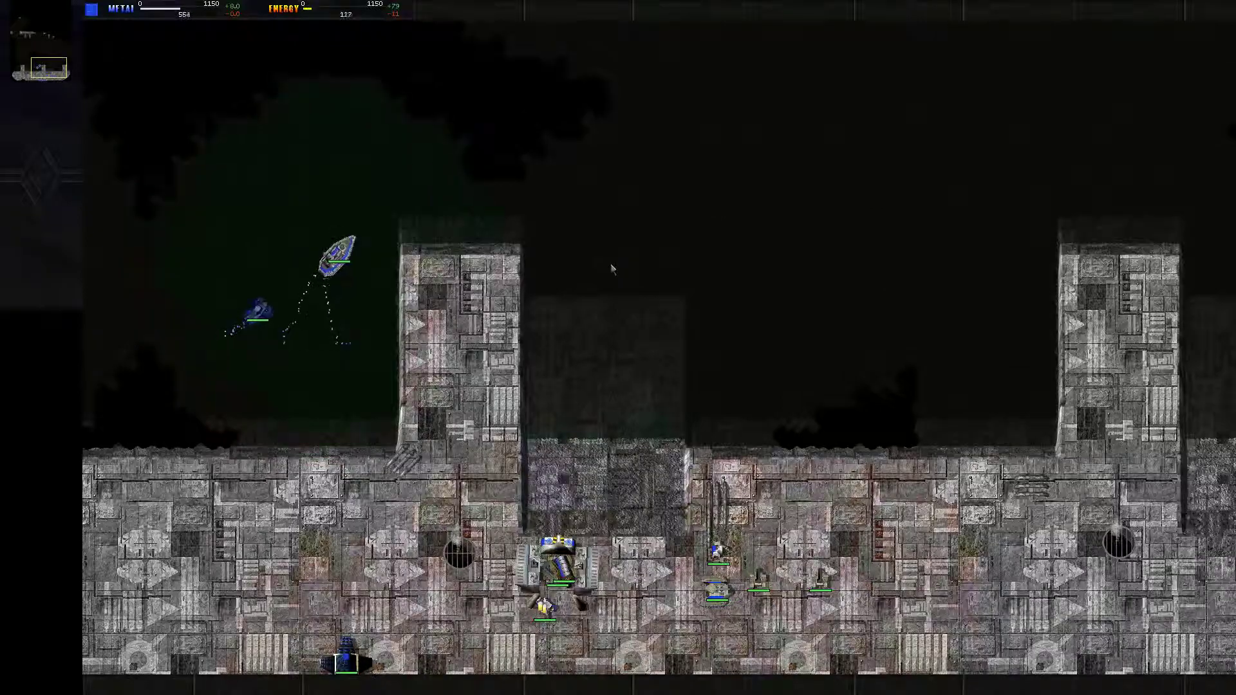
{"action": "key", "text": "Down"}
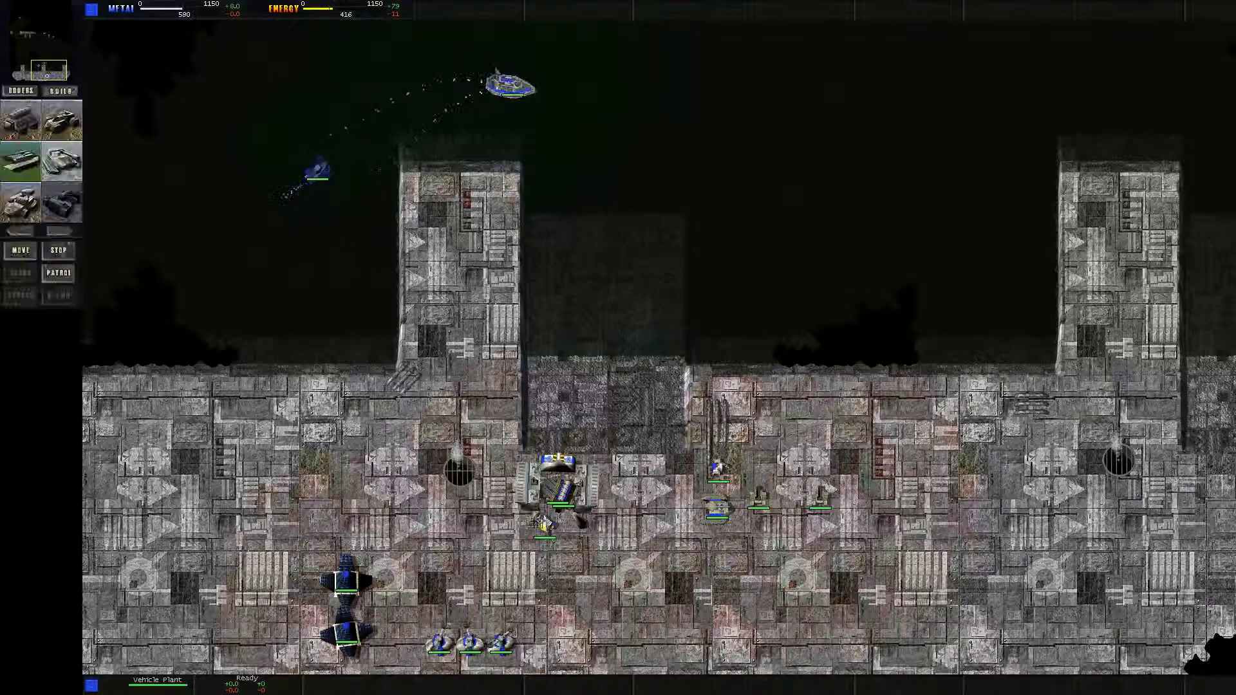
- Move the new construction vehicle down-left and browse more structures
{"action": "left_click", "coordinate": [544, 525]}
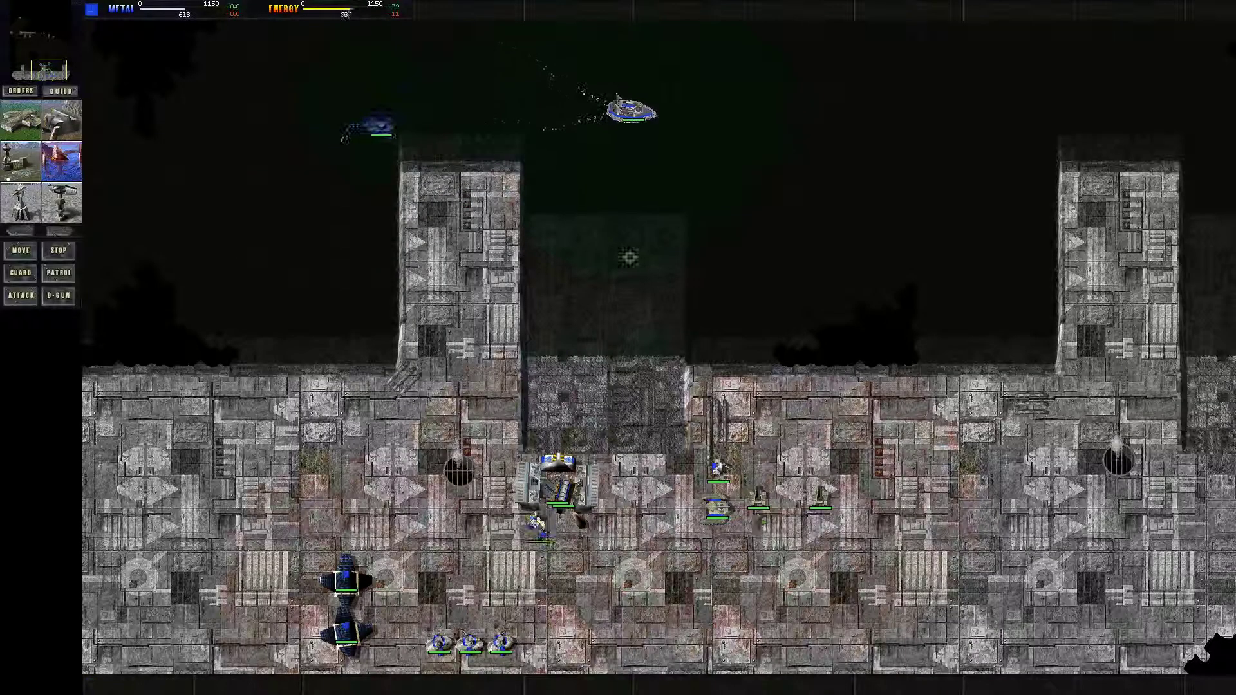
{"action": "left_click", "coordinate": [520, 539]}
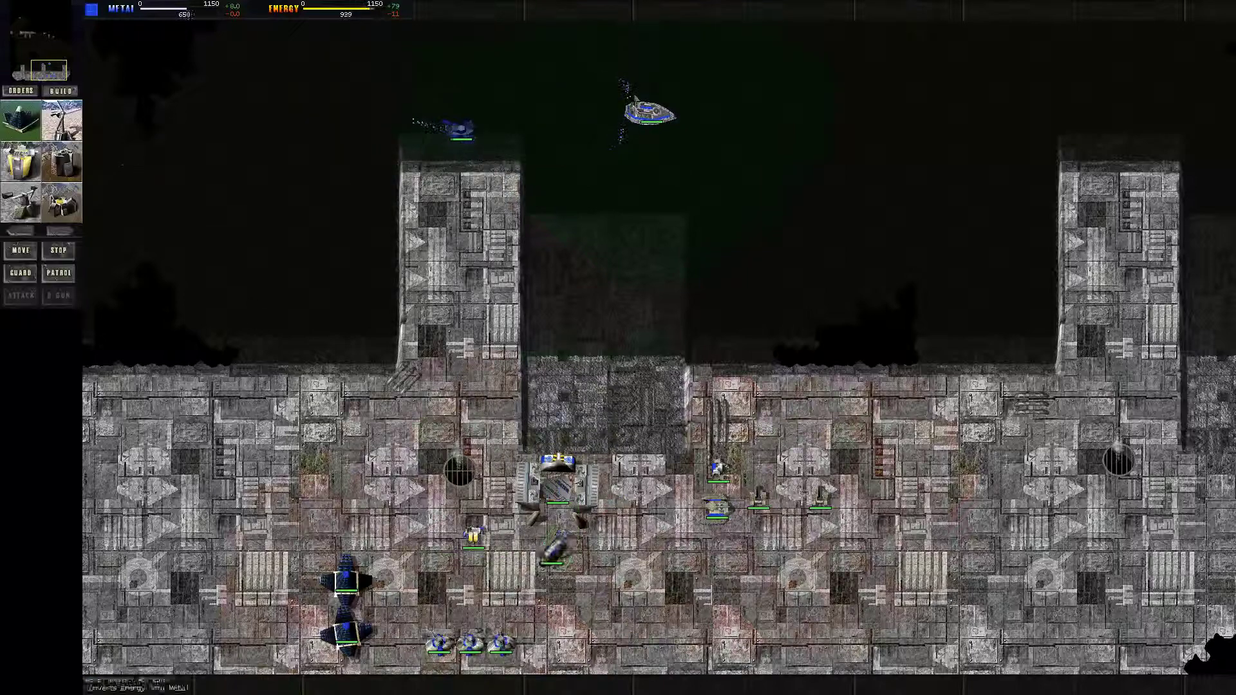
{"action": "left_click", "coordinate": [60, 233]}
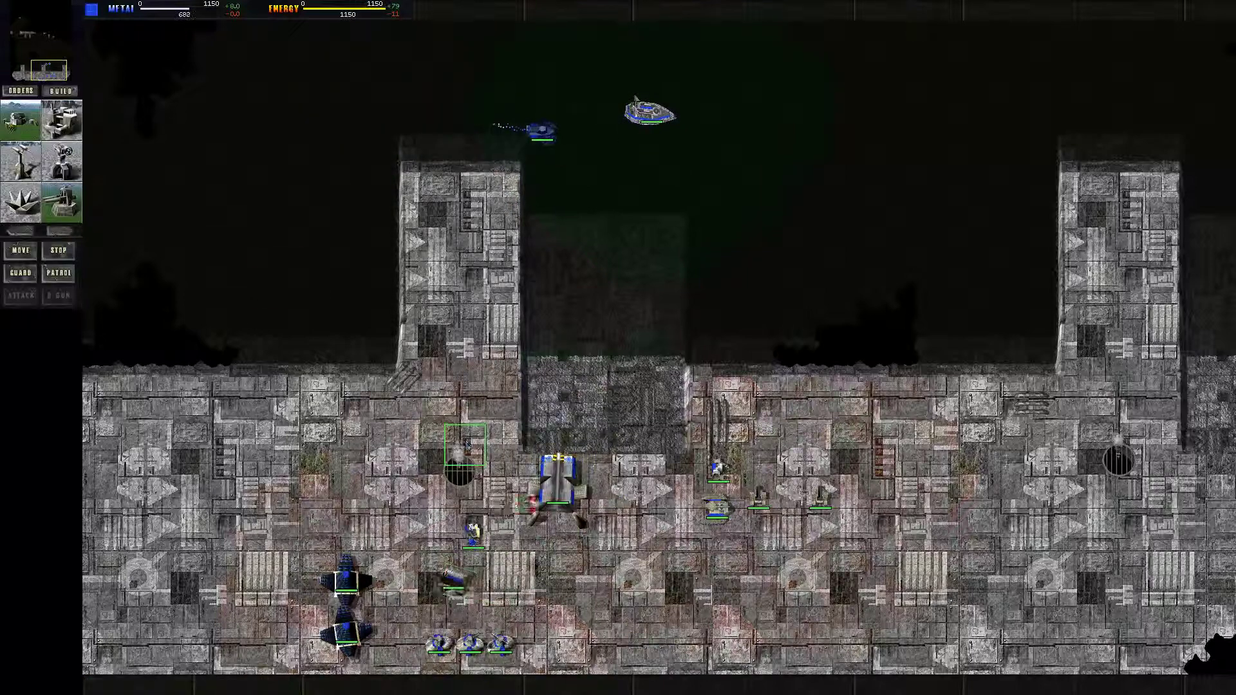
- Have the commander place a Shipyard on the water just north of the base
{"action": "key", "text": "Left"}
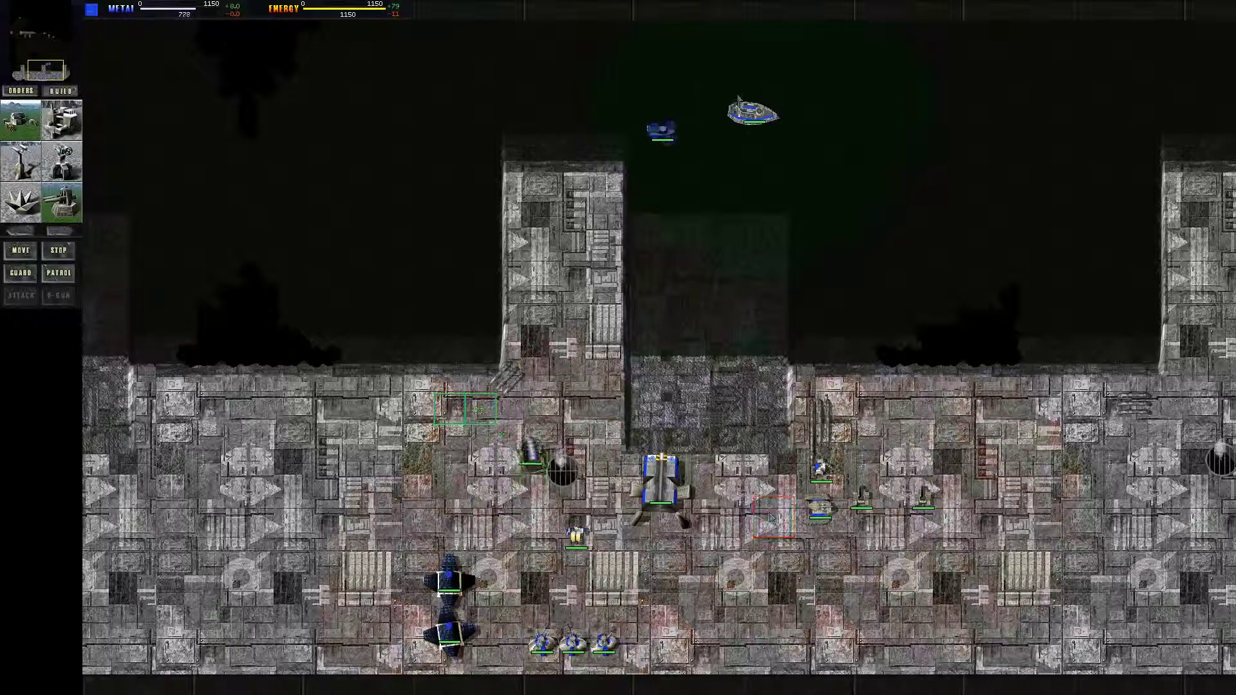
{"action": "left_click", "coordinate": [513, 435]}
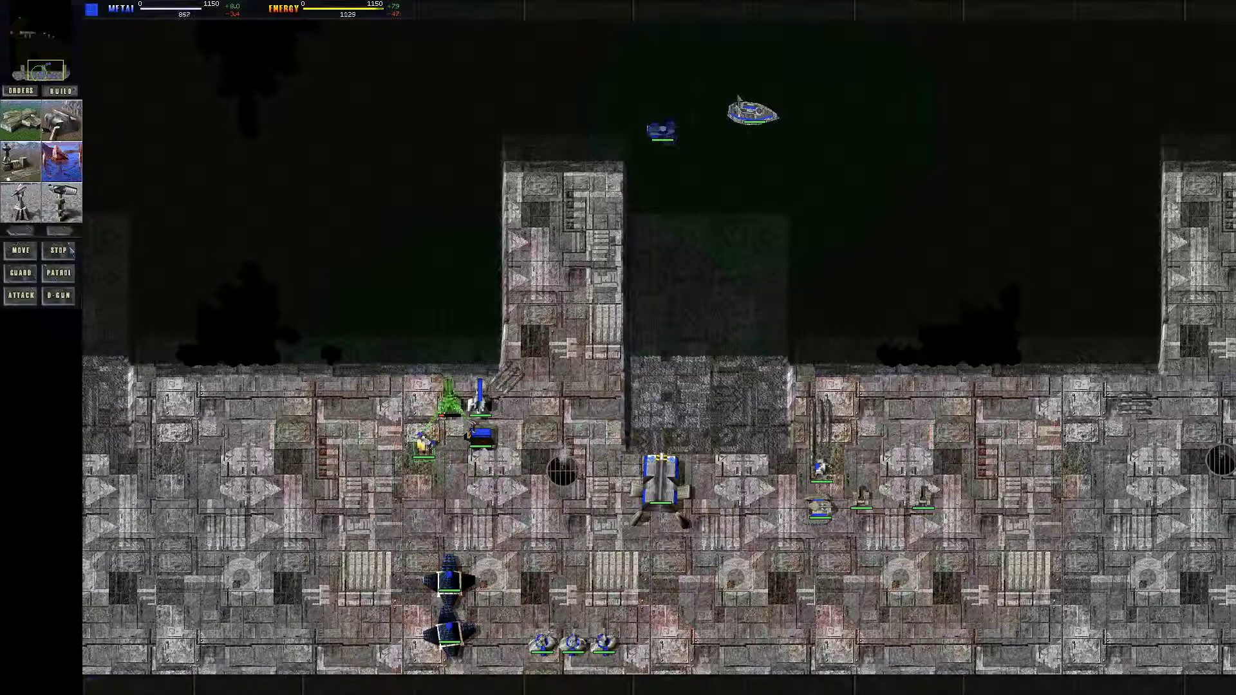
{"action": "left_click", "coordinate": [62, 162]}
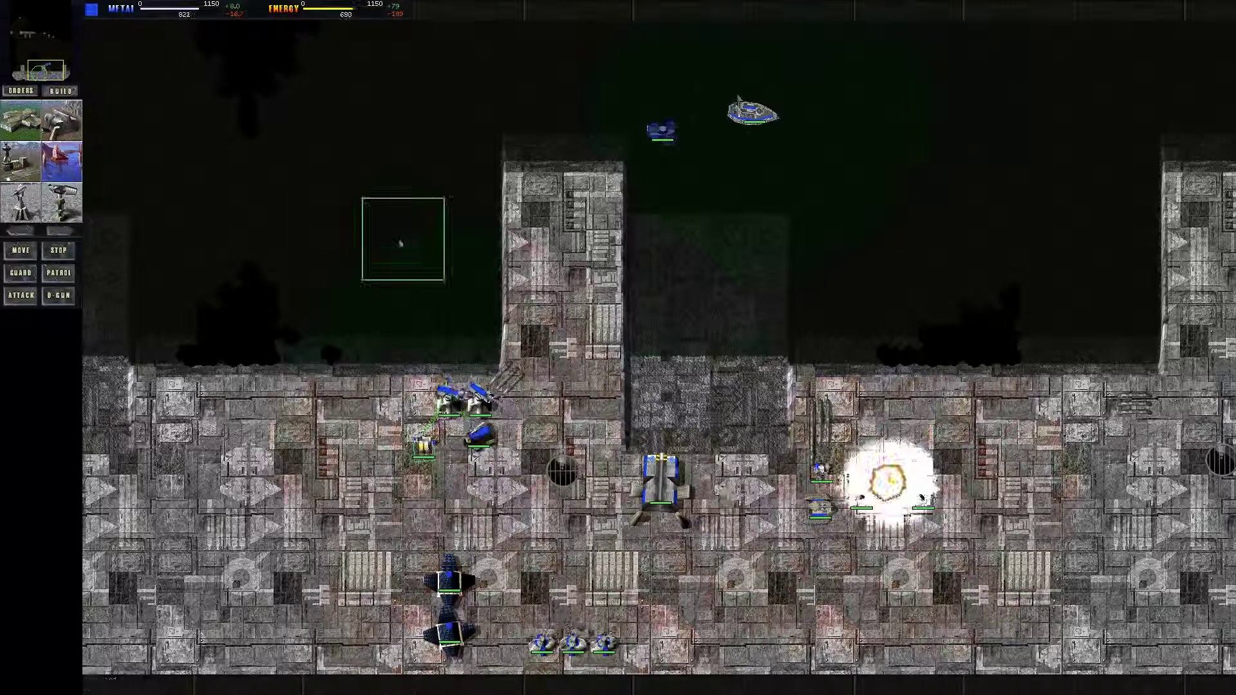
{"action": "right_click", "coordinate": [444, 188]}
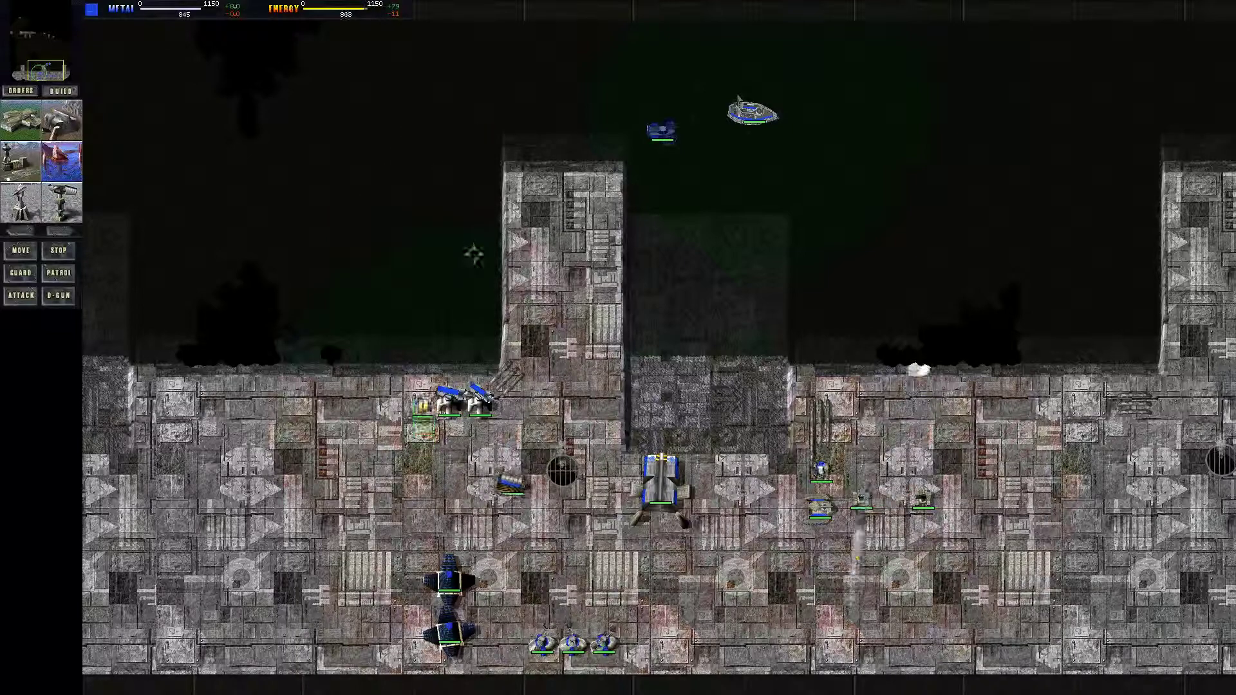
{"action": "key", "text": "Up"}
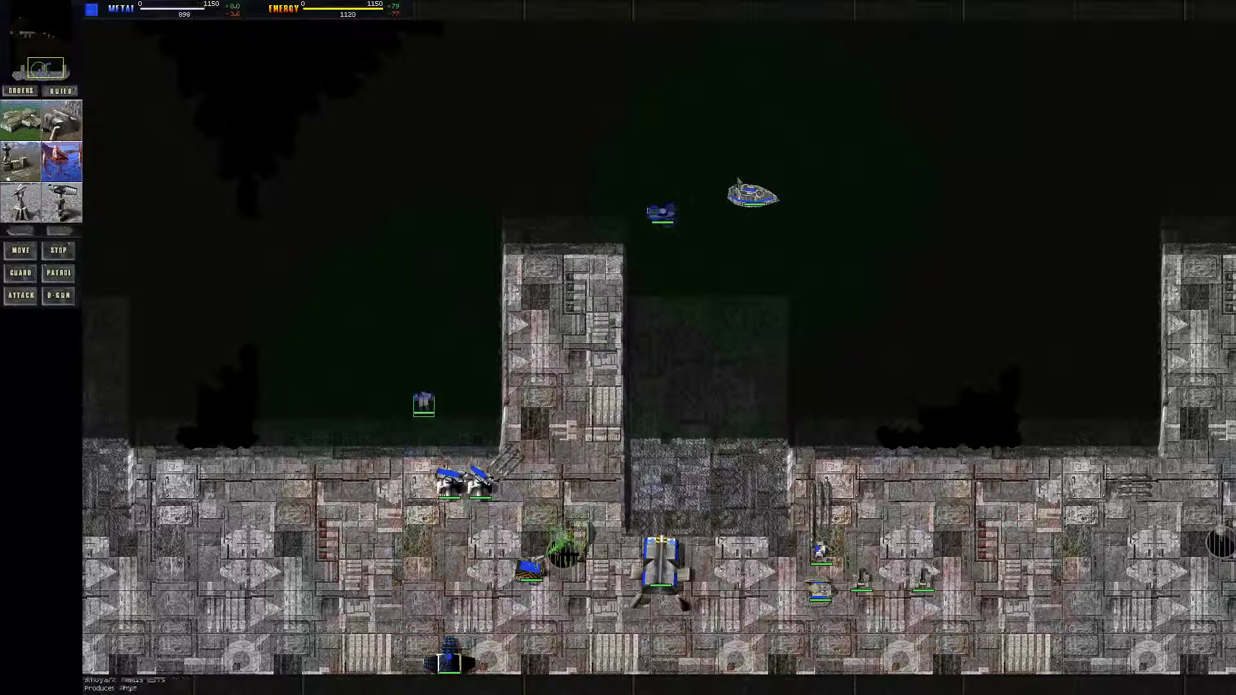
{"action": "left_click", "coordinate": [62, 162]}
{"action": "right_click", "coordinate": [453, 238]}
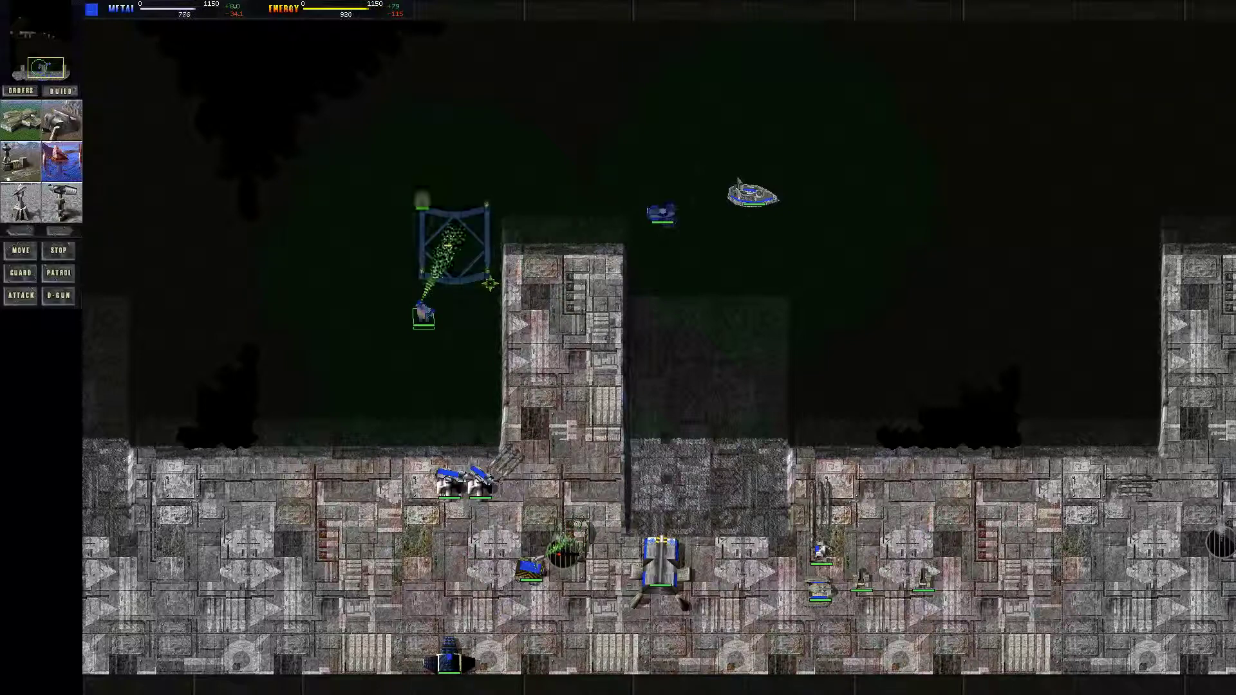
- Queue two Construction Ships at the shipyard, then check the vehicle plant
{"action": "left_click", "coordinate": [466, 301]}
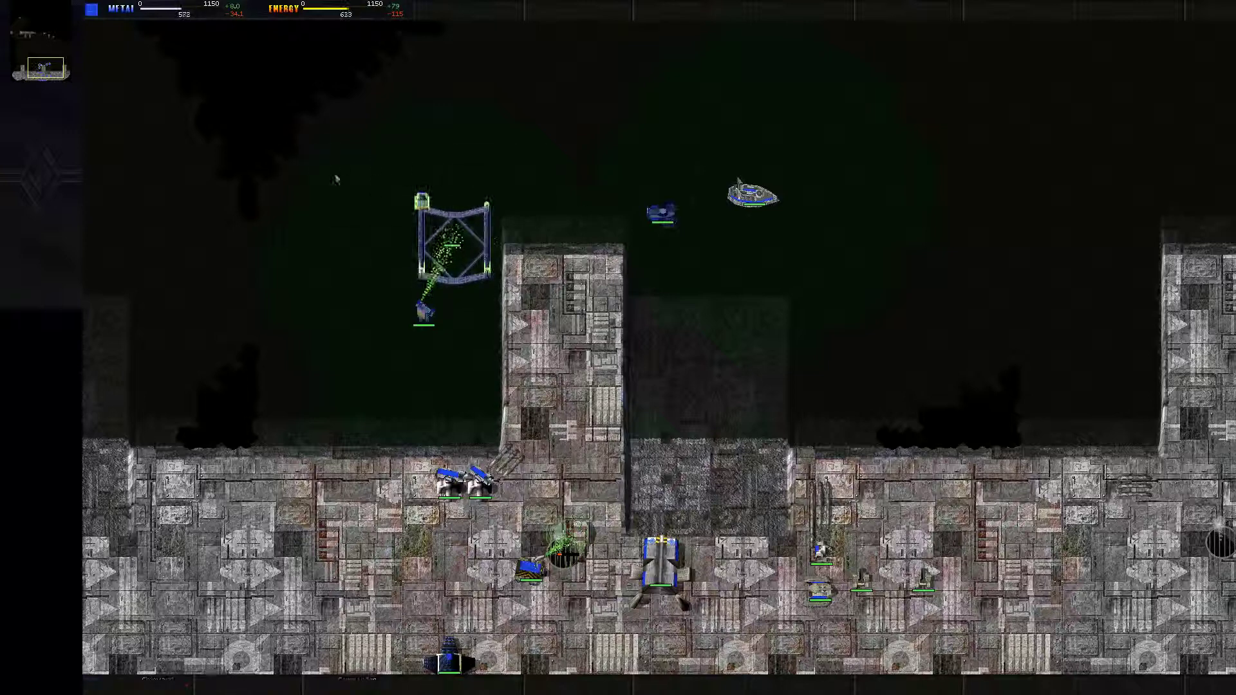
{"action": "left_click", "coordinate": [425, 228]}
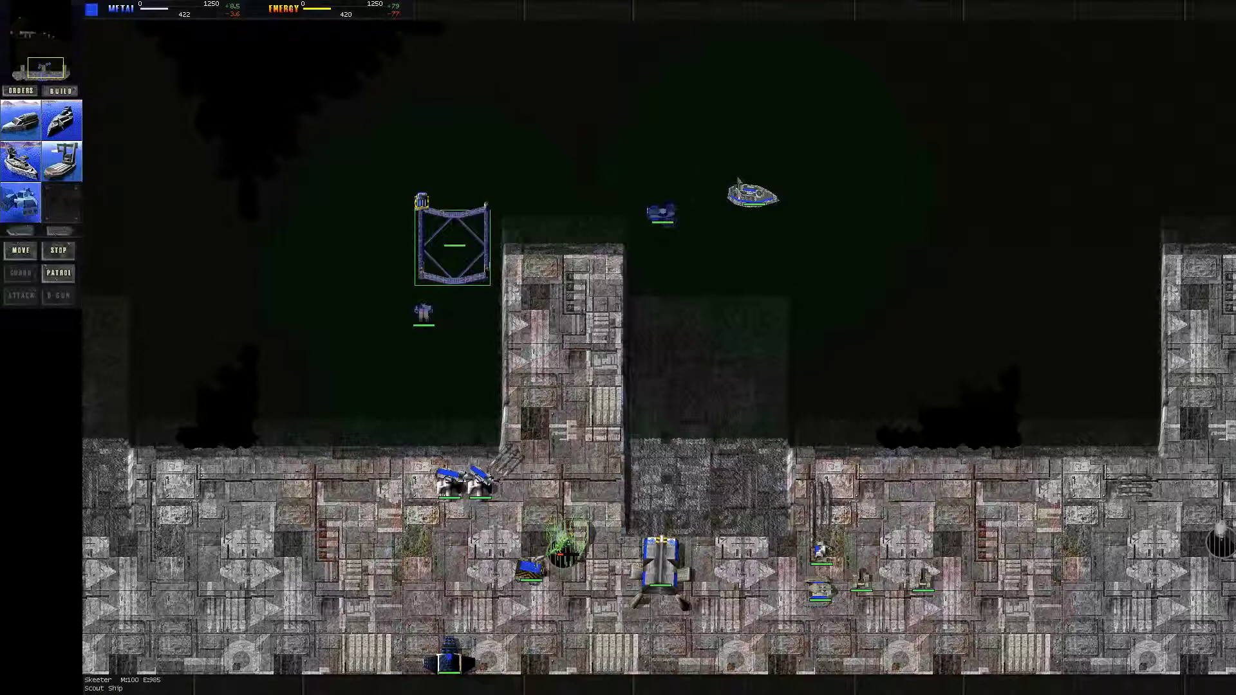
{"action": "left_click", "coordinate": [22, 121]}
{"action": "left_click", "coordinate": [423, 314]}
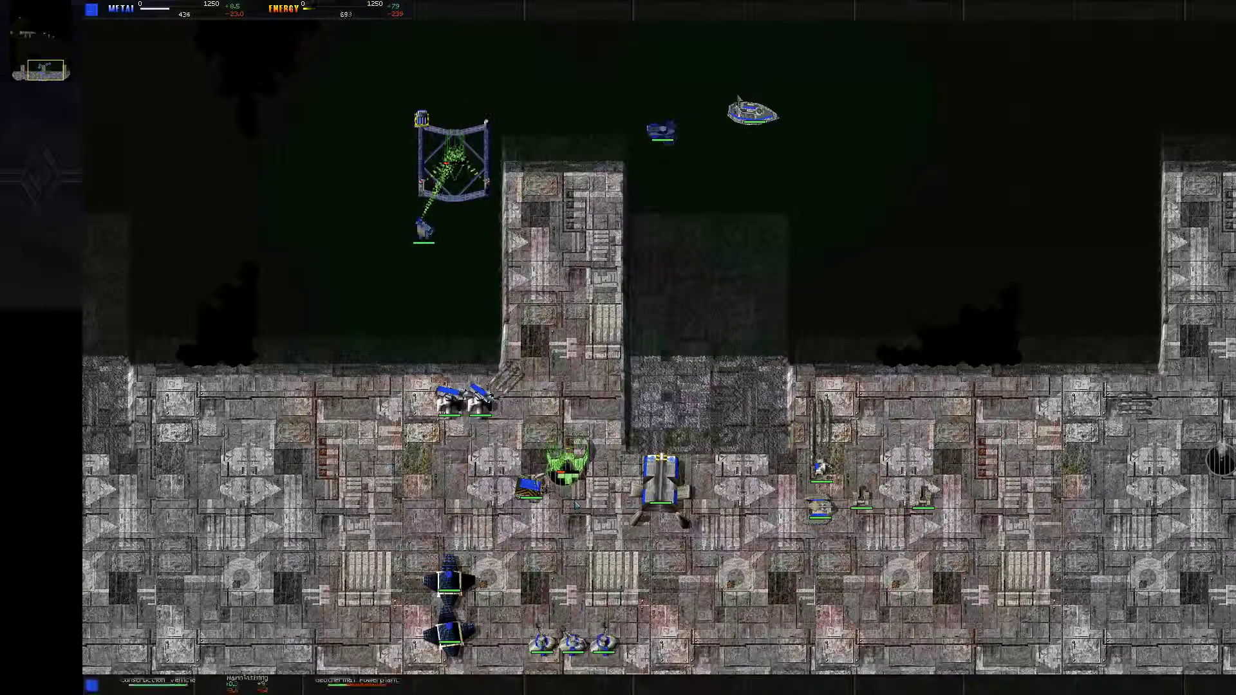
{"action": "left_click", "coordinate": [449, 594]}
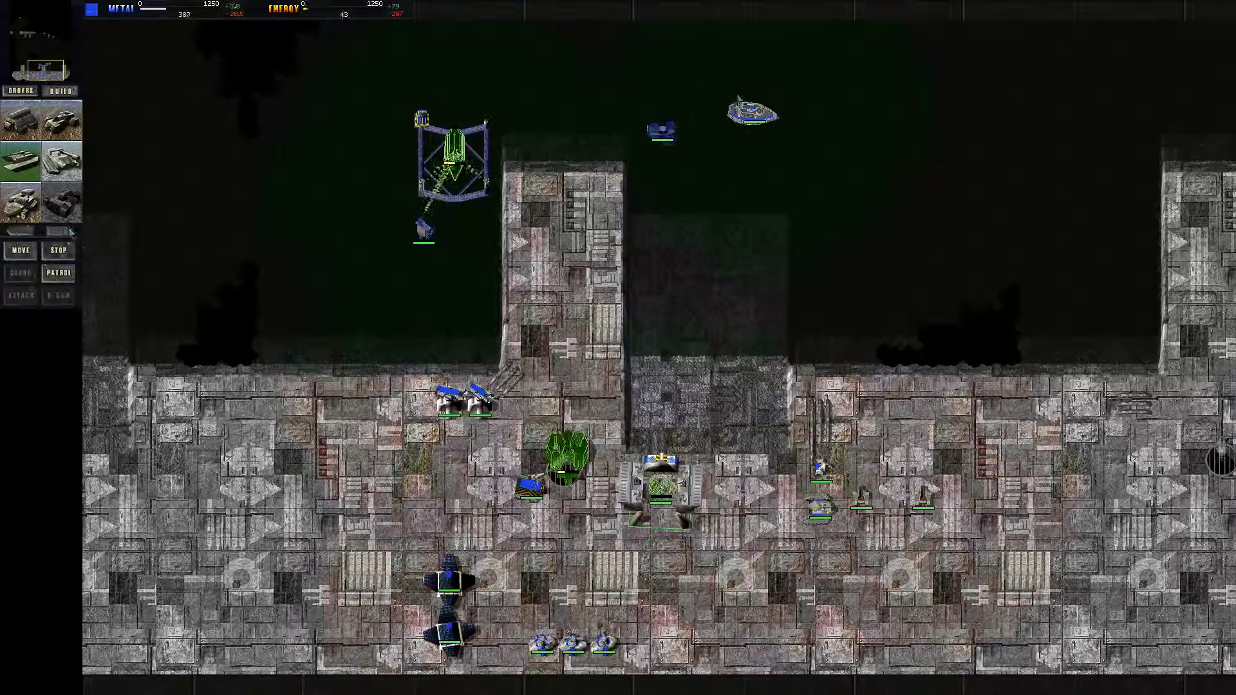
{"action": "key", "text": "Escape"}
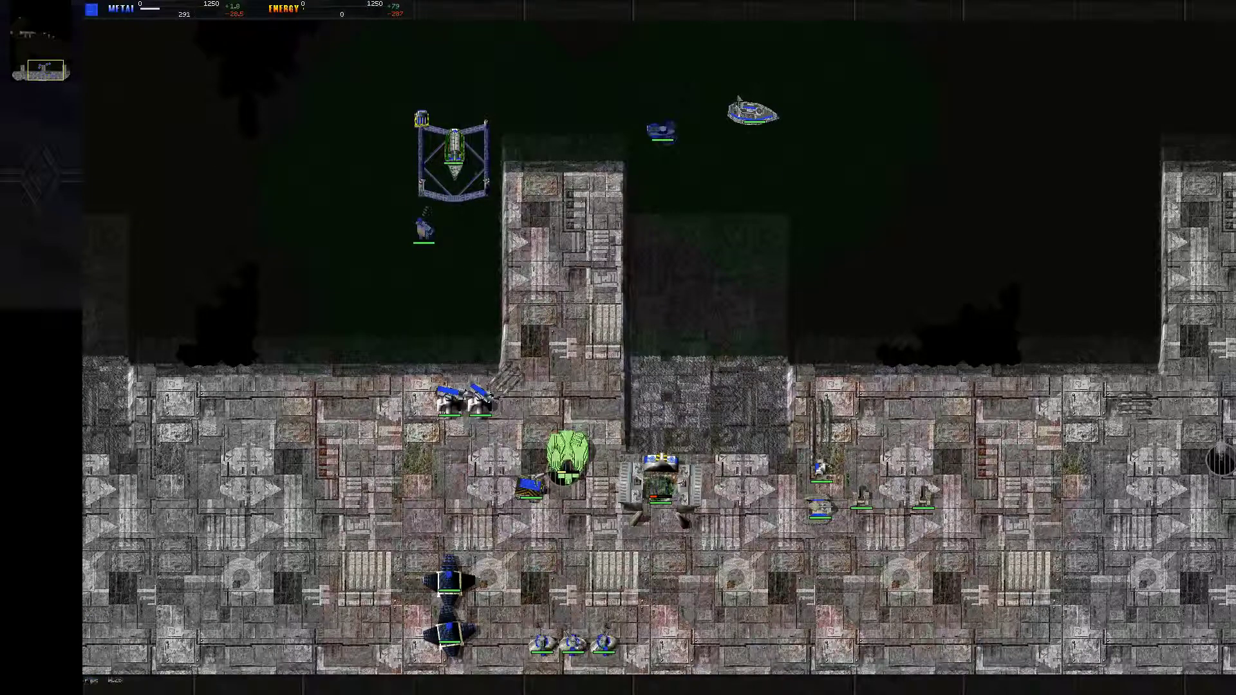
- Select the new construction ship and page through its build menu
{"action": "left_click", "coordinate": [423, 228]}
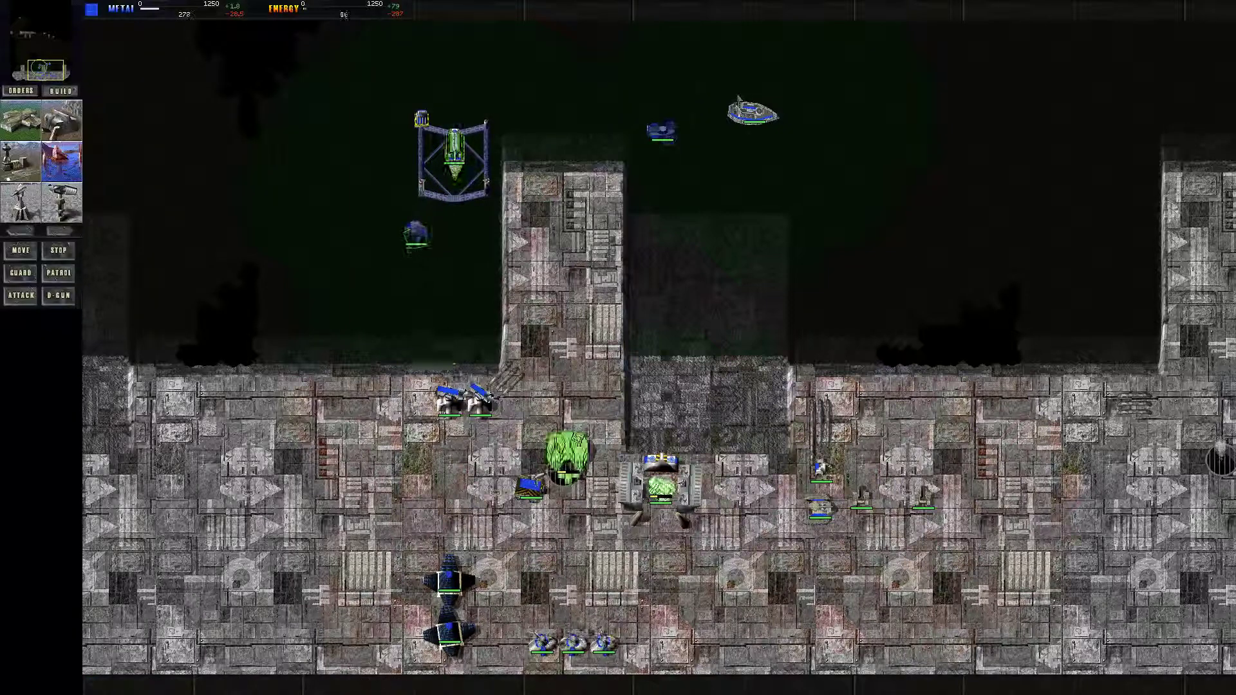
{"action": "left_click", "coordinate": [627, 295]}
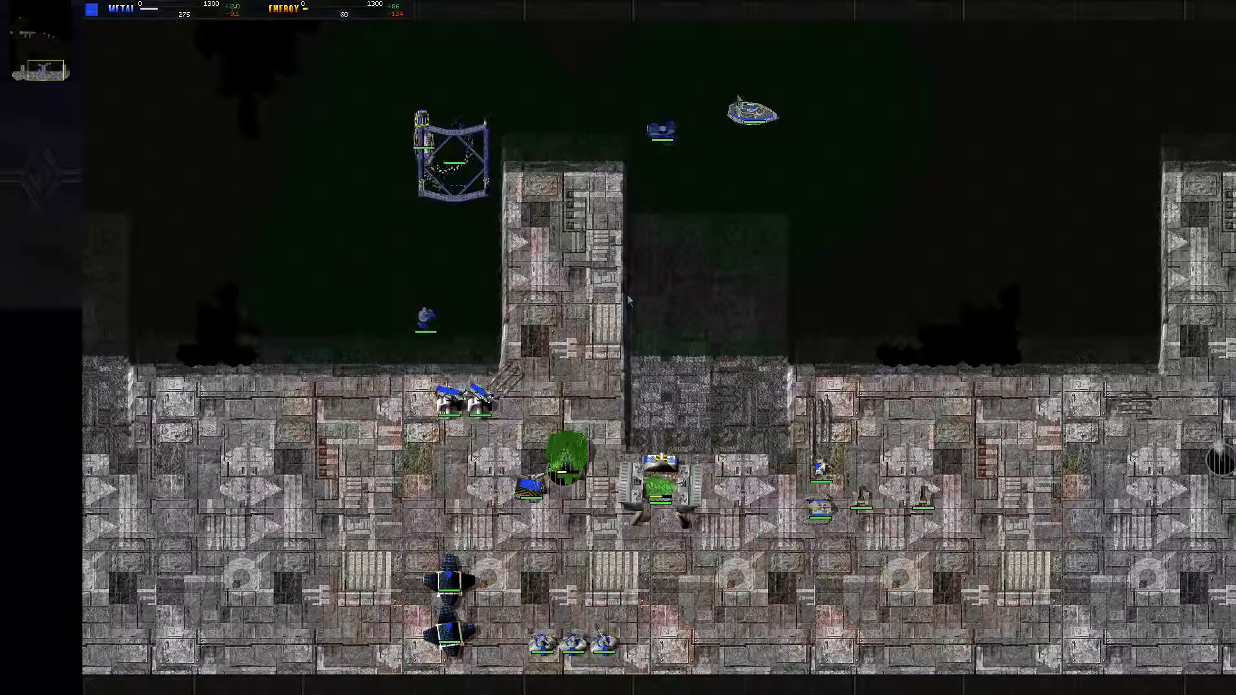
{"action": "left_click", "coordinate": [416, 140]}
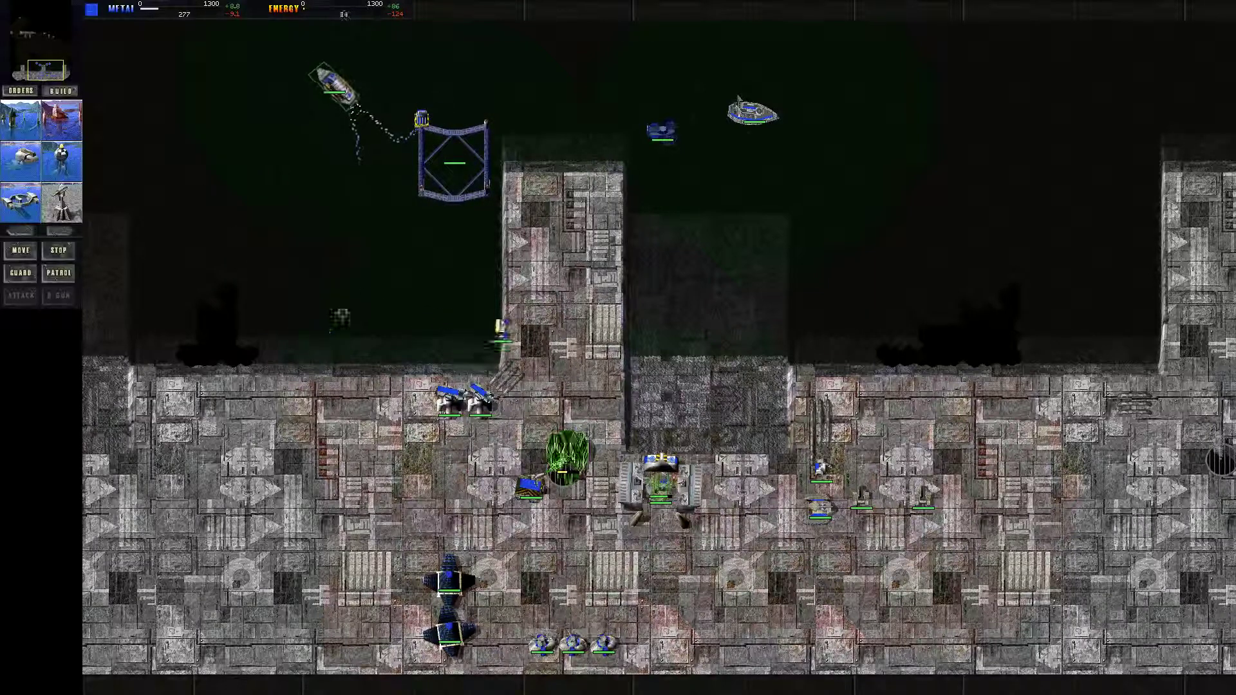
{"action": "left_click", "coordinate": [29, 231]}
{"action": "left_click", "coordinate": [29, 231]}
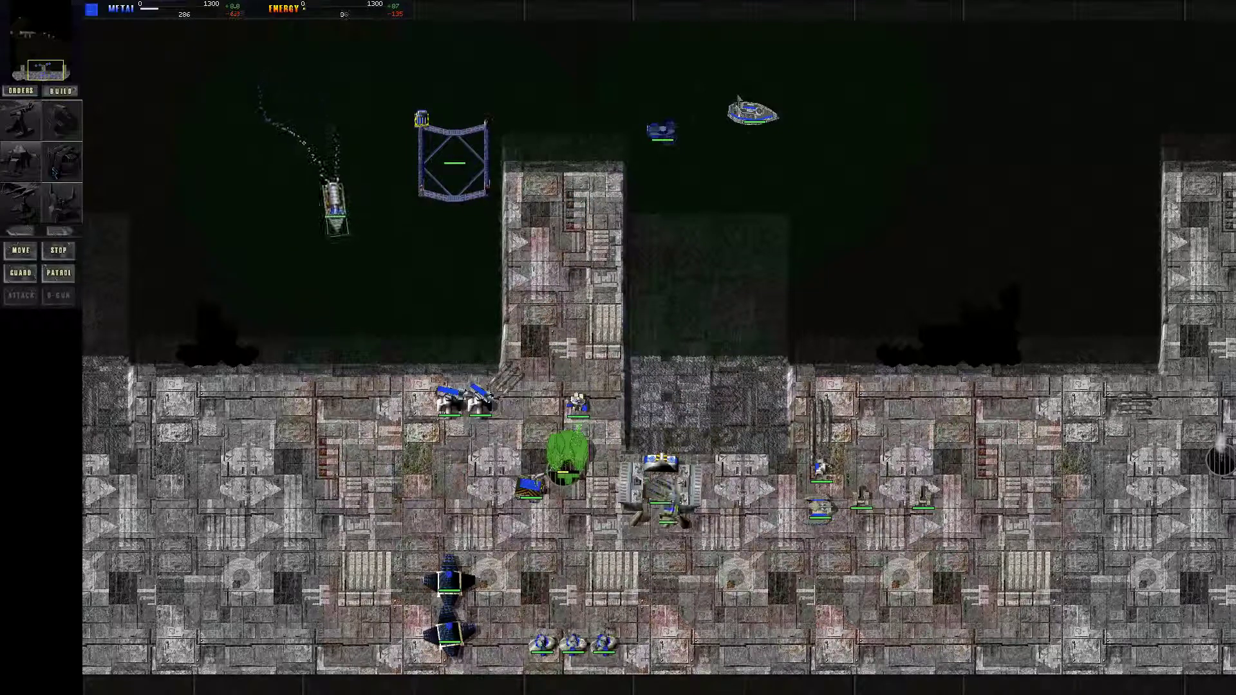
{"action": "left_click", "coordinate": [63, 234]}
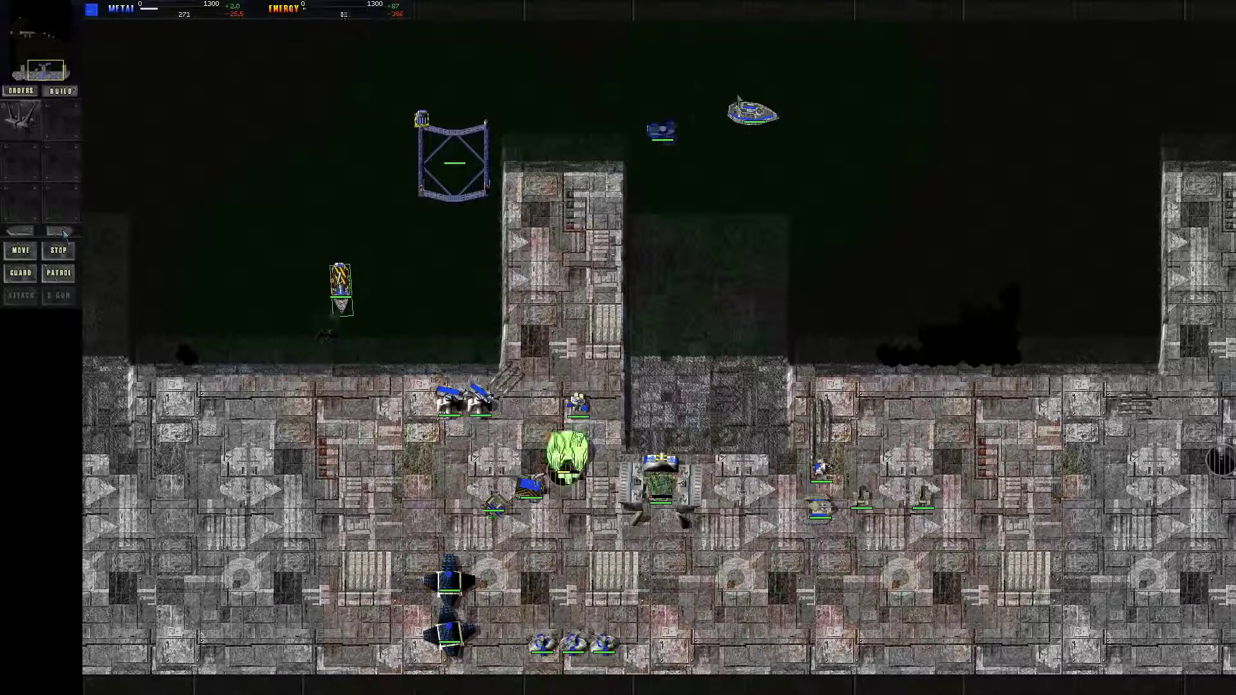
{"action": "left_click", "coordinate": [63, 235]}
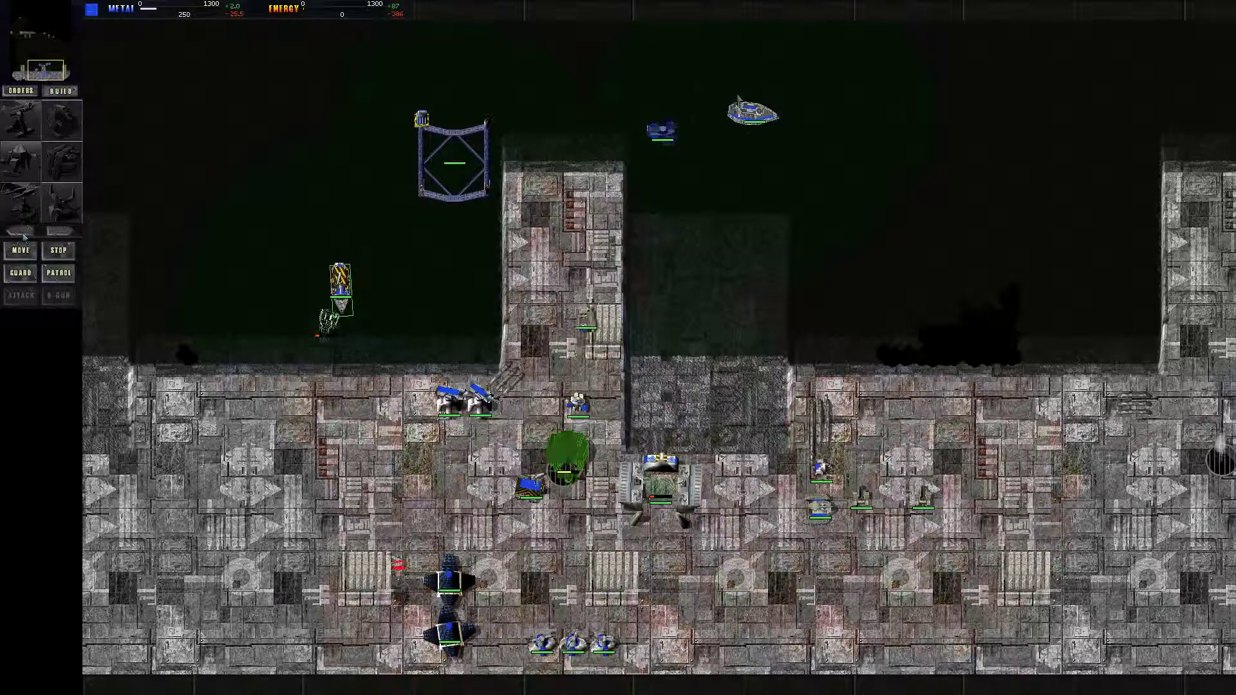
{"action": "left_click", "coordinate": [23, 237]}
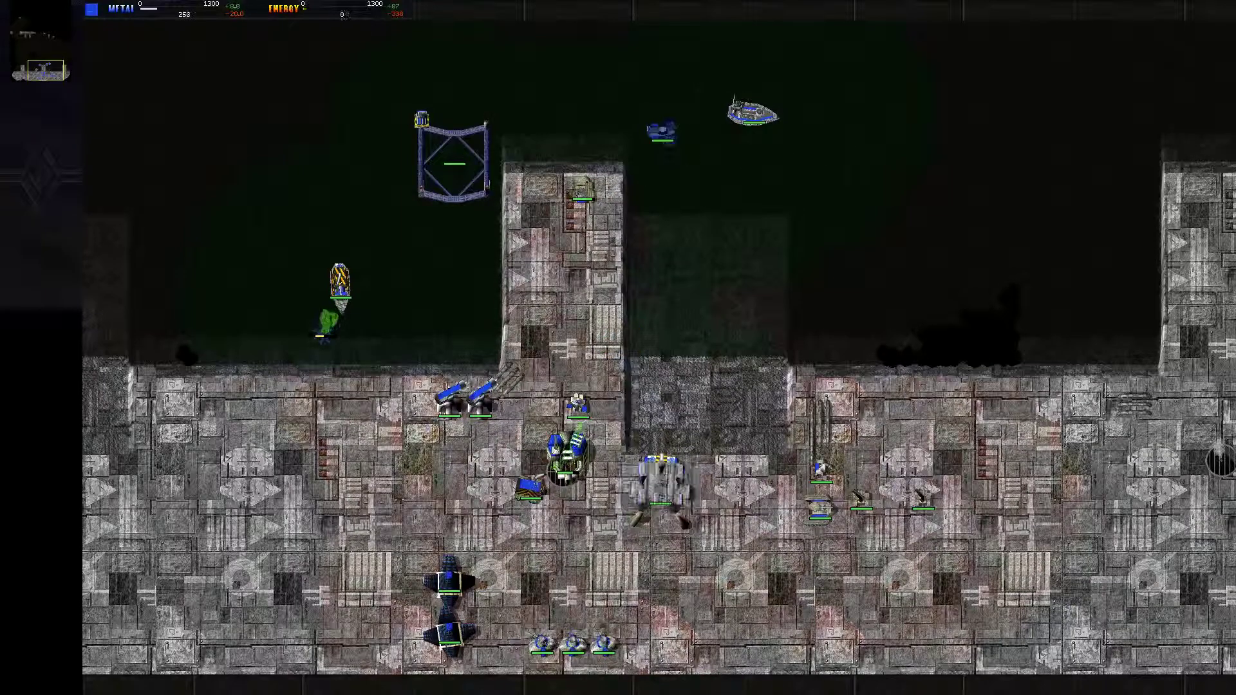
- Pan over the northern water and select the aircraft
{"action": "key", "text": "Right"}
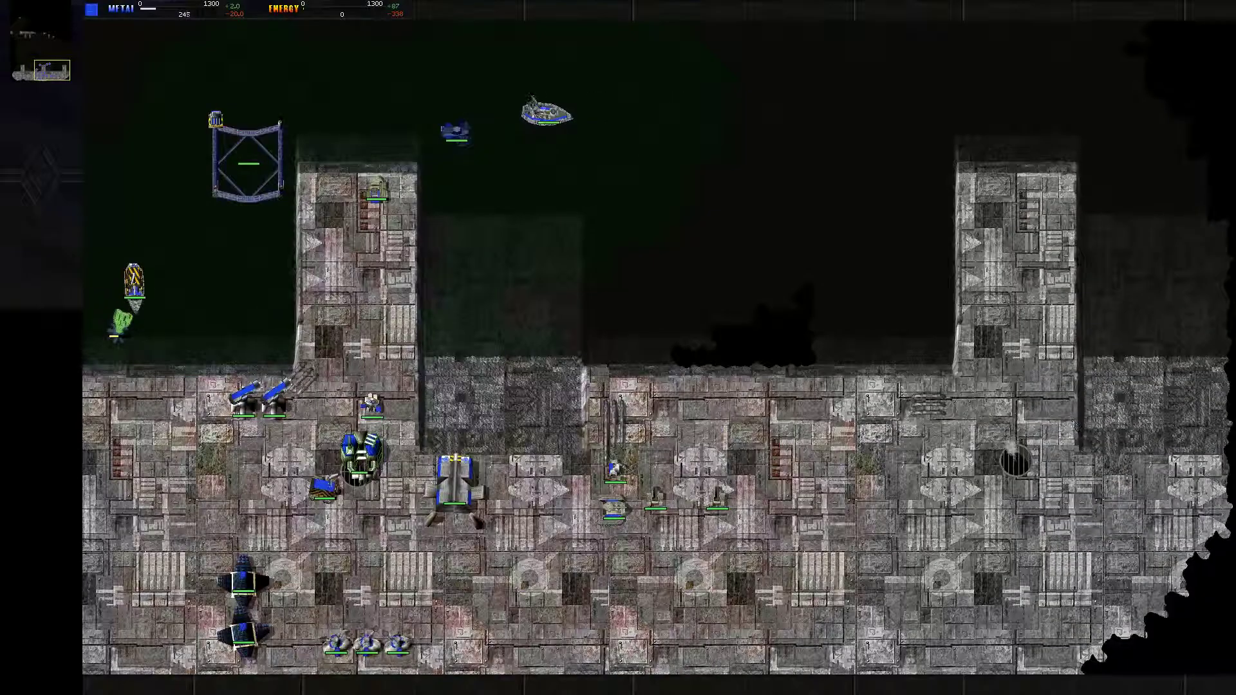
{"action": "left_click", "coordinate": [367, 645]}
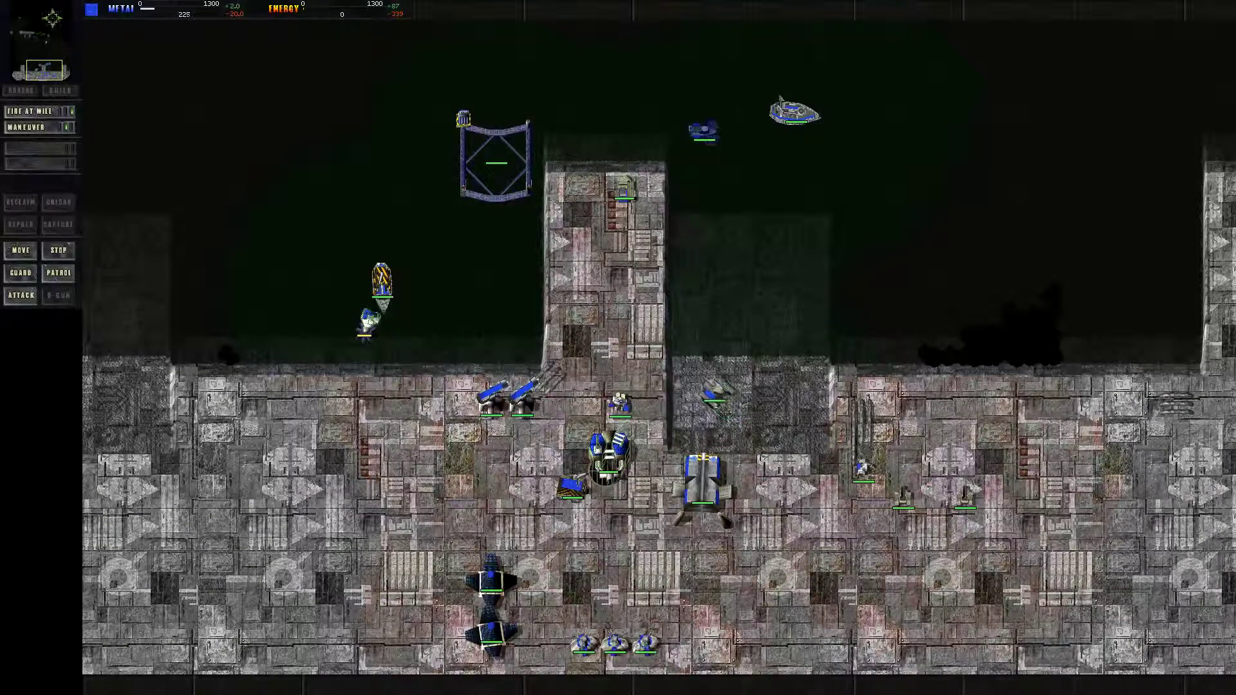
{"action": "left_click", "coordinate": [477, 242]}
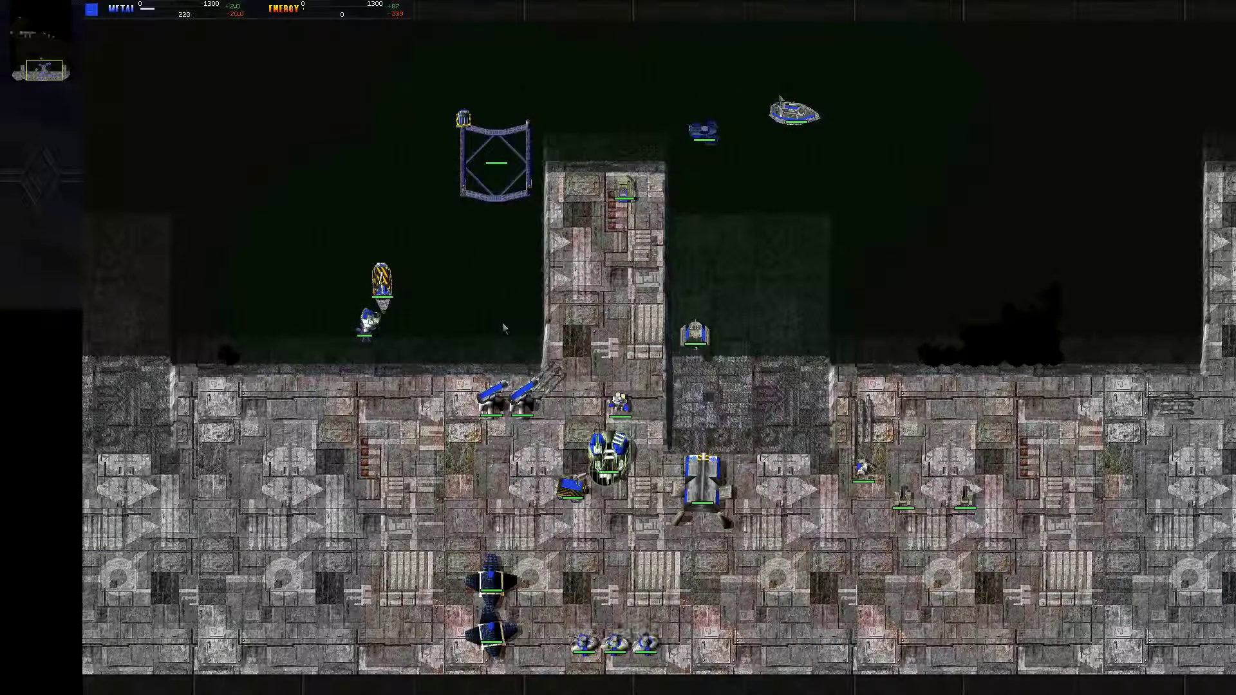
{"action": "key", "text": "Up"}
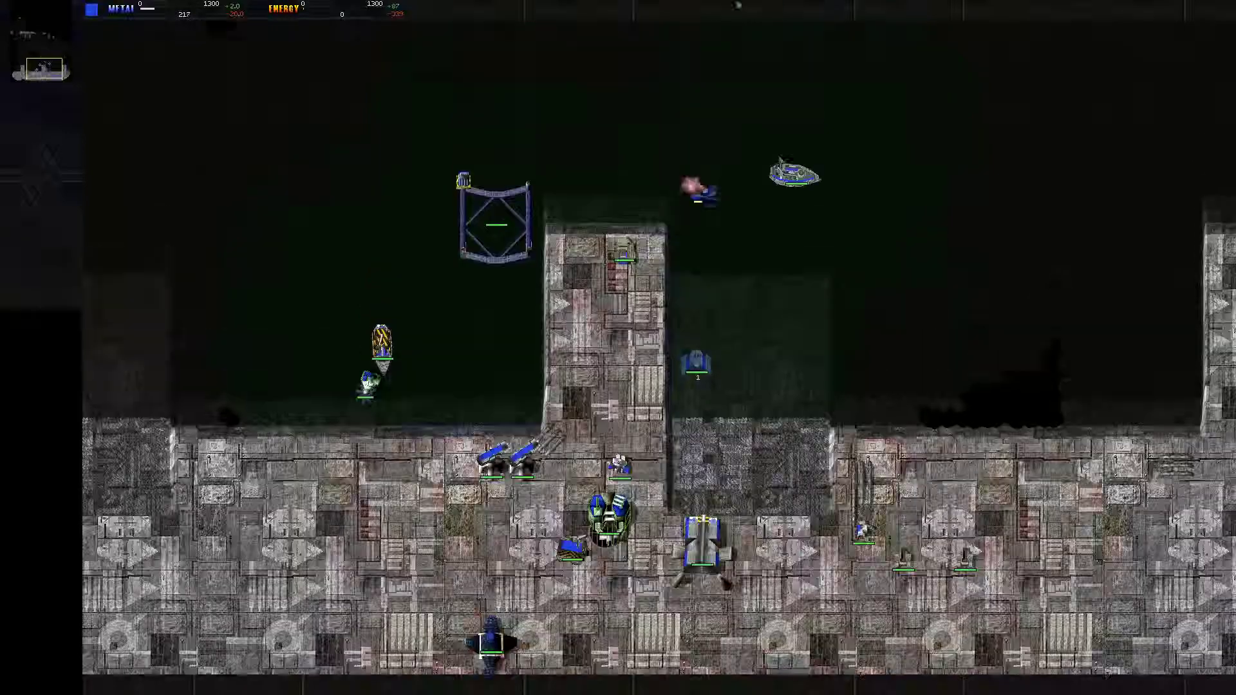
{"action": "left_click", "coordinate": [794, 319]}
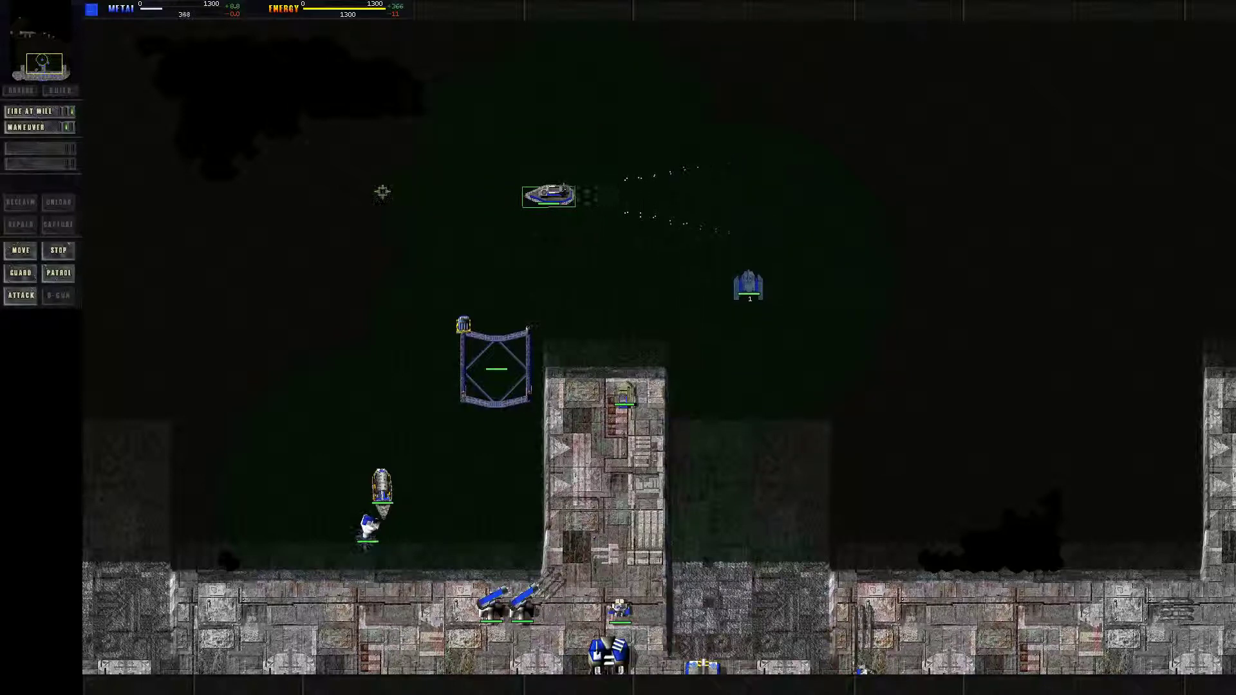
- Switch selection from the ship near the base to the ship at the top of view
{"action": "left_click", "coordinate": [403, 257]}
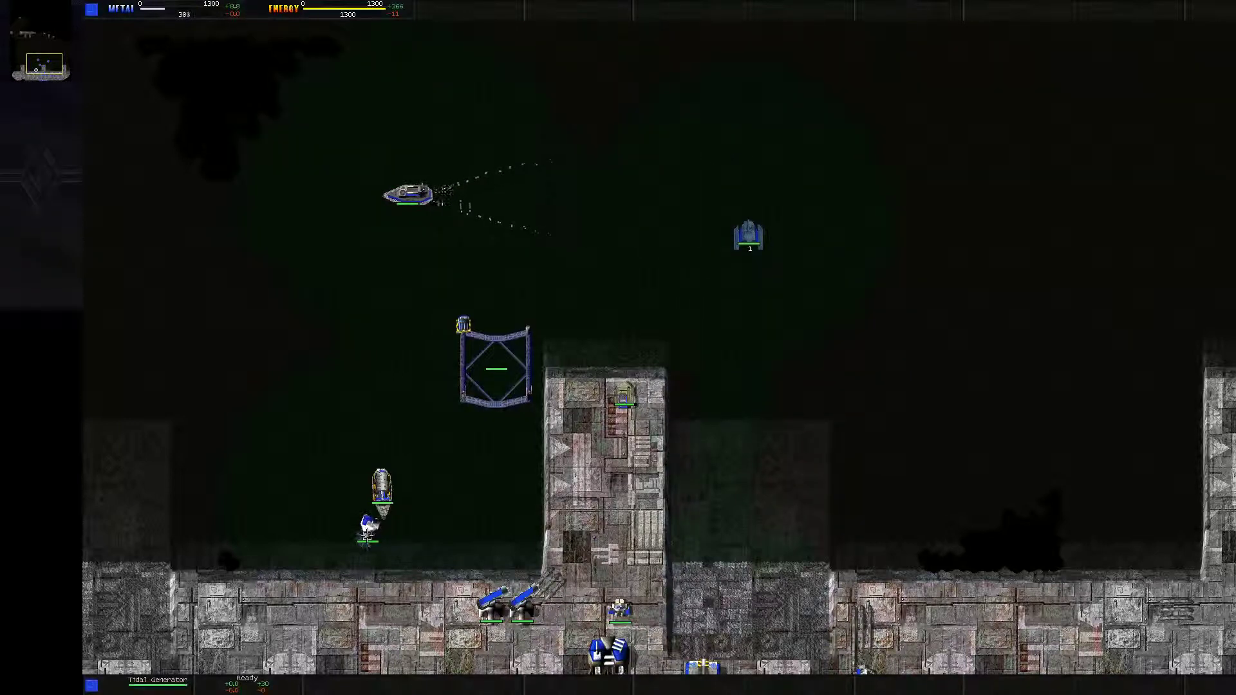
{"action": "left_click", "coordinate": [382, 488]}
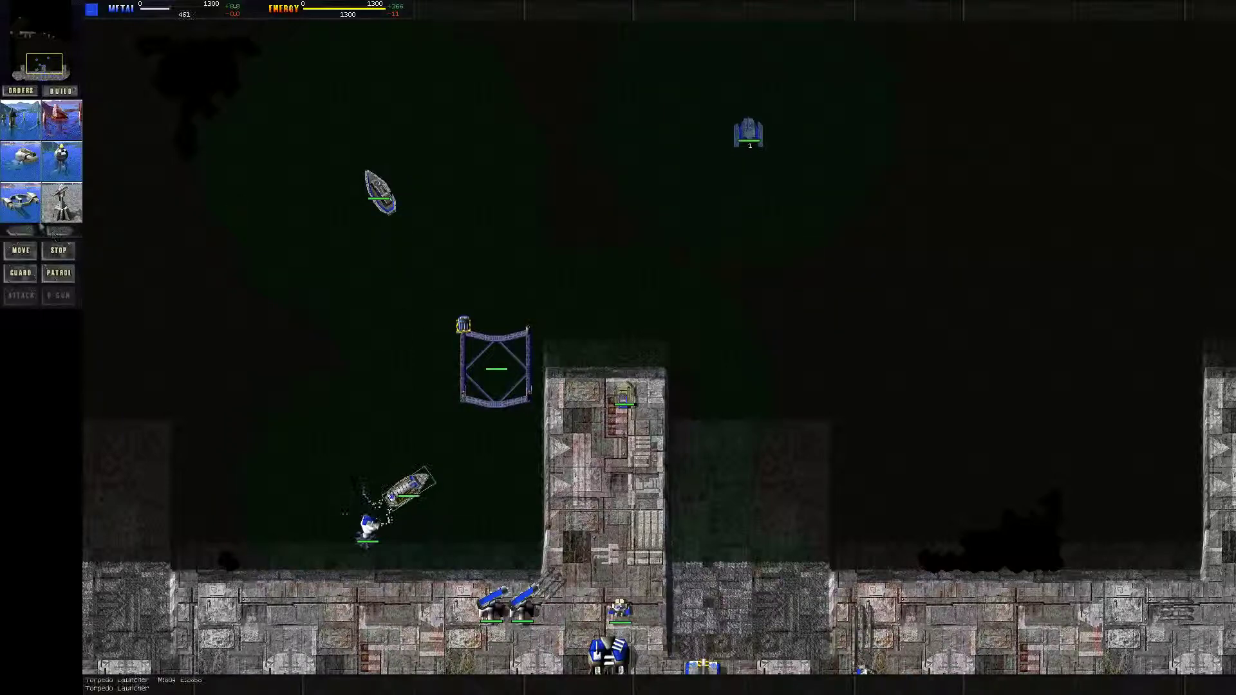
{"action": "left_click", "coordinate": [530, 229]}
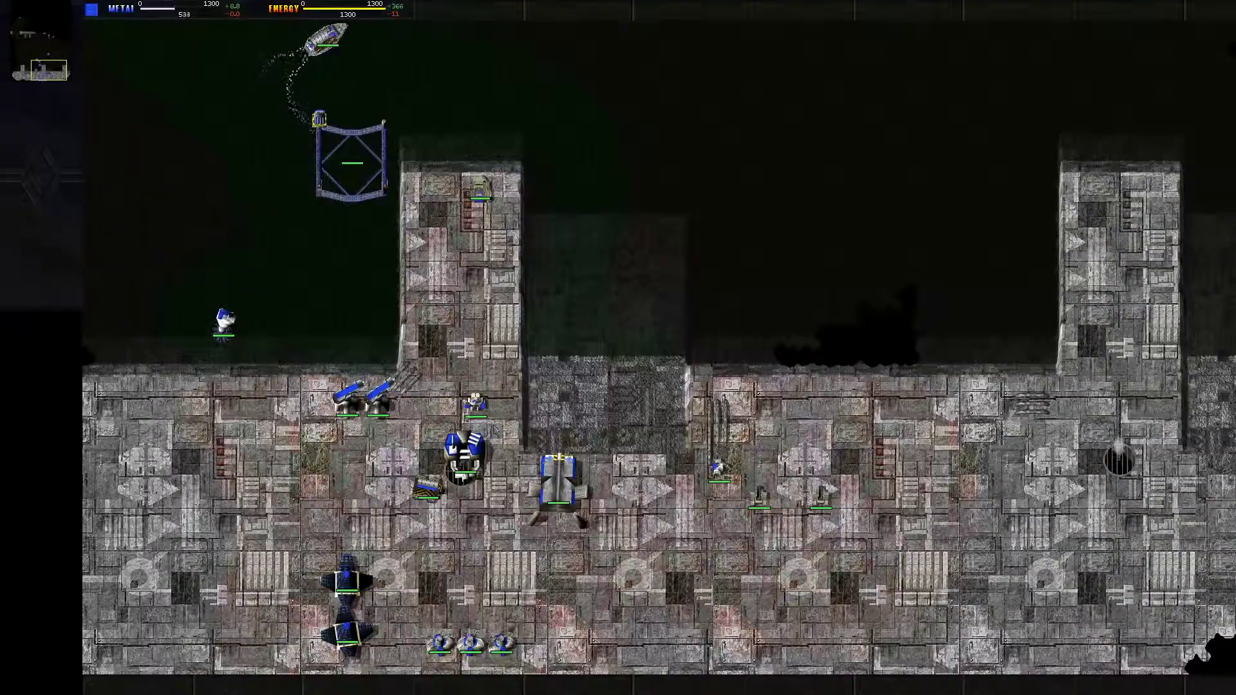
{"action": "left_click", "coordinate": [338, 31]}
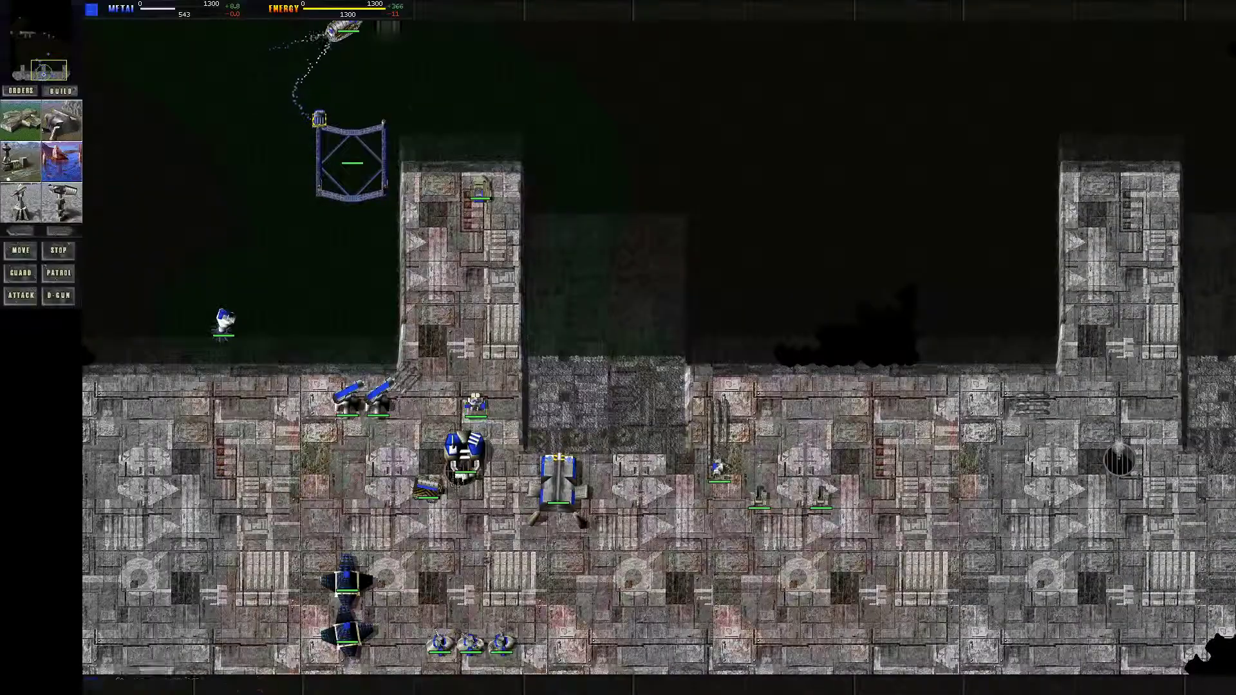
- Queue two more vehicles at the vehicle plant
{"action": "left_click", "coordinate": [58, 230]}
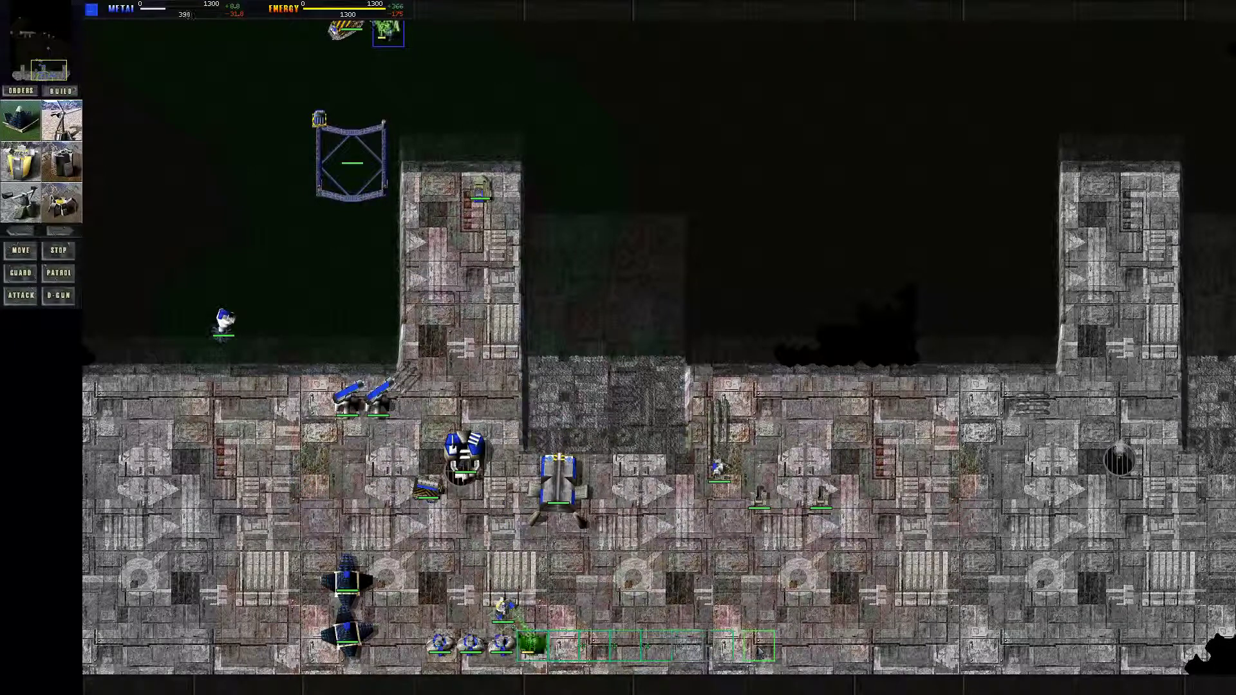
{"action": "left_click", "coordinate": [558, 483]}
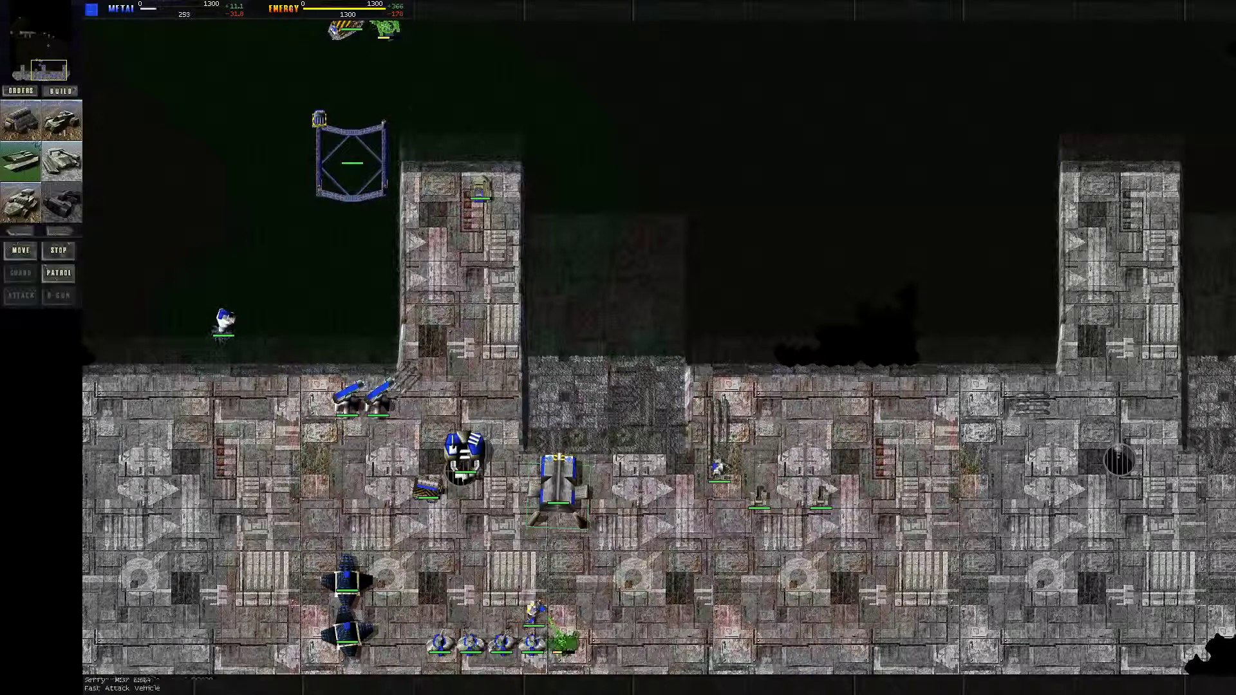
{"action": "left_click", "coordinate": [62, 121]}
{"action": "left_click", "coordinate": [222, 321]}
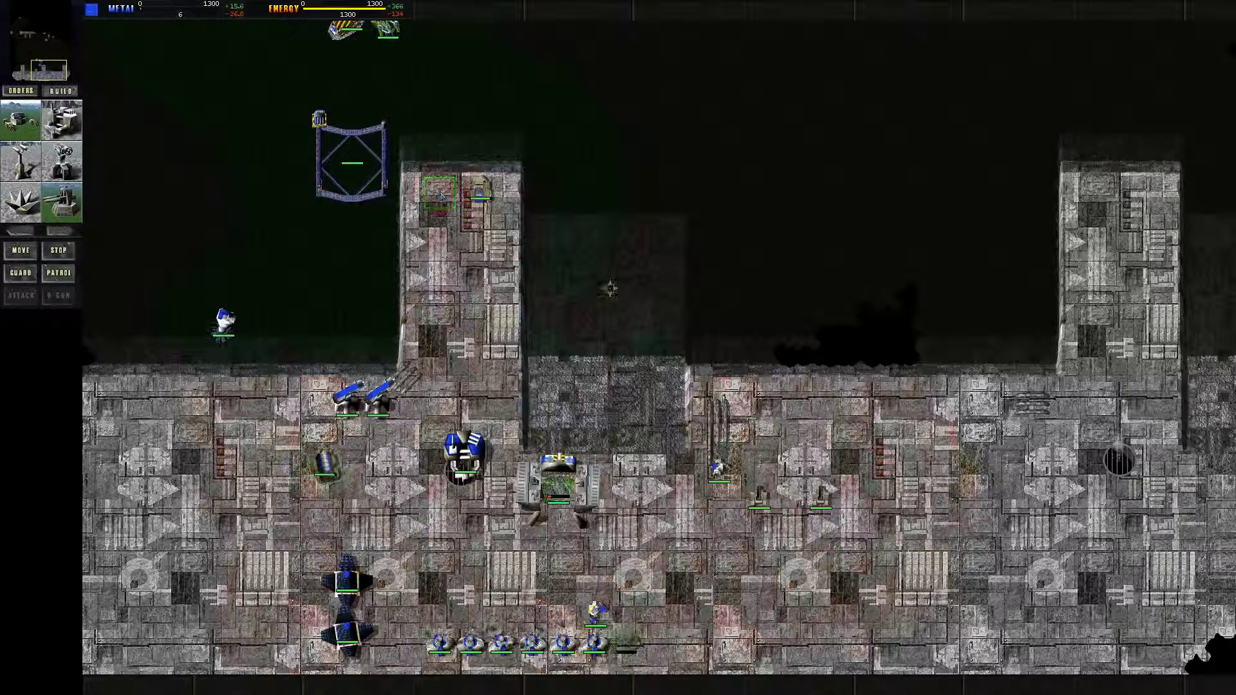
{"action": "right_click", "coordinate": [610, 286]}
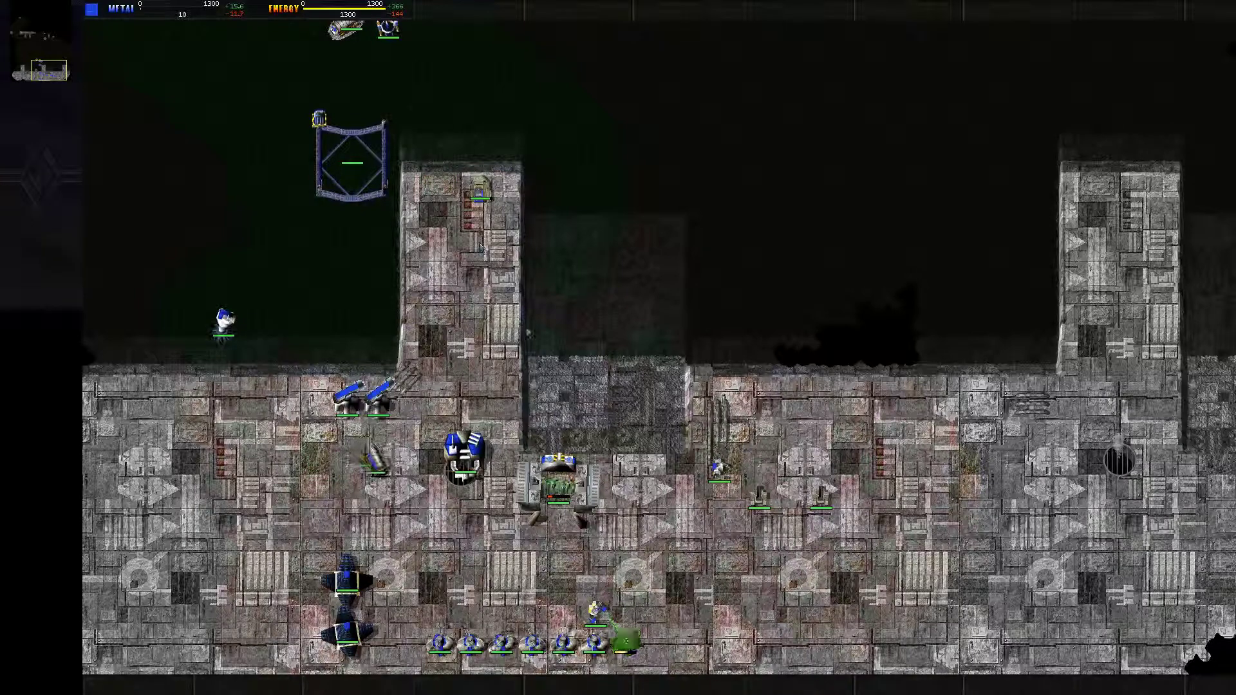
- Check a construction unit, jump to an unexplored area, then return to the base
{"action": "left_click", "coordinate": [600, 613]}
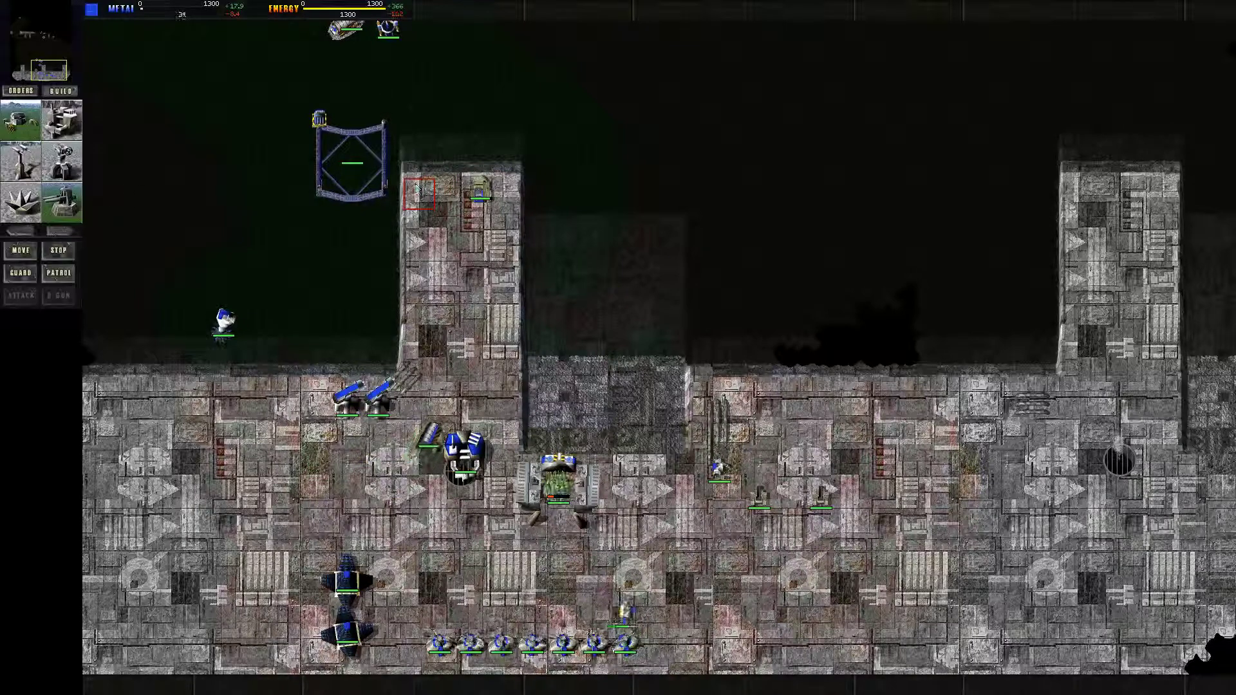
{"action": "key", "text": "Escape"}
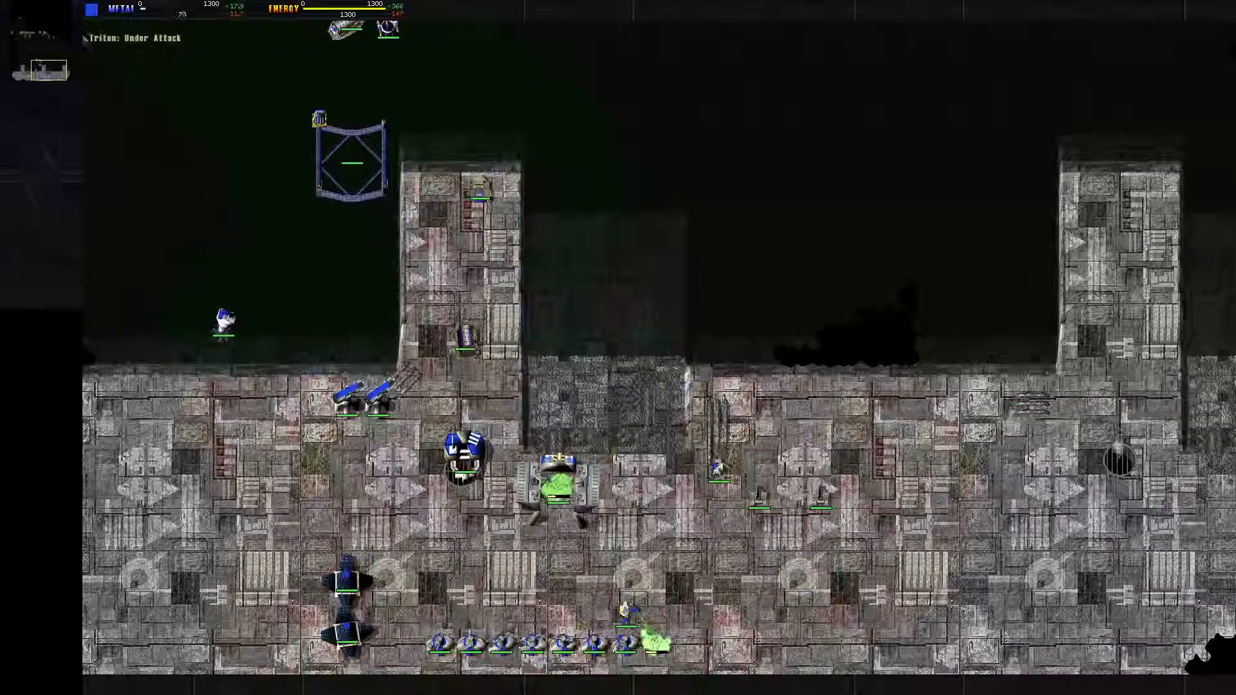
{"action": "left_click", "coordinate": [44, 41]}
{"action": "key", "text": "F3"}
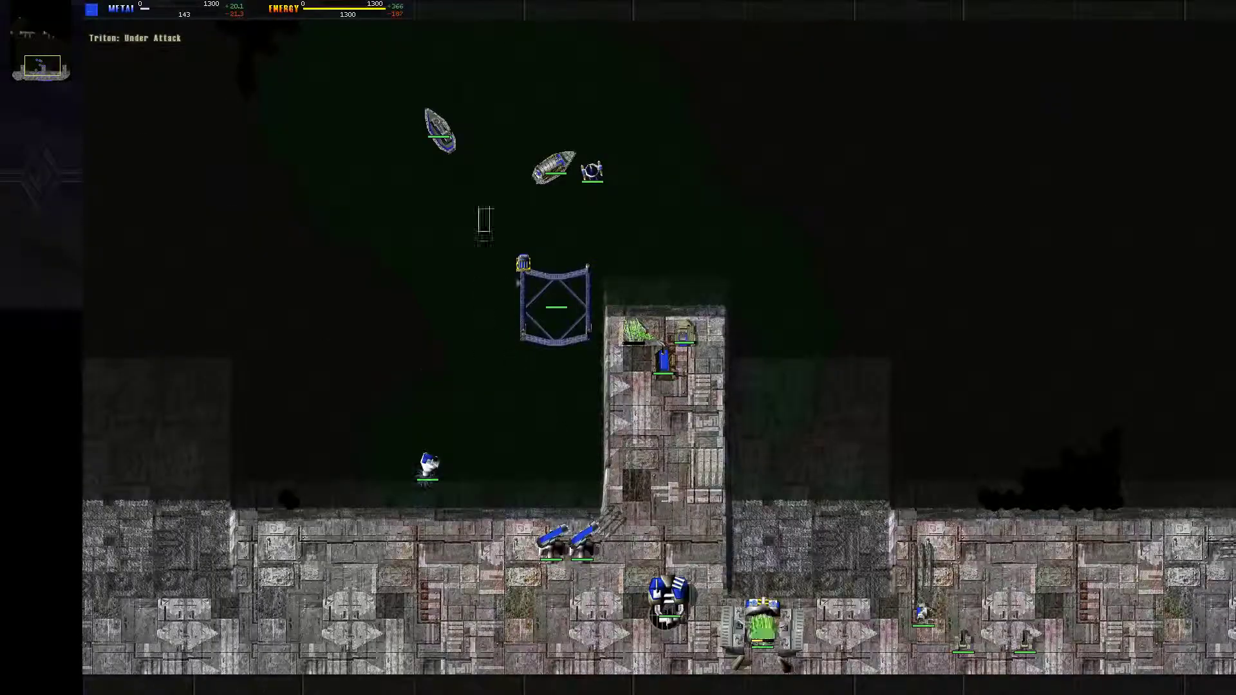
- Select the construction ship and order a Tidal Generator beside the shipyard
{"action": "left_click_drag", "start_coordinate": [478, 210], "coordinate": [553, 340]}
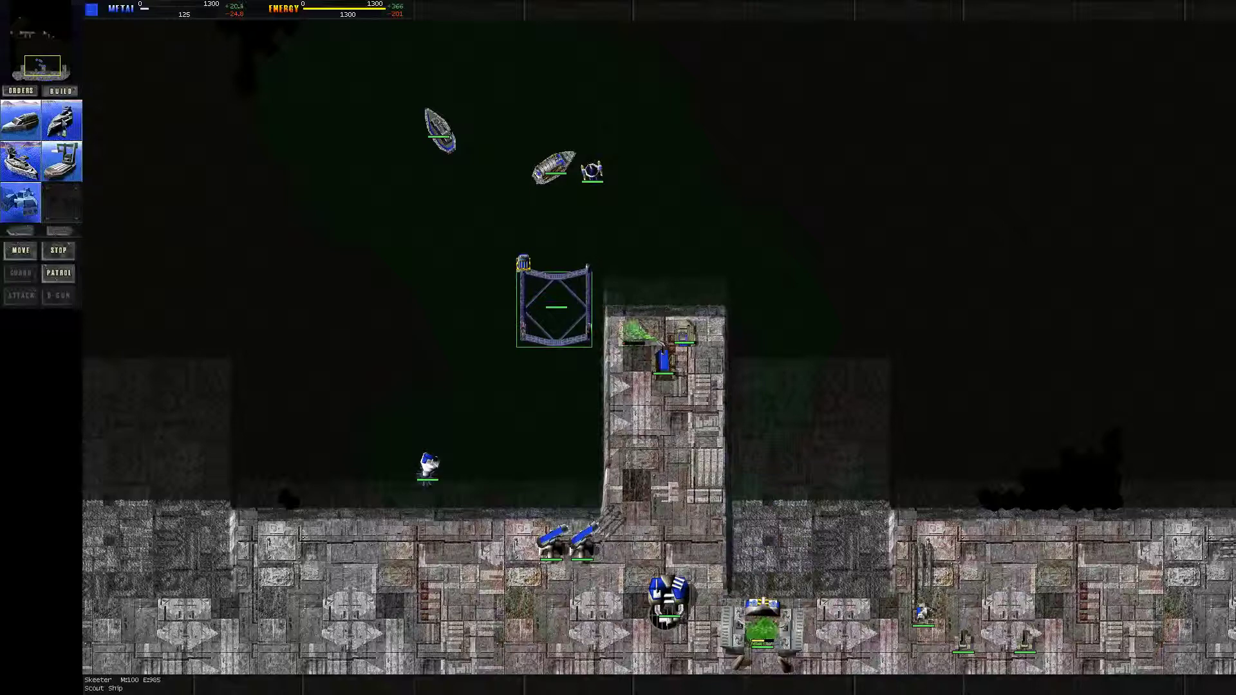
{"action": "right_click", "coordinate": [571, 232]}
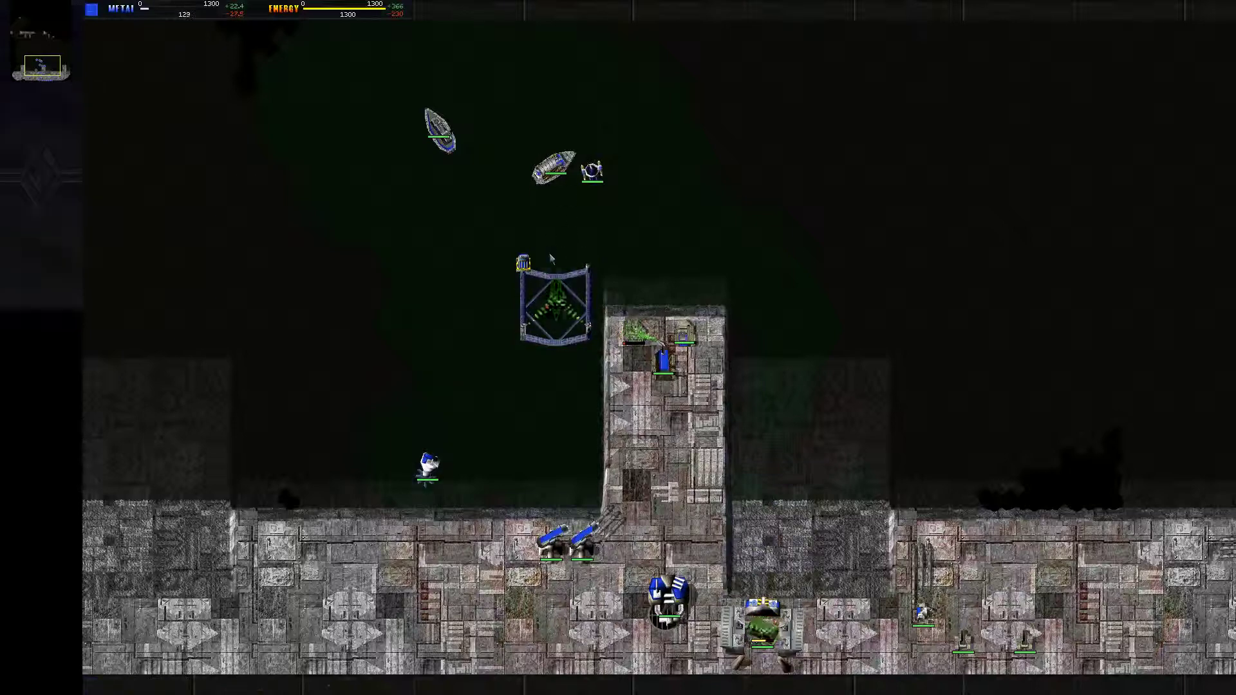
{"action": "left_click", "coordinate": [553, 167]}
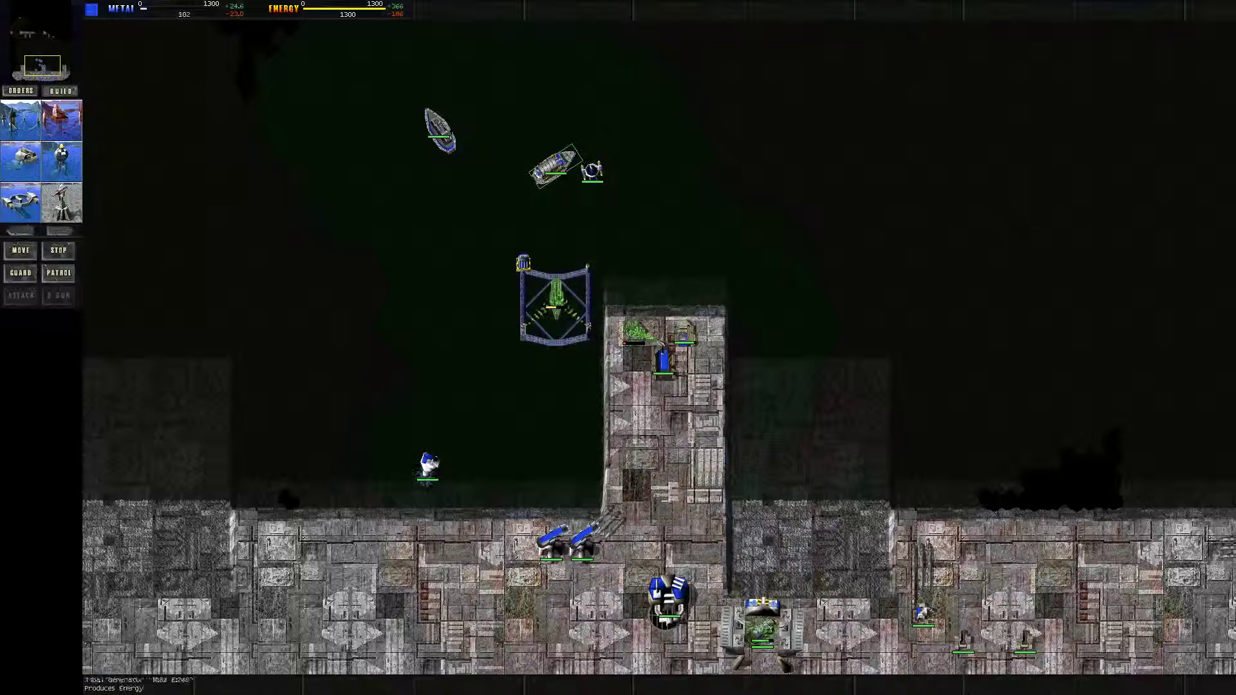
{"action": "left_click", "coordinate": [27, 171]}
{"action": "left_click", "coordinate": [58, 232]}
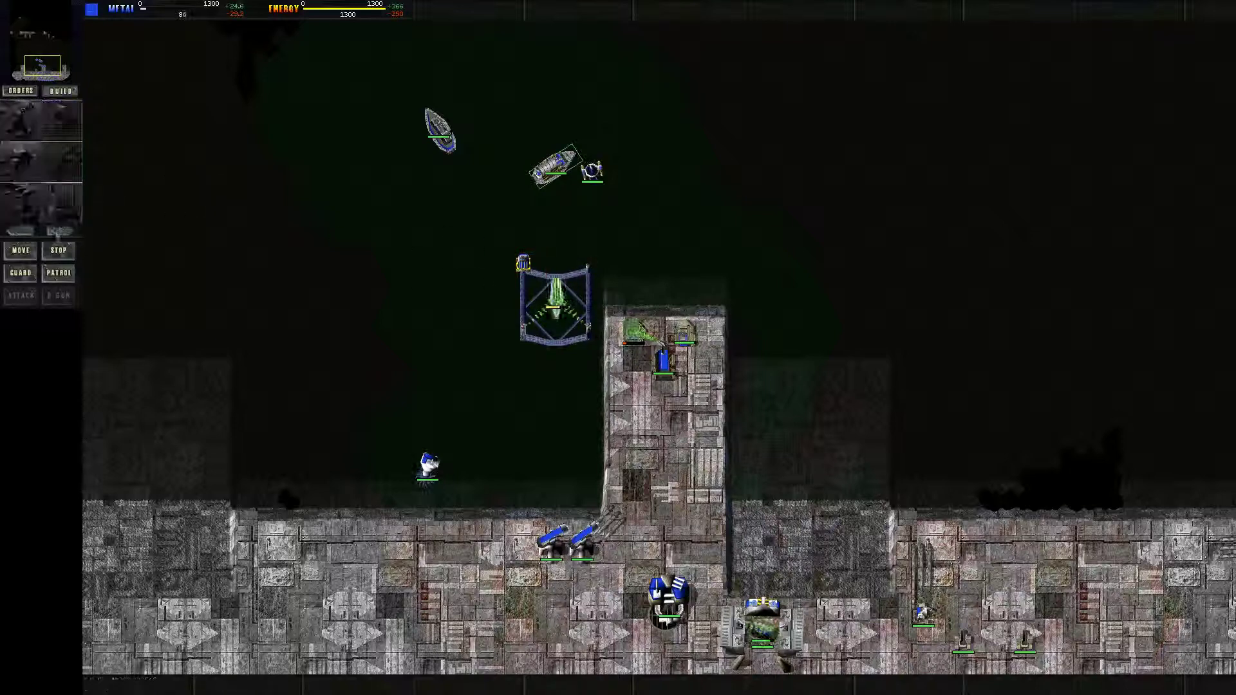
{"action": "left_click", "coordinate": [31, 232]}
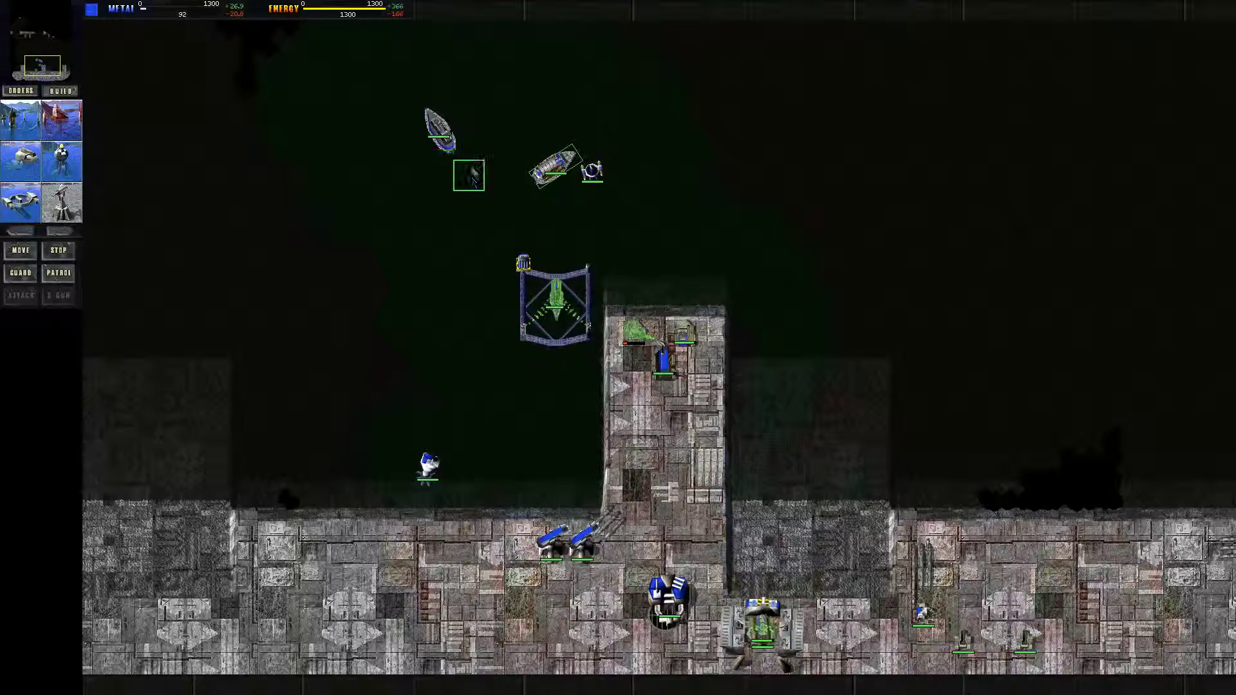
- Place the tidal generator, return to the base, and page a unit's menu to land buildings
{"action": "right_click", "coordinate": [485, 164]}
{"action": "key", "text": "Down"}
{"action": "key", "text": "Right"}
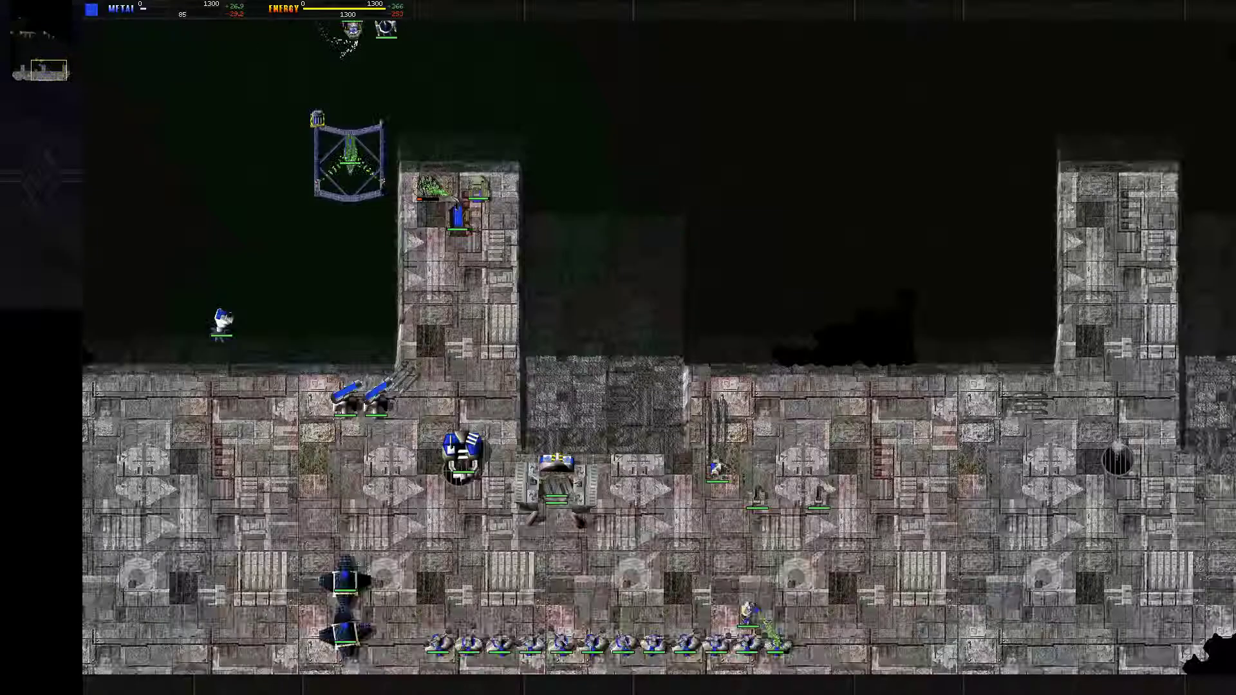
{"action": "left_click", "coordinate": [564, 505]}
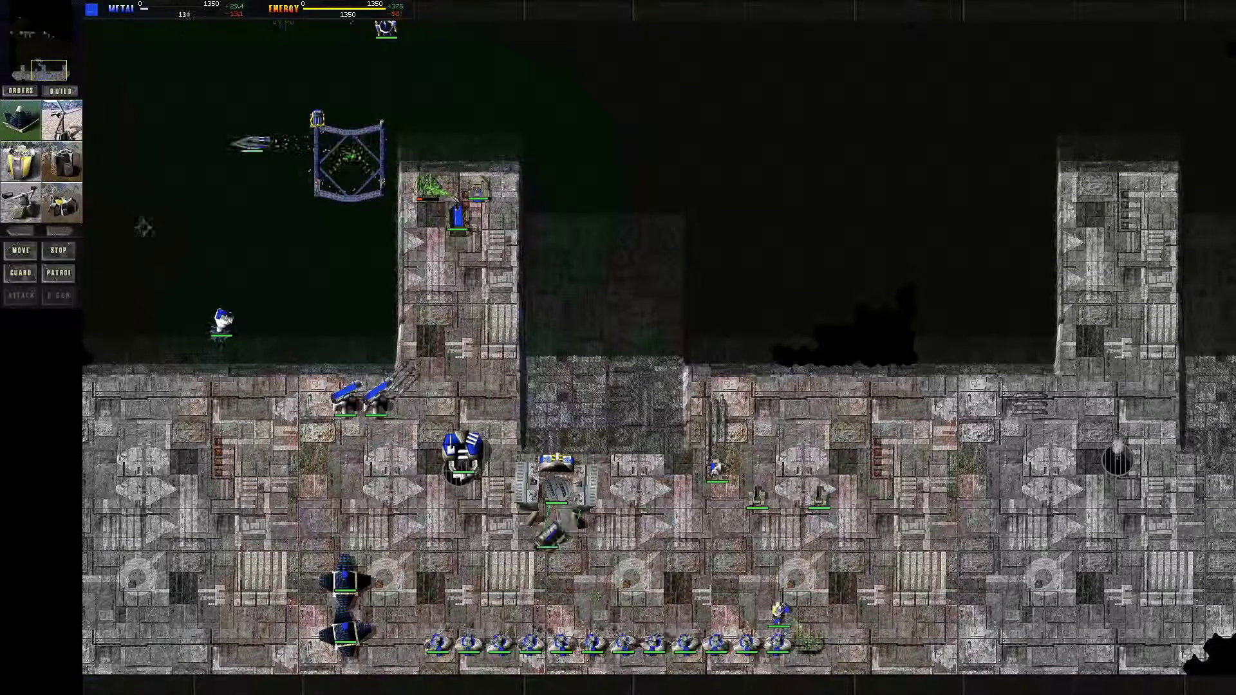
{"action": "left_click", "coordinate": [58, 232]}
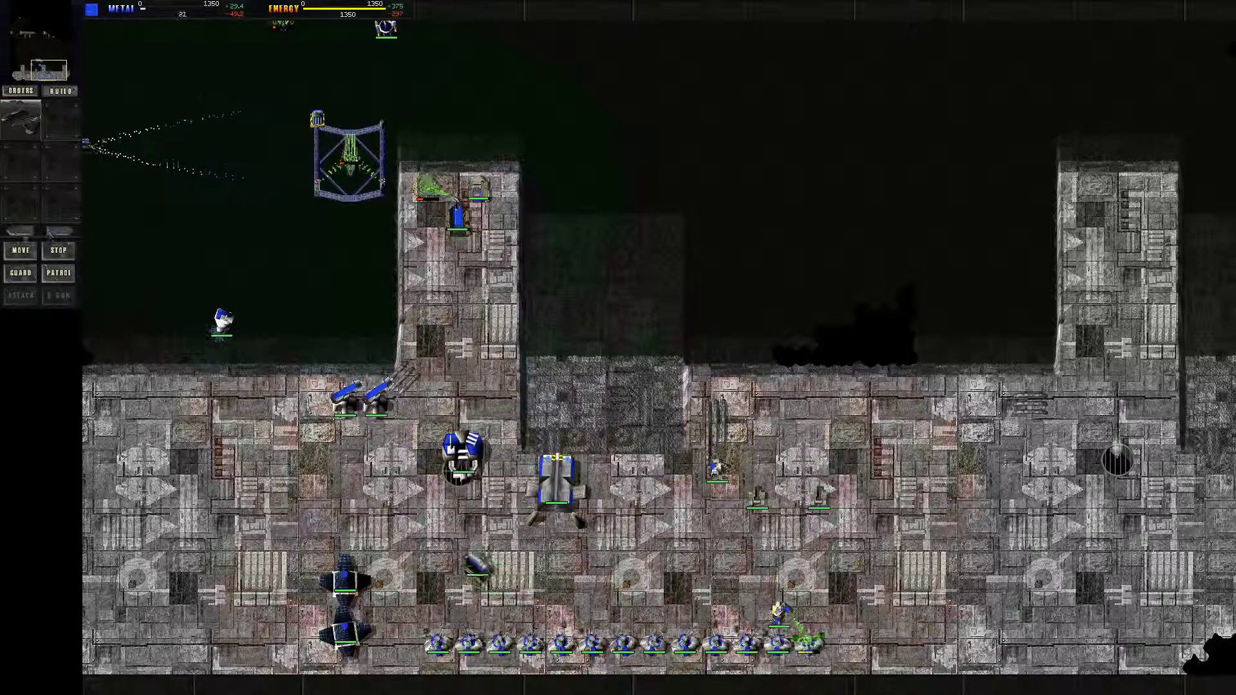
{"action": "left_click", "coordinate": [58, 232]}
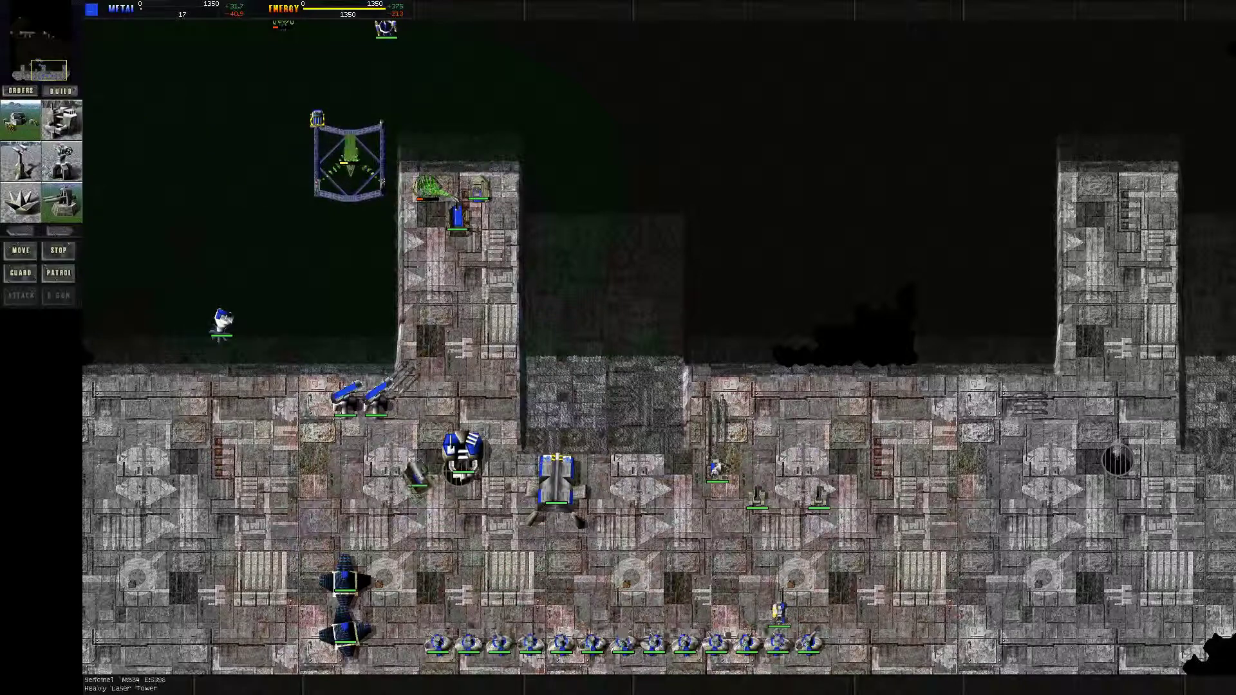
- Have the commander queue a second row of defences along the base's bottom edge
{"action": "key", "text": "Right"}
{"action": "key", "text": "Left"}
{"action": "key", "text": "Right"}
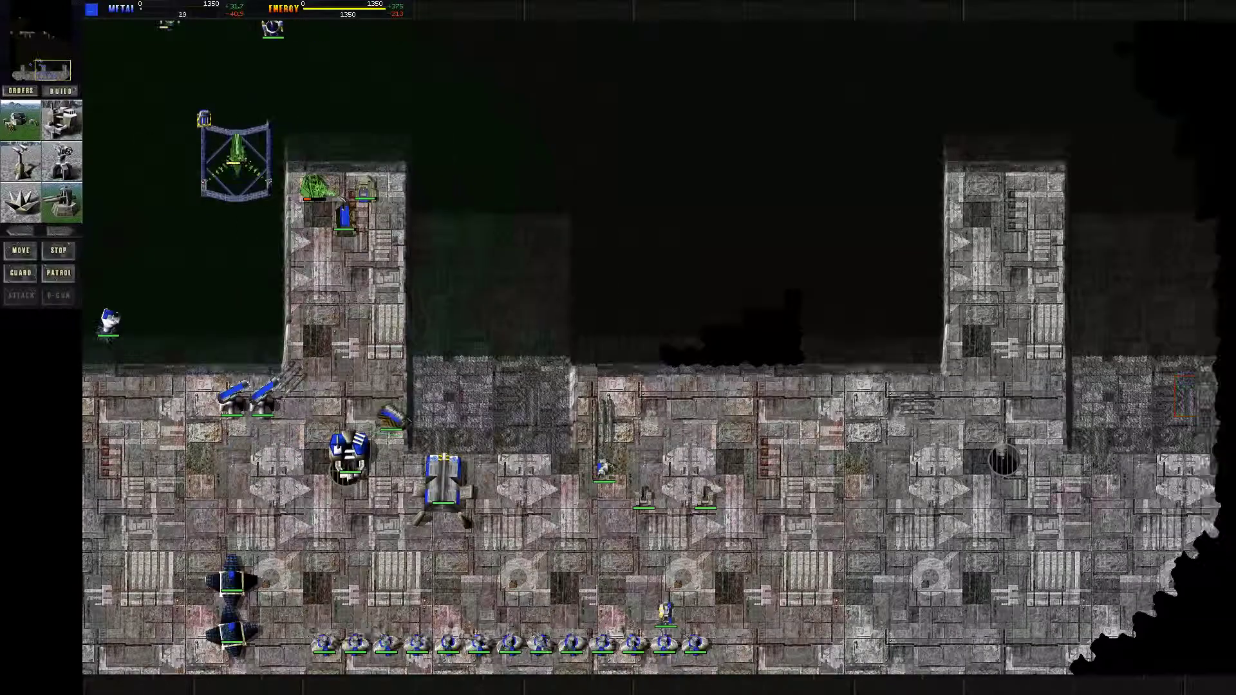
{"action": "right_click", "coordinate": [1005, 462]}
{"action": "left_click", "coordinate": [668, 610]}
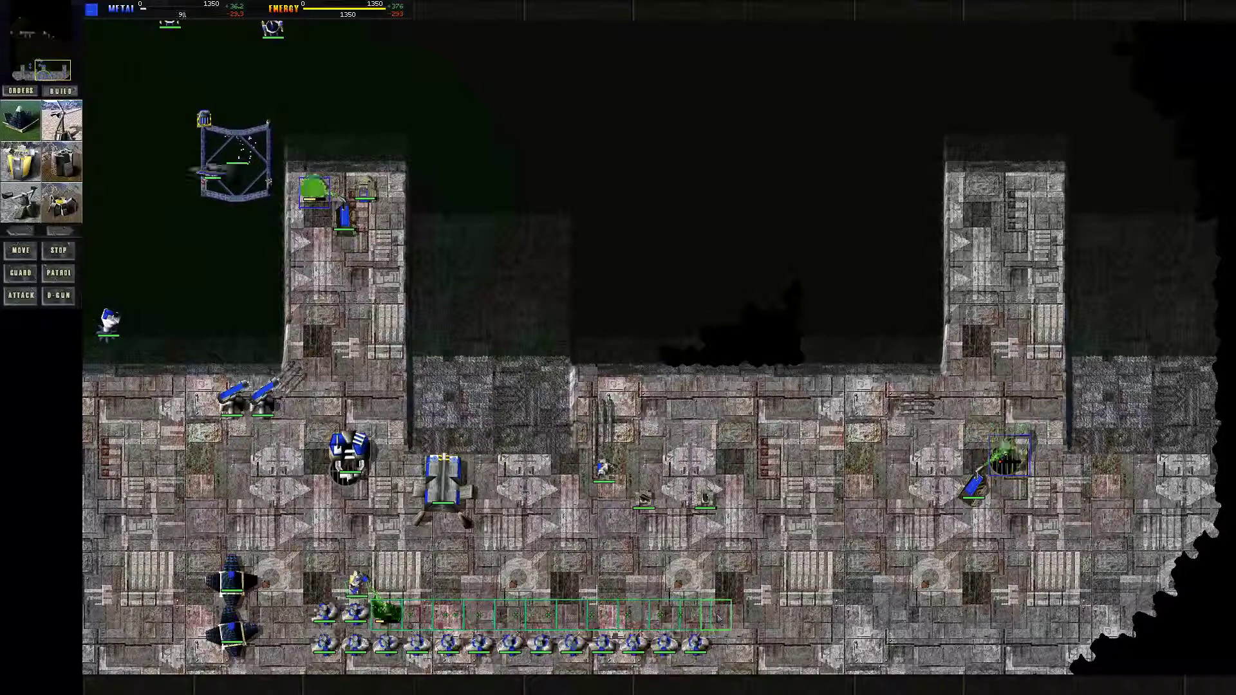
{"action": "right_click", "coordinate": [739, 645]}
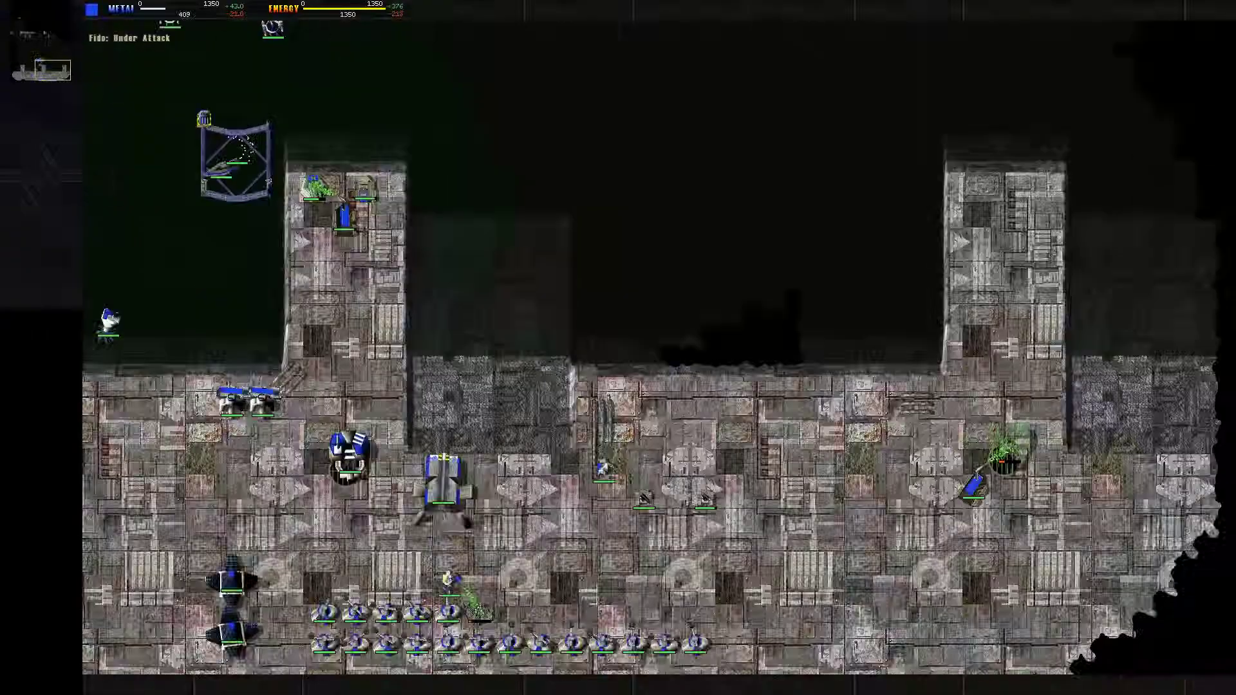
- Bring the aircraft and fleet into view
{"action": "key", "text": "Up"}
{"action": "key", "text": "Left"}
{"action": "key", "text": "1"}
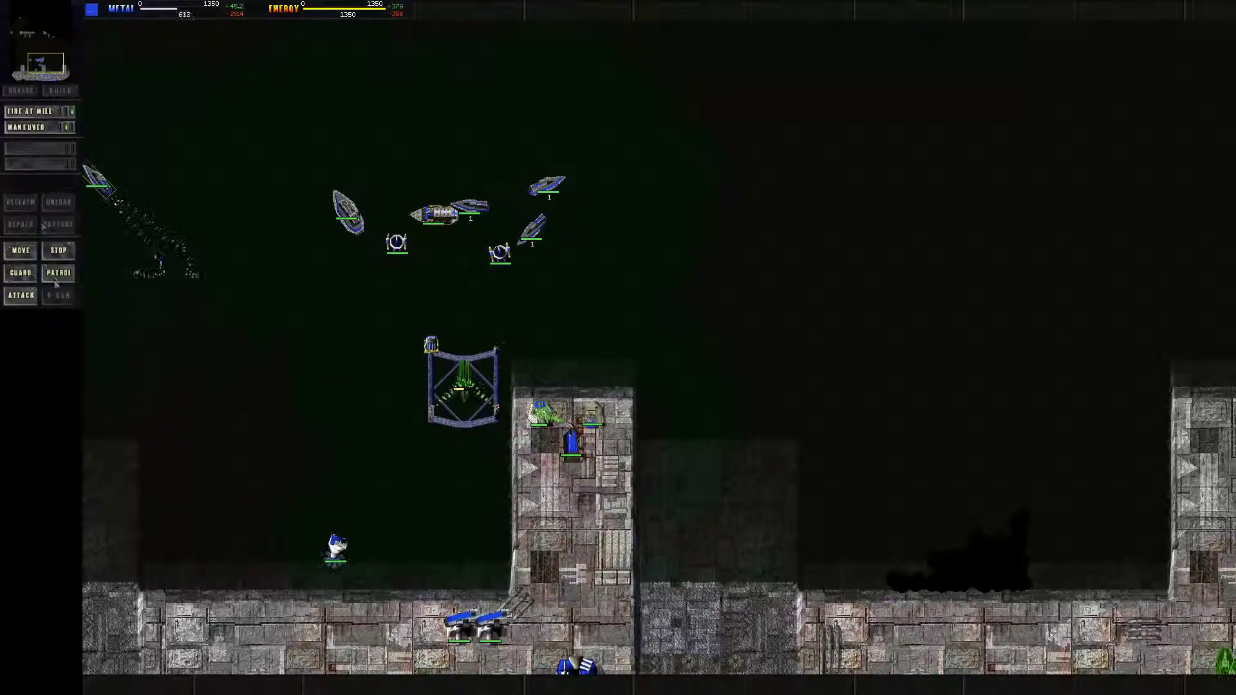
- Recentre on the commander, then select the construction ship sailing out along the water
{"action": "key", "text": "ctrl+c"}
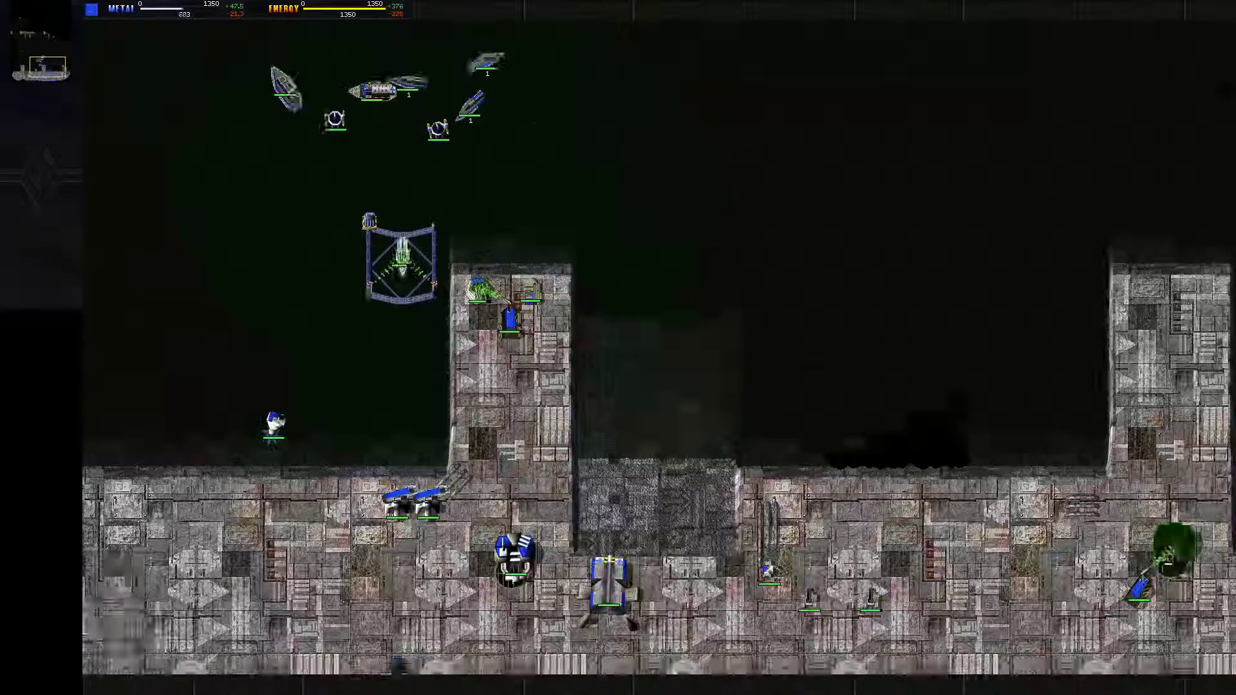
{"action": "key", "text": "ctrl+c"}
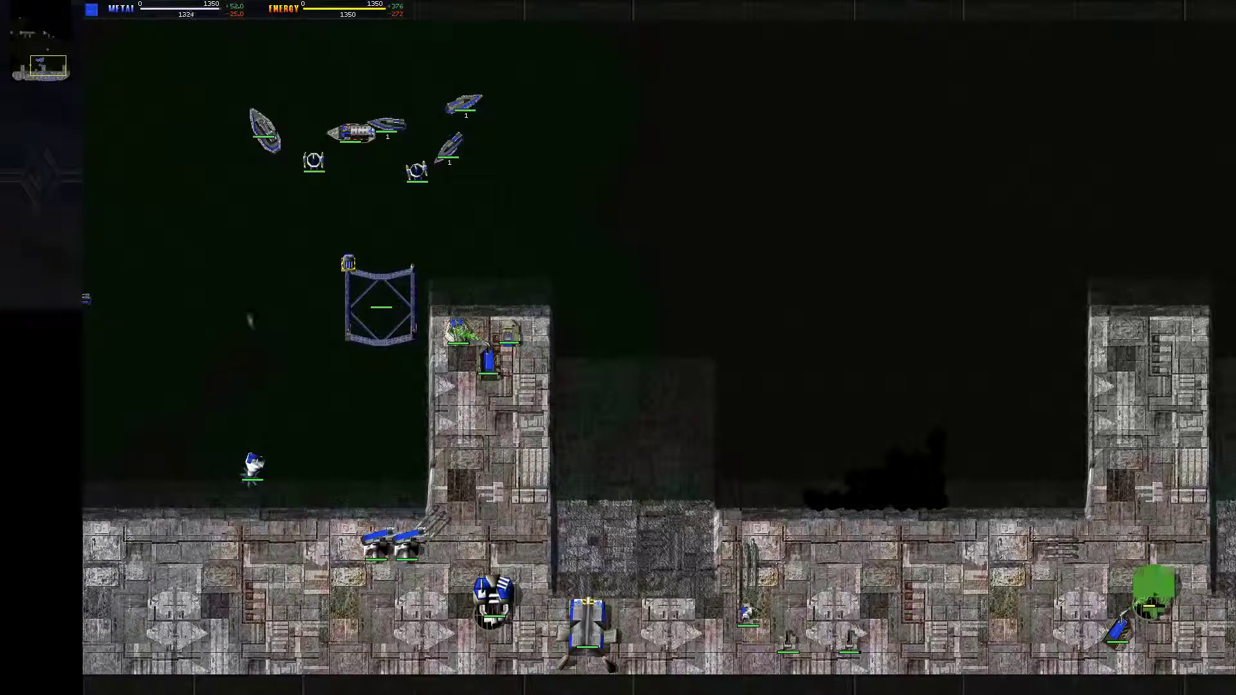
{"action": "left_click", "coordinate": [339, 145]}
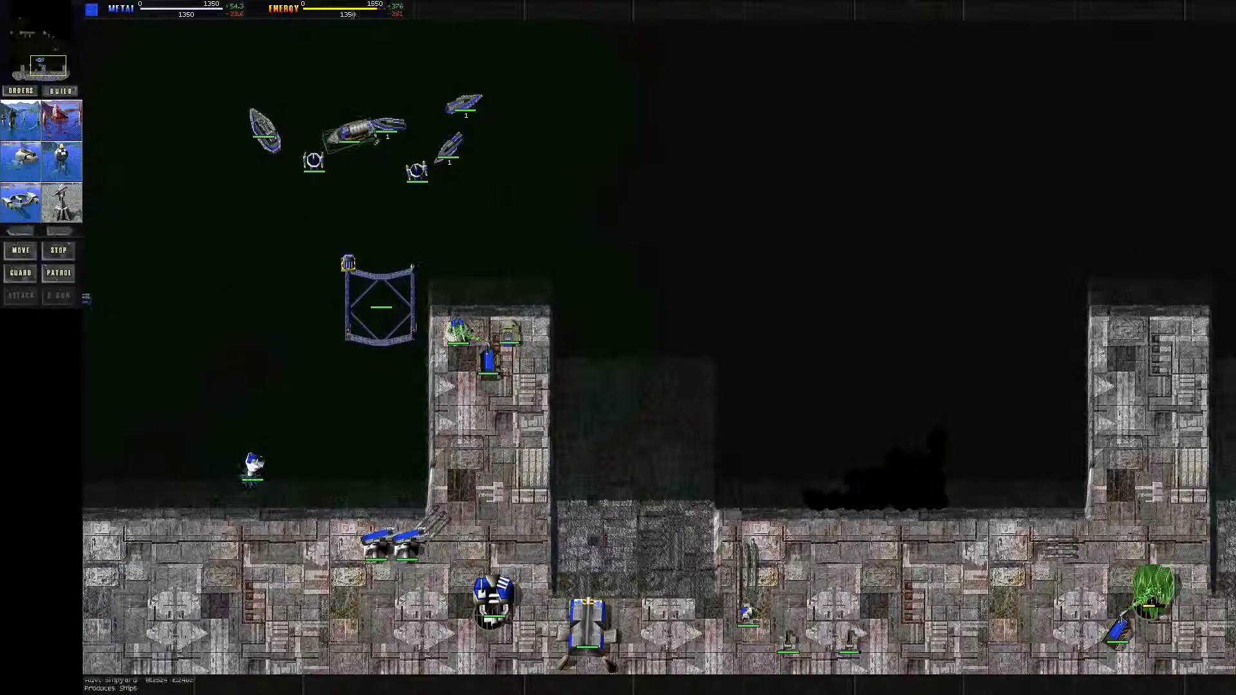
{"action": "key", "text": "Left"}
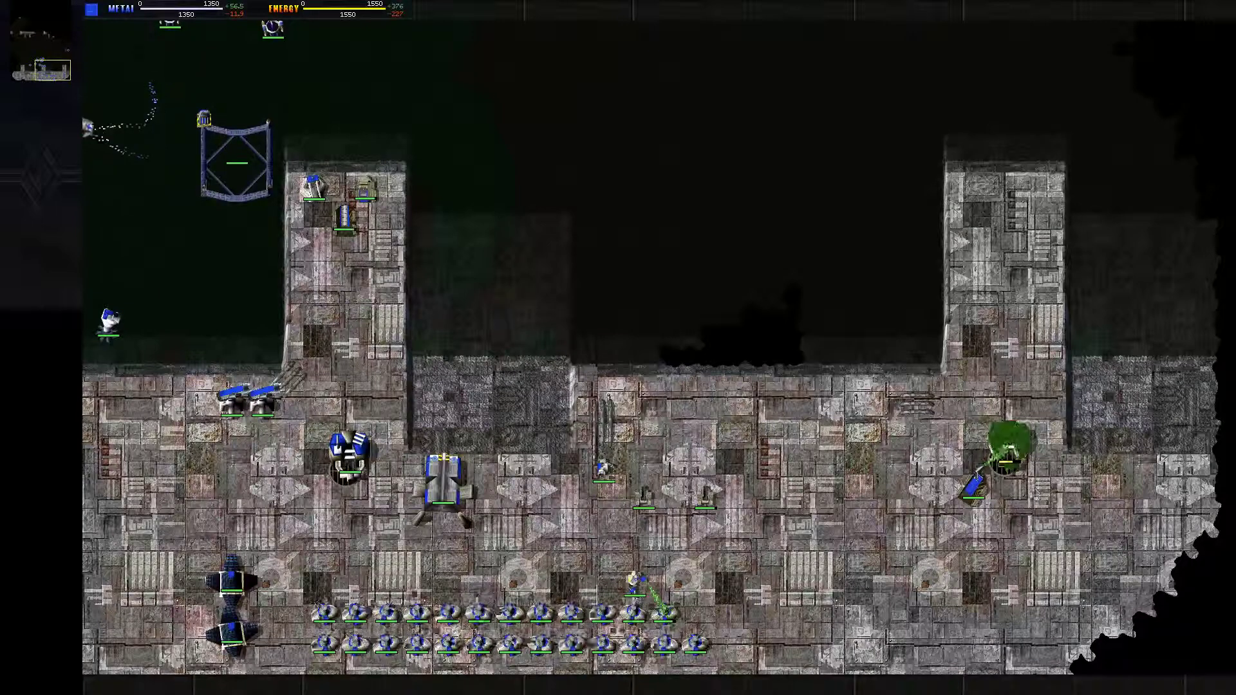
- Have the commander place a structure from the next BUILD page in the central yard
{"action": "left_click", "coordinate": [667, 582]}
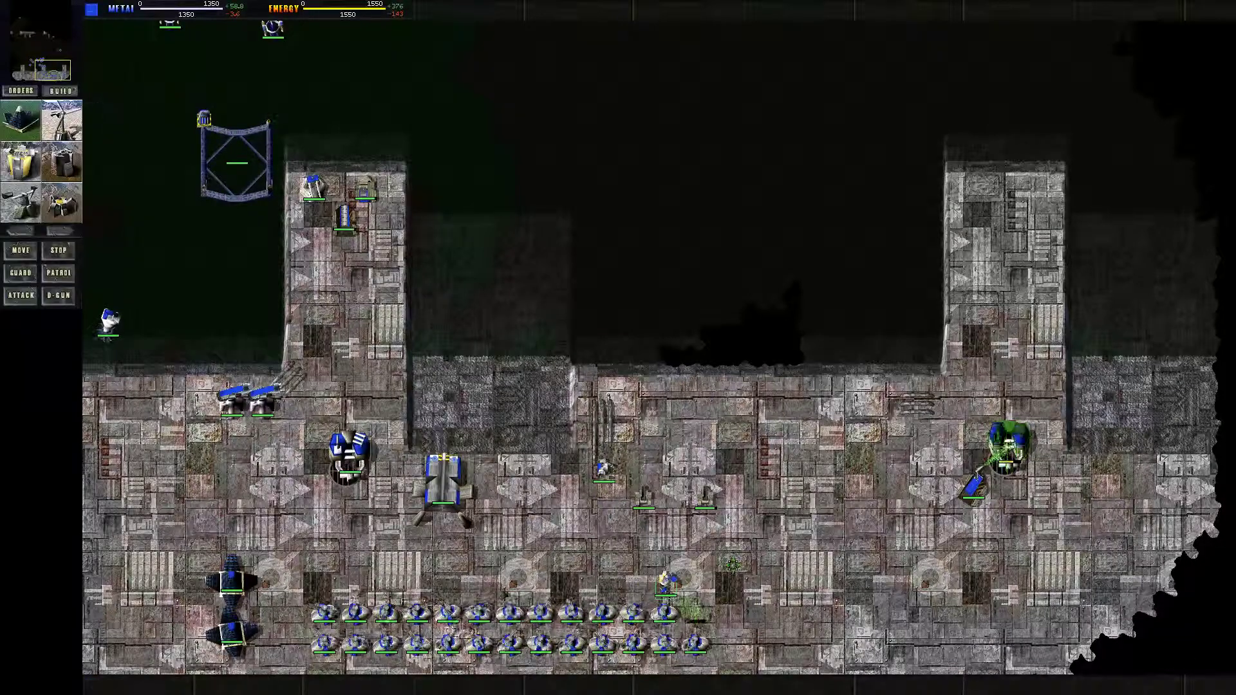
{"action": "key", "text": "Up"}
{"action": "key", "text": "Down"}
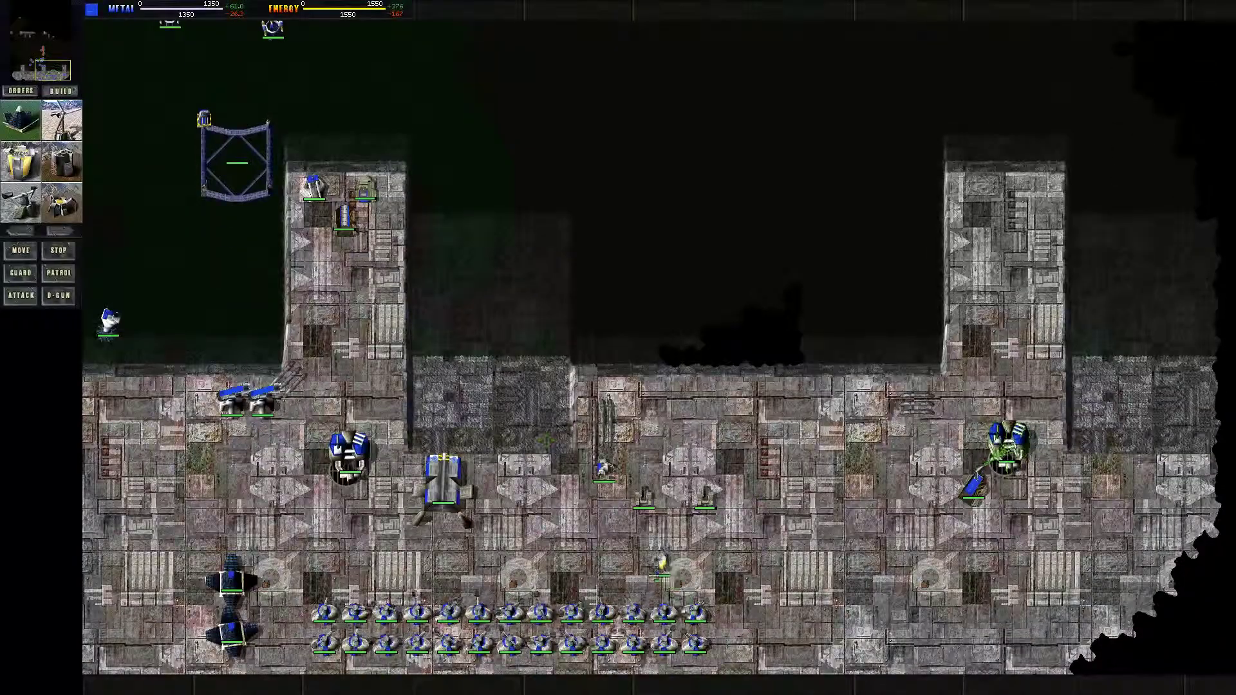
{"action": "left_click", "coordinate": [58, 231]}
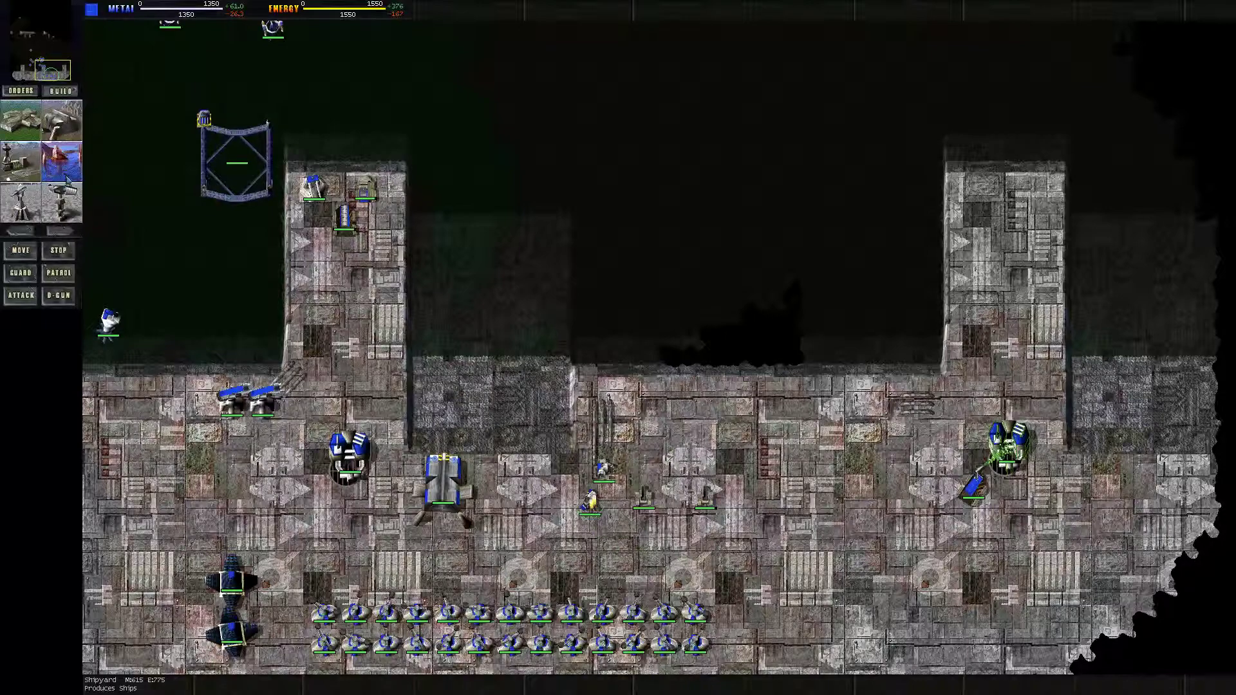
{"action": "left_click", "coordinate": [62, 204]}
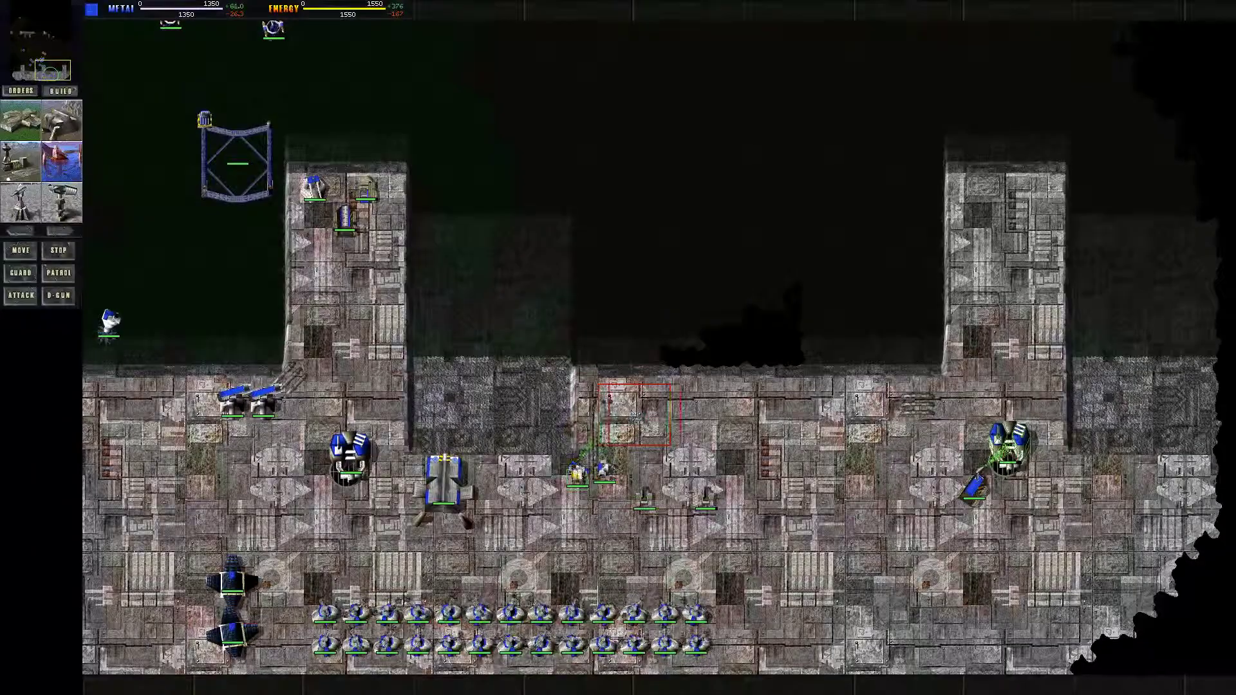
{"action": "key", "text": "Up"}
{"action": "key", "text": "Left"}
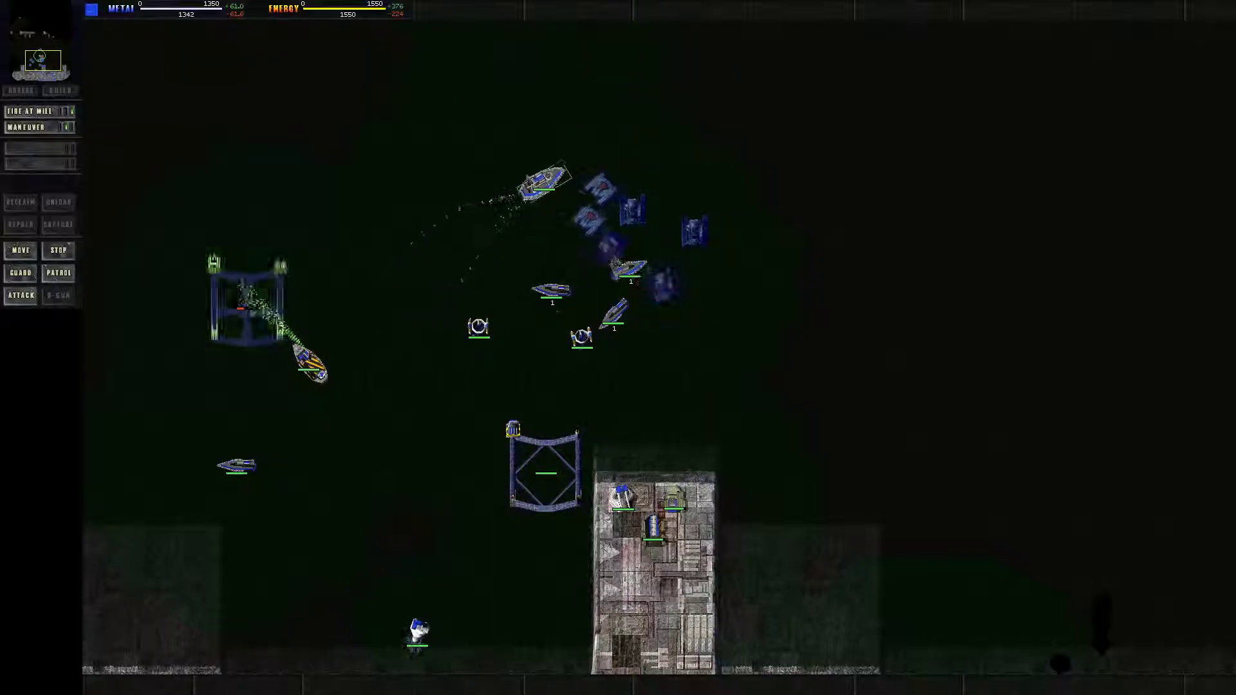
- Order a new ship from the shipyard near the fleet
{"action": "key", "text": "Down"}
{"action": "key", "text": "Left"}
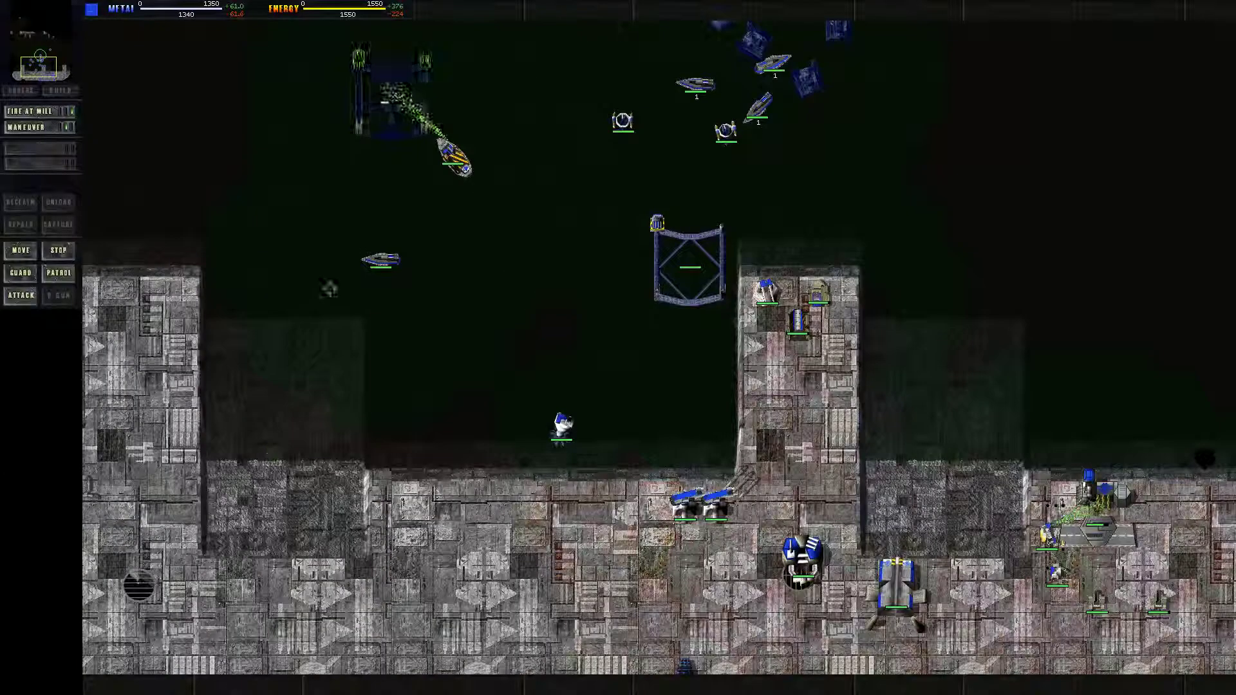
{"action": "key", "text": "Up"}
{"action": "key", "text": "Right"}
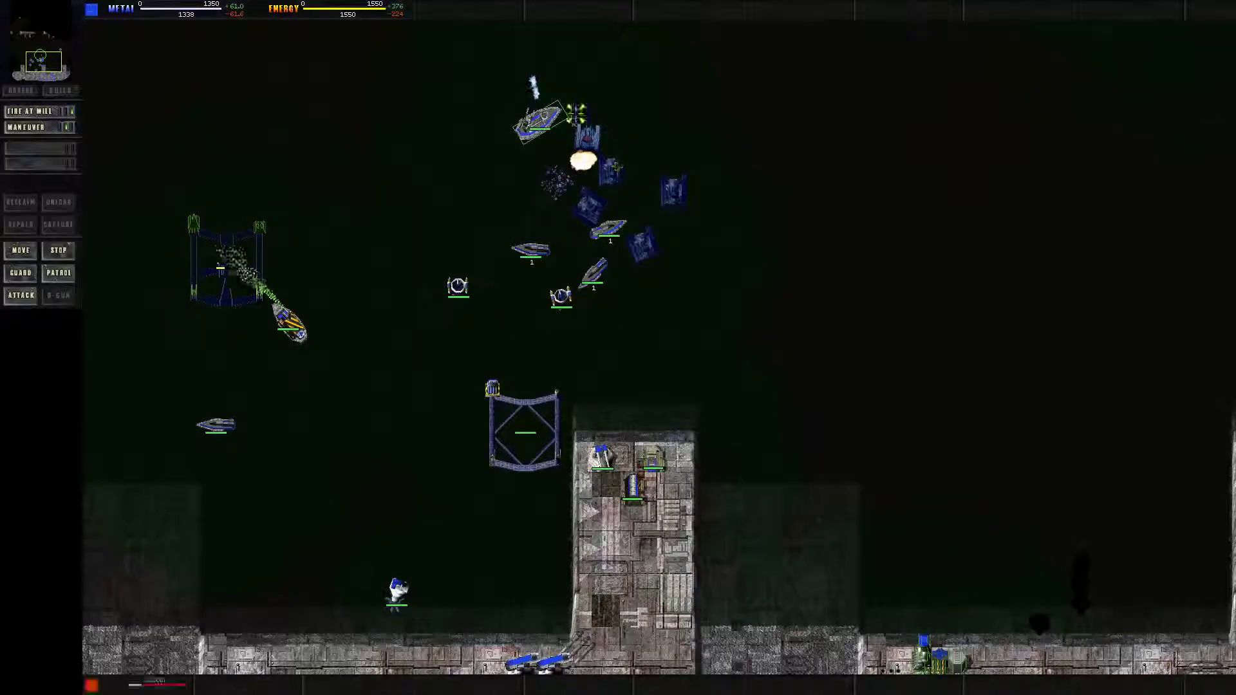
{"action": "key", "text": "Up"}
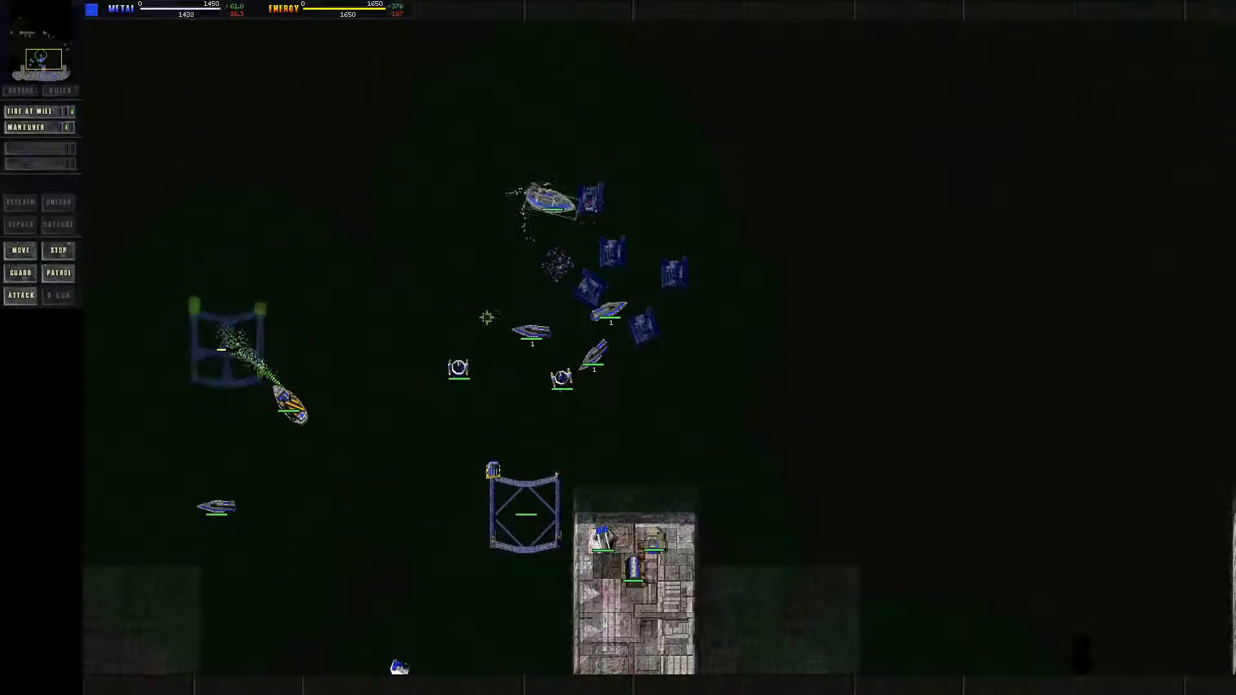
{"action": "right_click", "coordinate": [487, 317]}
{"action": "left_click", "coordinate": [498, 541]}
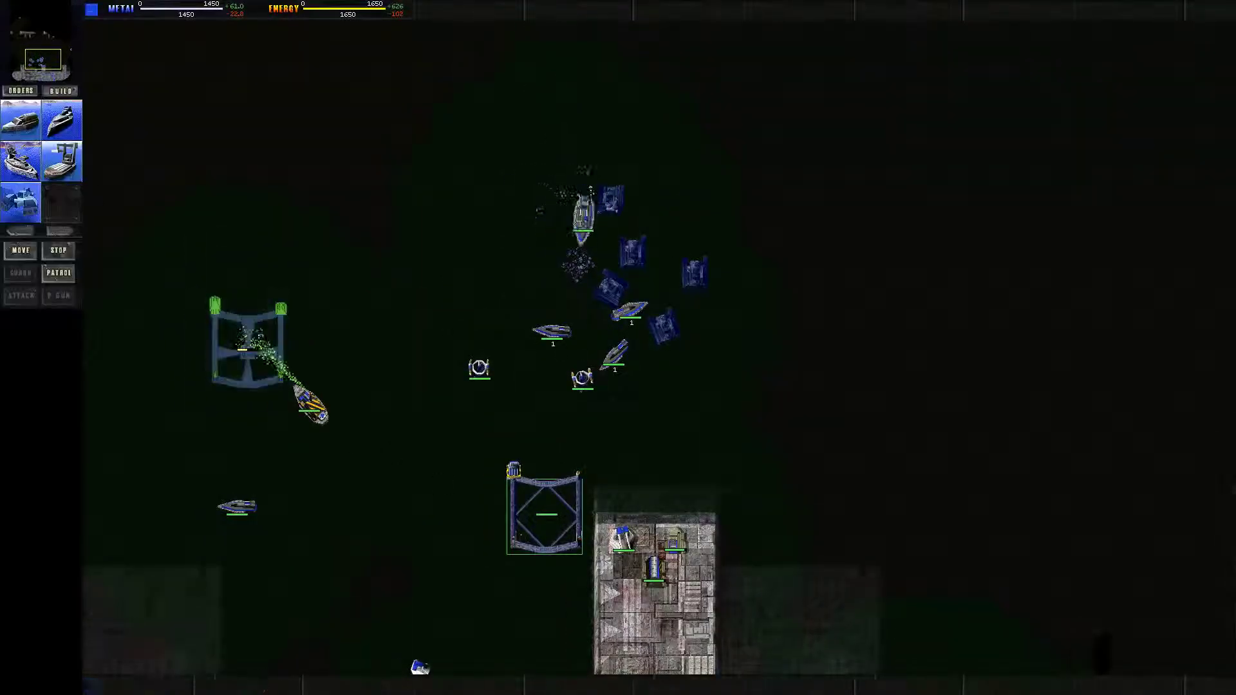
{"action": "left_click", "coordinate": [21, 161]}
{"action": "right_click", "coordinate": [671, 389]}
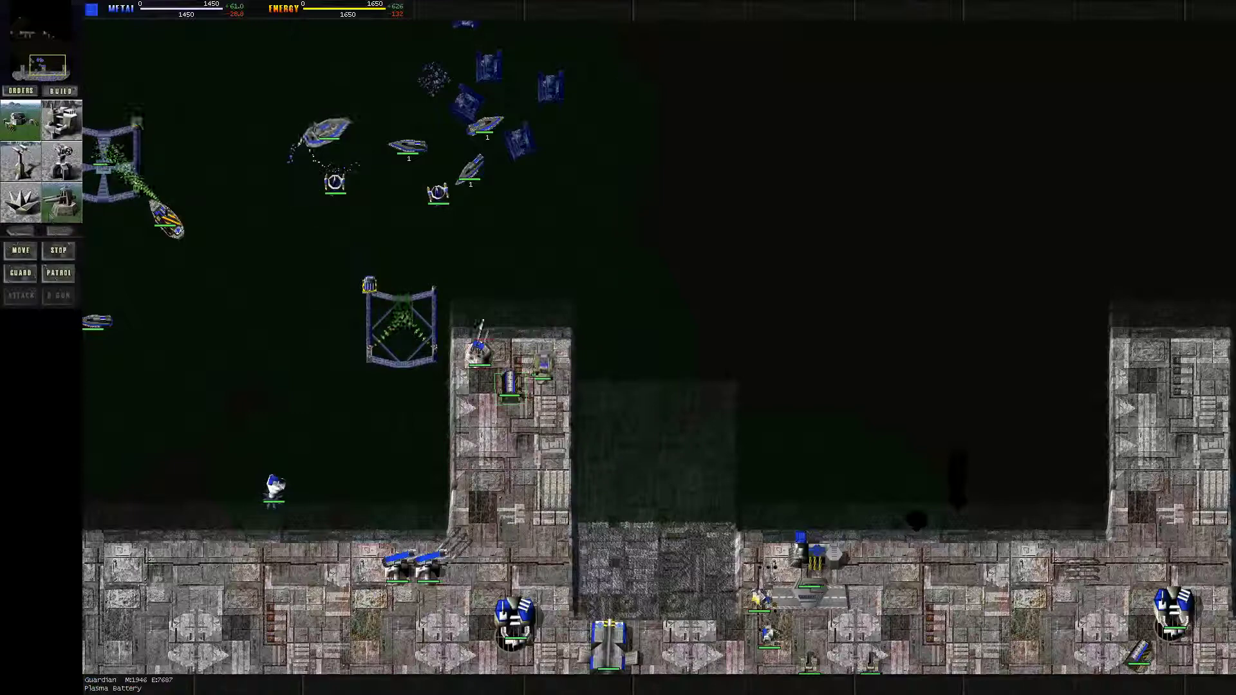
- Return to the main base and check the aircraft plant
{"action": "right_click", "coordinate": [542, 364]}
{"action": "key", "text": "Up"}
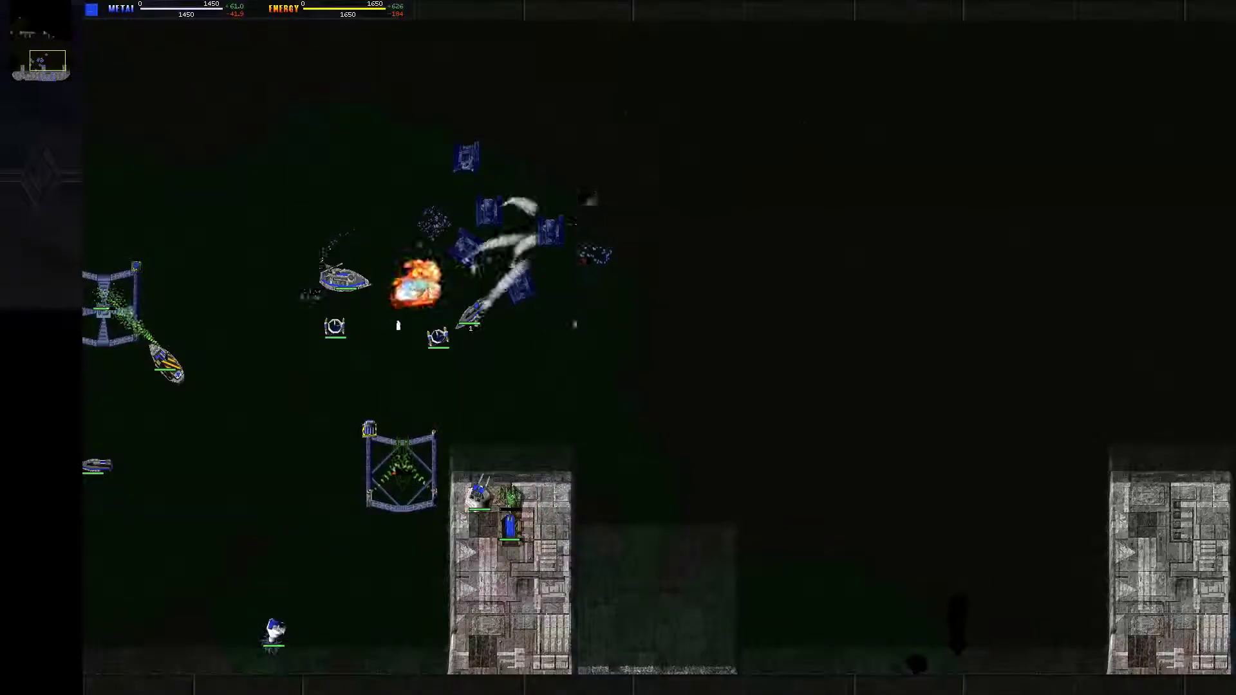
{"action": "key", "text": "Down"}
{"action": "key", "text": "Down"}
{"action": "key", "text": "Down"}
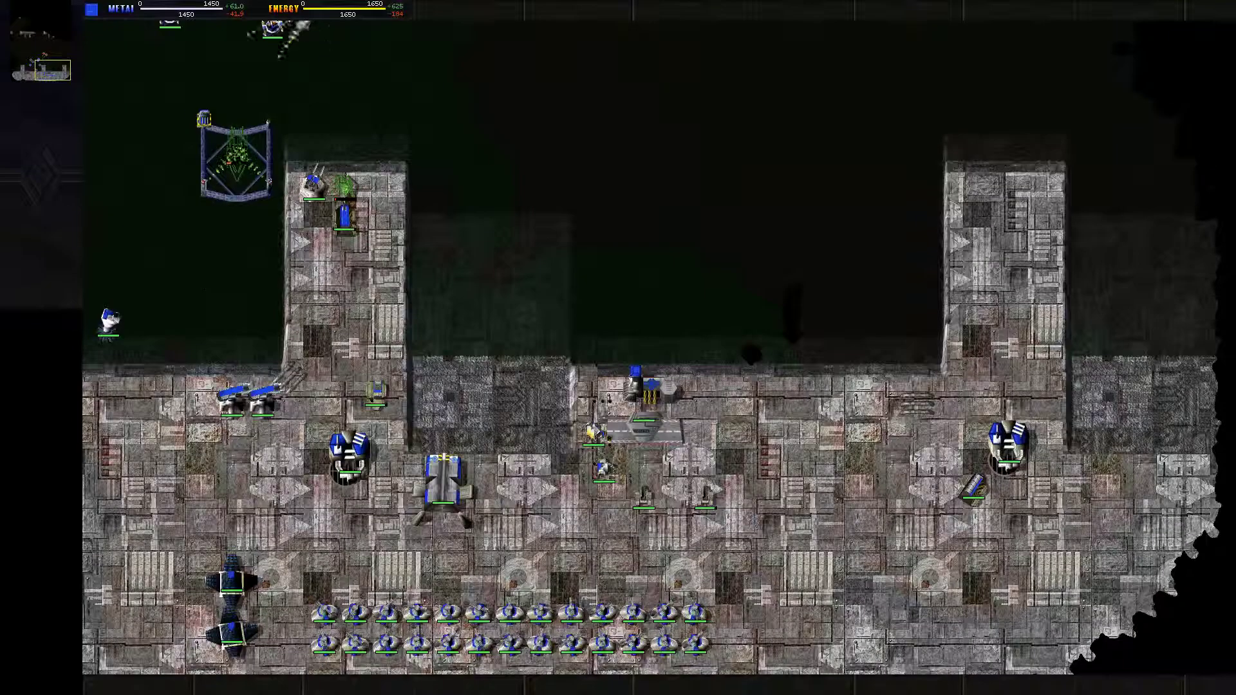
{"action": "left_click", "coordinate": [236, 160]}
{"action": "key", "text": "Left"}
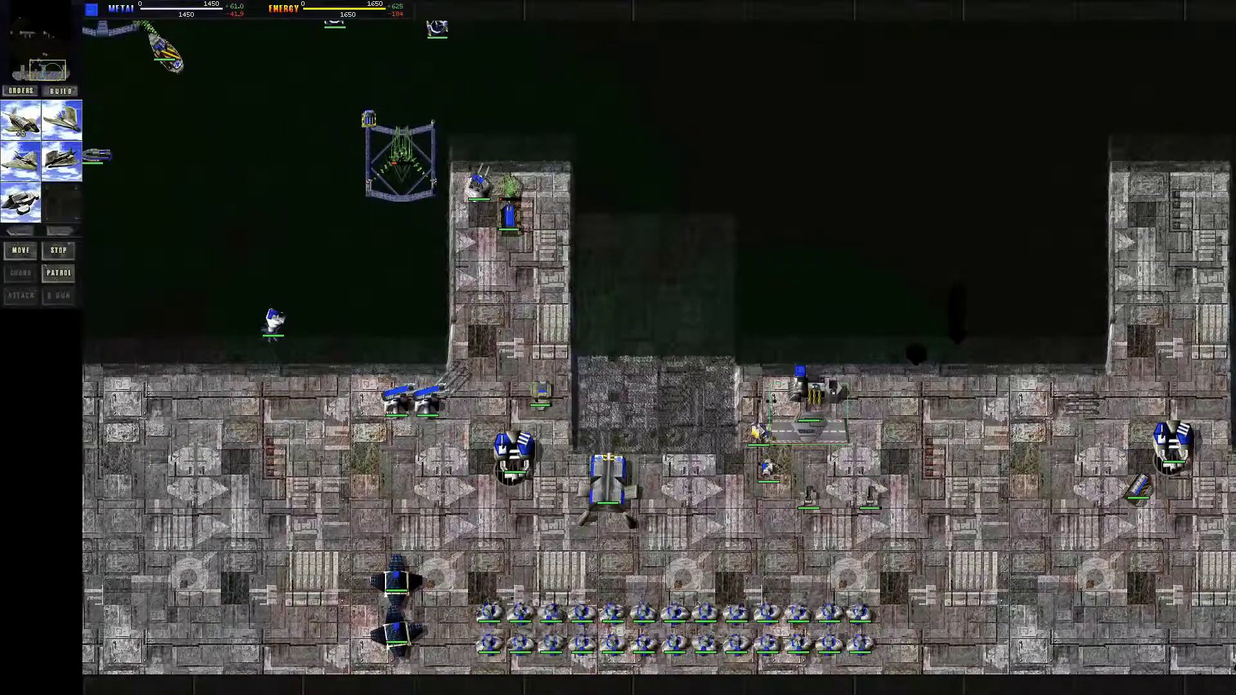
{"action": "right_click", "coordinate": [16, 115]}
- Select a base construction unit to queue more structures along the northern shoreline
{"action": "left_click", "coordinate": [756, 432]}
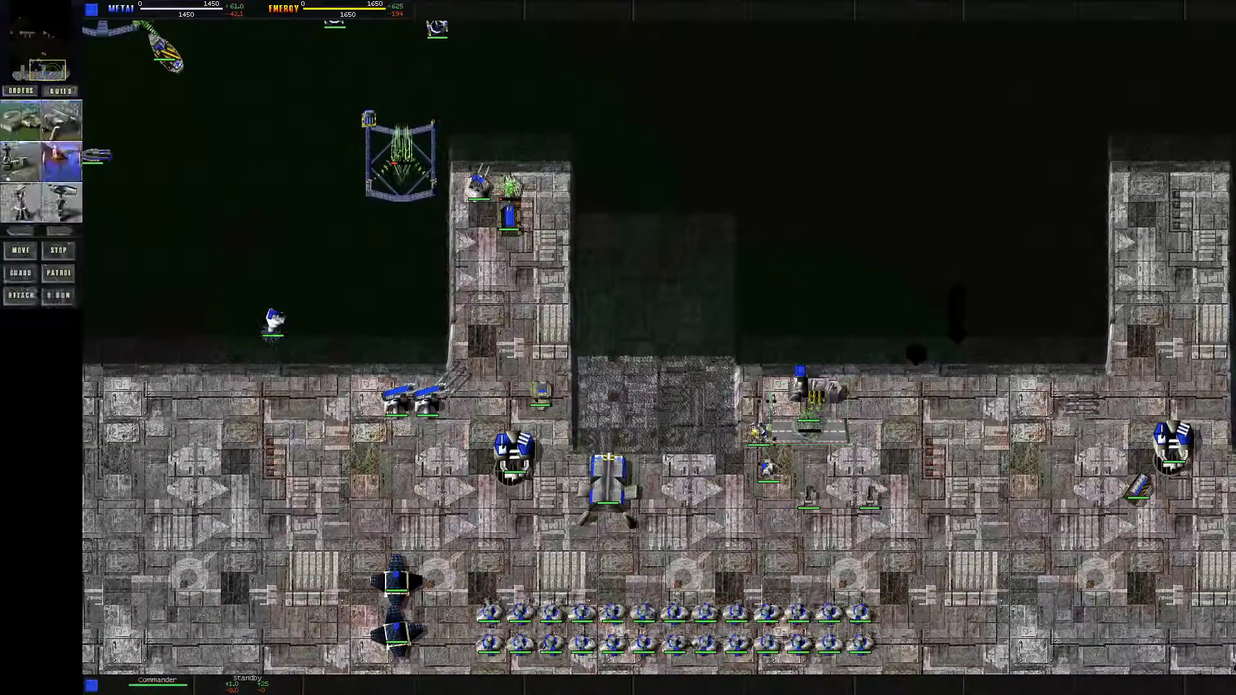
{"action": "key", "text": "Up"}
{"action": "key", "text": "Left"}
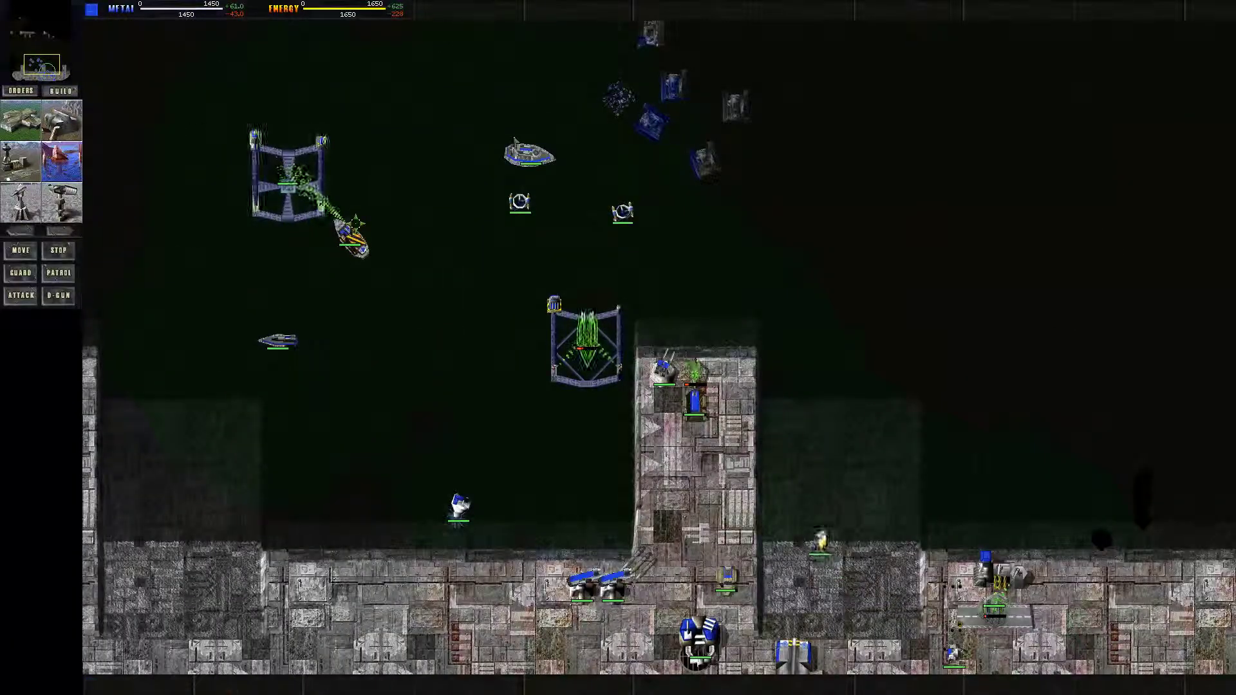
{"action": "key", "text": "Down"}
{"action": "key", "text": "Right"}
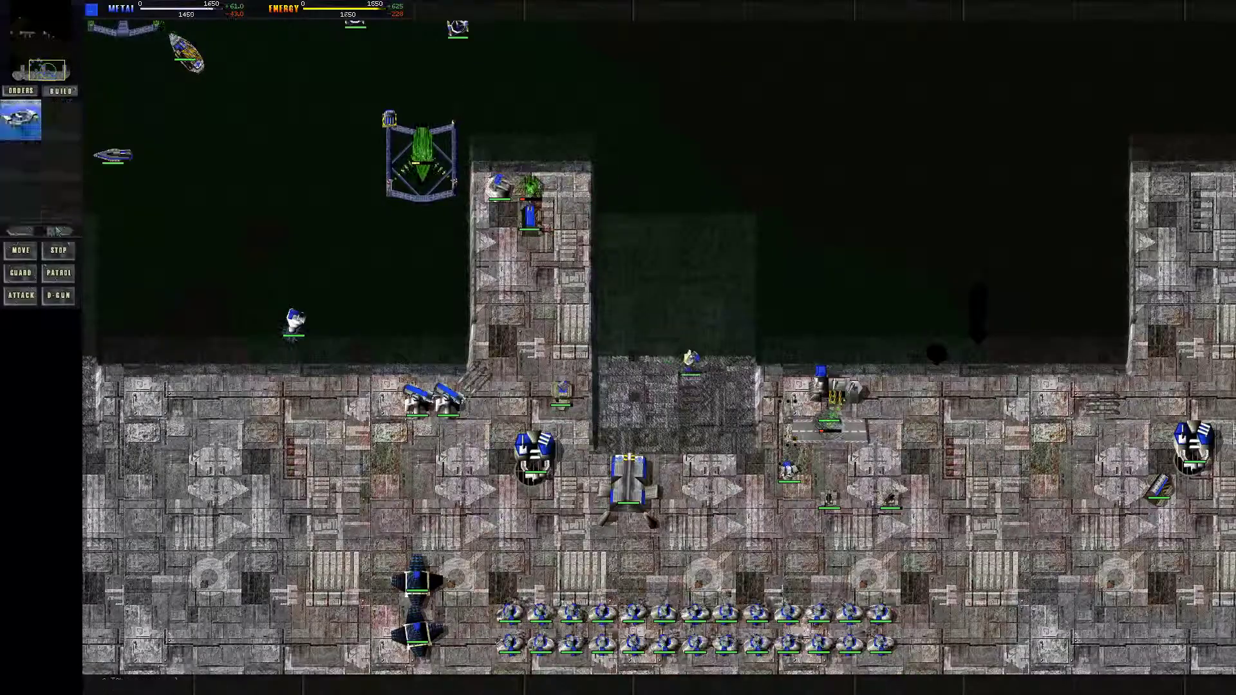
{"action": "key", "text": "Right"}
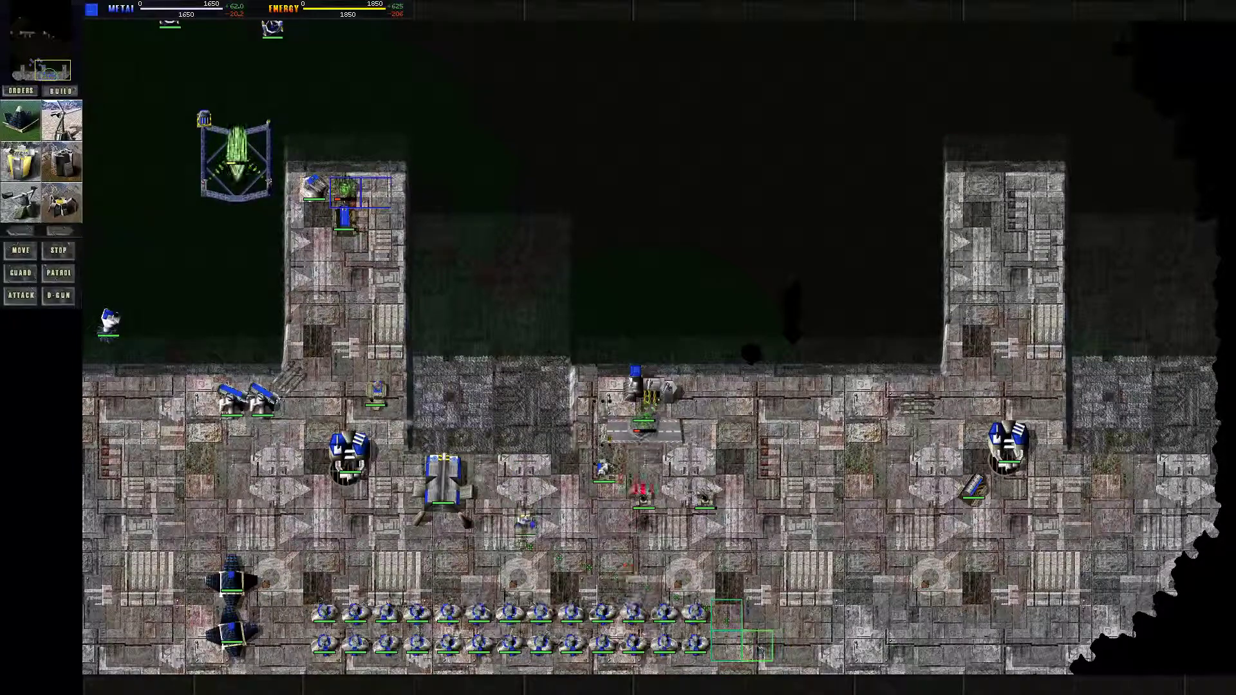
{"action": "key", "text": "Left"}
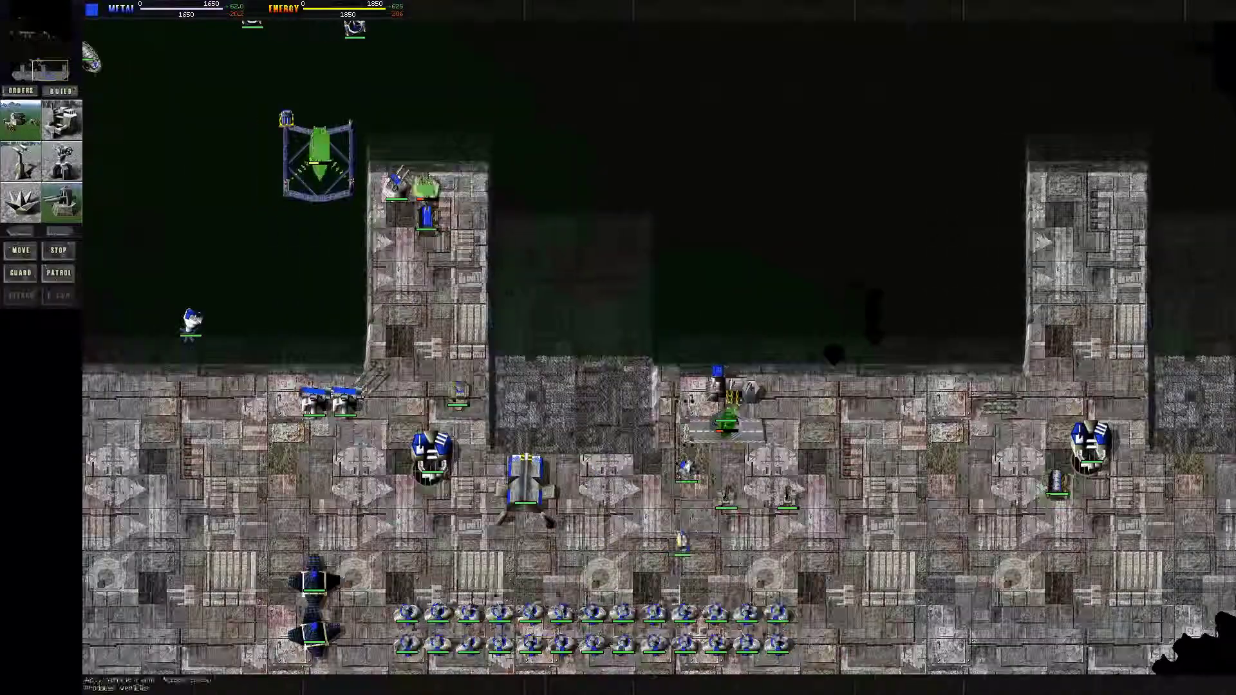
{"action": "key", "text": "Right"}
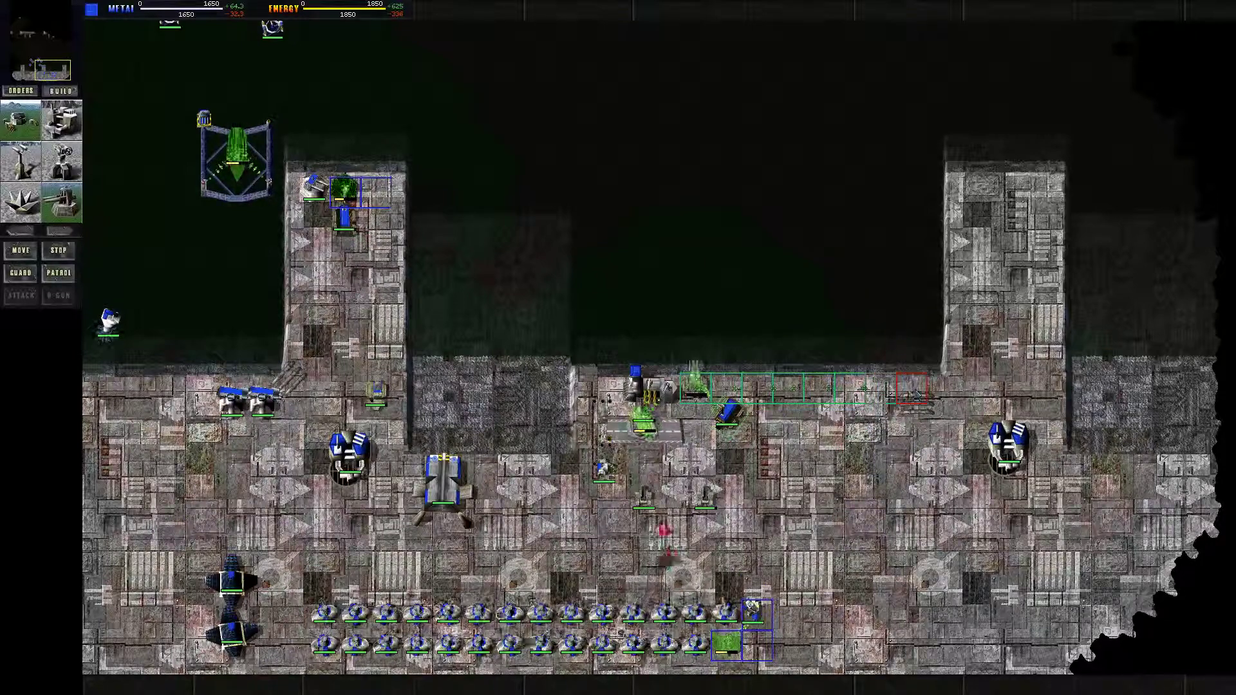
- Send the construction ship by the shipyards to a new target
{"action": "key", "text": "Up"}
{"action": "key", "text": "Left"}
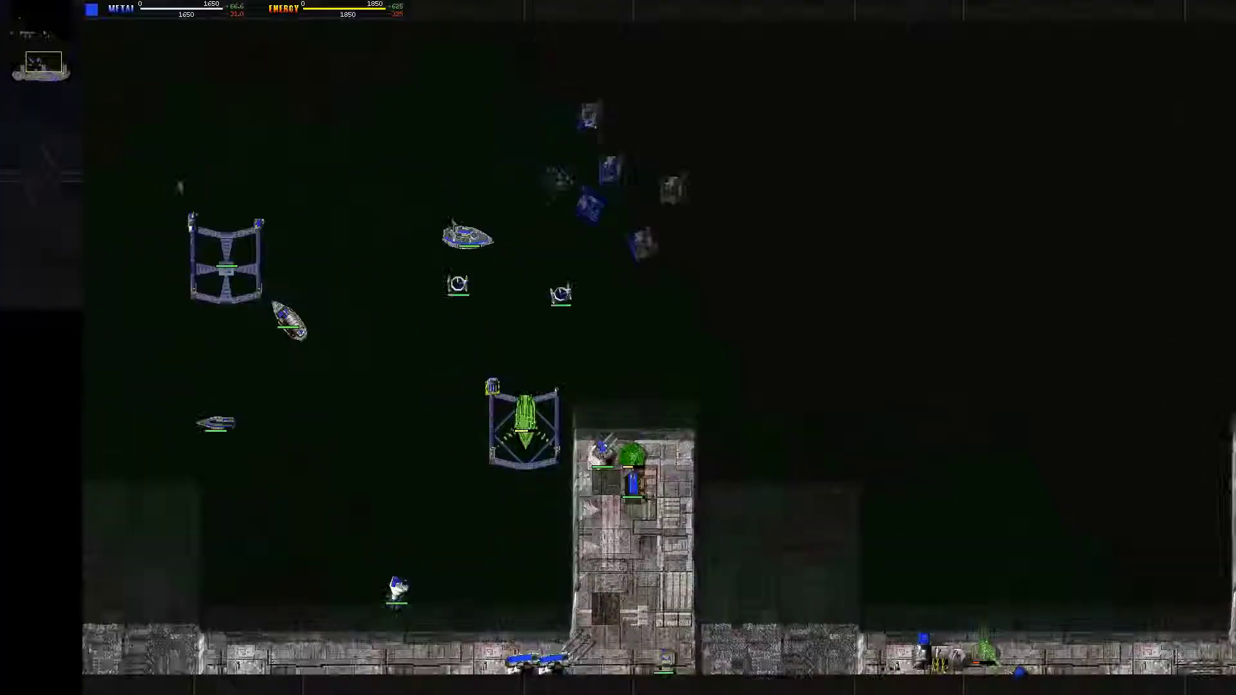
{"action": "left_click", "coordinate": [225, 259]}
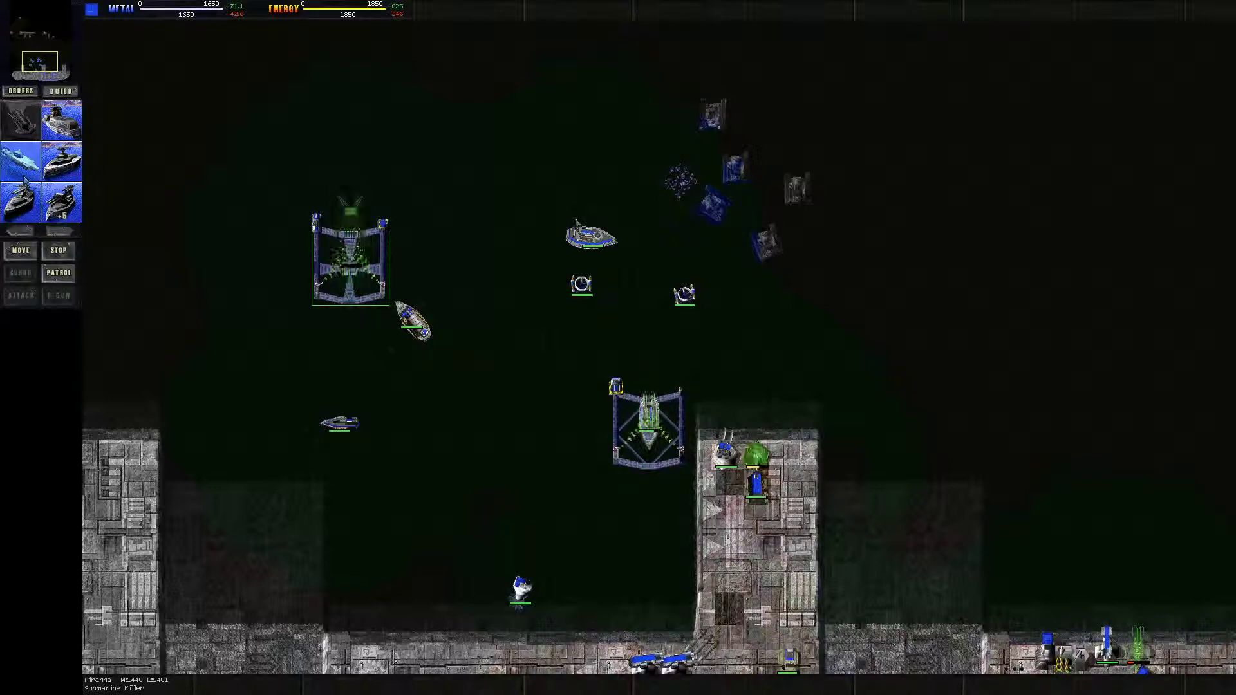
{"action": "left_click", "coordinate": [410, 324]}
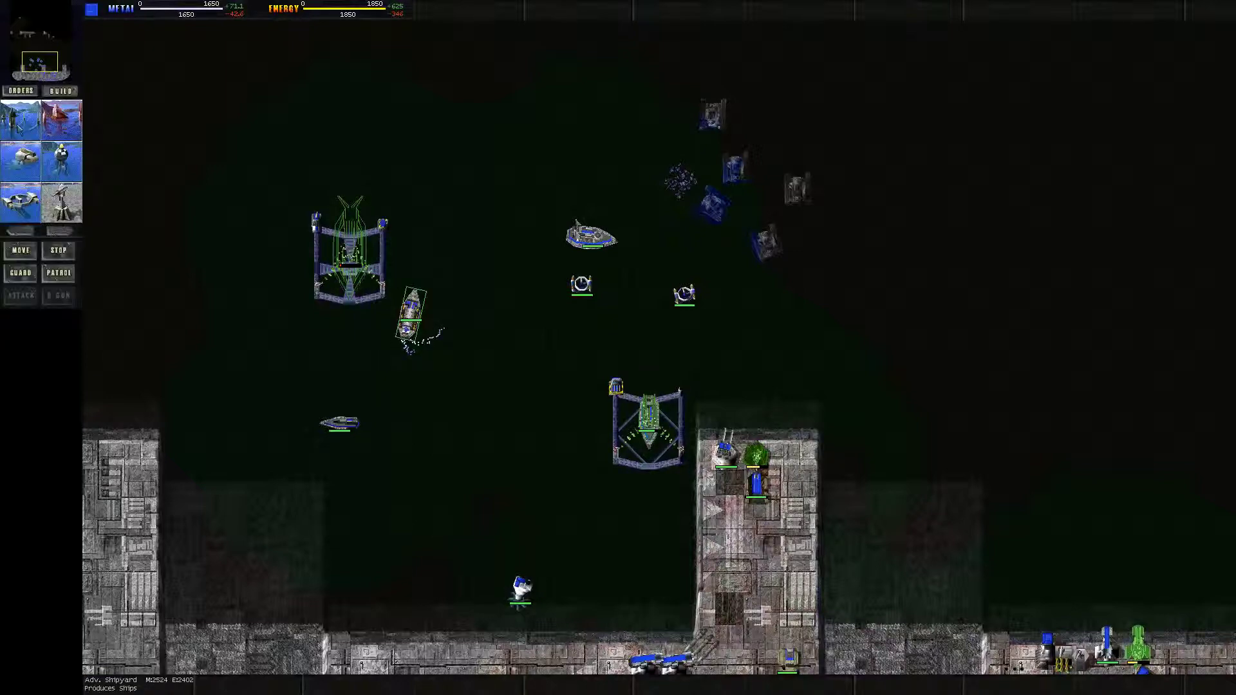
{"action": "right_click", "coordinate": [261, 258]}
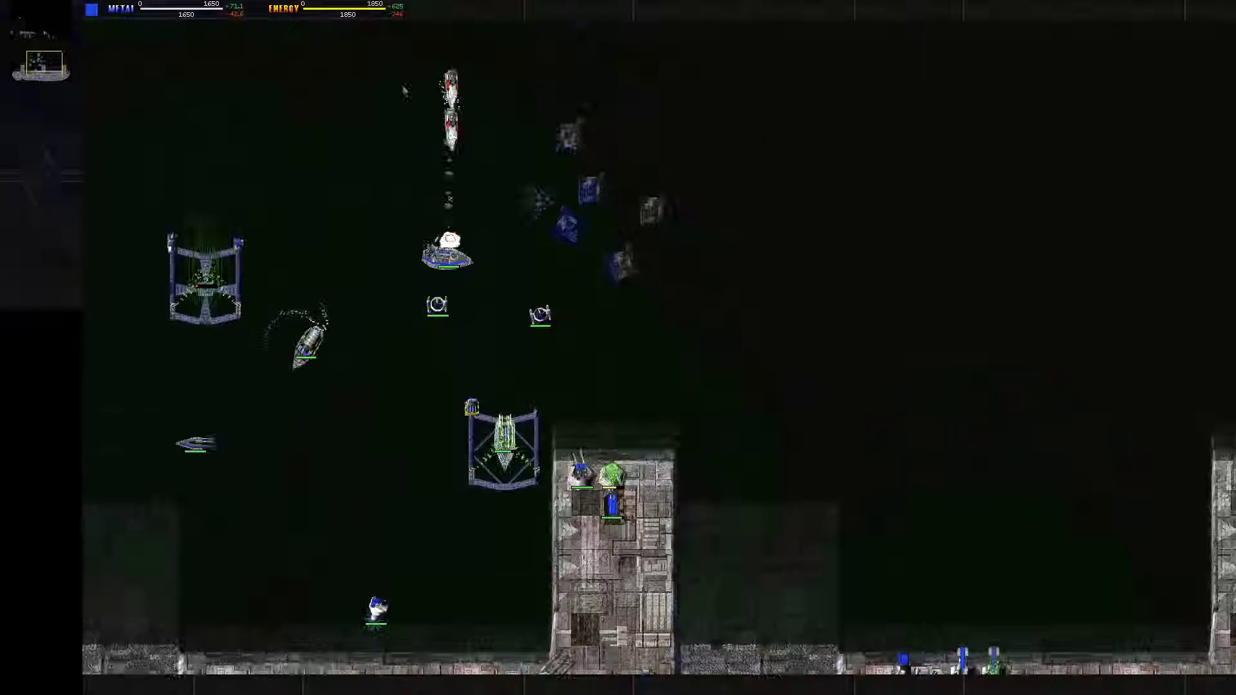
- Send the group of ships in open water toward the enemy and reselect the commander
{"action": "left_click_drag", "start_coordinate": [369, 129], "coordinate": [550, 305]}
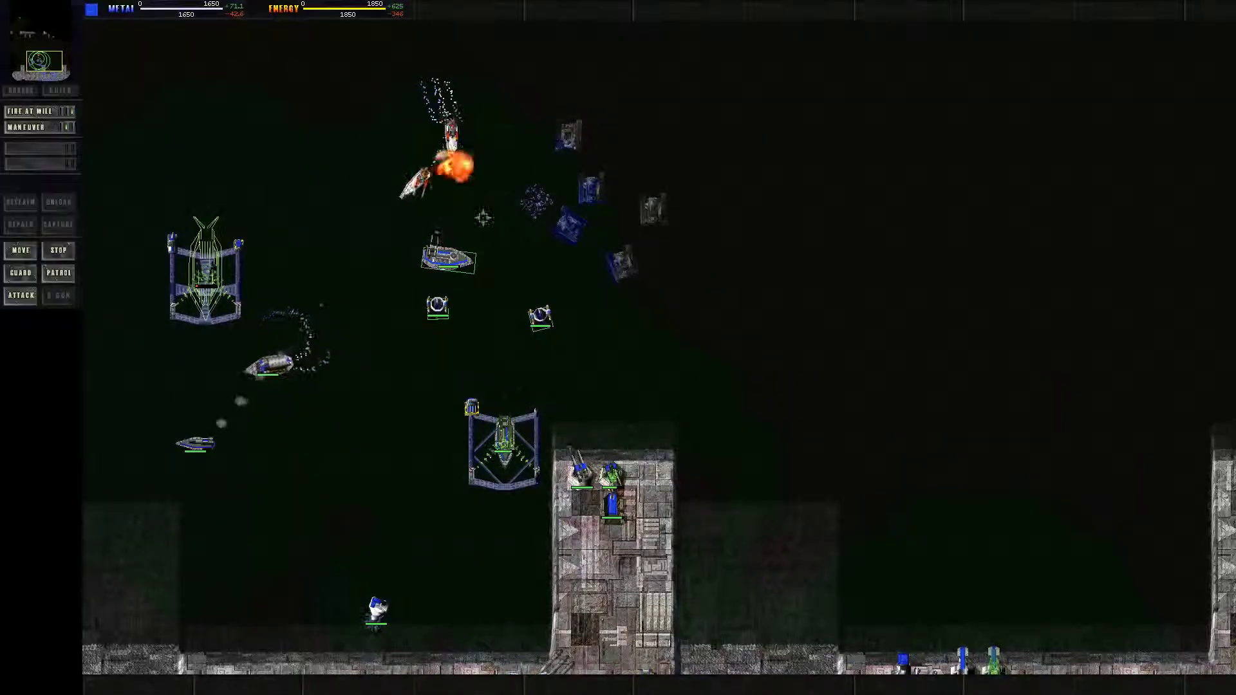
{"action": "right_click", "coordinate": [550, 304]}
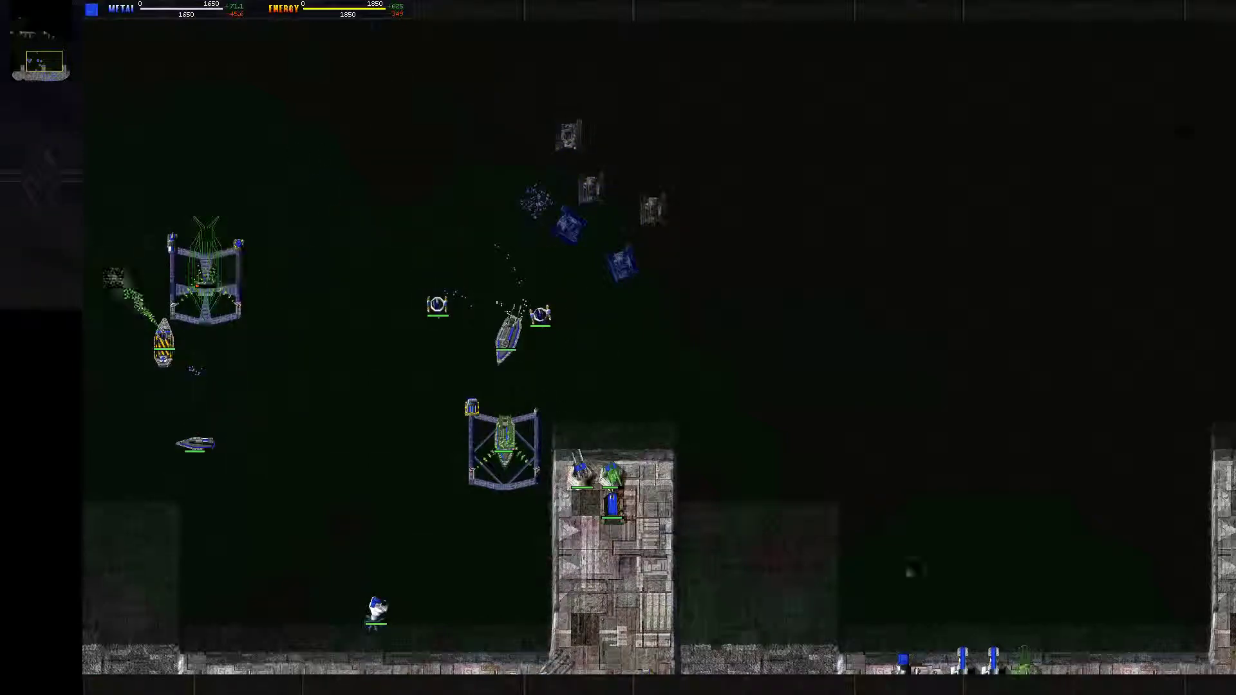
{"action": "key", "text": "Down"}
{"action": "key", "text": "Right"}
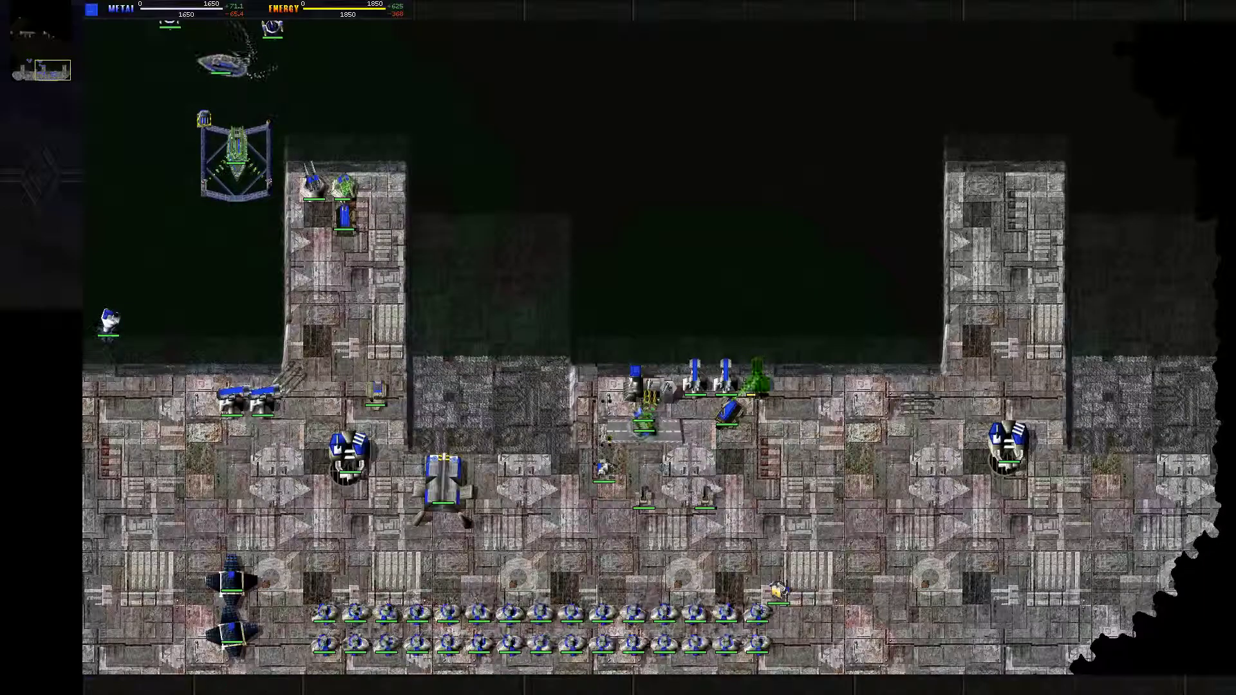
{"action": "left_click", "coordinate": [645, 415]}
- Pan over the shipyards and water to check on the fleet
{"action": "key", "text": "Left"}
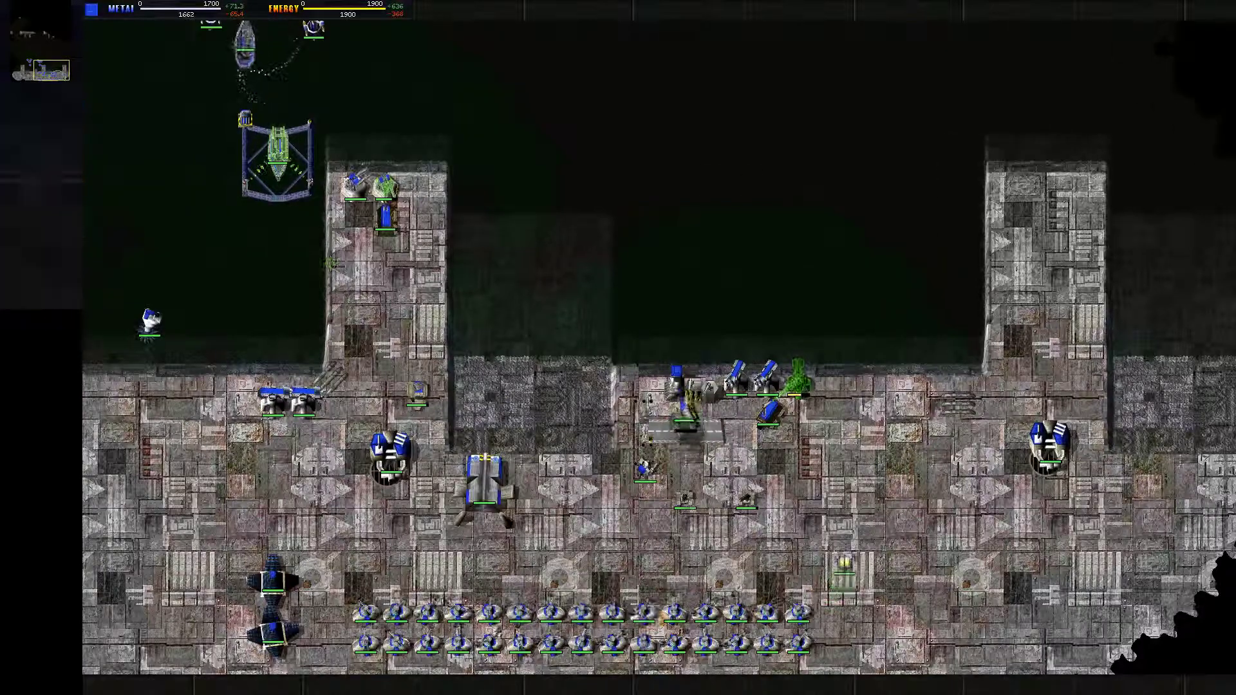
{"action": "key", "text": "Left"}
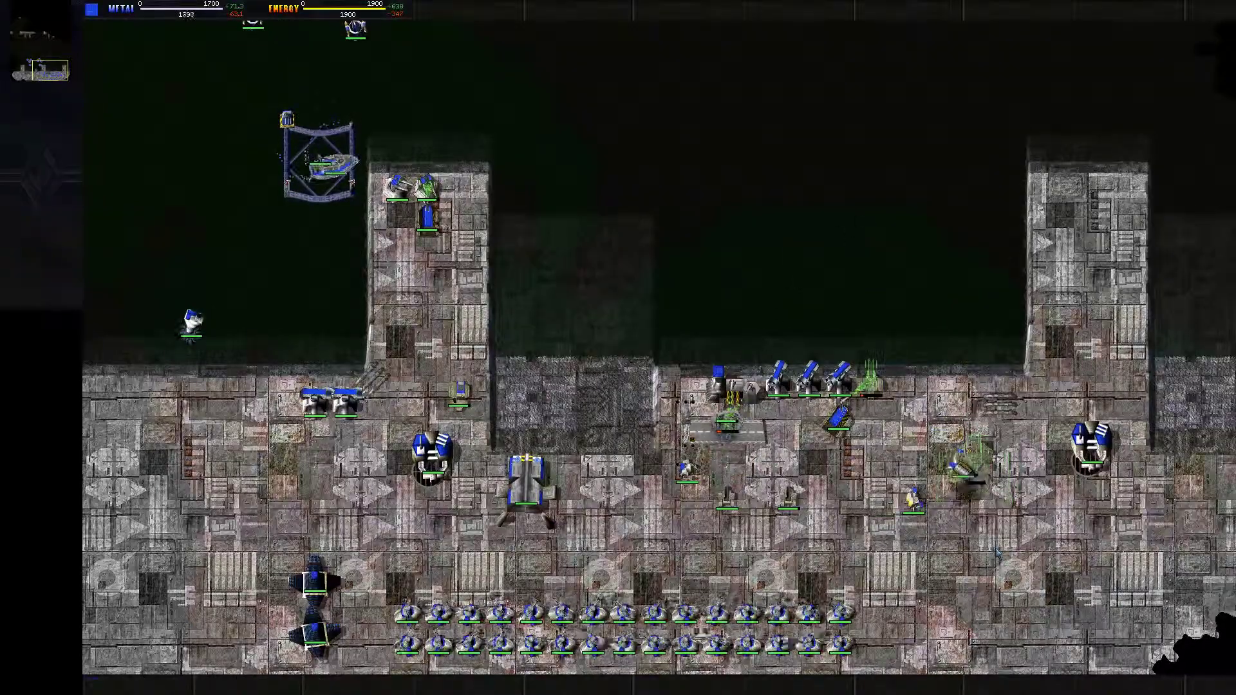
{"action": "key", "text": "Up"}
{"action": "key", "text": "Left"}
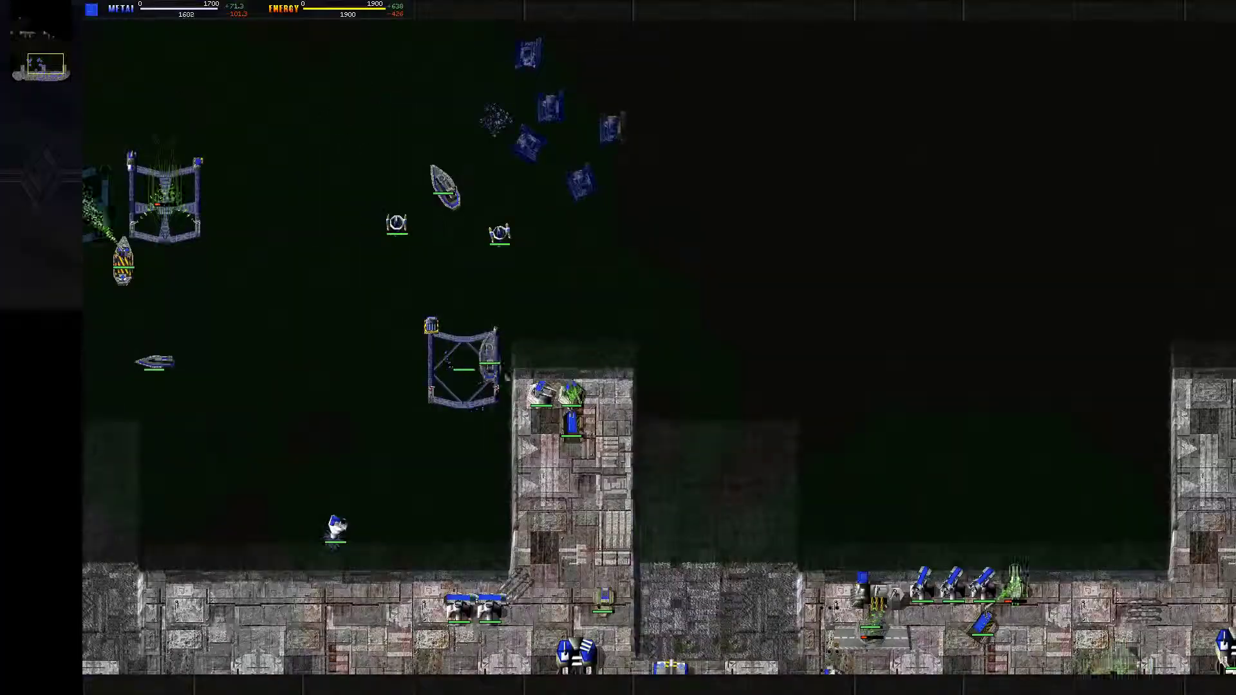
{"action": "key", "text": "Up"}
{"action": "key", "text": "Left"}
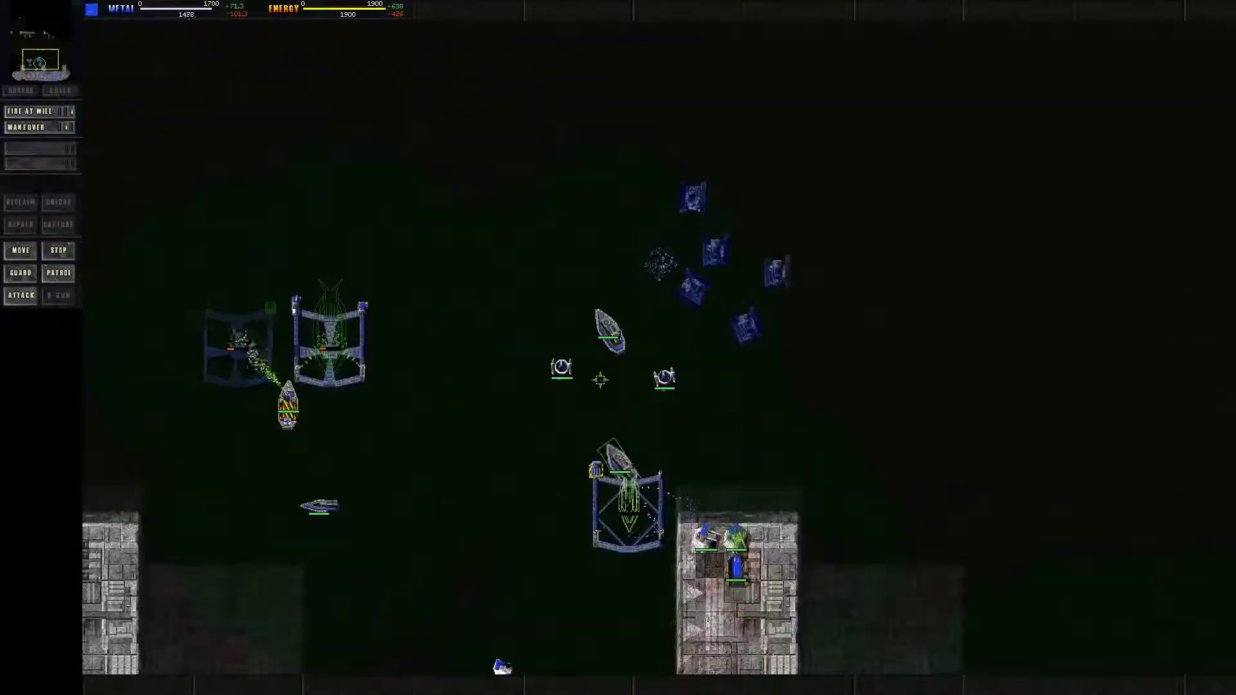
{"action": "key", "text": "Down"}
{"action": "key", "text": "Right"}
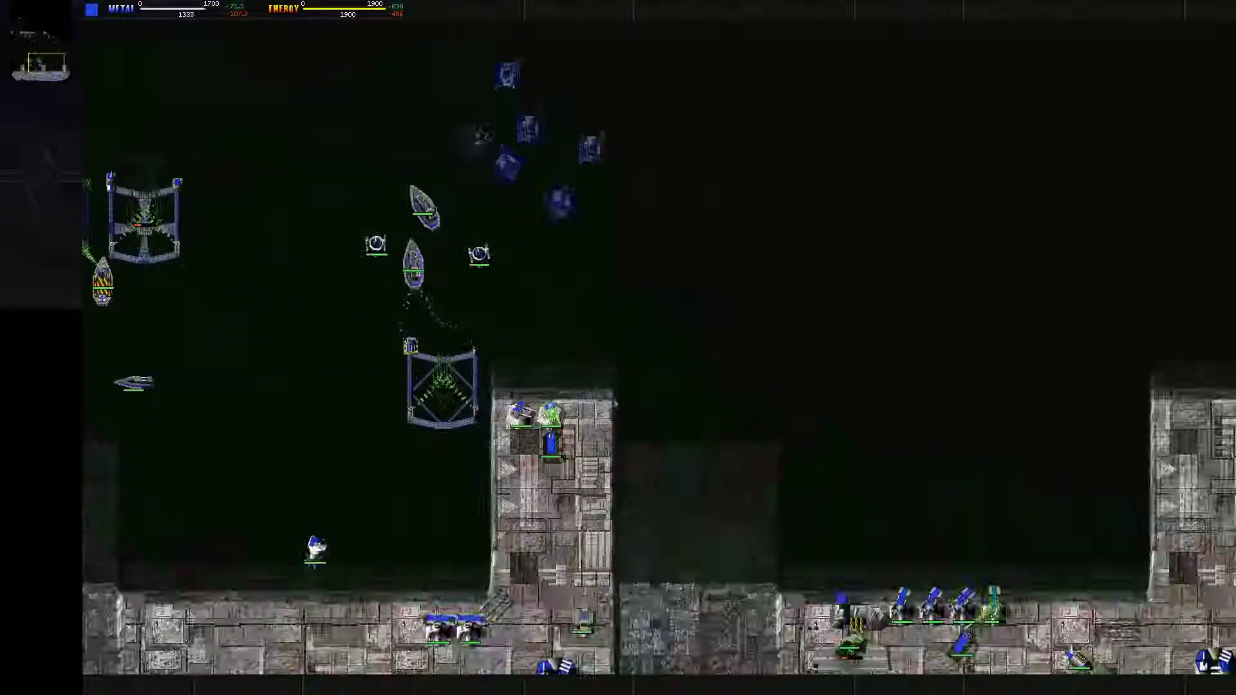
{"action": "key", "text": "Down"}
{"action": "key", "text": "Right"}
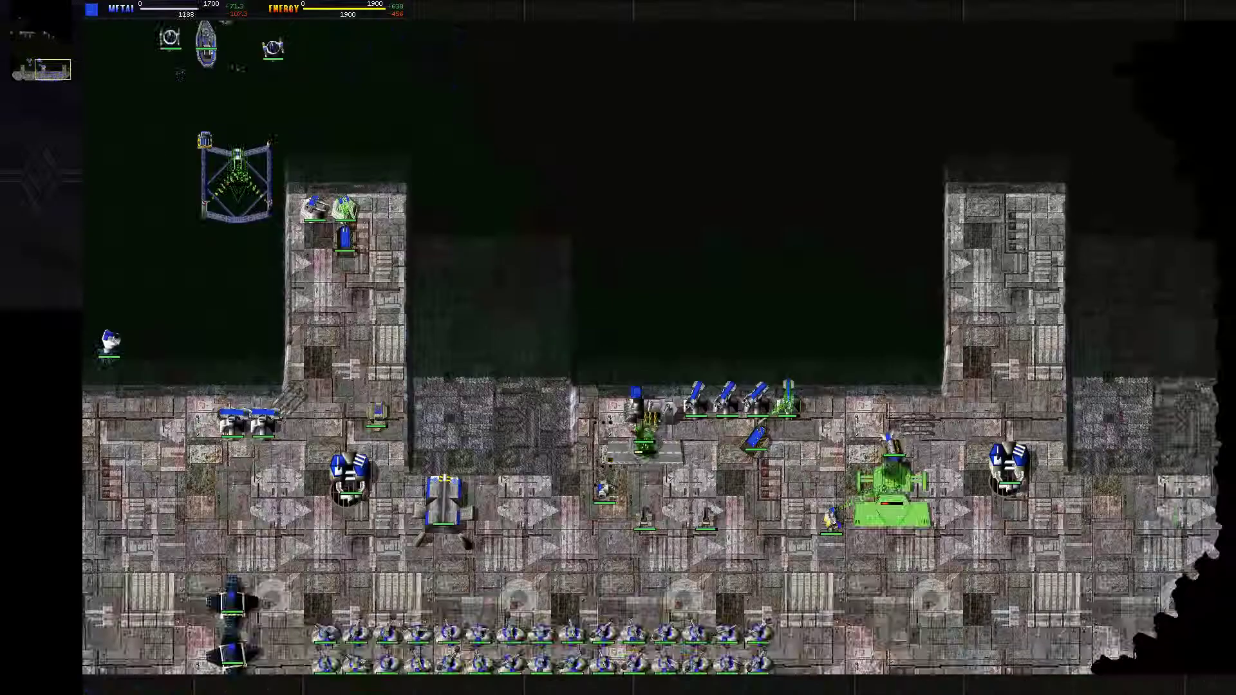
- Return to the main base and select the Vehicle Plant to list its units
{"action": "key", "text": "Up"}
{"action": "key", "text": "Left"}
{"action": "key", "text": "Up"}
{"action": "key", "text": "Left"}
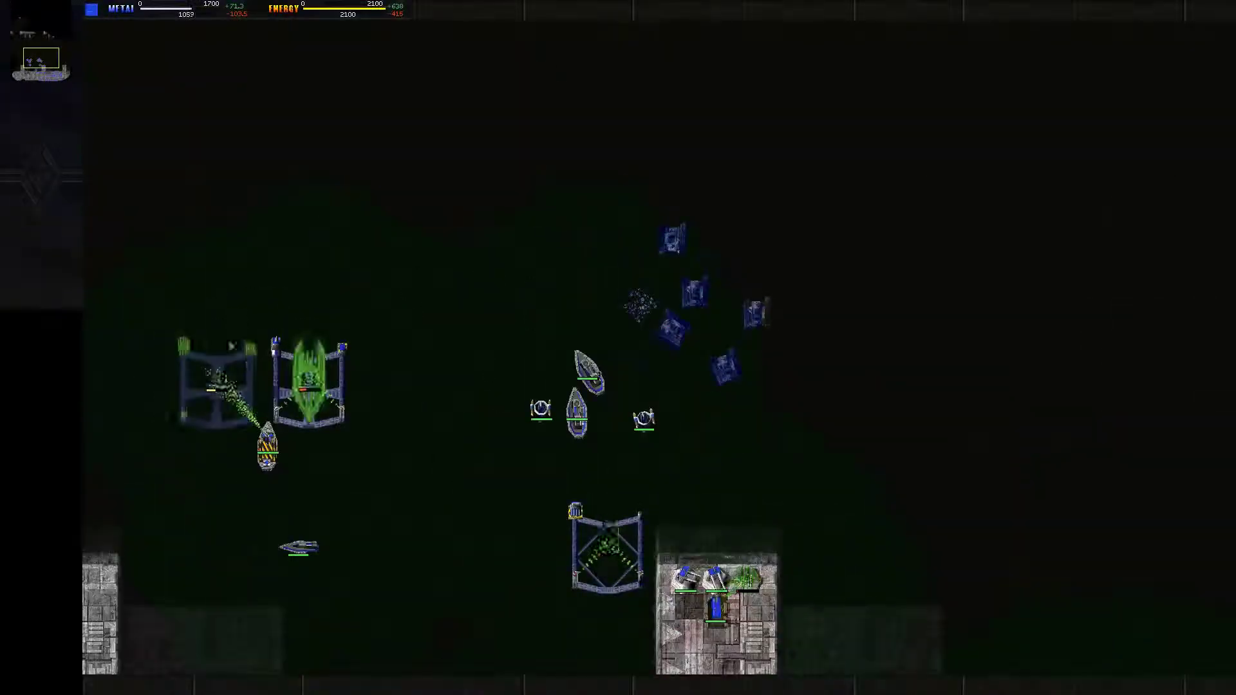
{"action": "key", "text": "Down"}
{"action": "key", "text": "Right"}
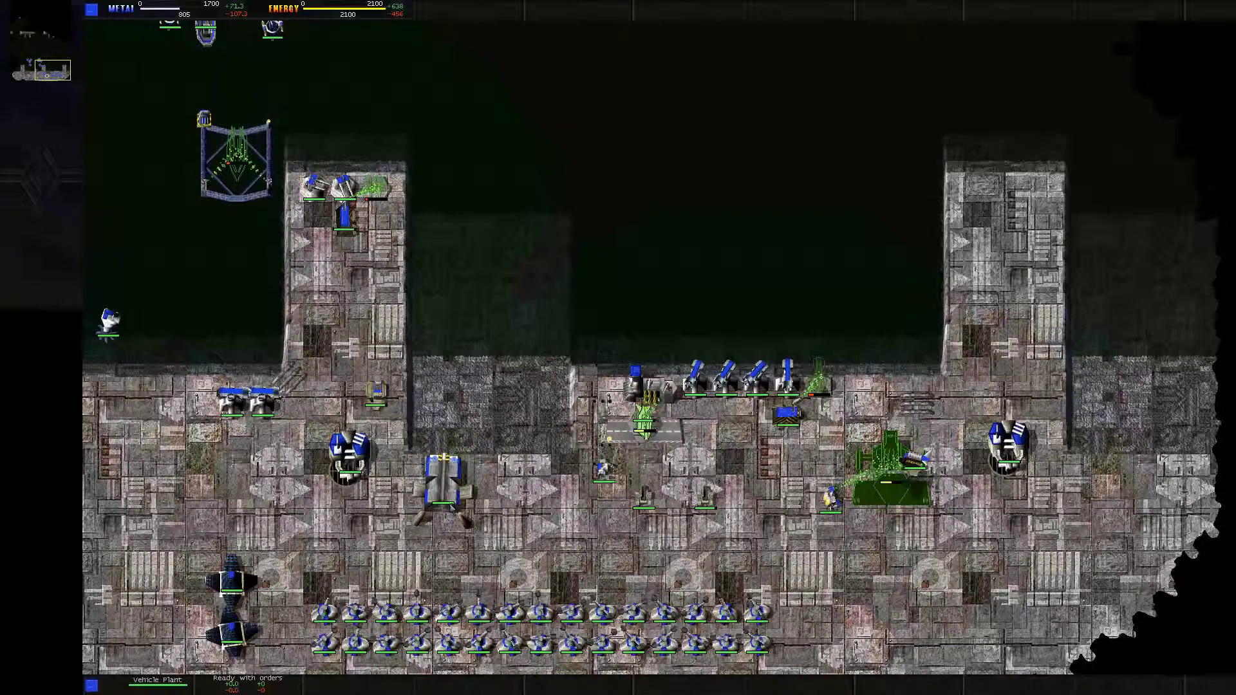
{"action": "left_click", "coordinate": [237, 159]}
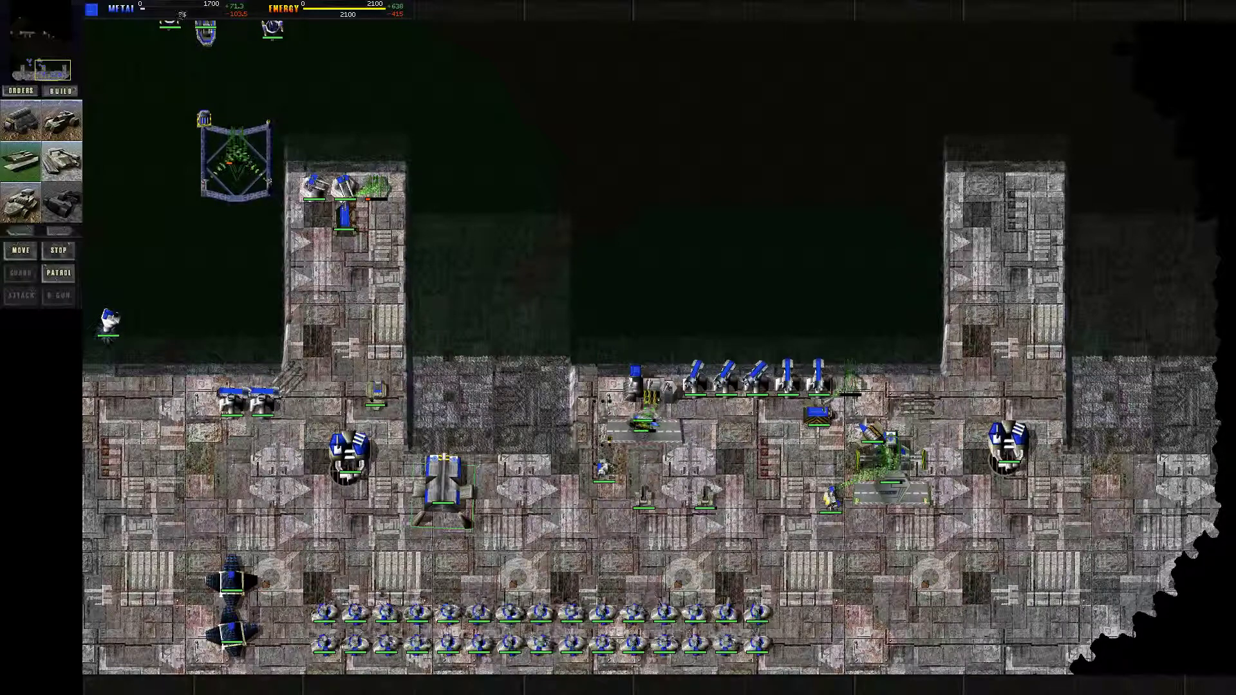
- Inspect the aircraft plant and one of its construction aircraft, then clear the selection
{"action": "left_click", "coordinate": [179, 261]}
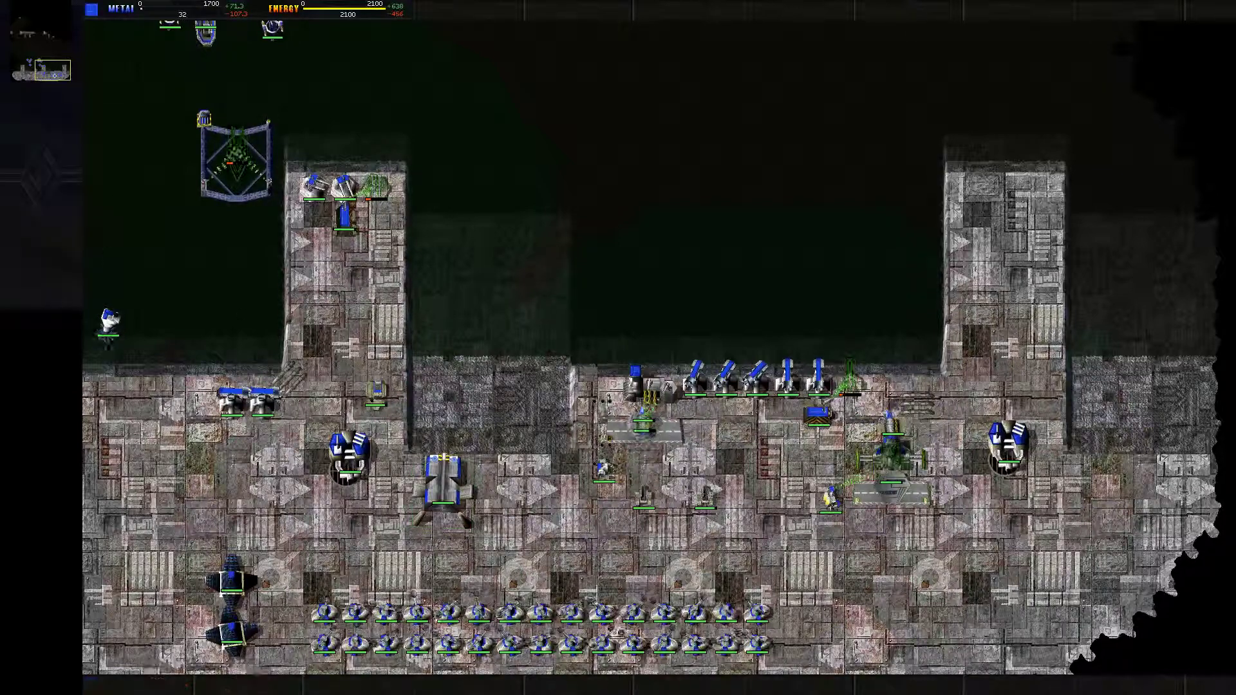
{"action": "left_click", "coordinate": [237, 159]}
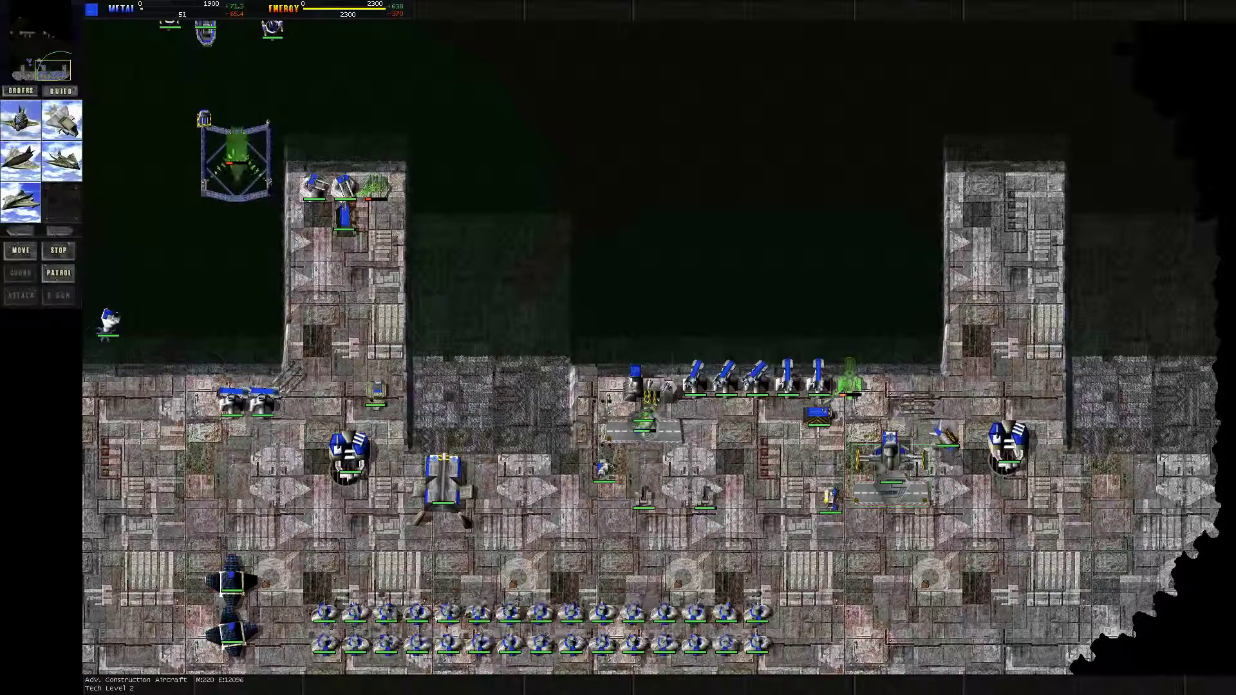
{"action": "key", "text": "Escape"}
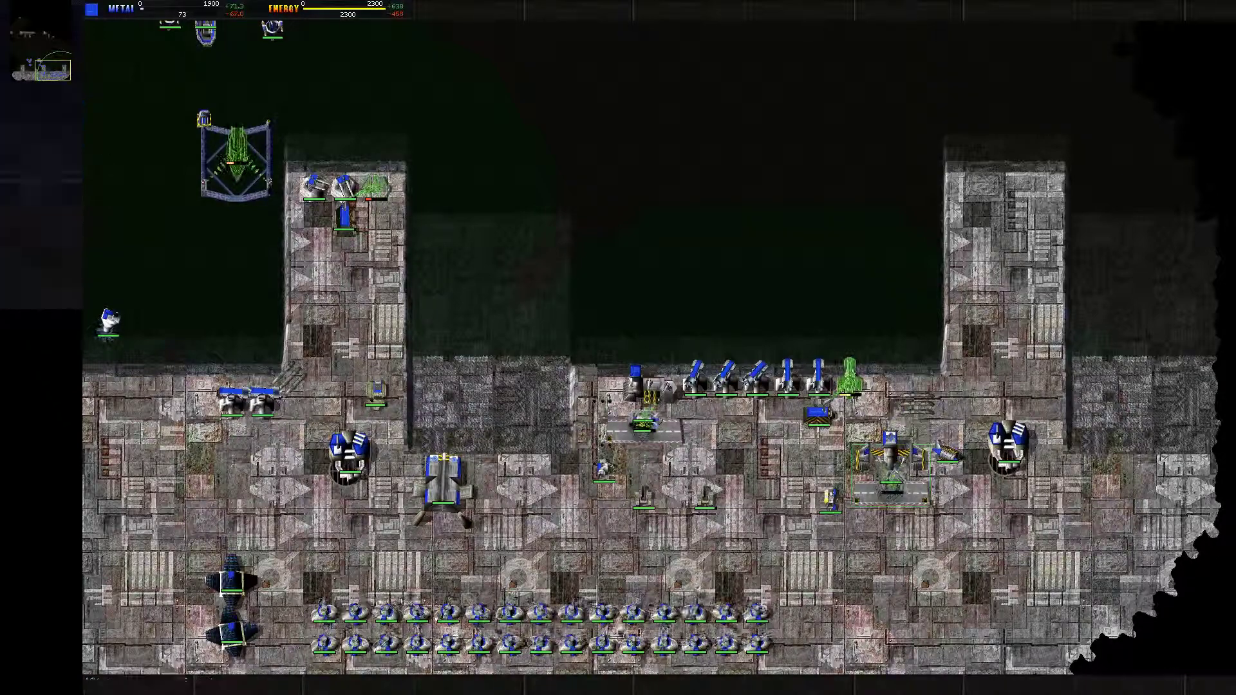
{"action": "left_click", "coordinate": [236, 160]}
{"action": "left_click", "coordinate": [850, 502]}
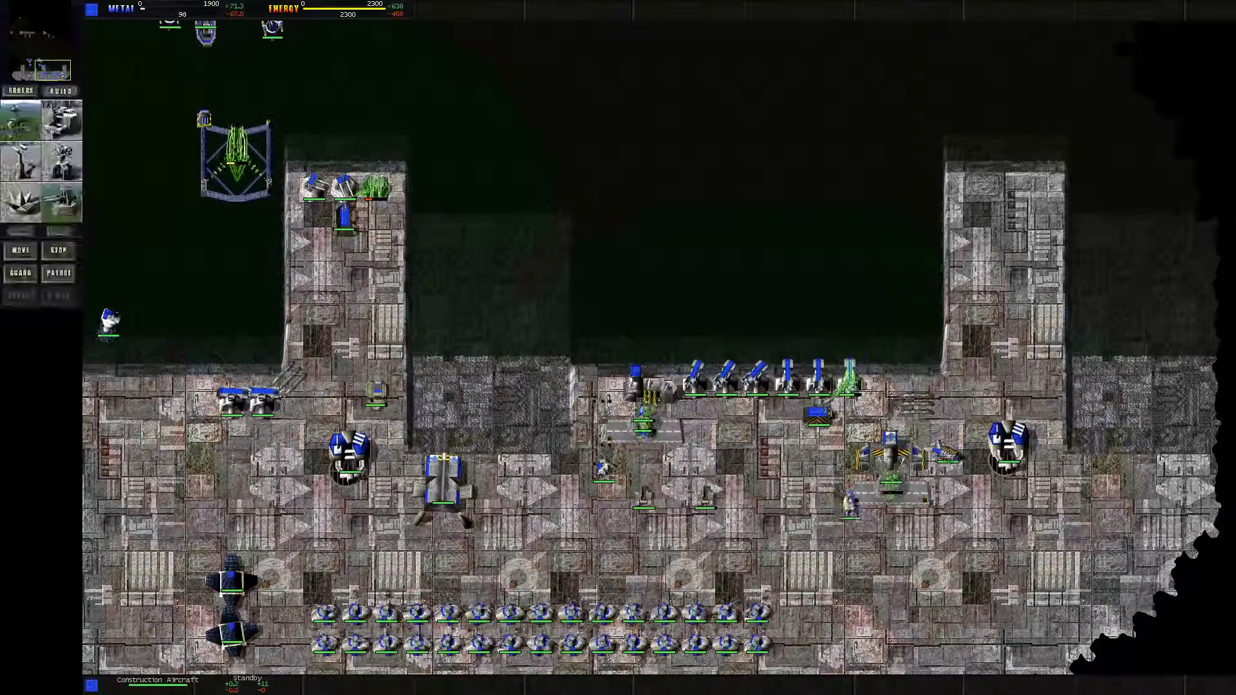
{"action": "key", "text": "Escape"}
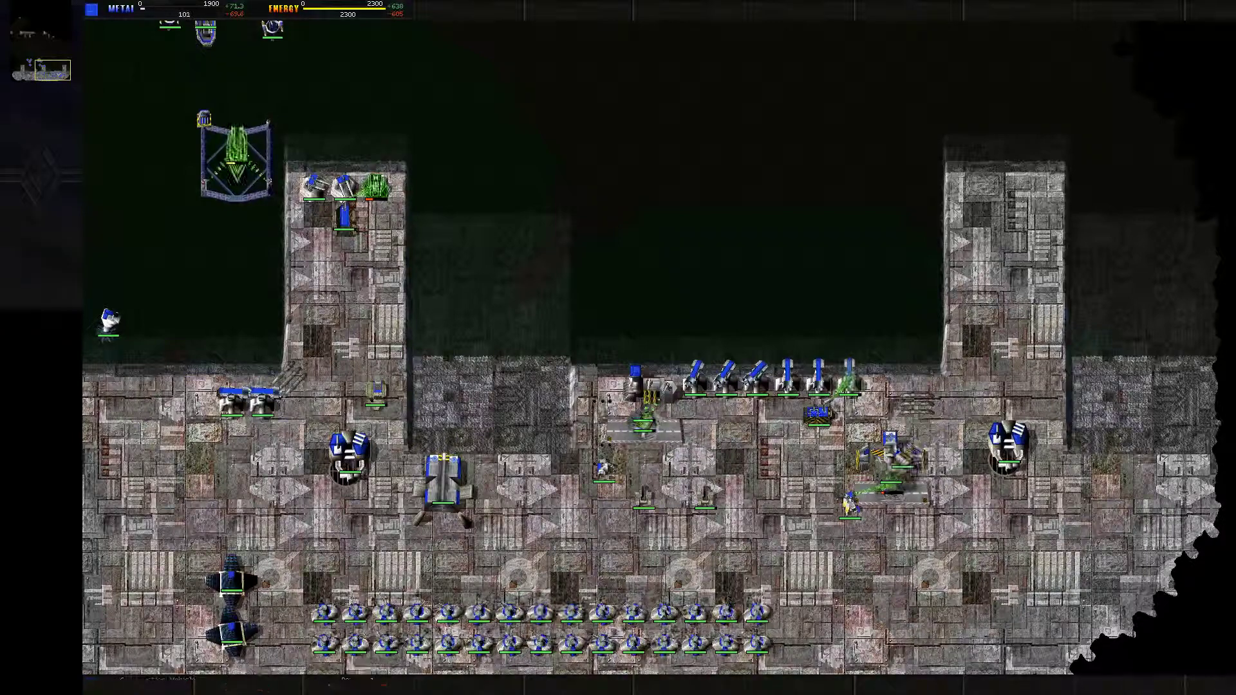
- Centre the view over the shipyards and the nearly finished large warship
{"action": "key", "text": "Up"}
{"action": "key", "text": "Left"}
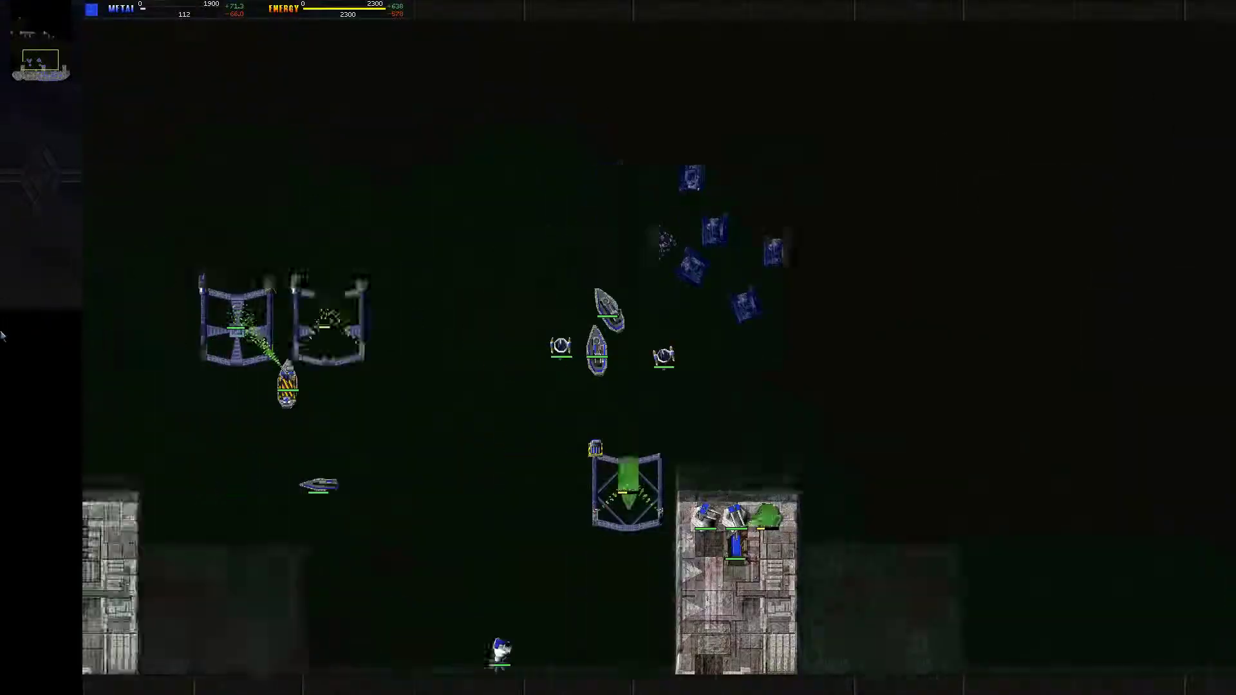
{"action": "key", "text": "Up"}
{"action": "key", "text": "Left"}
{"action": "key", "text": "Down"}
{"action": "key", "text": "Right"}
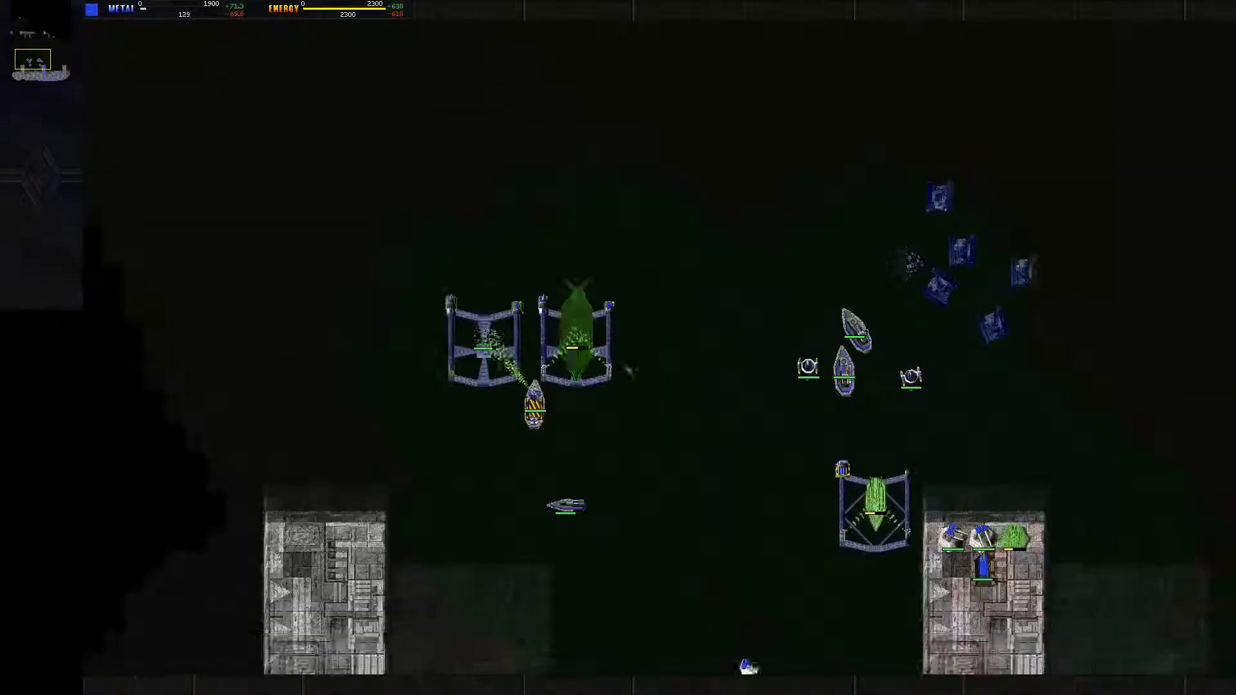
{"action": "key", "text": "Down"}
{"action": "key", "text": "Right"}
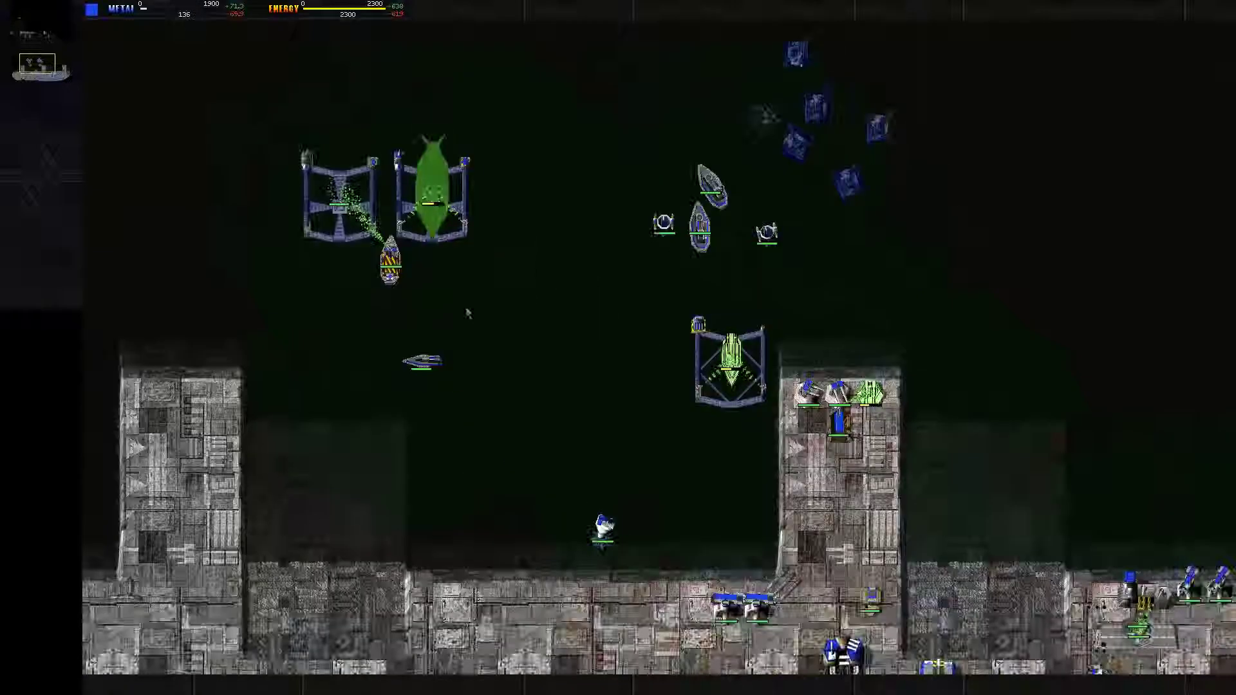
{"action": "key", "text": "Down"}
{"action": "key", "text": "Right"}
{"action": "key", "text": "Up"}
{"action": "key", "text": "Left"}
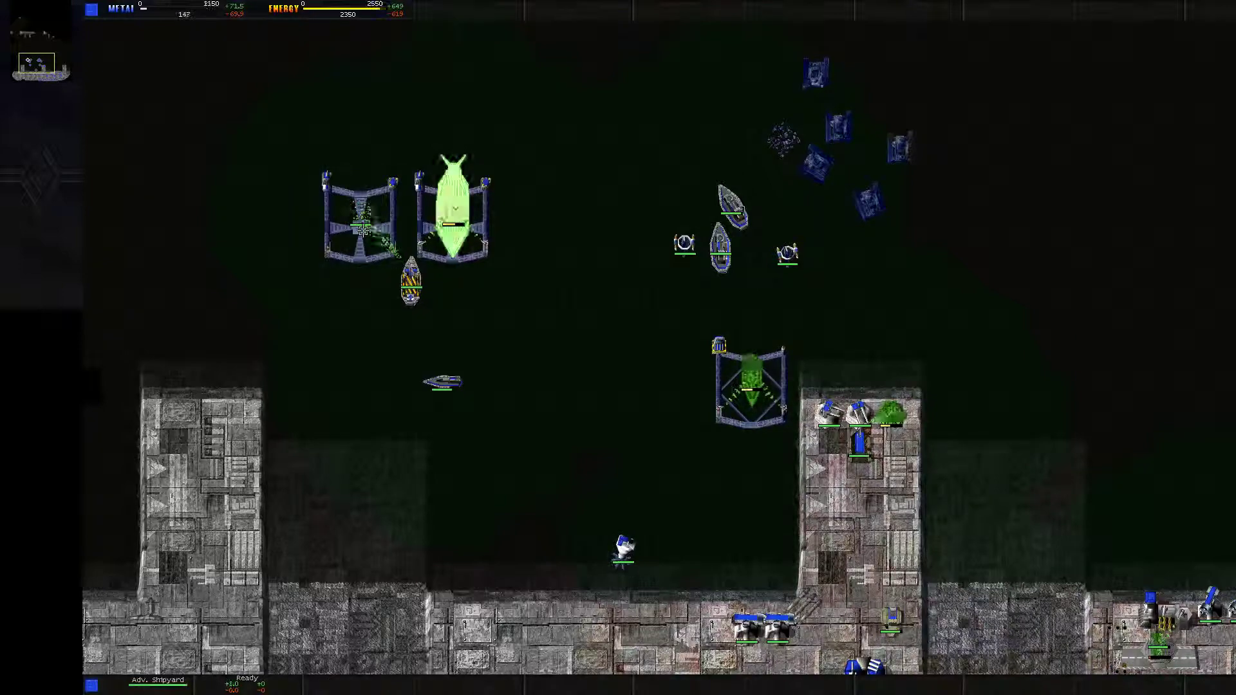
- Select the construction sub by the left advanced shipyard and browse its other build options
{"action": "left_click", "coordinate": [359, 220]}
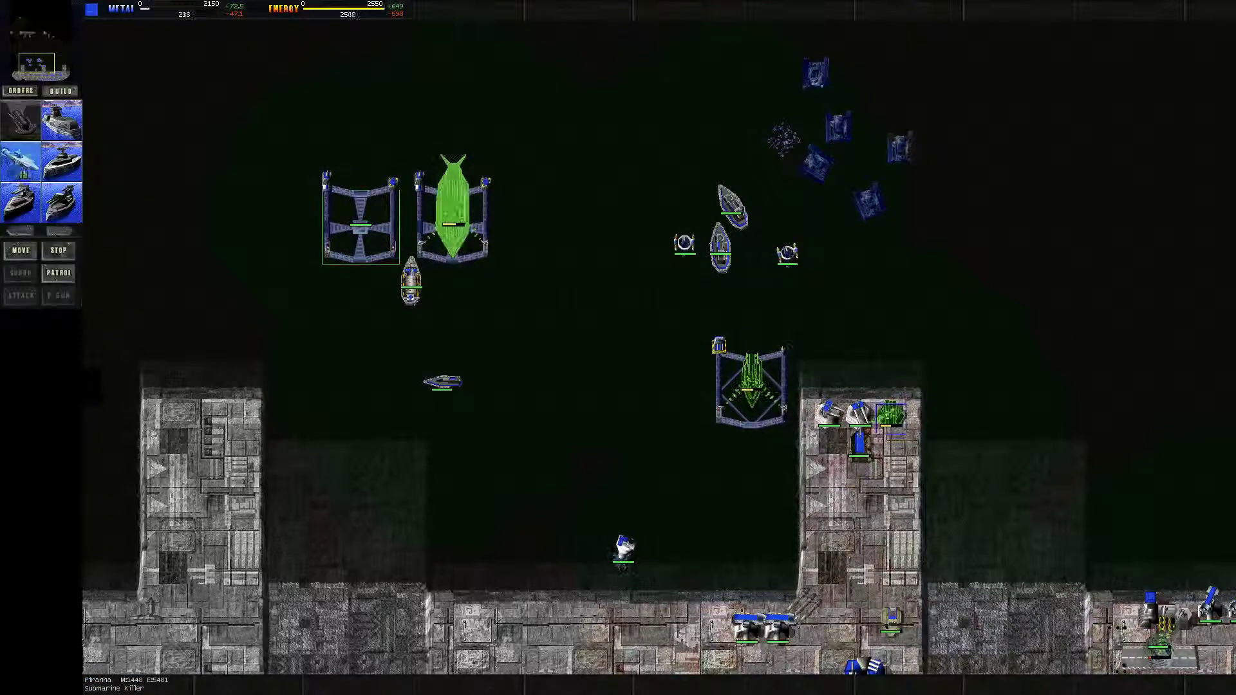
{"action": "left_click", "coordinate": [410, 280]}
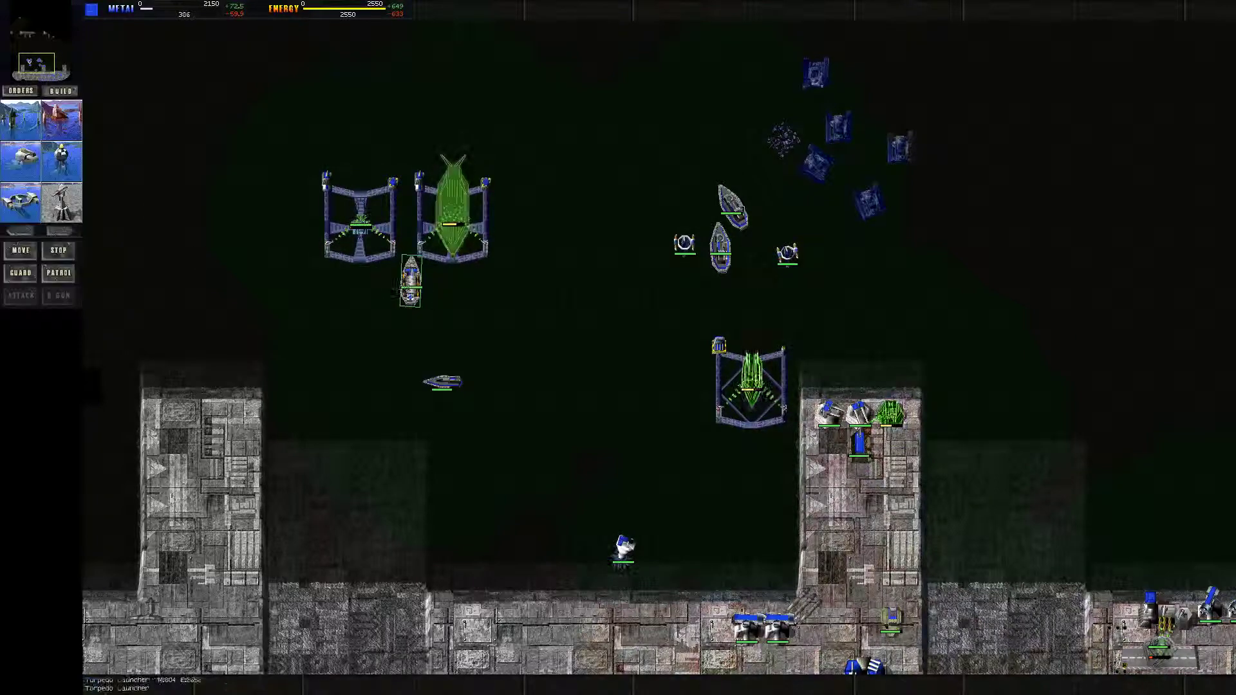
{"action": "left_click", "coordinate": [57, 232]}
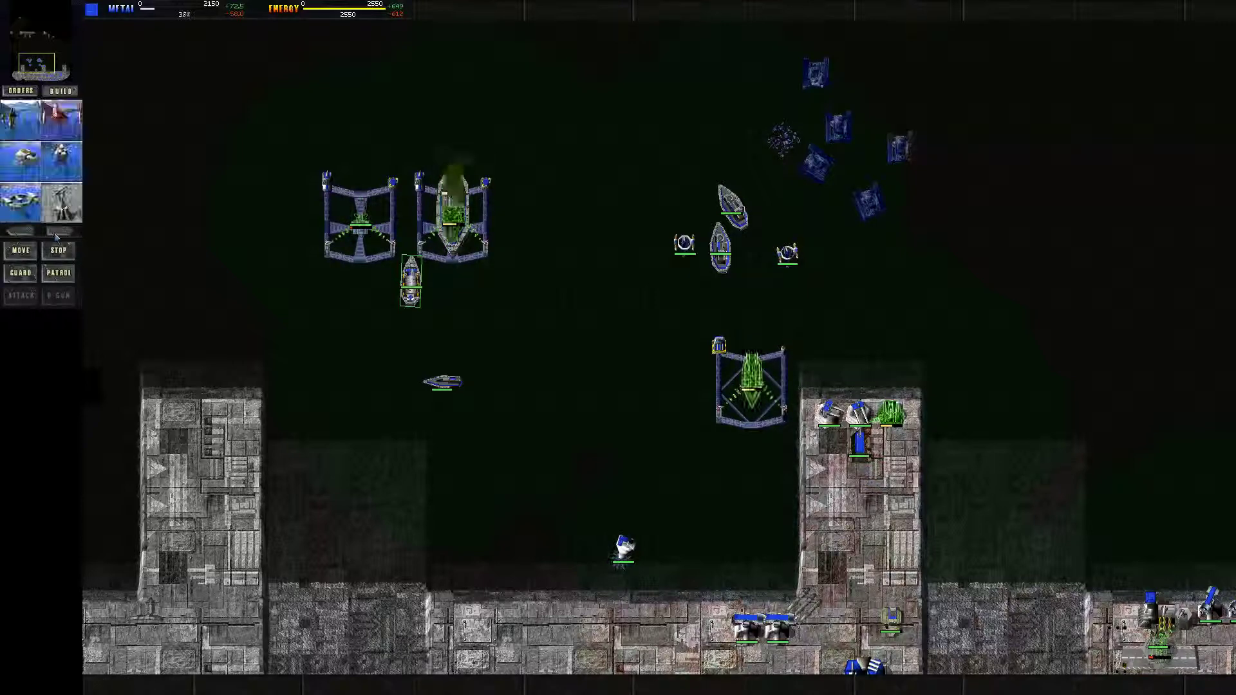
{"action": "key", "text": "Left"}
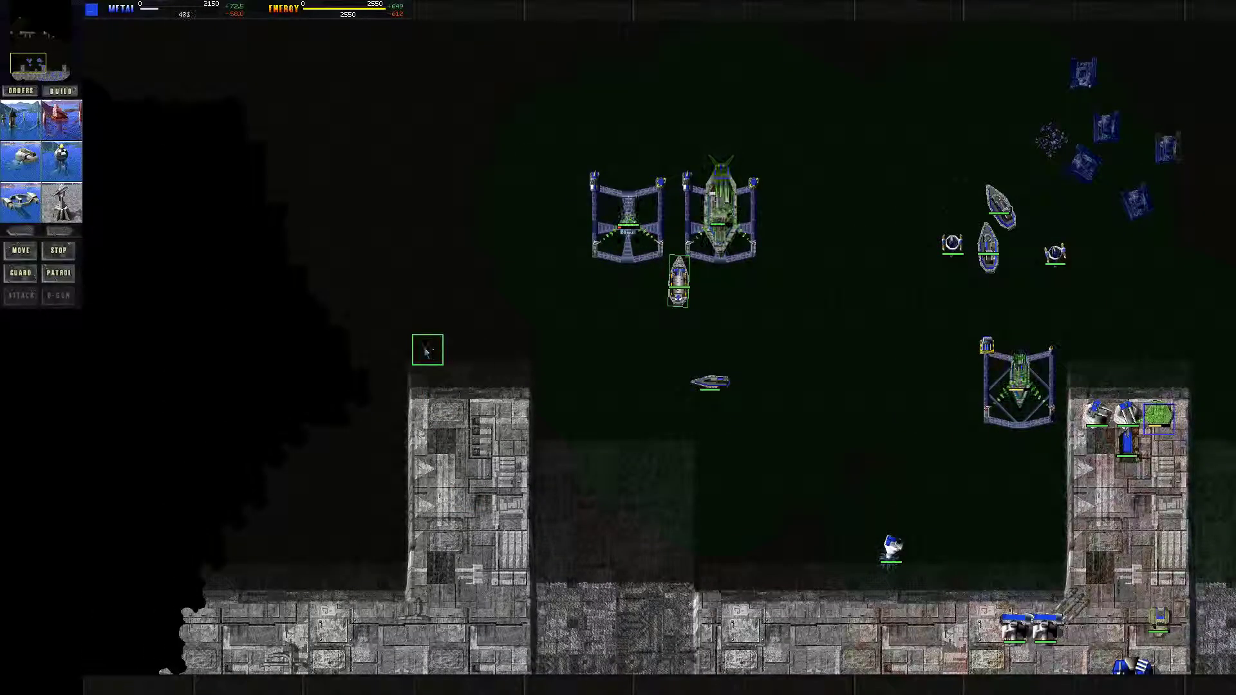
- Queue six structures in two rows of three atop the left tower at the shore edge
{"action": "left_click", "coordinate": [428, 350], "text": "shift"}
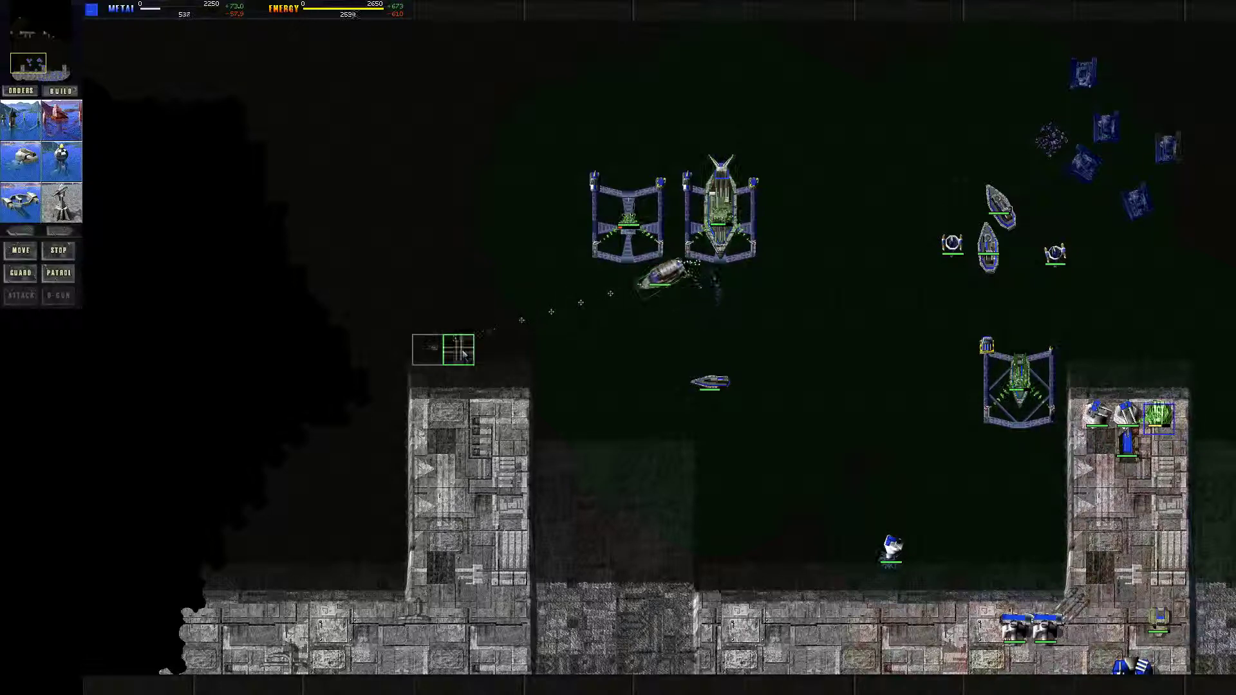
{"action": "left_click", "coordinate": [458, 351], "text": "shift"}
{"action": "left_click", "coordinate": [521, 350], "text": "shift"}
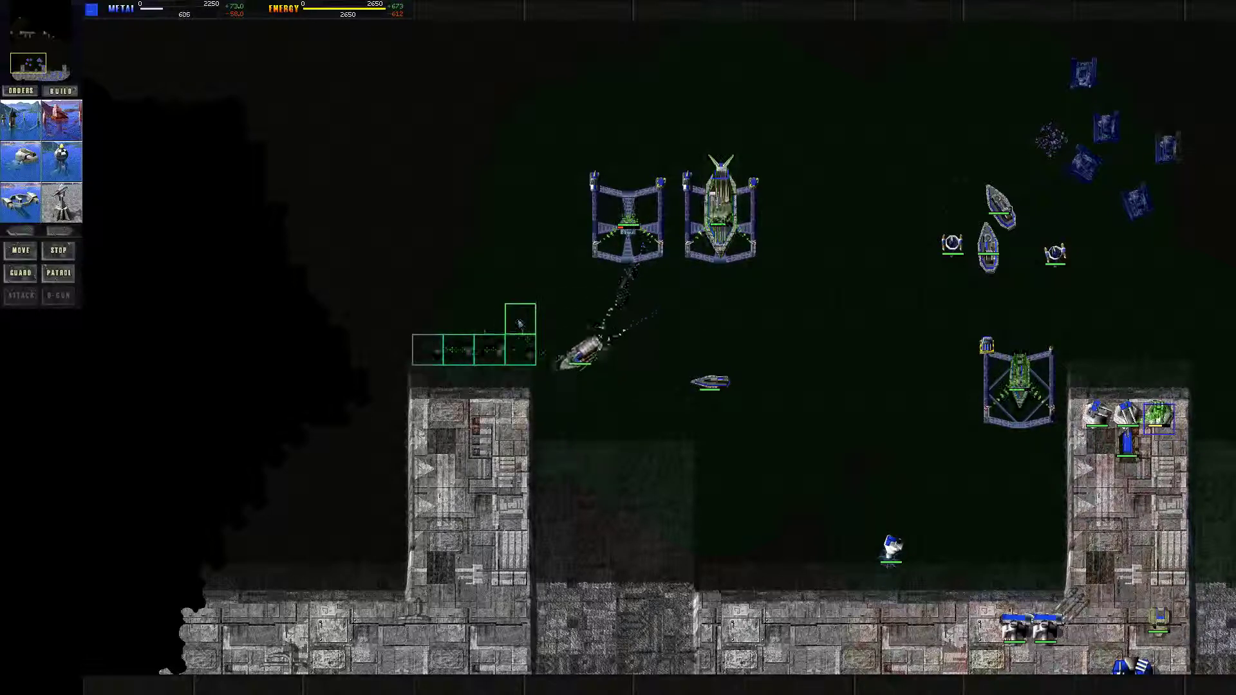
{"action": "left_click", "coordinate": [521, 319], "text": "shift"}
{"action": "left_click", "coordinate": [489, 319], "text": "shift"}
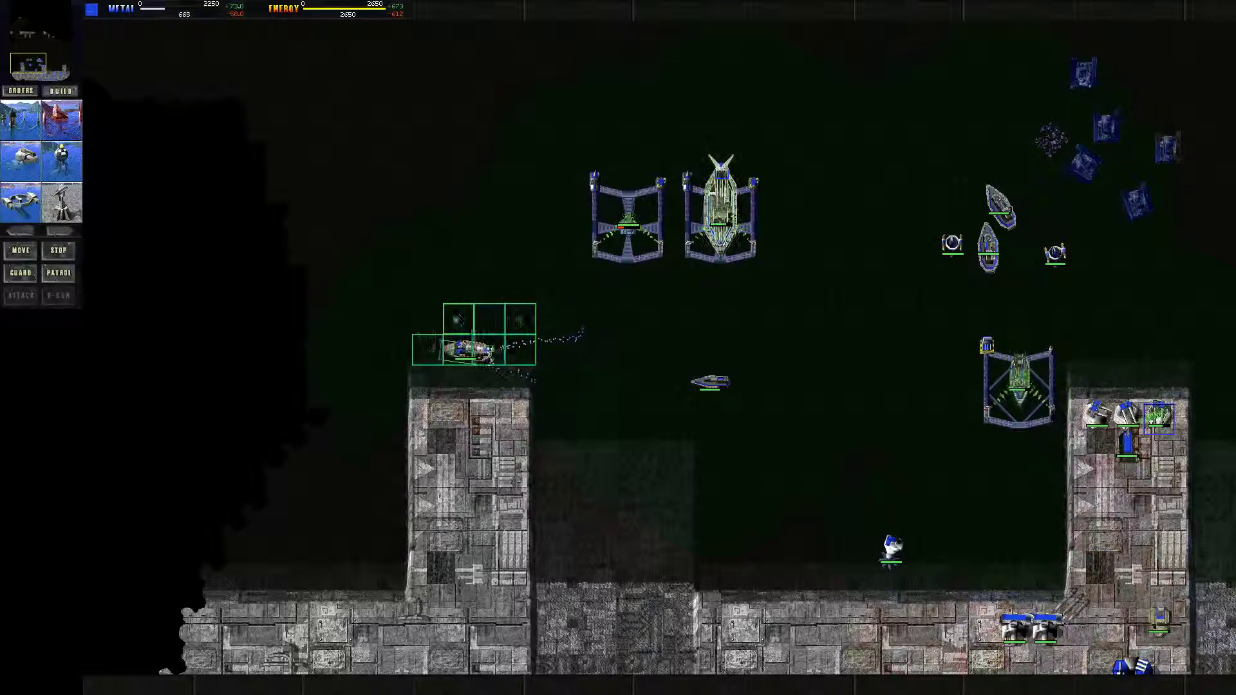
{"action": "left_click", "coordinate": [459, 319], "text": "shift"}
- Have a base construction unit place a building along the base's lower edge
{"action": "key", "text": "Escape"}
{"action": "key", "text": "Right"}
{"action": "key", "text": "Down"}
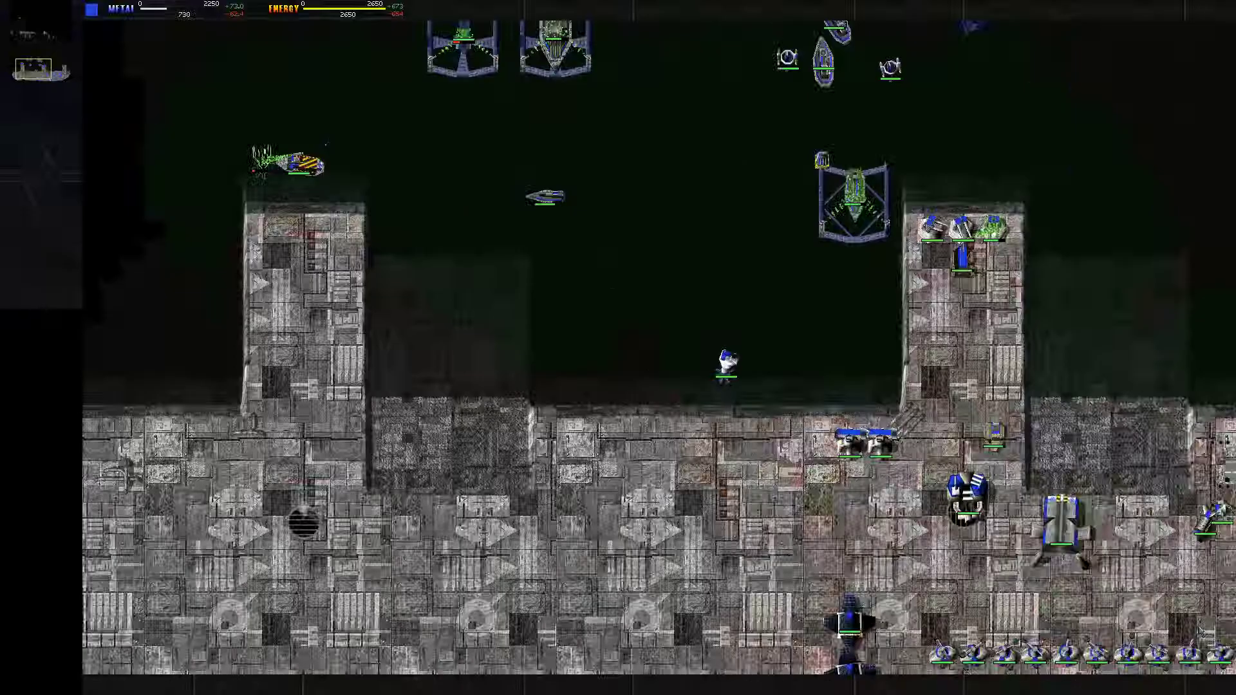
{"action": "key", "text": "Up"}
{"action": "key", "text": "Right"}
{"action": "key", "text": "Down"}
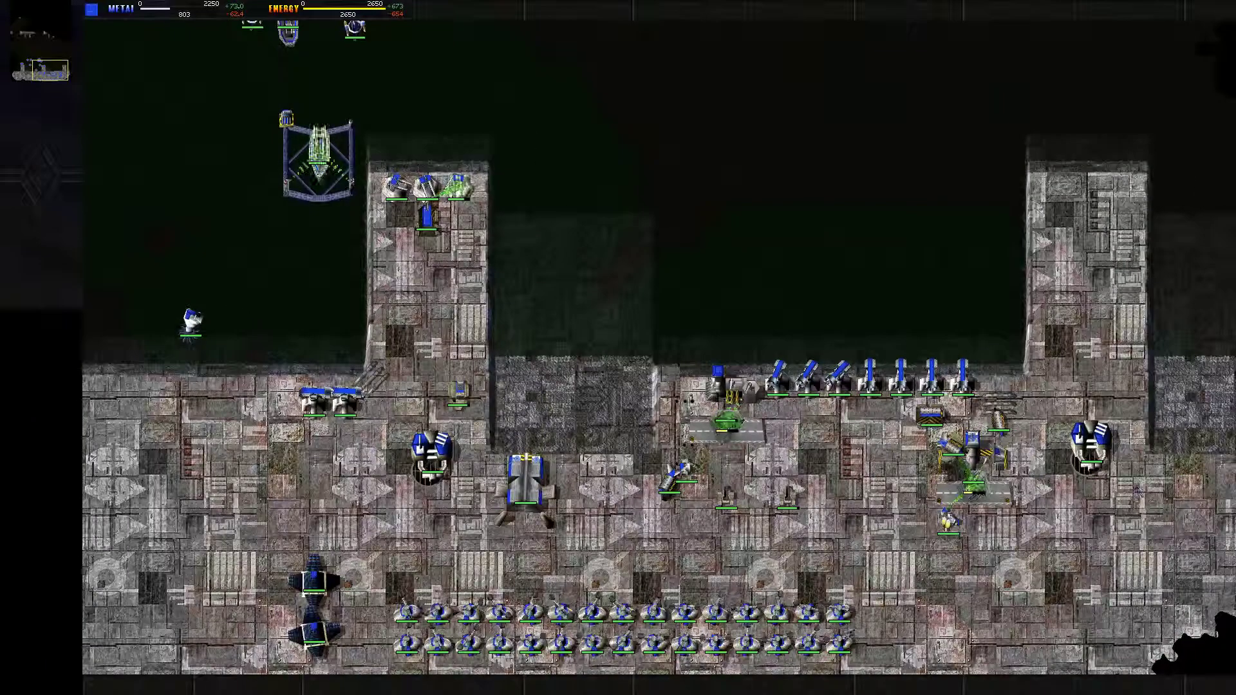
{"action": "left_click", "coordinate": [949, 521]}
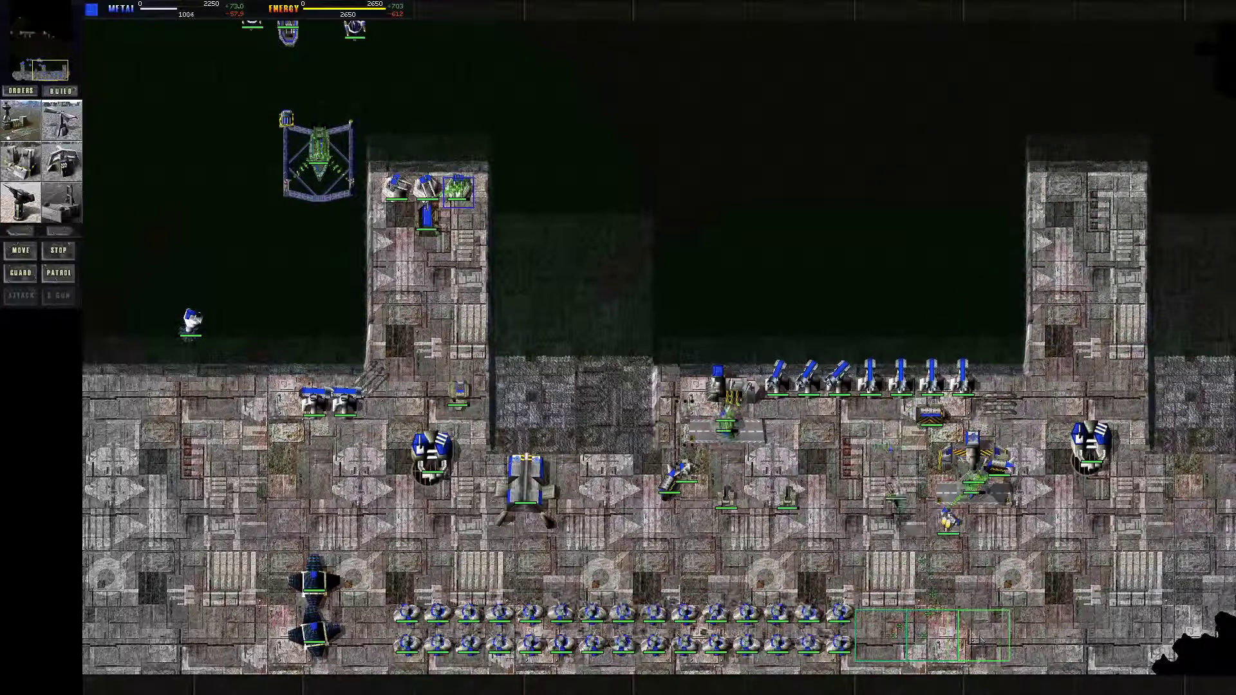
{"action": "left_click", "coordinate": [918, 559]}
- Queue two Hawk fighters at the Aircraft Plant, then select another construction unit
{"action": "left_click", "coordinate": [930, 579]}
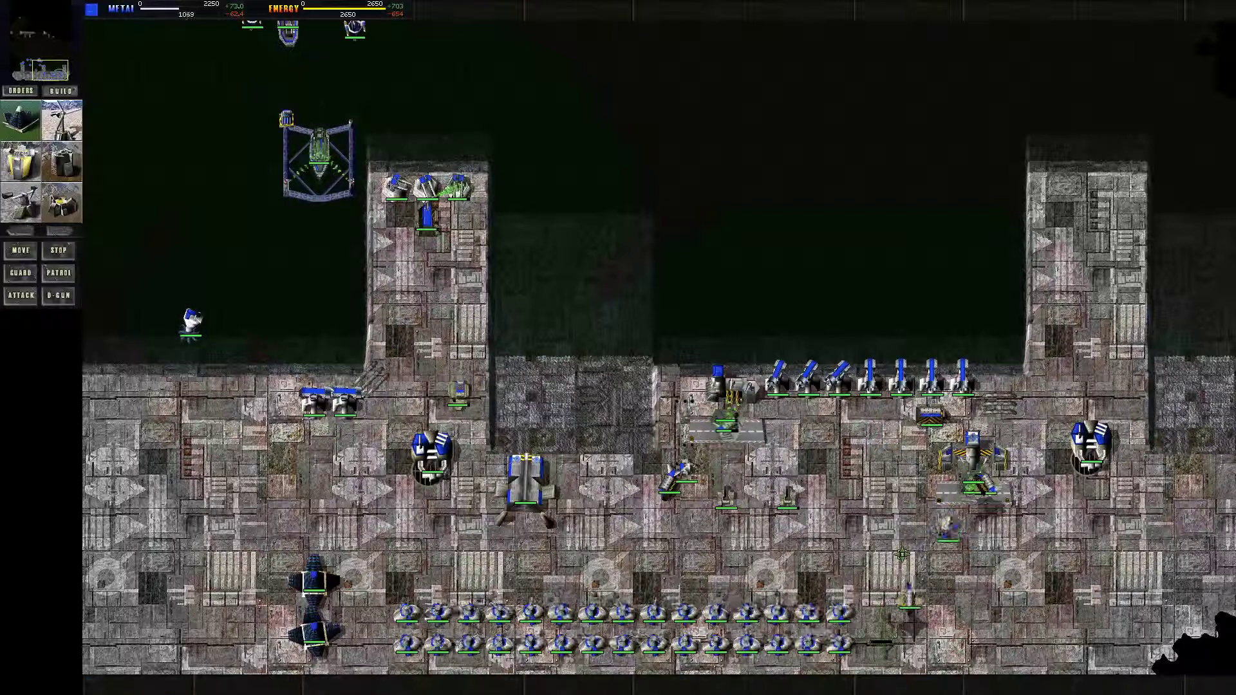
{"action": "left_click", "coordinate": [924, 544]}
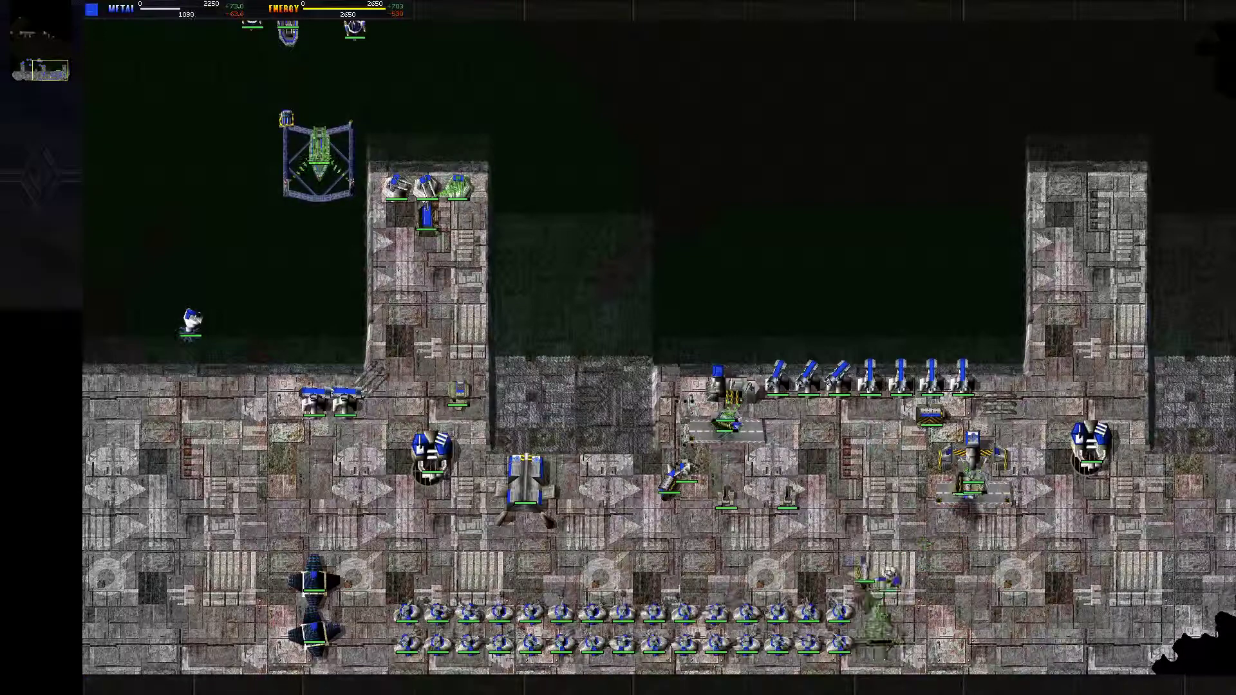
{"action": "left_click", "coordinate": [320, 154]}
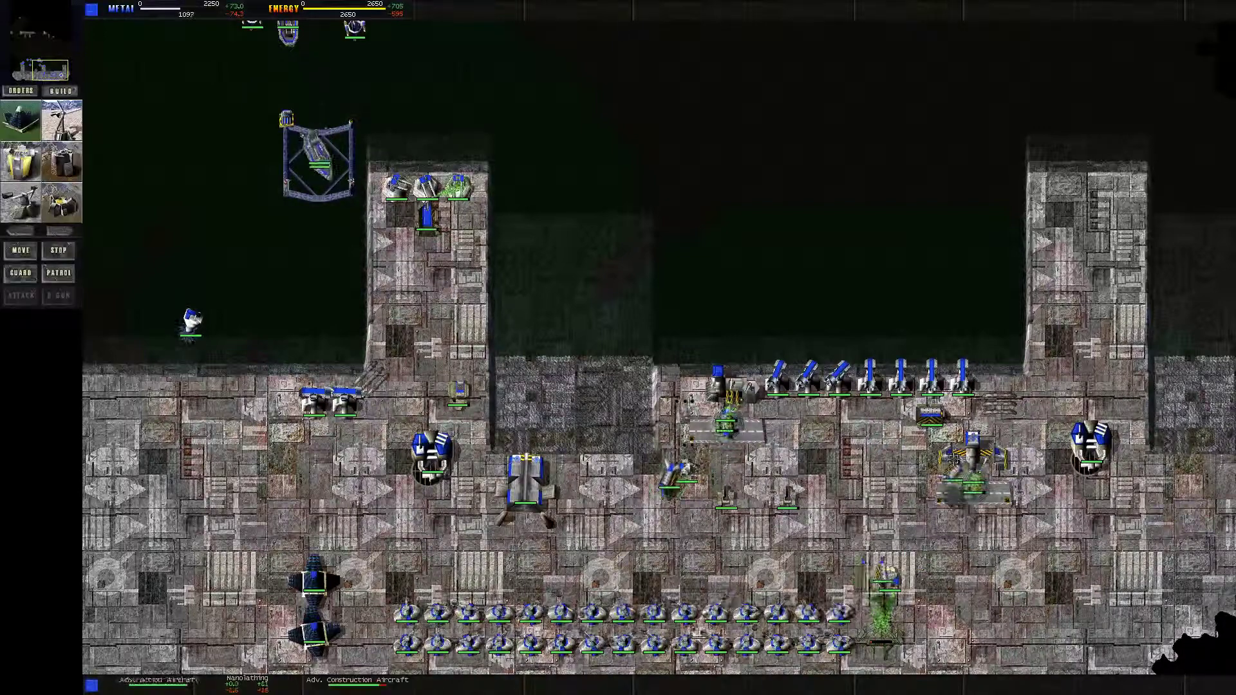
{"action": "left_click", "coordinate": [300, 136]}
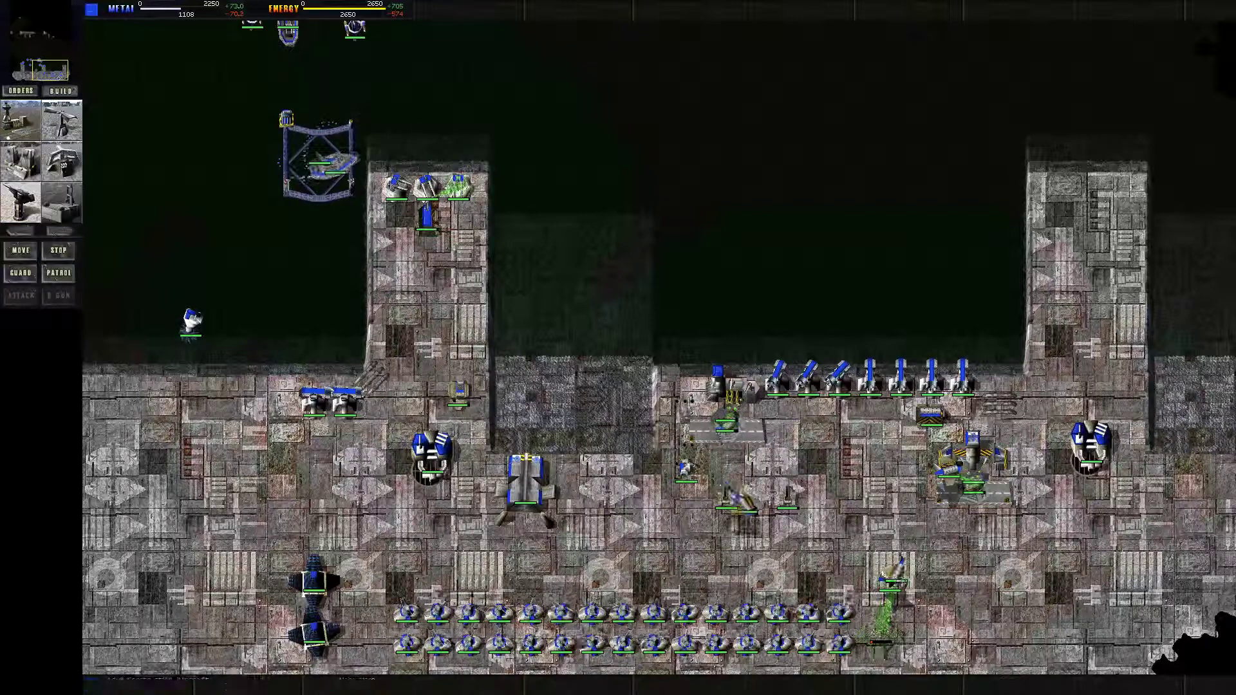
{"action": "left_click", "coordinate": [59, 230]}
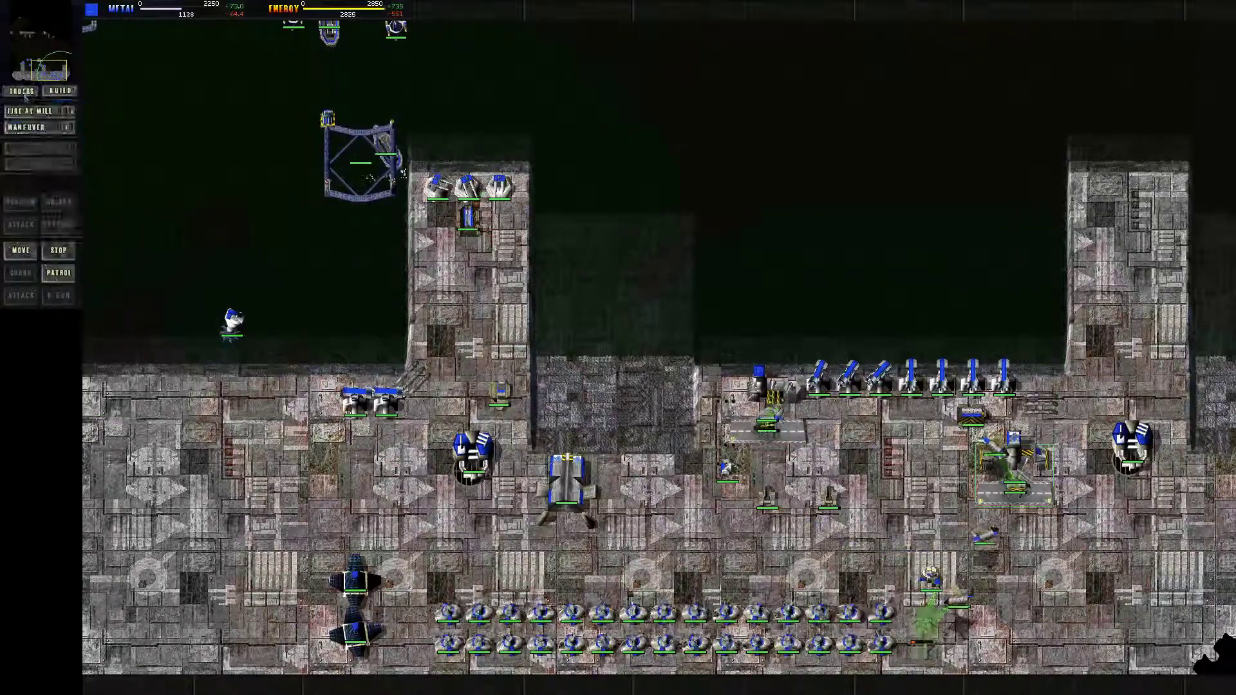
{"action": "left_click", "coordinate": [21, 89]}
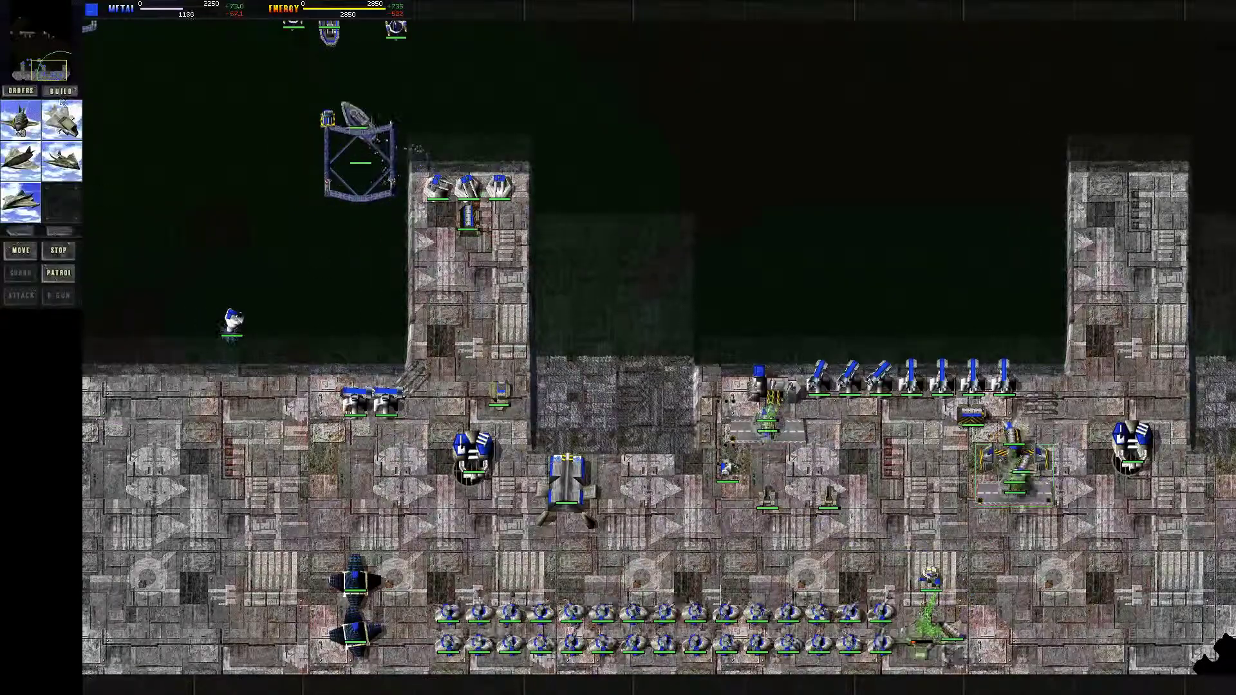
{"action": "left_click", "coordinate": [60, 90]}
{"action": "key", "text": "Right"}
{"action": "key", "text": "Right"}
{"action": "key", "text": "Escape"}
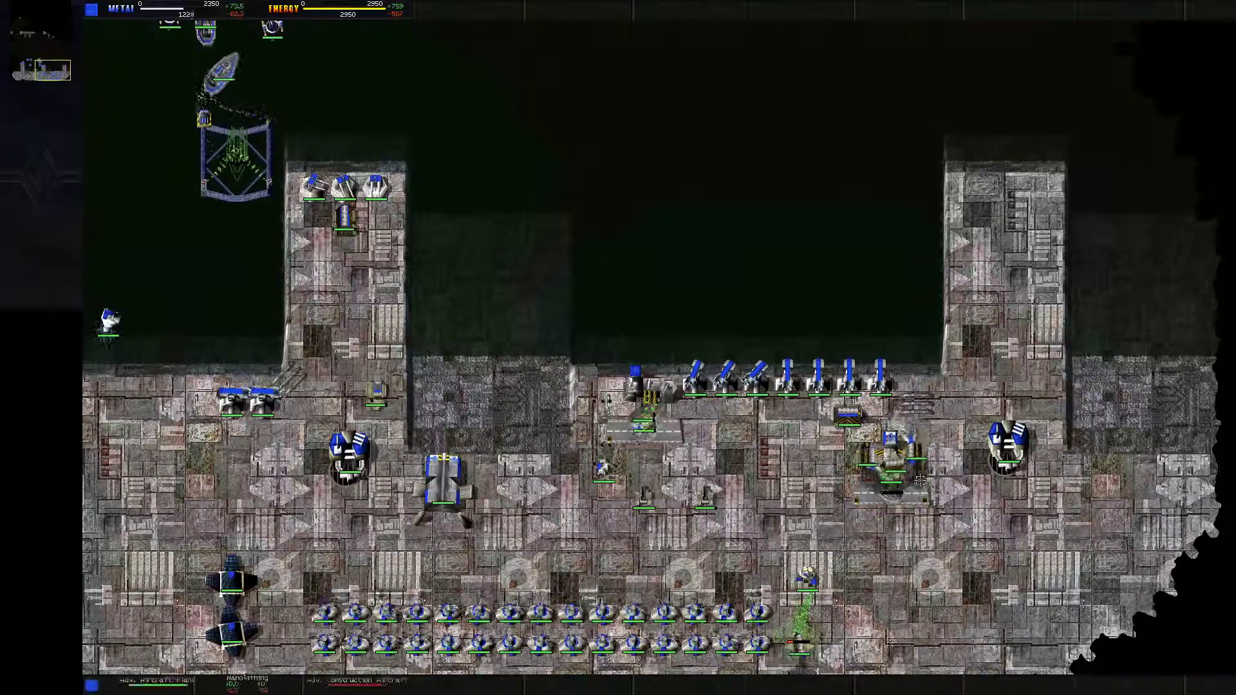
{"action": "left_click", "coordinate": [238, 63]}
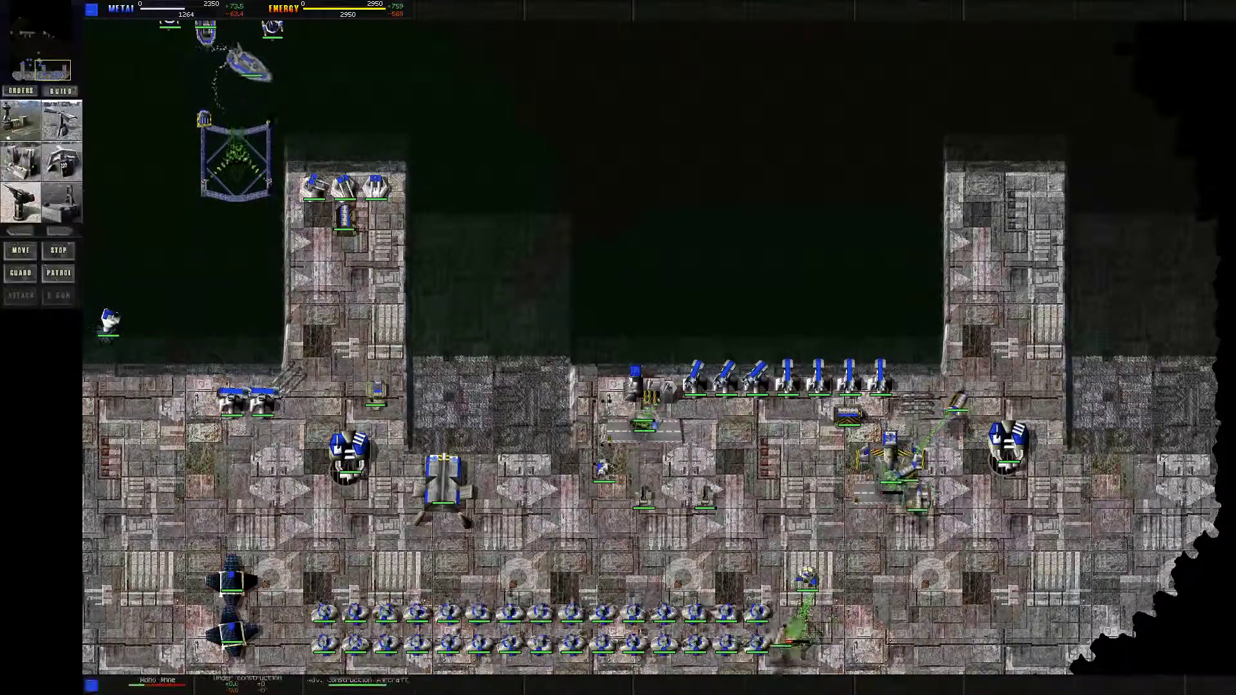
- Have a ship in the fleet attack and destroy the nearby enemy unit
{"action": "key", "text": "Escape"}
{"action": "key", "text": "Up"}
{"action": "key", "text": "Left"}
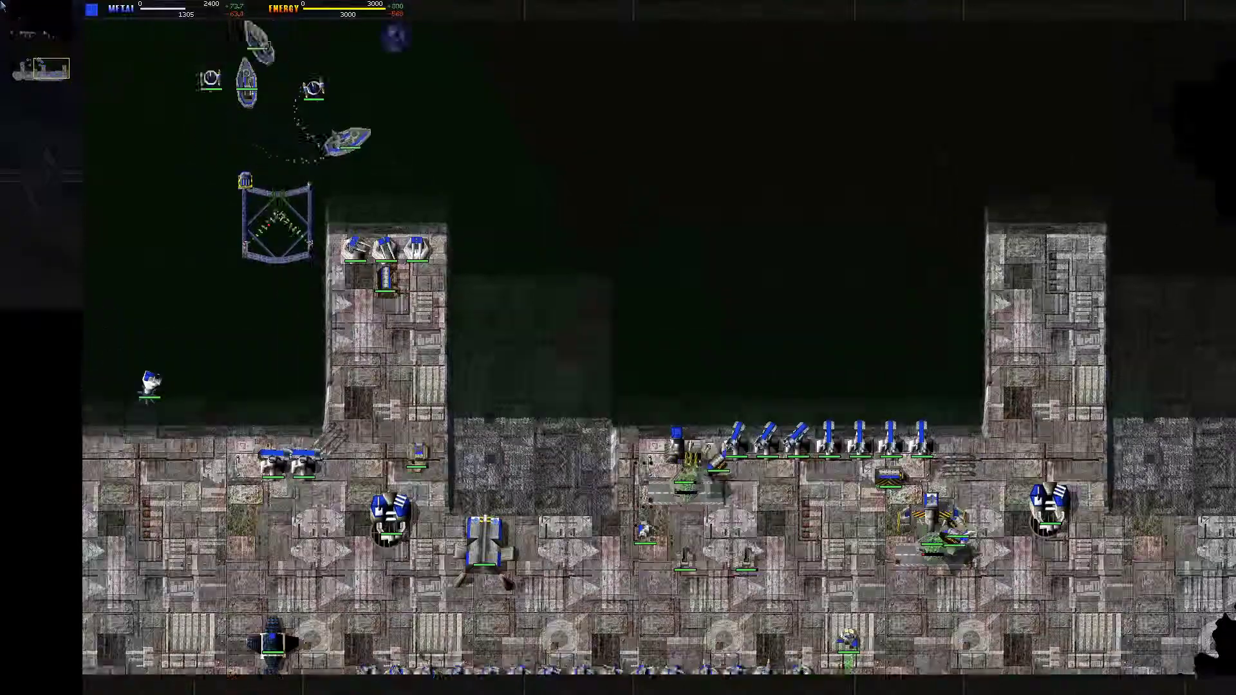
{"action": "key", "text": "Up"}
{"action": "key", "text": "Left"}
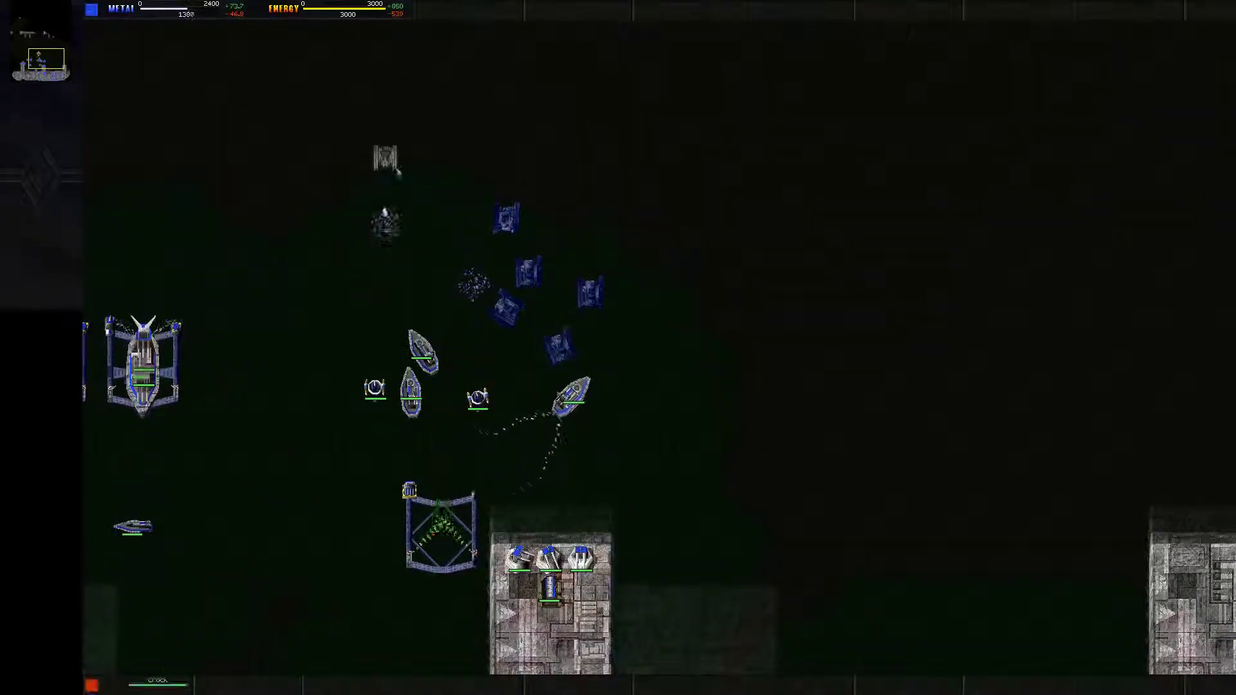
{"action": "key", "text": "Left"}
{"action": "left_click", "coordinate": [333, 430]}
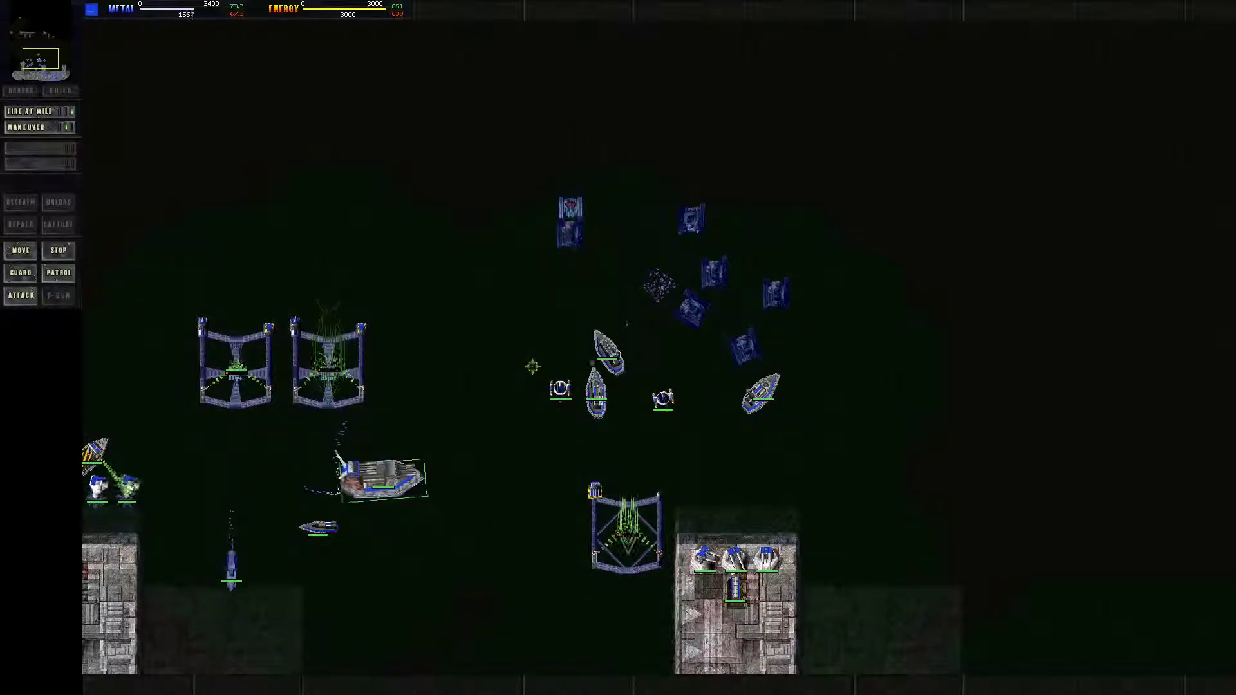
{"action": "left_click", "coordinate": [591, 210]}
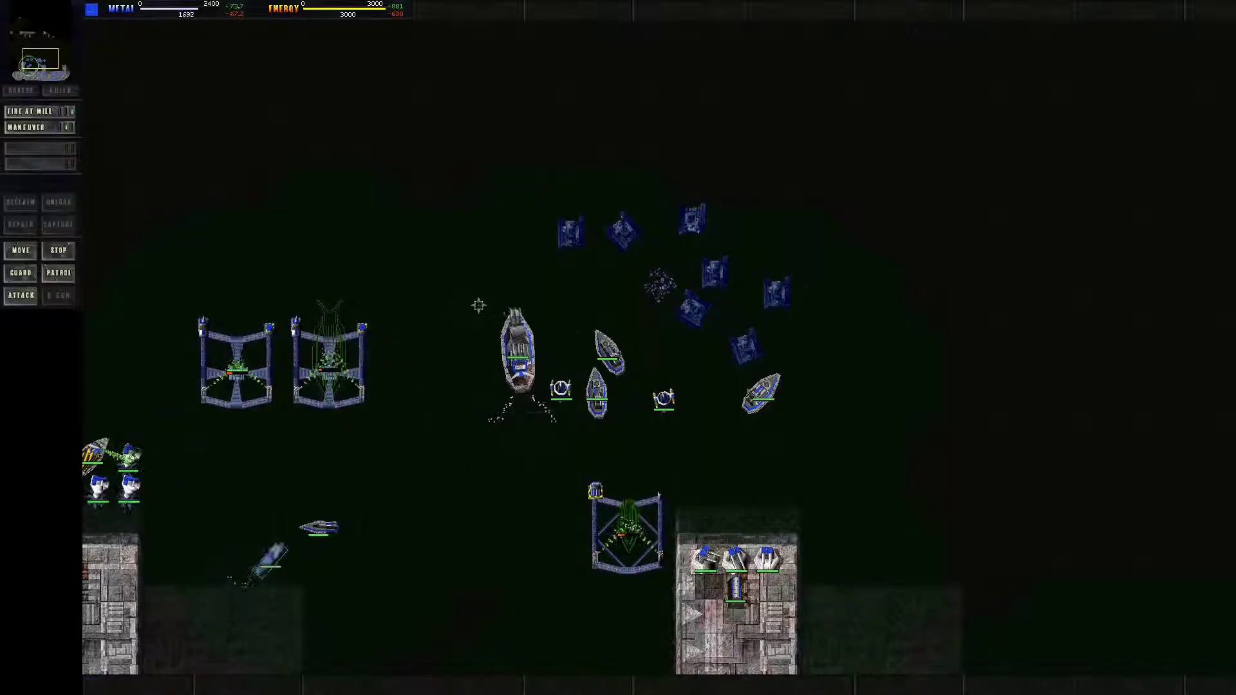
- Queue more ships at the right shipyard and pan back toward the base
{"action": "left_click", "coordinate": [236, 366]}
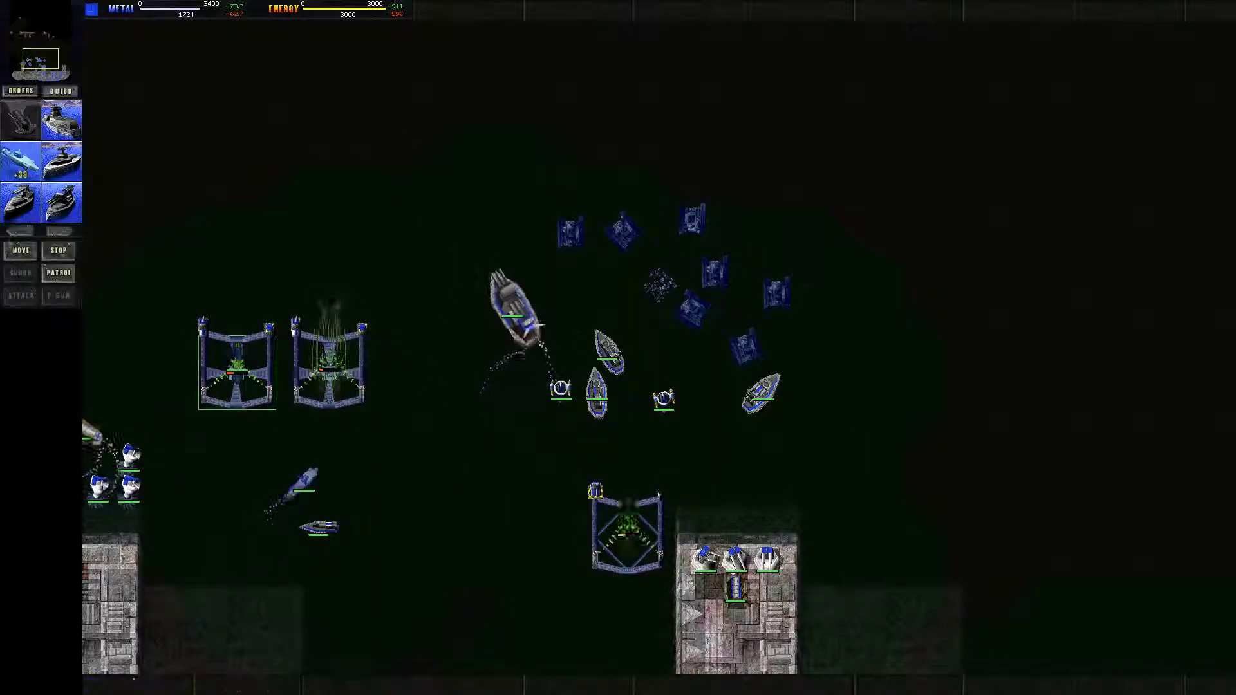
{"action": "left_click", "coordinate": [329, 362]}
{"action": "right_click", "coordinate": [465, 242]}
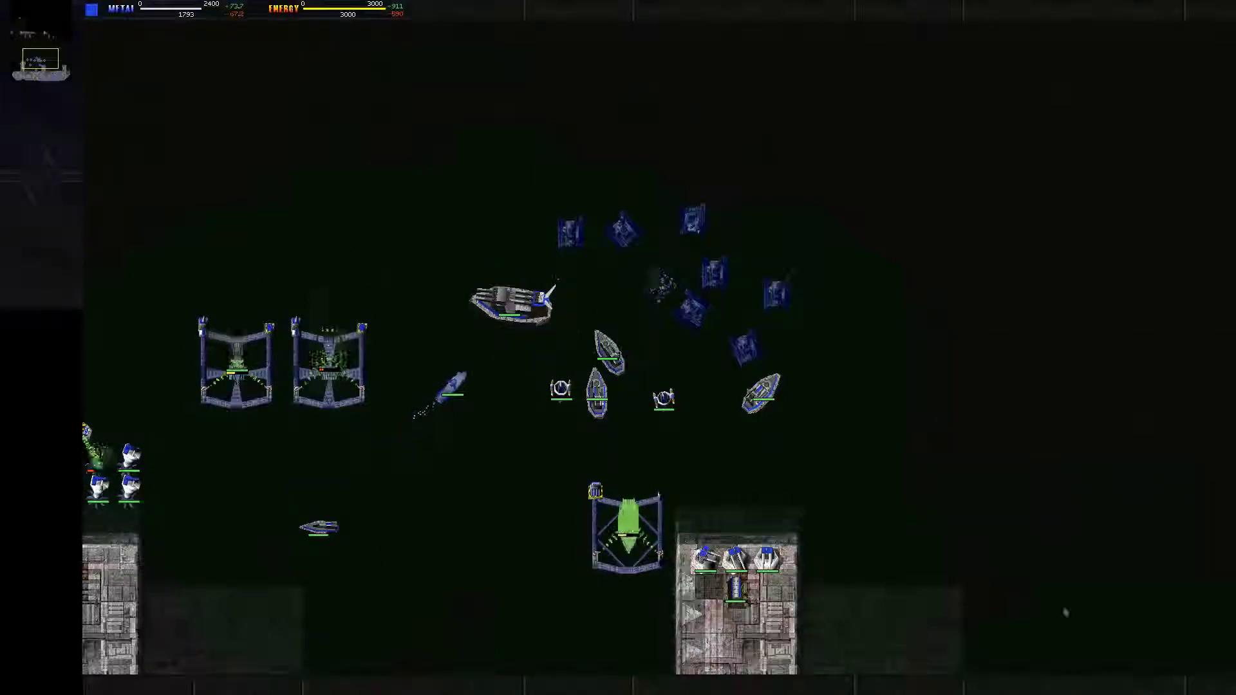
{"action": "key", "text": "Right"}
{"action": "key", "text": "Down"}
{"action": "key", "text": "Up"}
{"action": "key", "text": "Left"}
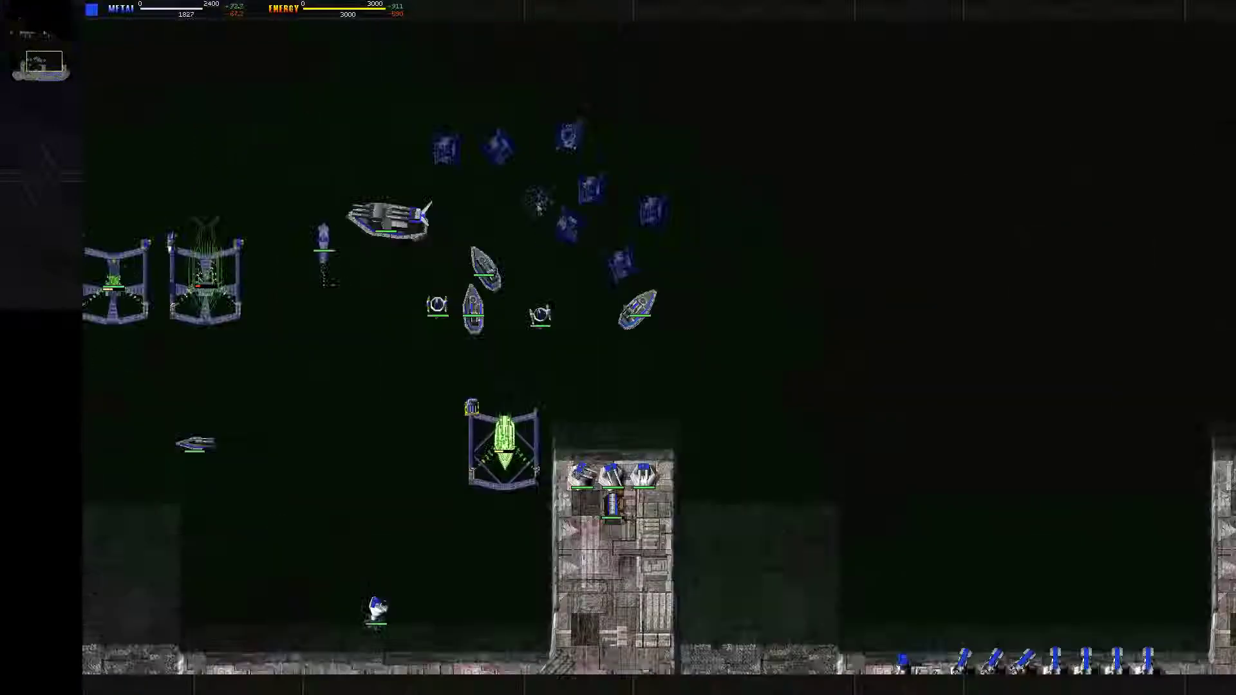
- Survey the base and inspect a unit before returning to the base
{"action": "key", "text": "Right"}
{"action": "key", "text": "Down"}
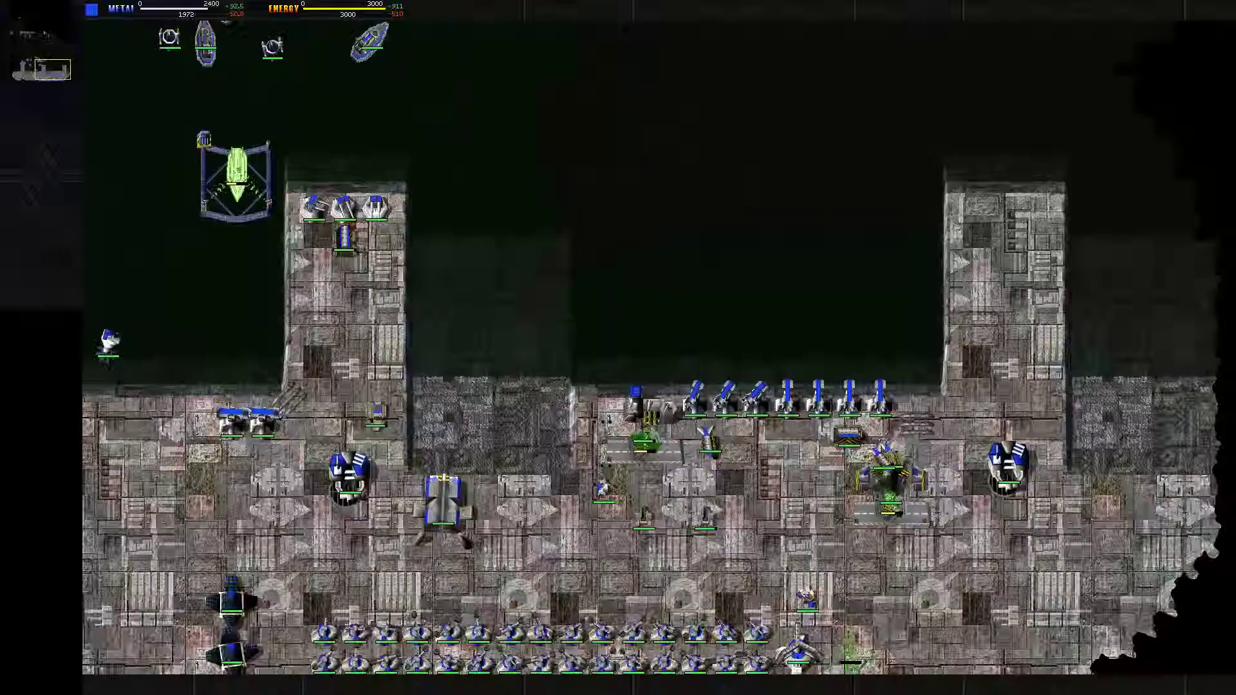
{"action": "key", "text": "Up"}
{"action": "key", "text": "Left"}
{"action": "left_click", "coordinate": [443, 227]}
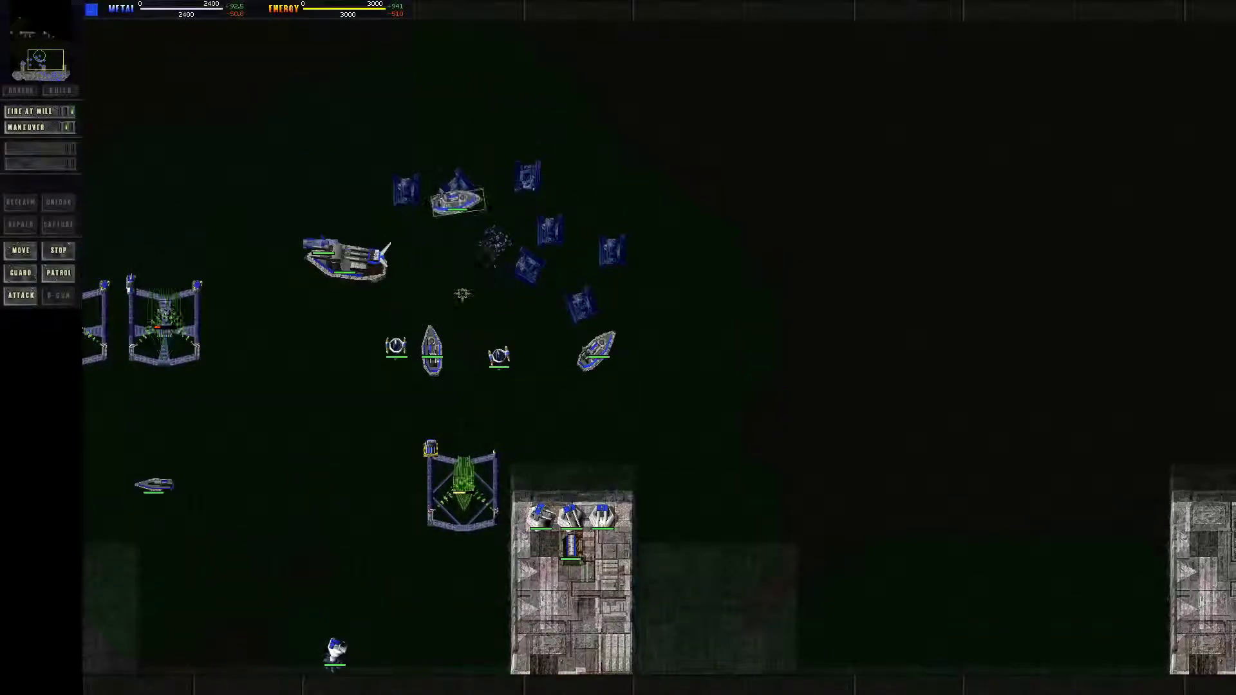
{"action": "left_click", "coordinate": [1135, 551]}
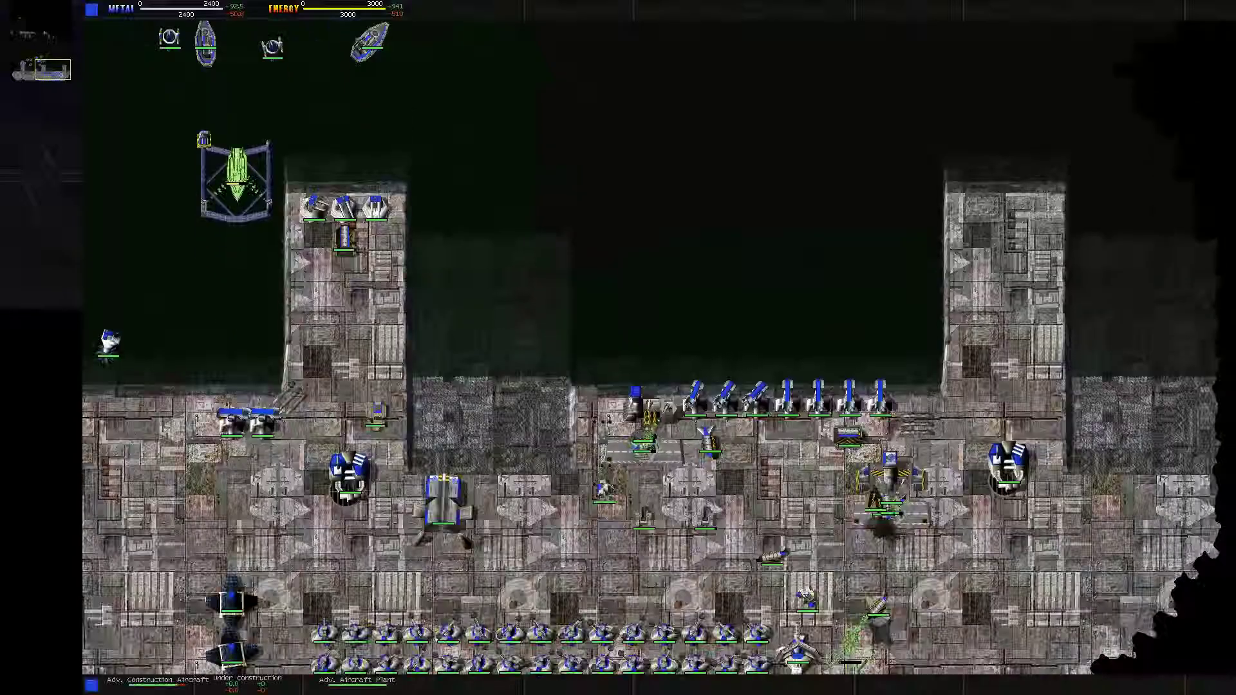
- Cycle through the construction aircraft, including the advanced one, selecting and deselecting each
{"action": "left_click", "coordinate": [619, 662]}
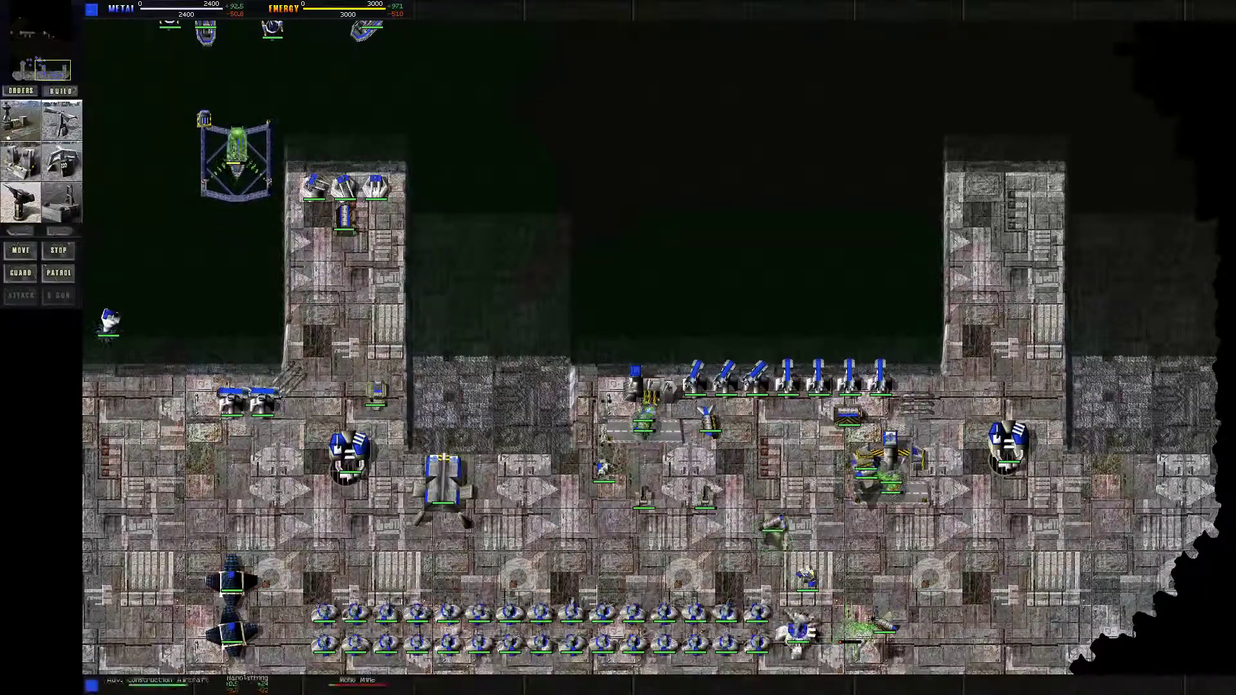
{"action": "key", "text": "Escape"}
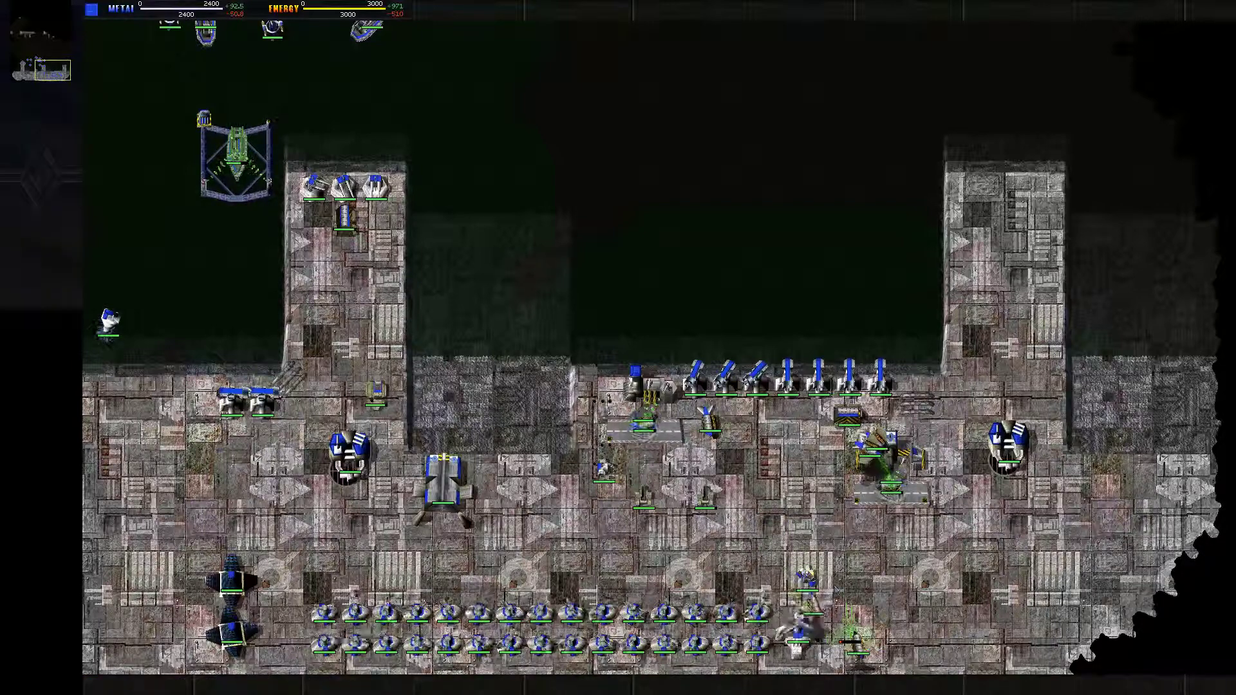
{"action": "left_click", "coordinate": [852, 637]}
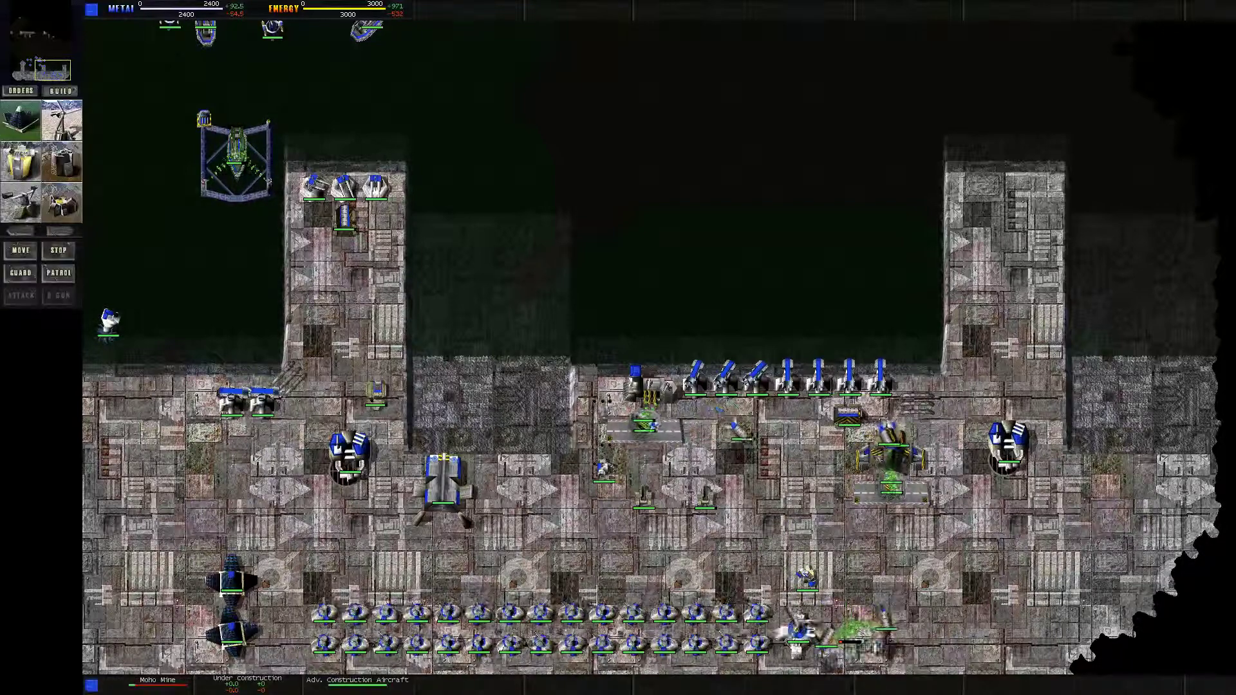
{"action": "key", "text": "Escape"}
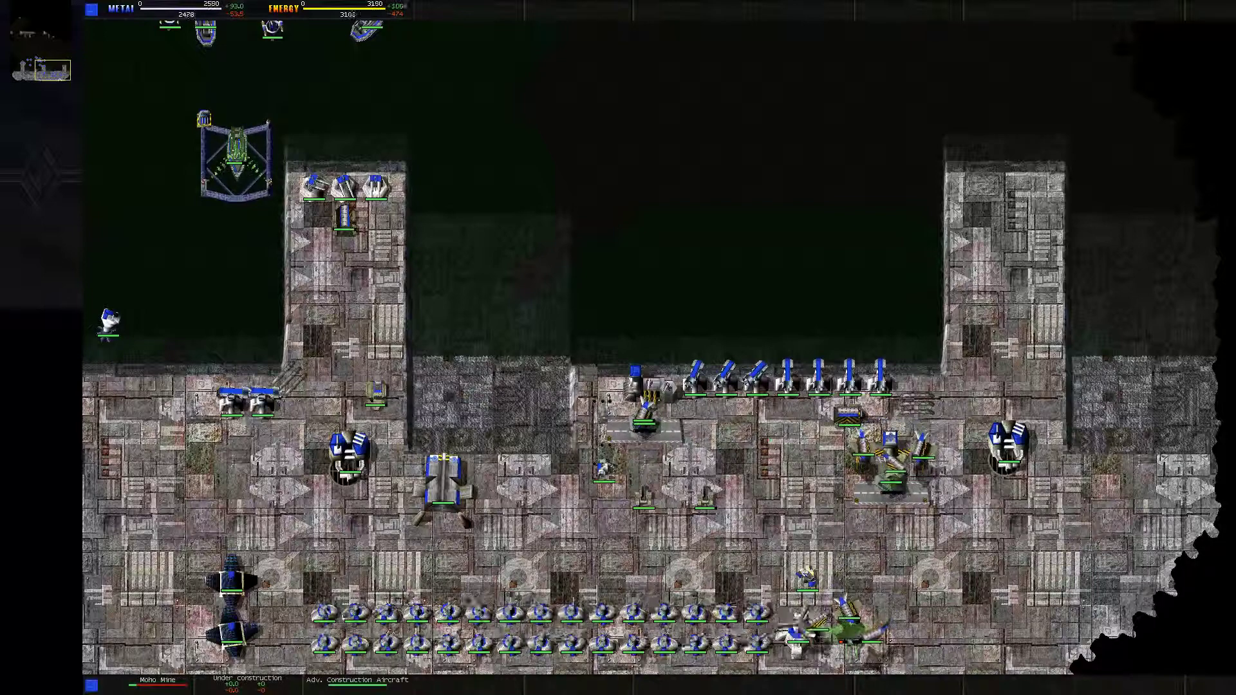
{"action": "left_click", "coordinate": [845, 623]}
{"action": "key", "text": "Escape"}
{"action": "left_click", "coordinate": [846, 623]}
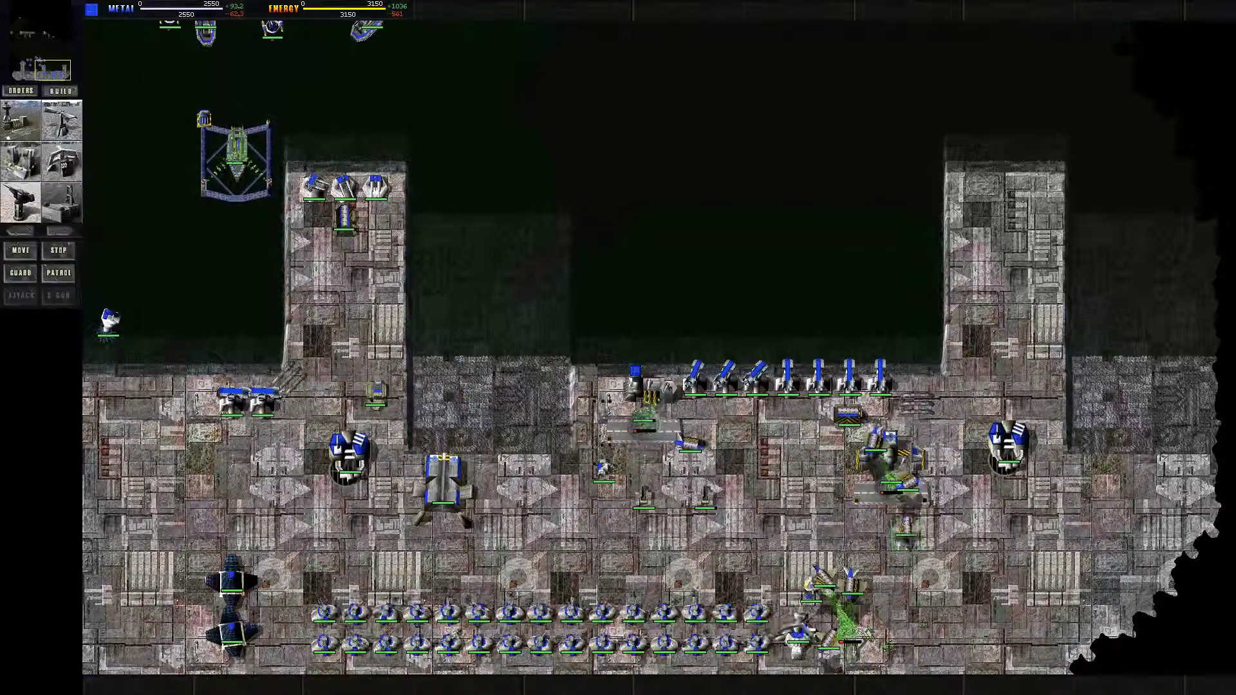
{"action": "key", "text": "Escape"}
- Have a construction aircraft build a structure at the bottom edge of the base
{"action": "left_click", "coordinate": [846, 629]}
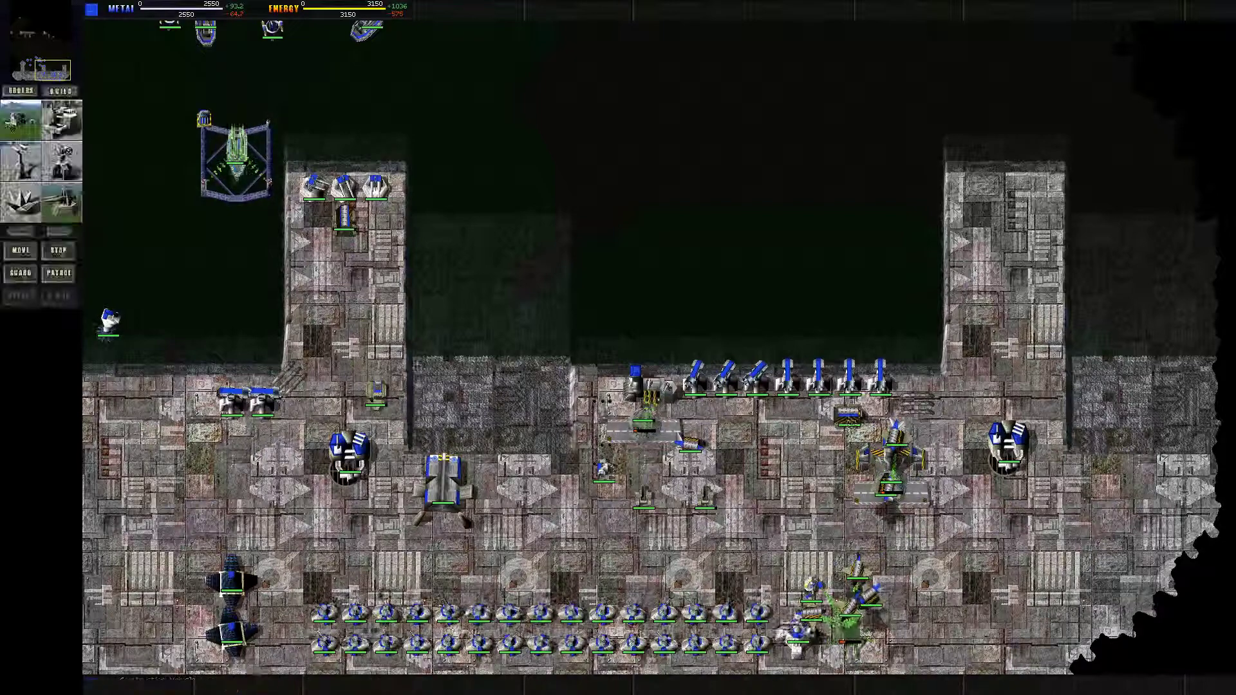
{"action": "key", "text": "Escape"}
{"action": "left_click", "coordinate": [845, 628]}
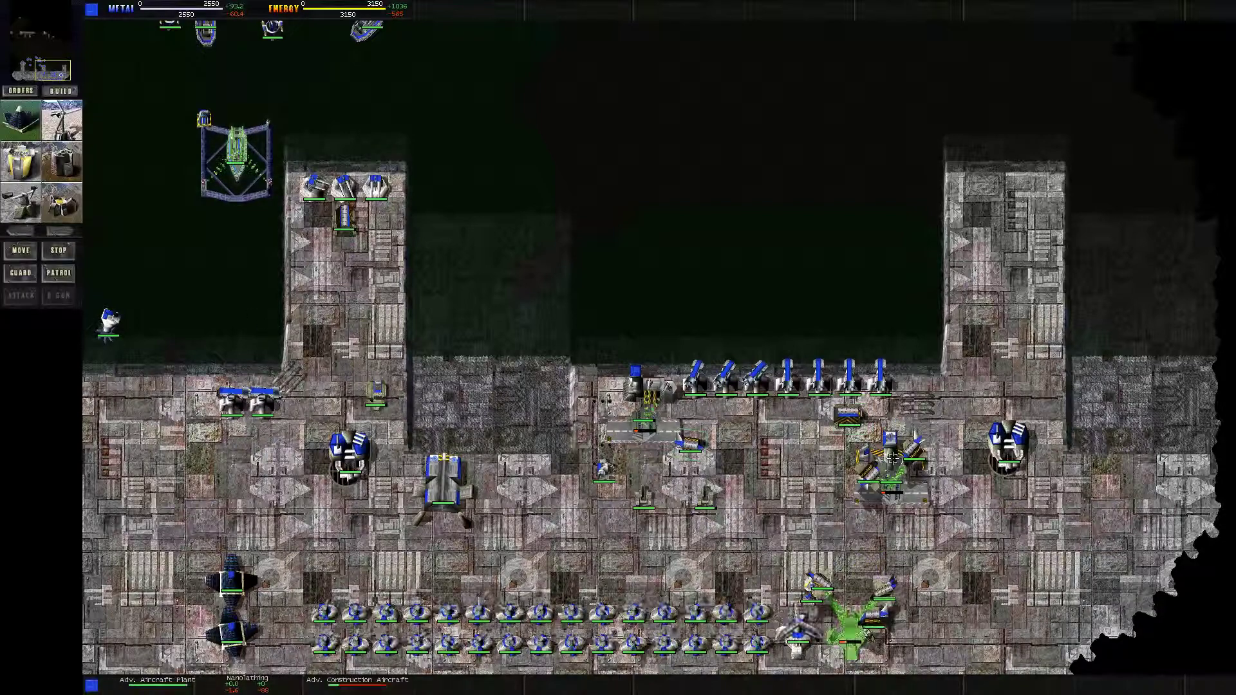
{"action": "key", "text": "Escape"}
{"action": "left_click", "coordinate": [845, 628]}
{"action": "key", "text": "Escape"}
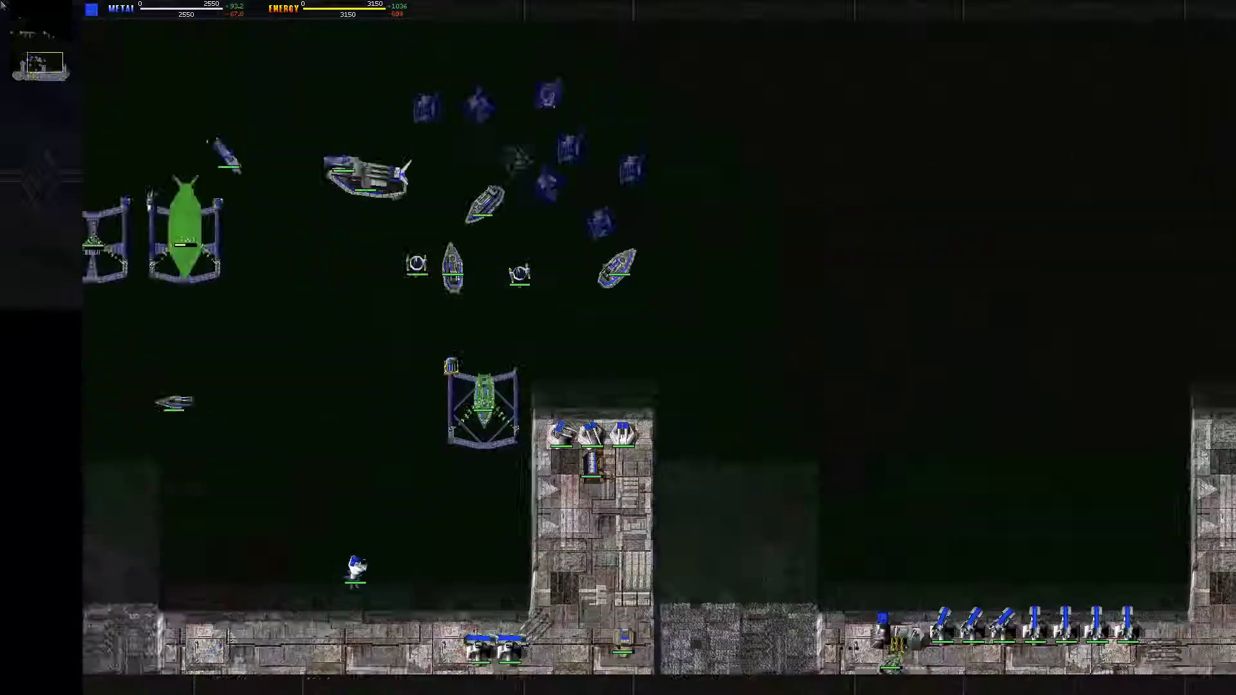
{"action": "key", "text": "Up"}
{"action": "key", "text": "Left"}
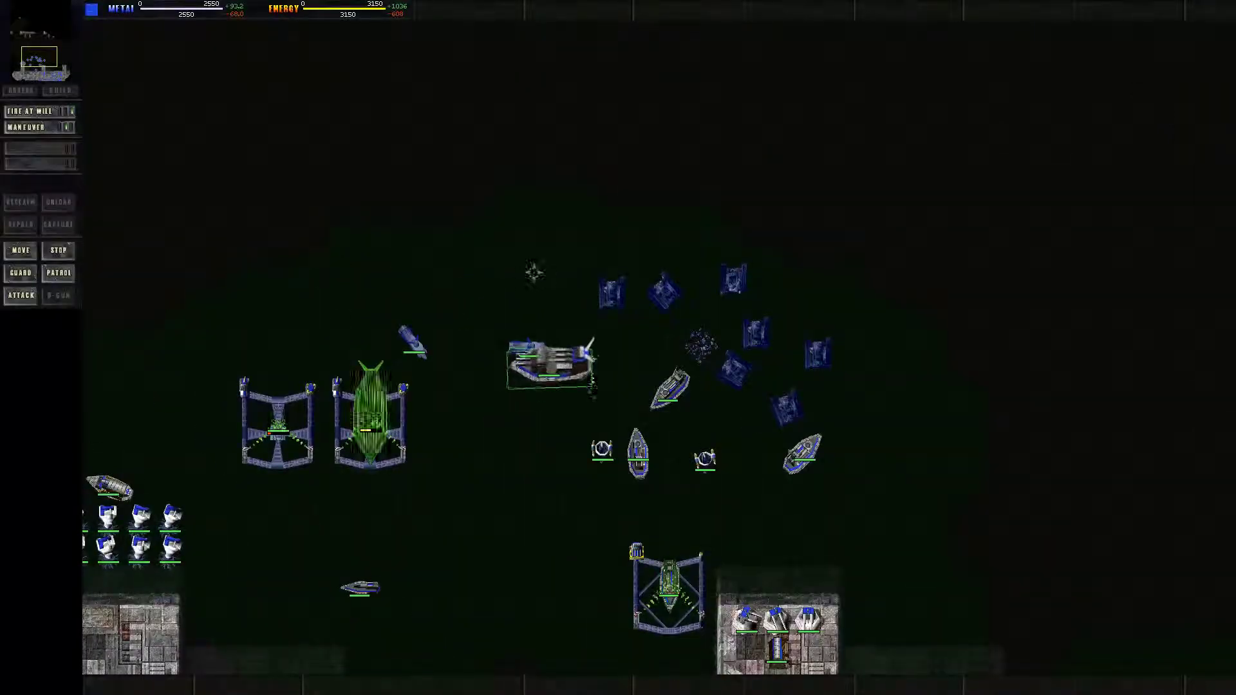
- Check the lower shipyard and the green-hulled shipyard, then clear the selection
{"action": "key", "text": "Down"}
{"action": "key", "text": "Right"}
{"action": "key", "text": "Down"}
{"action": "key", "text": "Right"}
{"action": "left_click", "coordinate": [586, 468]}
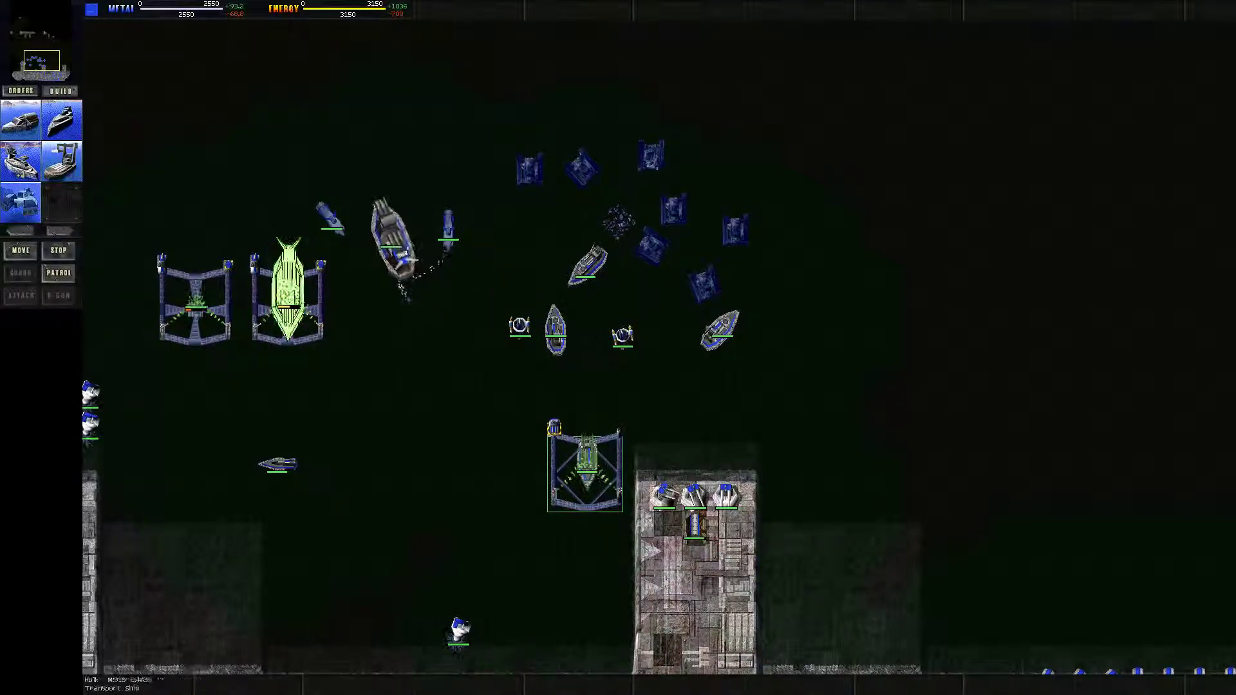
{"action": "left_click", "coordinate": [289, 299]}
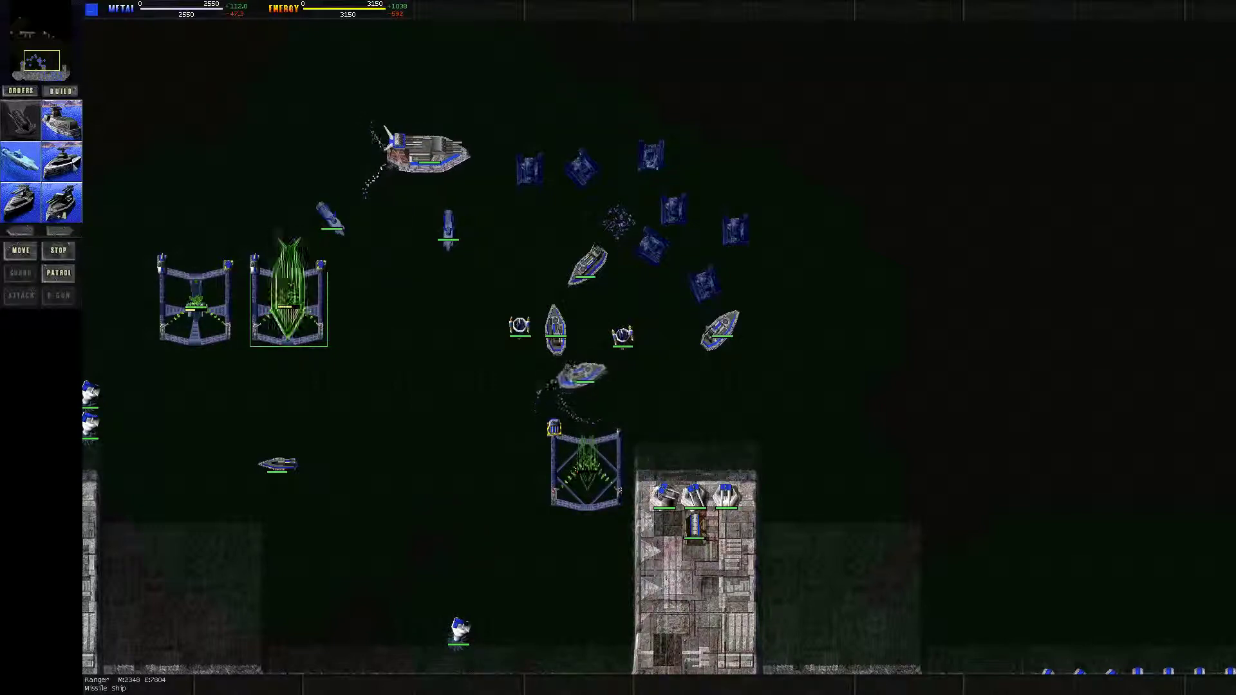
{"action": "right_click", "coordinate": [414, 139]}
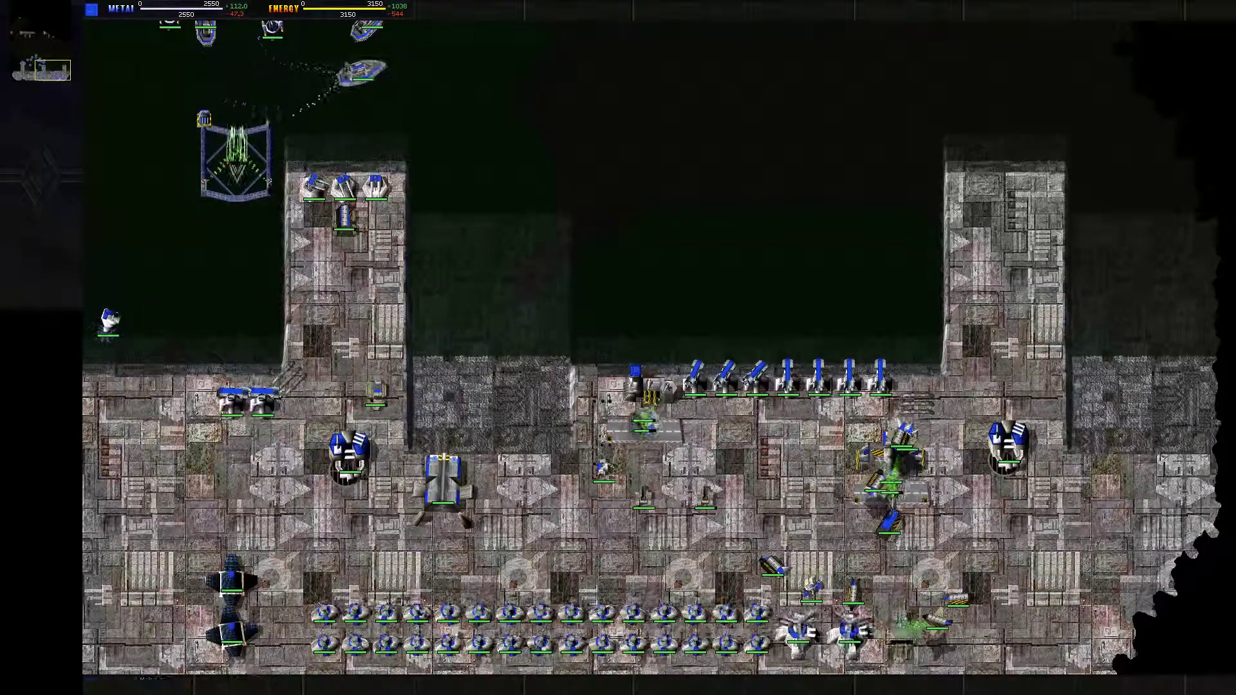
- Order an advanced radar tower from the advanced construction aircraft, then halt it and show its orders
{"action": "key", "text": "ctrl+c"}
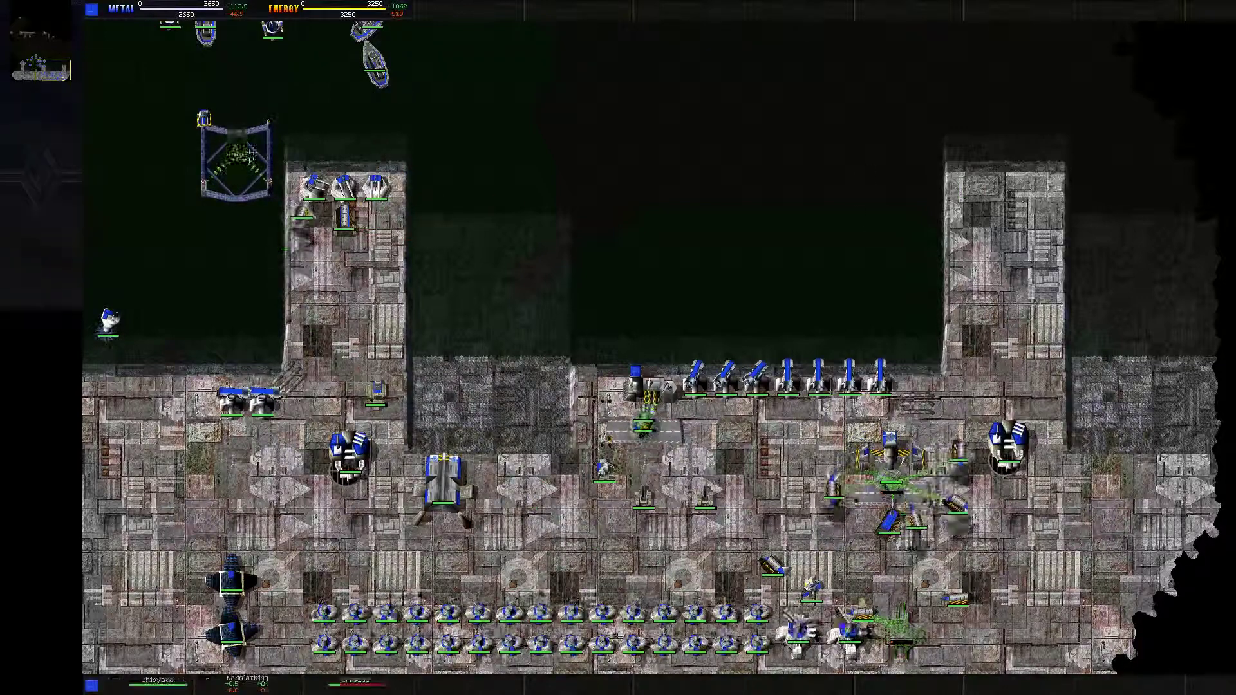
{"action": "left_click", "coordinate": [348, 188]}
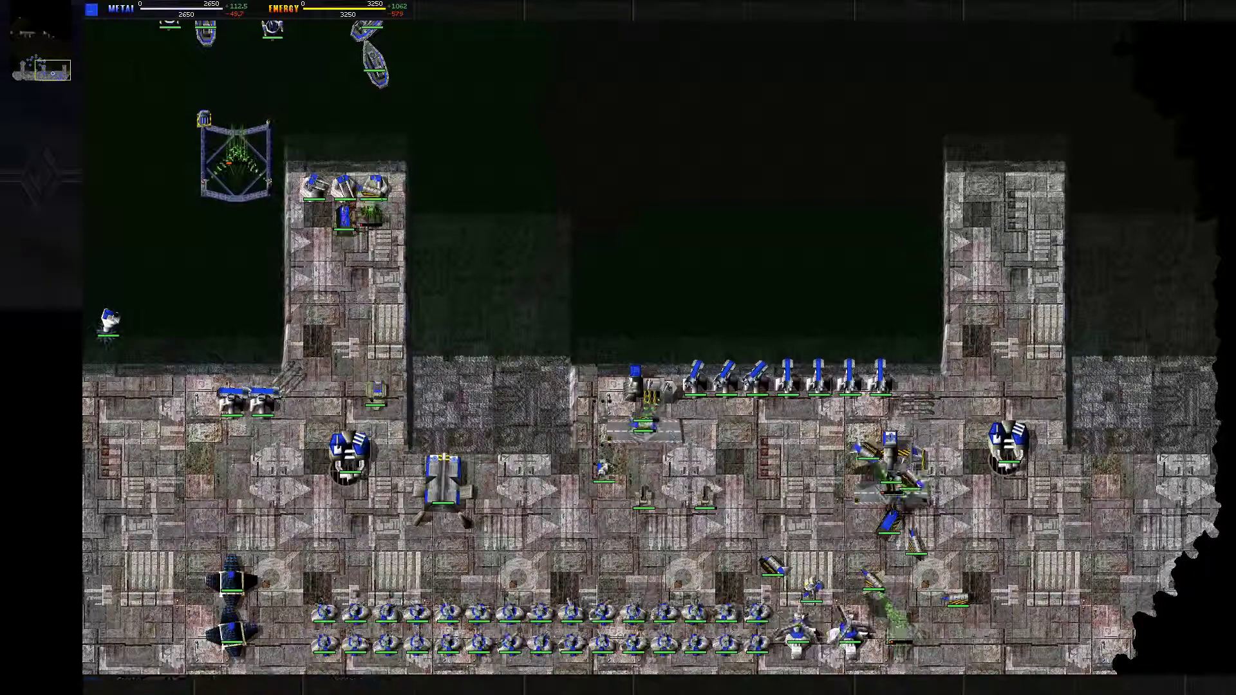
{"action": "key", "text": "1"}
{"action": "key", "text": "ctrl+a"}
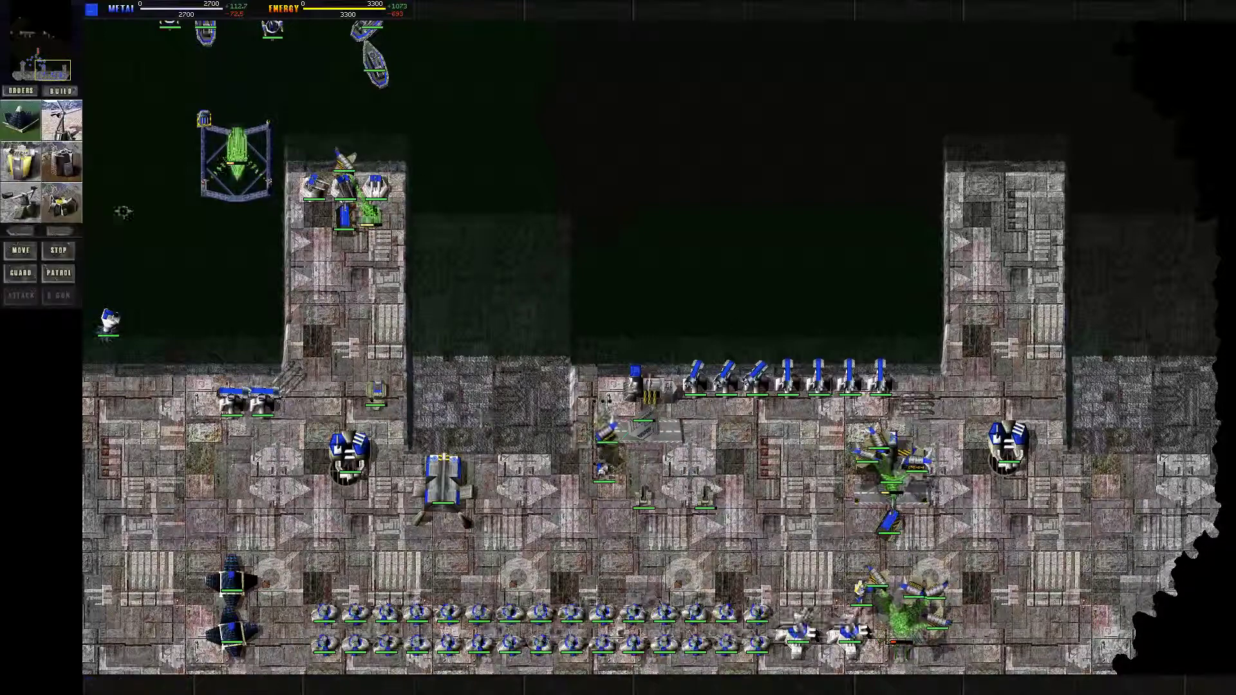
{"action": "key", "text": "Up"}
{"action": "key", "text": "Left"}
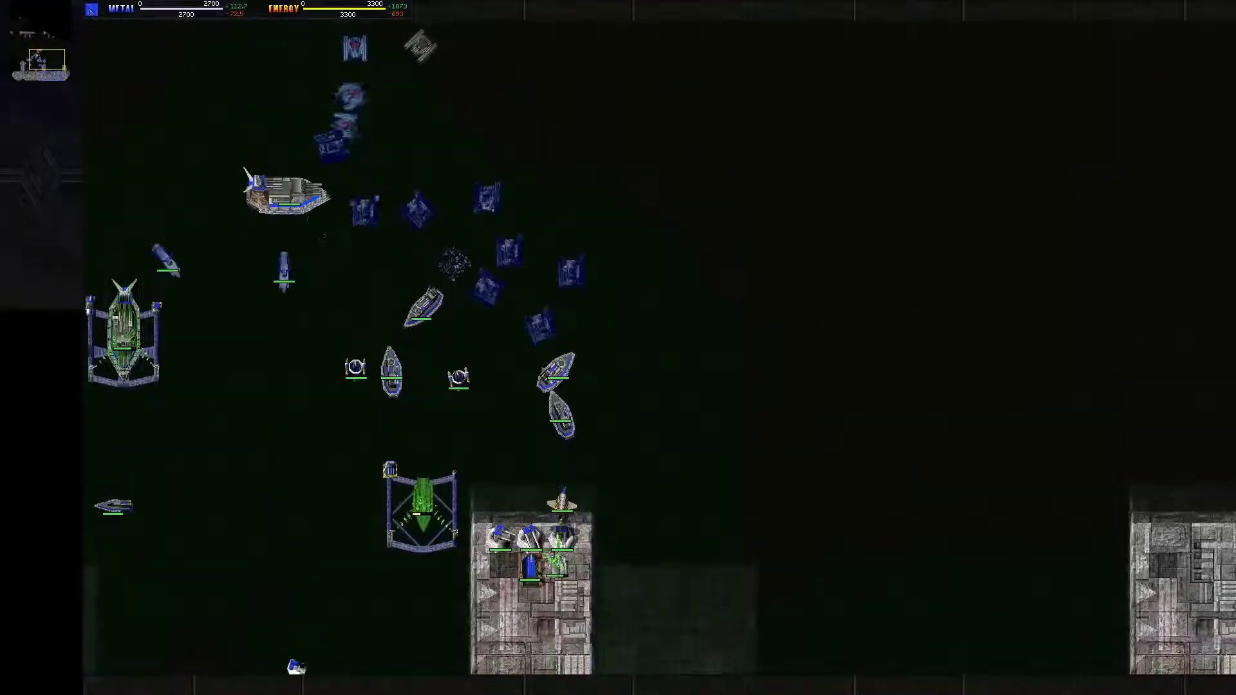
{"action": "key", "text": "Down"}
{"action": "key", "text": "Right"}
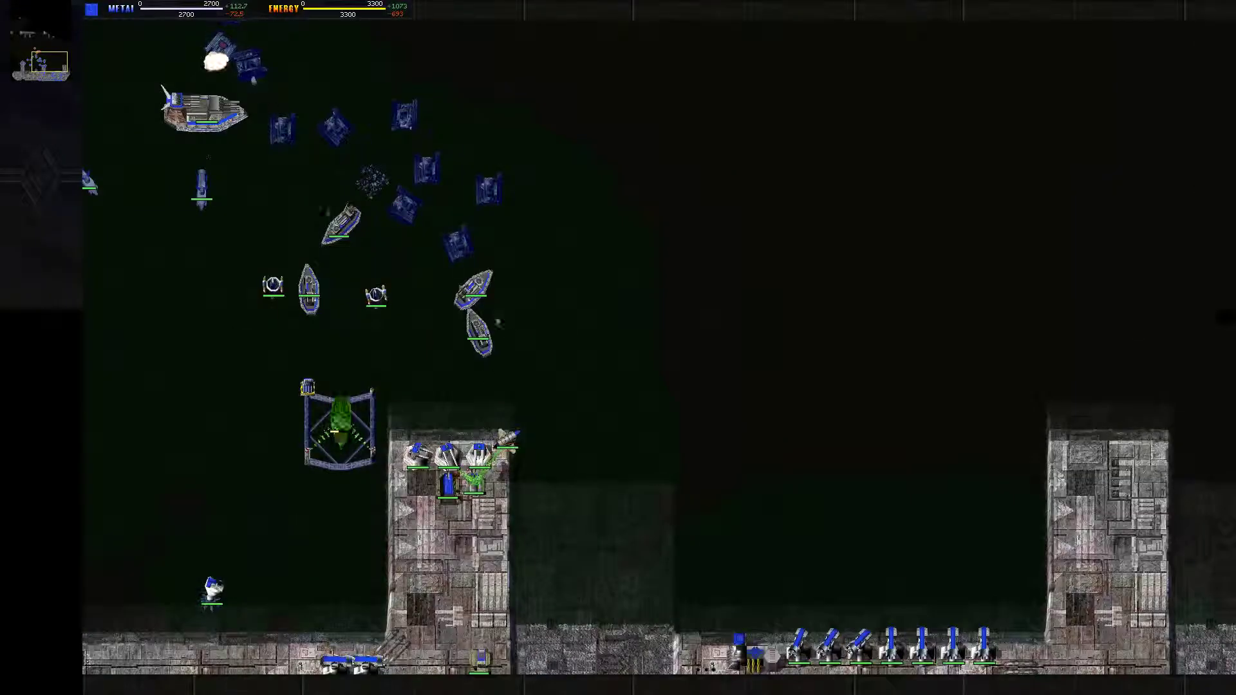
{"action": "key", "text": "1"}
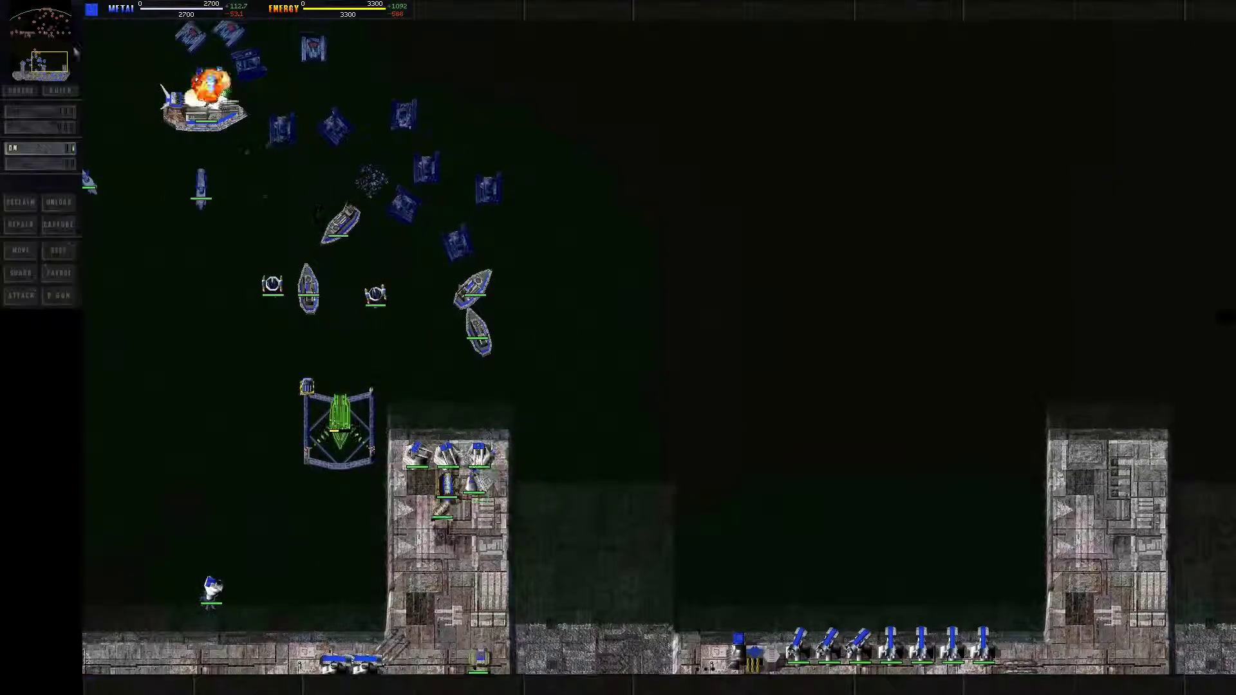
{"action": "key", "text": "1"}
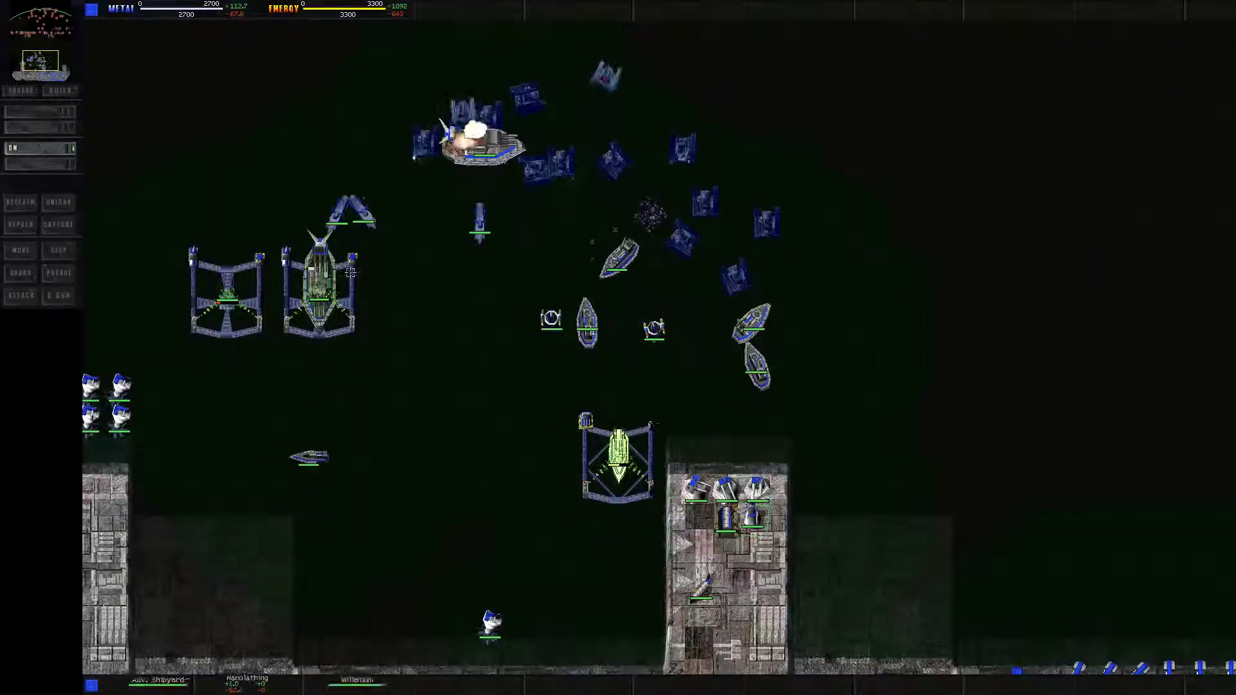
{"action": "left_click", "coordinate": [45, 27]}
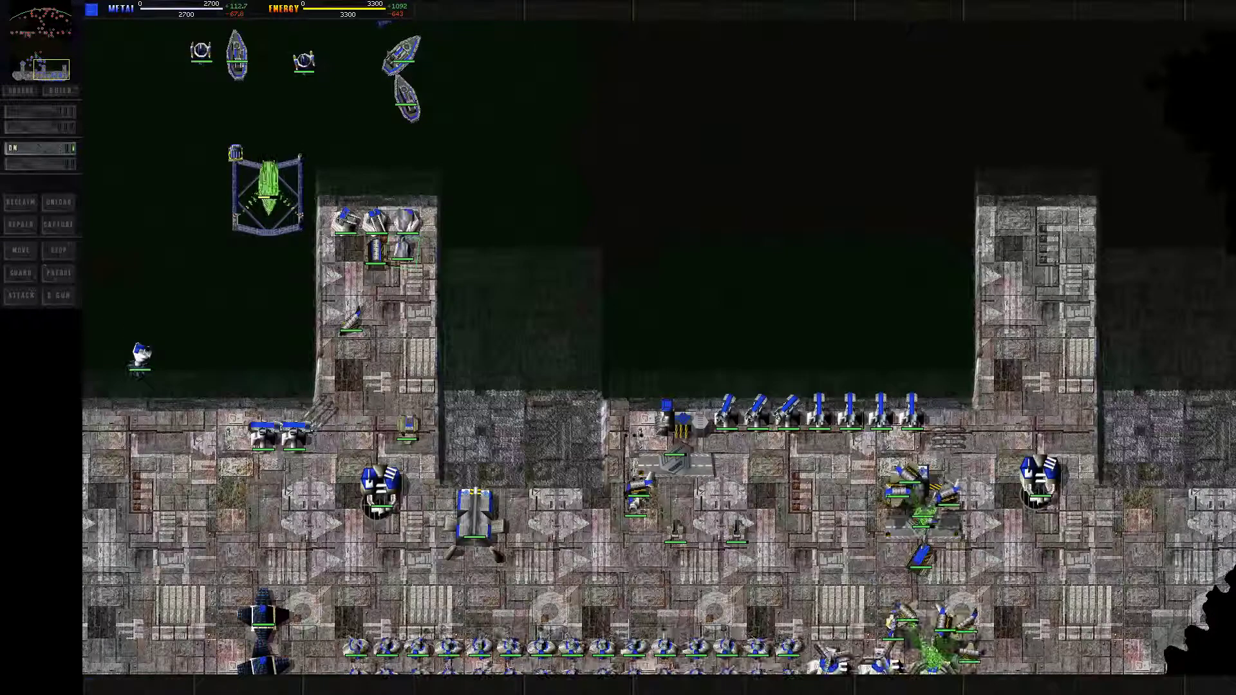
{"action": "left_click", "coordinate": [45, 29]}
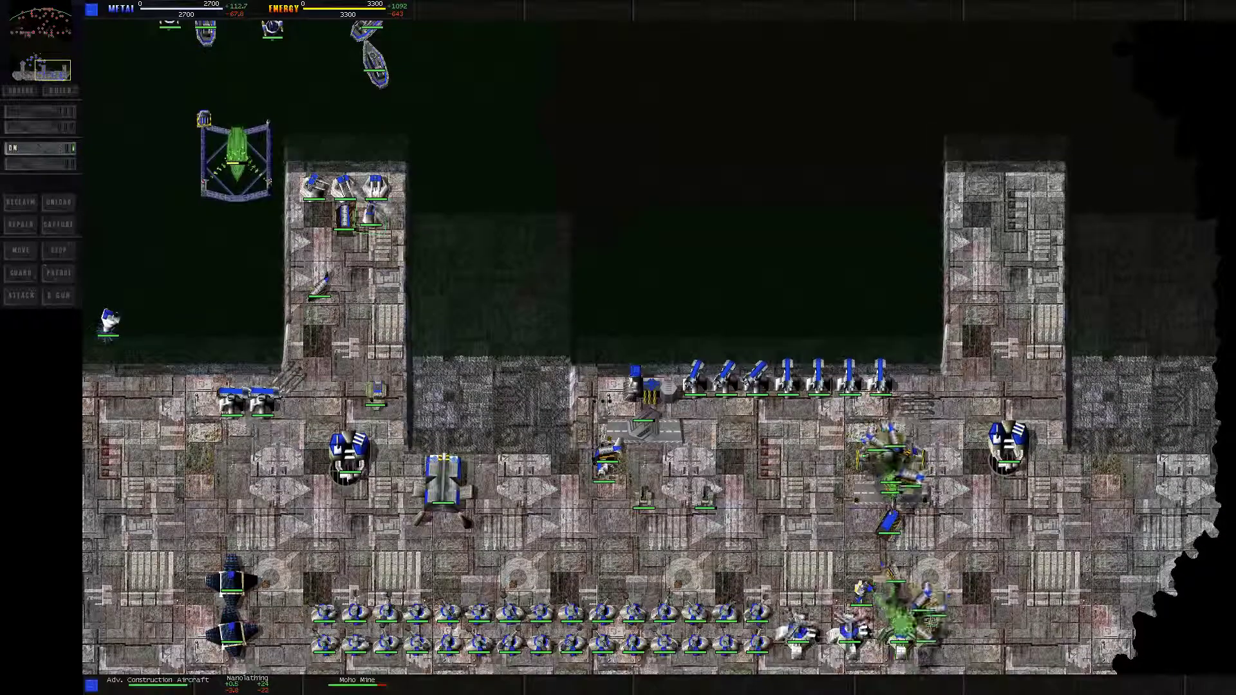
{"action": "key", "text": "ctrl+c"}
{"action": "key", "text": "Up"}
{"action": "key", "text": "Left"}
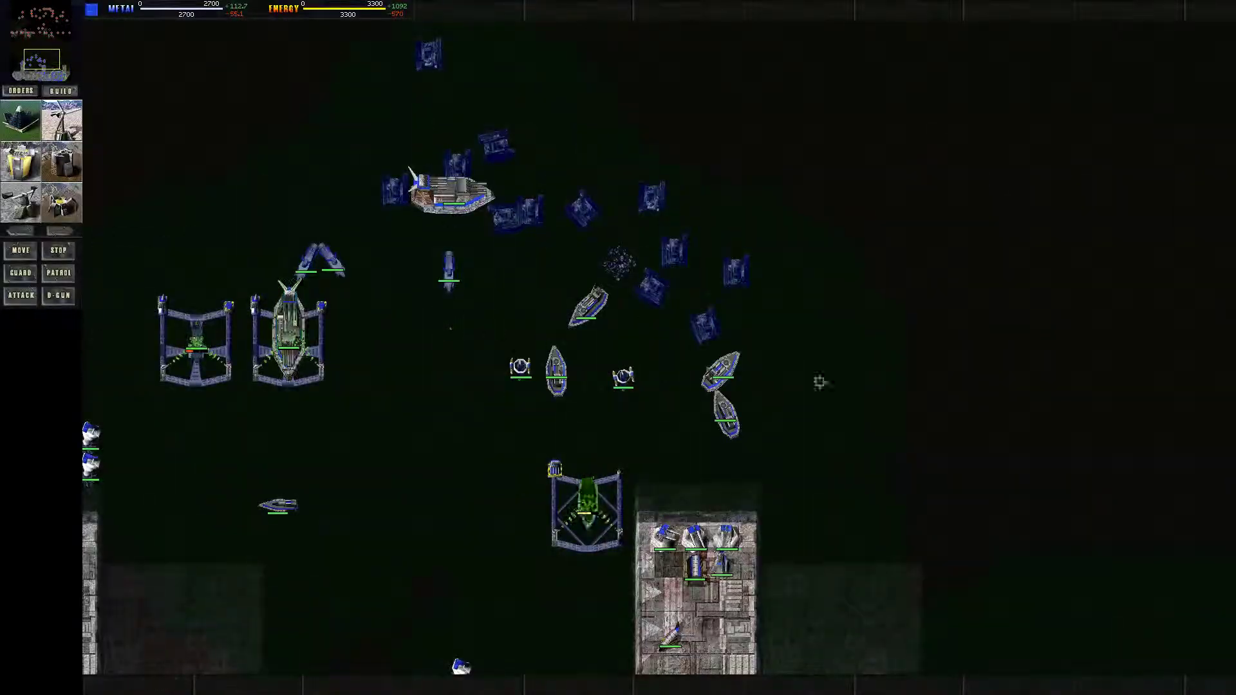
- Move the view toward the base and clear the unit selections
{"action": "key", "text": "Down"}
{"action": "key", "text": "Right"}
{"action": "right_click", "coordinate": [571, 483]}
{"action": "key", "text": "ctrl+c"}
{"action": "right_click", "coordinate": [379, 170]}
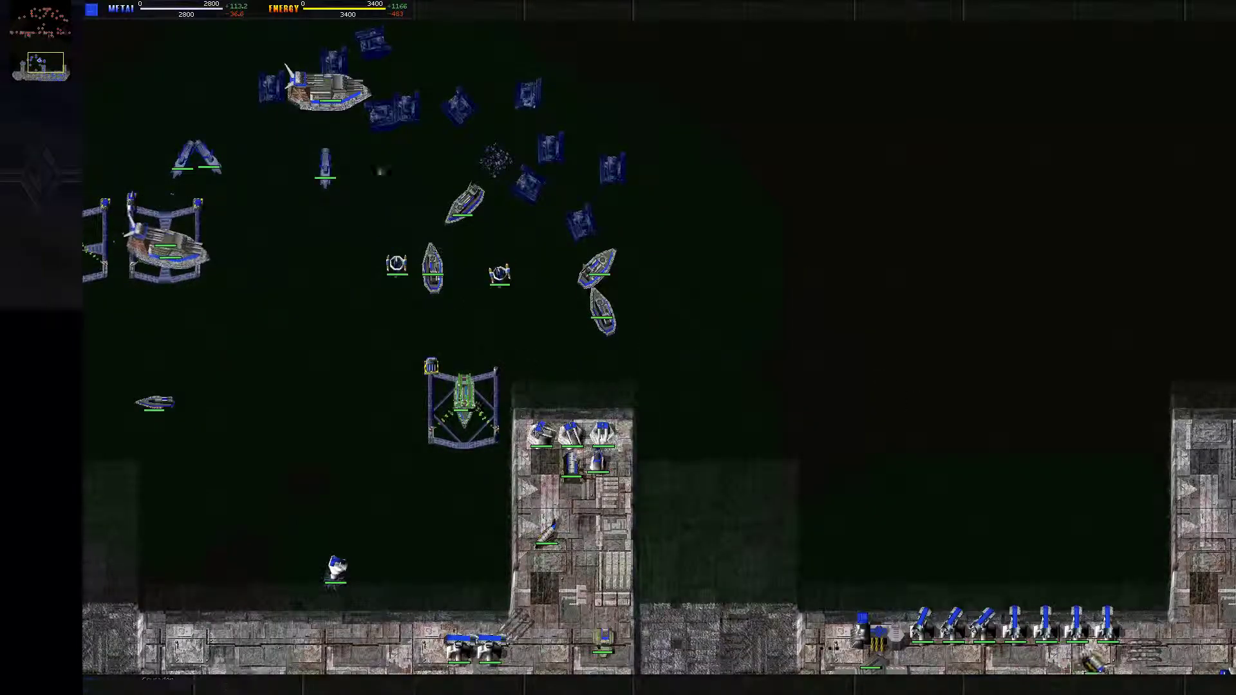
- Queue two structures in the open water east of the fleet with the construction ship
{"action": "key", "text": "Left"}
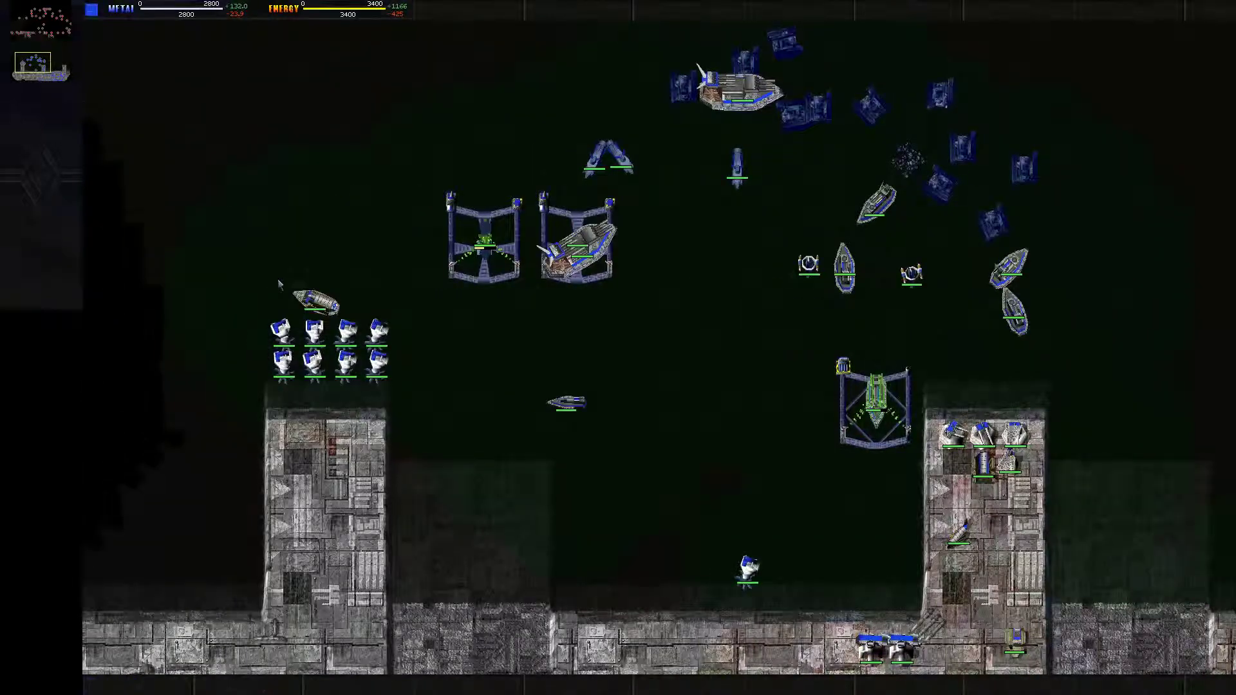
{"action": "left_click", "coordinate": [300, 298]}
{"action": "key", "text": "Right"}
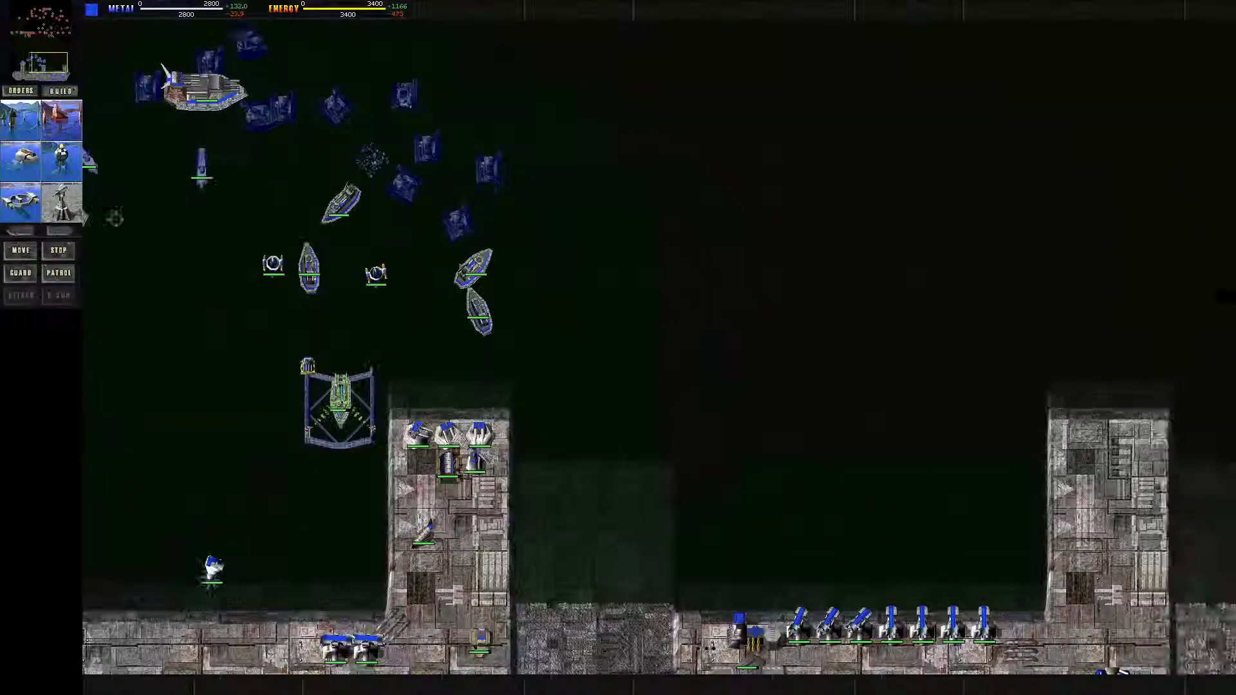
{"action": "left_click", "coordinate": [629, 200], "text": "shift"}
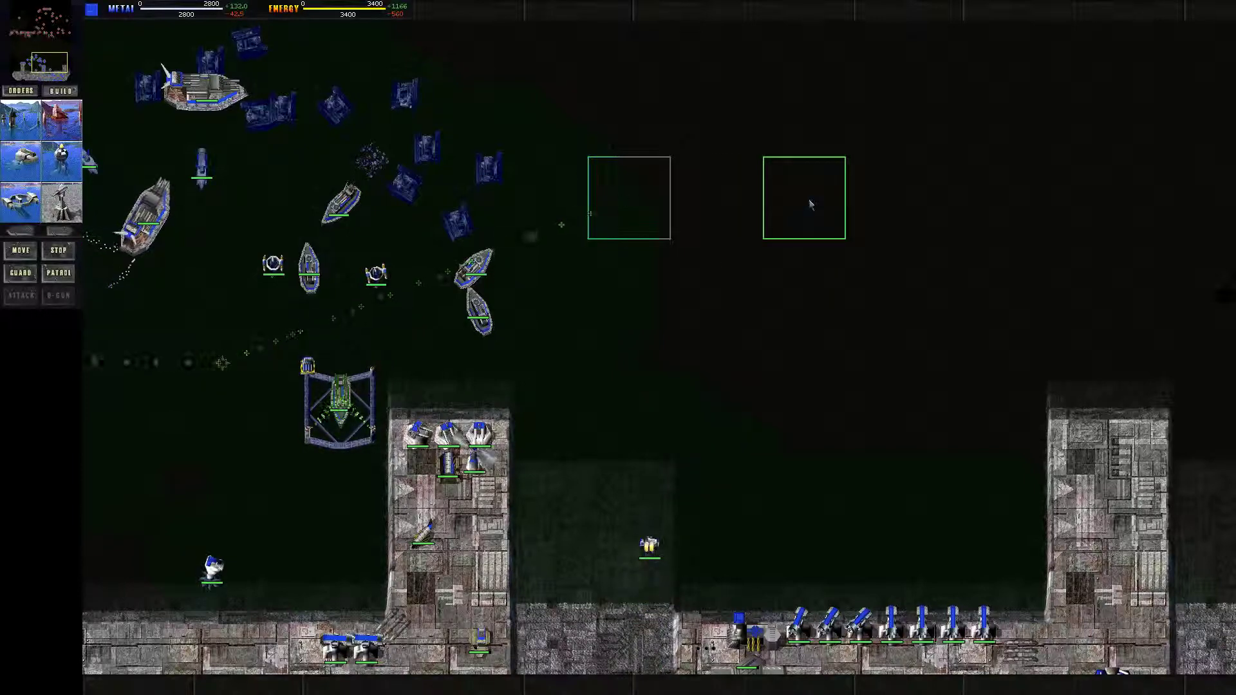
{"action": "left_click", "coordinate": [842, 202], "text": "shift"}
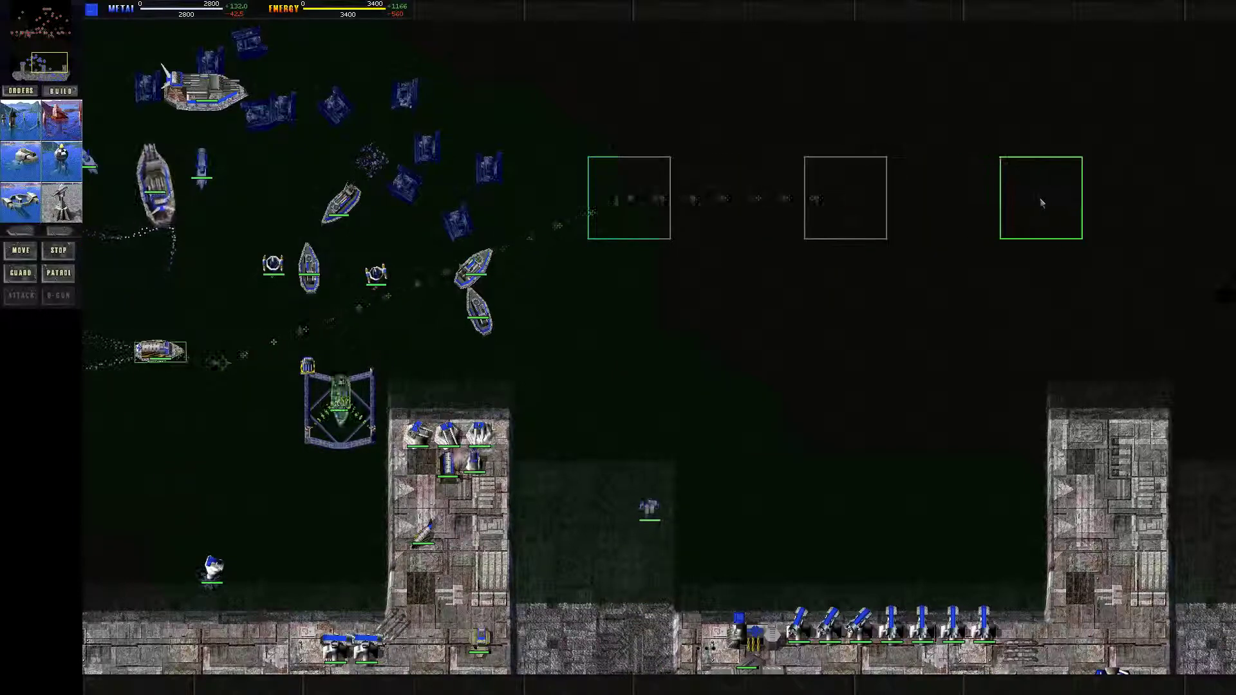
{"action": "right_click", "coordinate": [616, 447]}
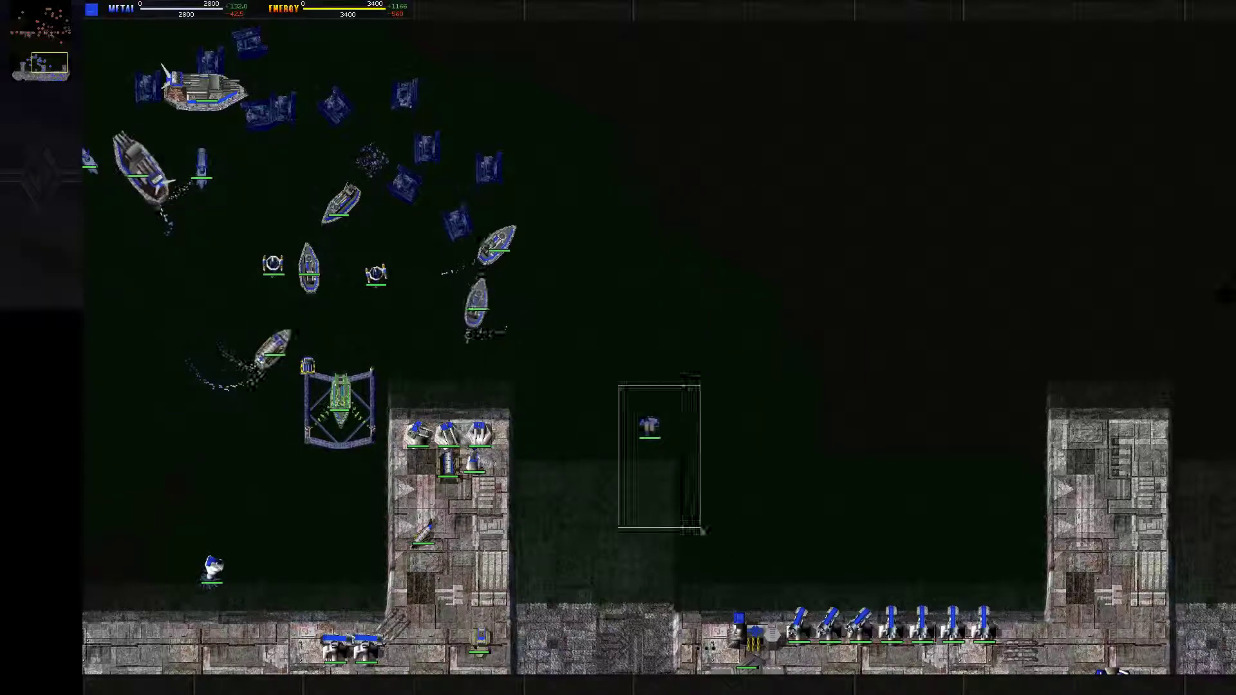
- Bring the view back to the base and select a builder there
{"action": "key", "text": "ctrl+c"}
{"action": "key", "text": "Down"}
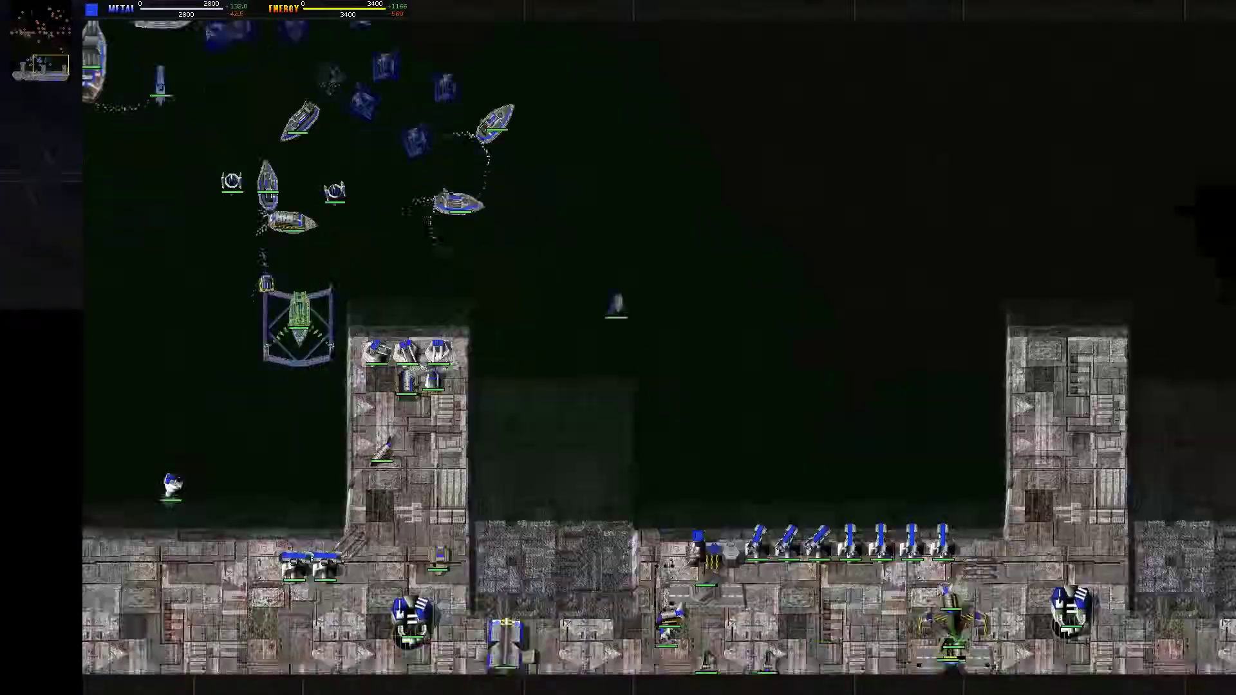
{"action": "key", "text": "ctrl+c"}
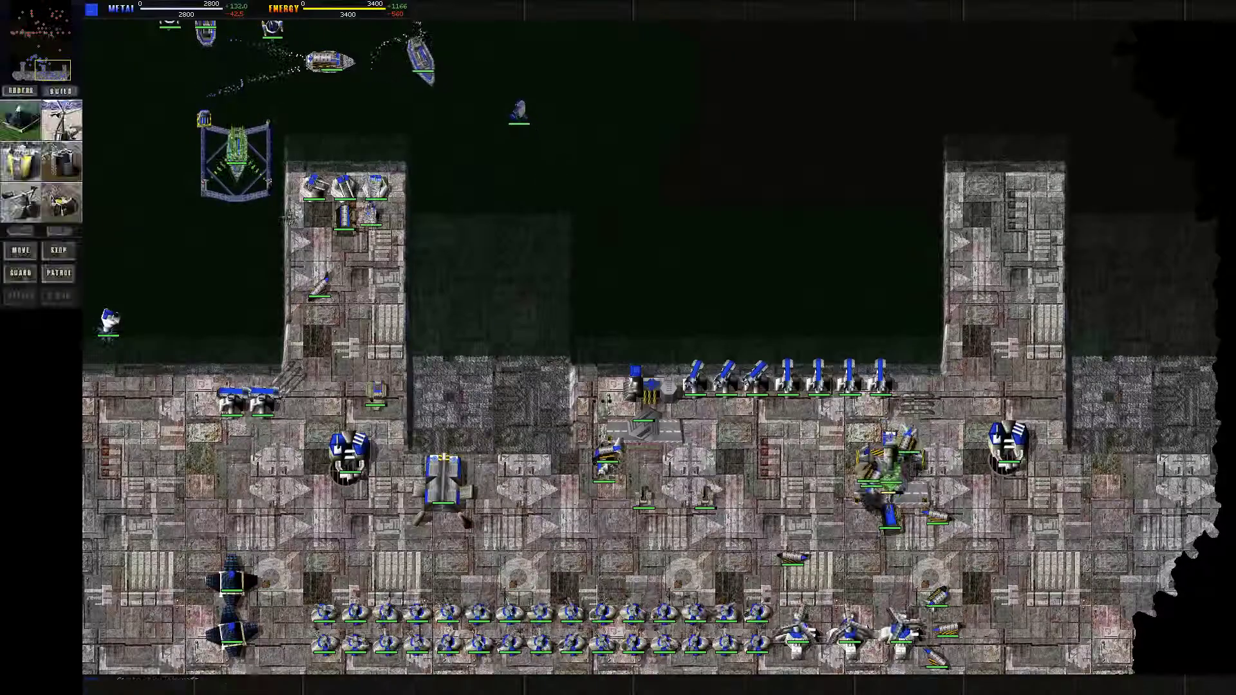
{"action": "key", "text": "Left"}
{"action": "left_click", "coordinate": [58, 232]}
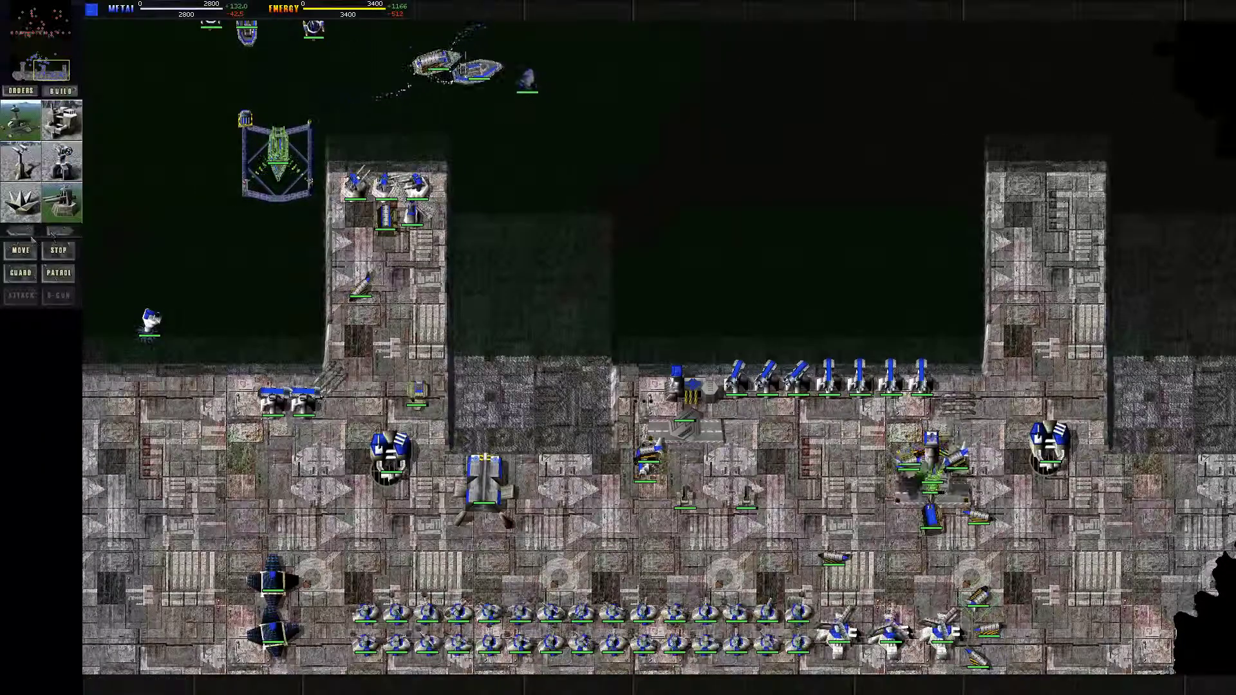
{"action": "key", "text": "Up"}
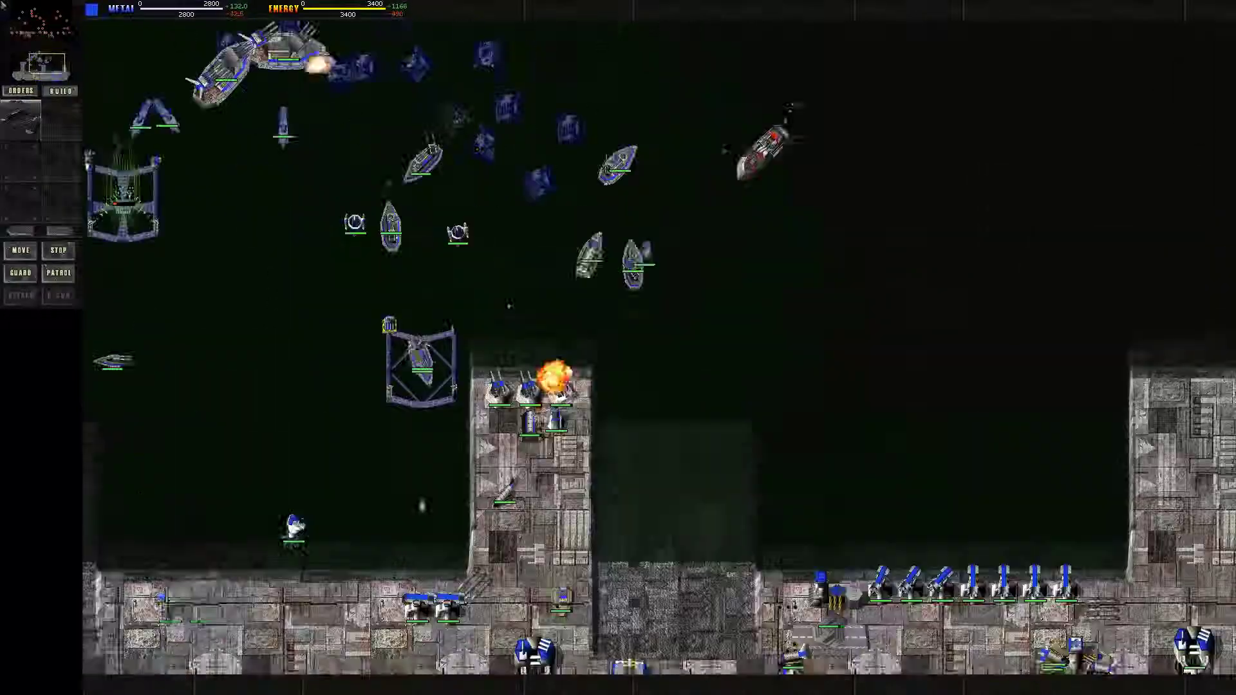
{"action": "key", "text": "Up"}
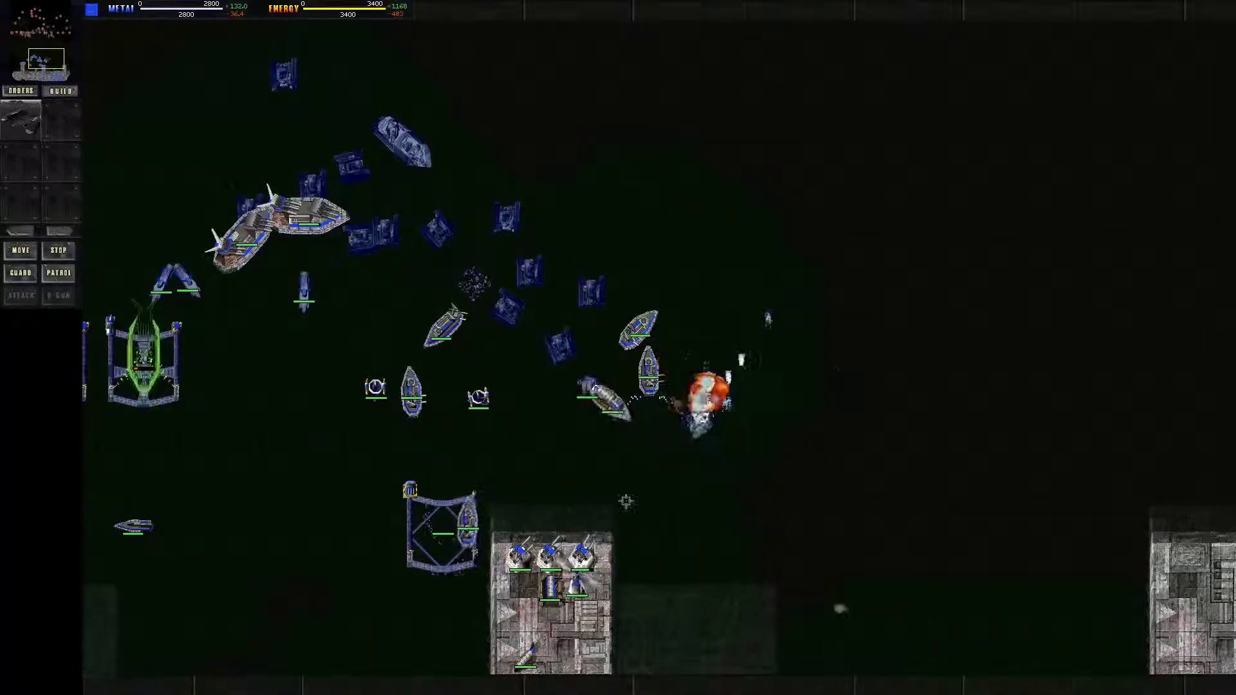
{"action": "right_click", "coordinate": [737, 399]}
{"action": "left_click", "coordinate": [737, 398]}
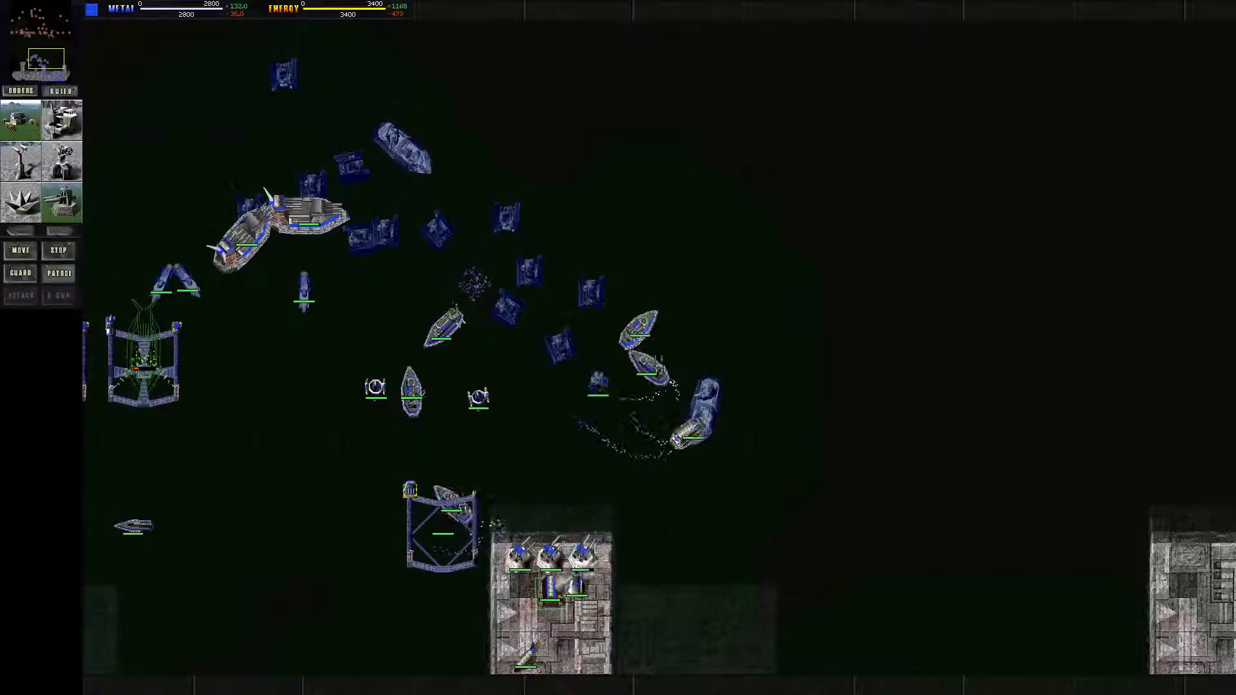
{"action": "right_click", "coordinate": [558, 610]}
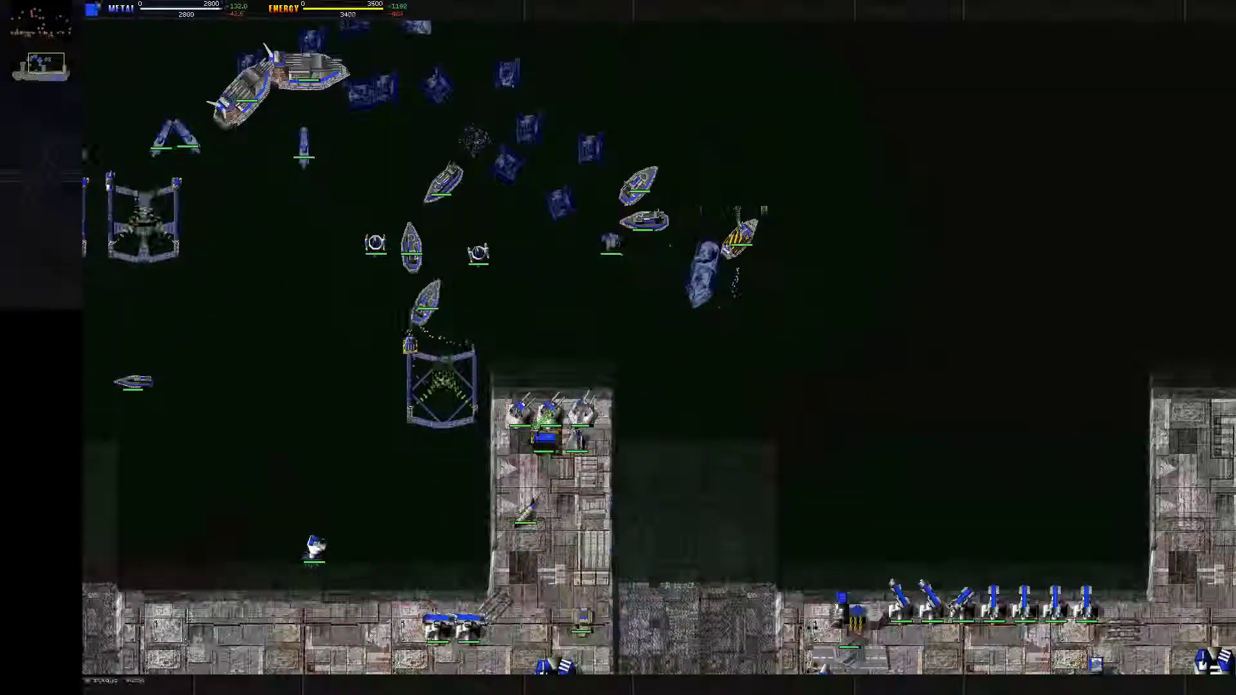
{"action": "left_click", "coordinate": [40, 29]}
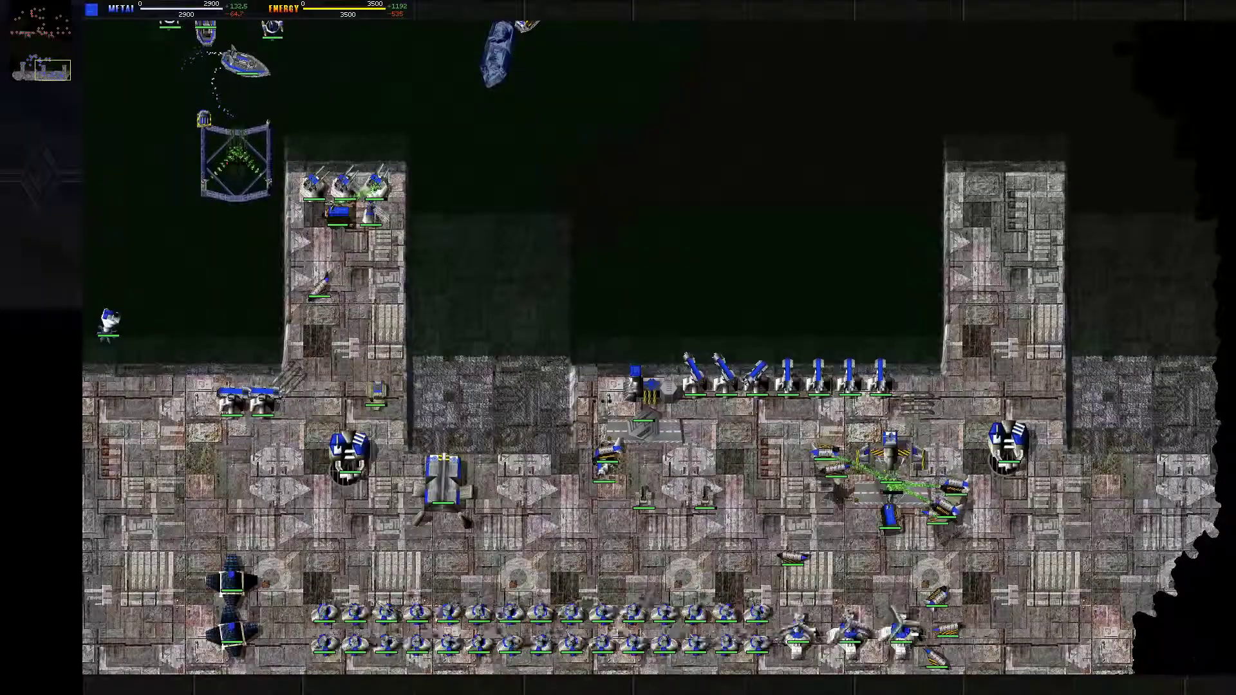
- Select a construction unit in the base and flip through its structure pages
{"action": "left_click", "coordinate": [464, 521]}
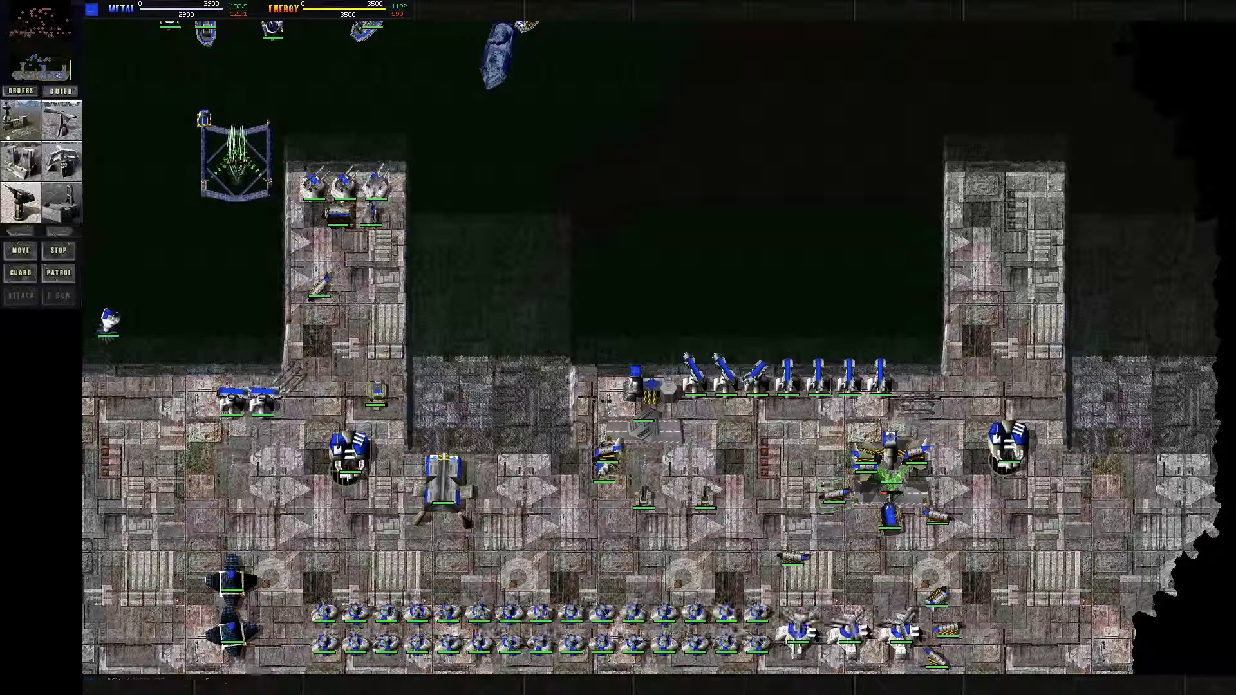
{"action": "left_click", "coordinate": [55, 234]}
{"action": "left_click", "coordinate": [17, 233]}
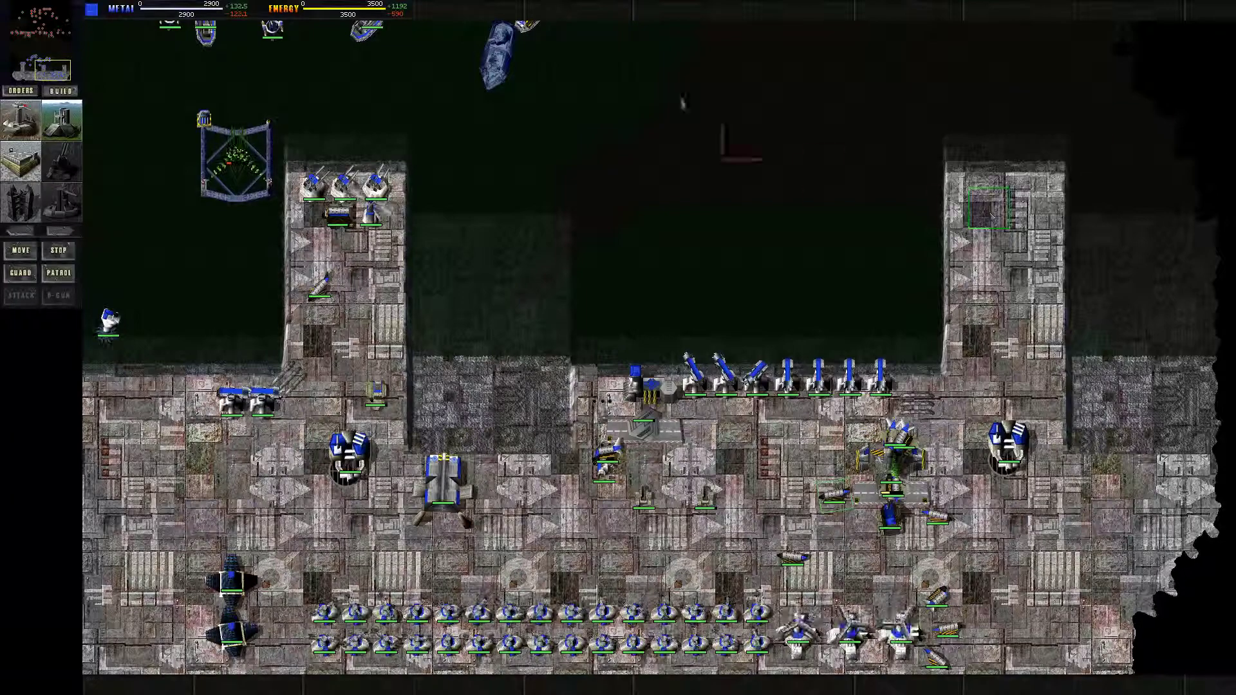
{"action": "key", "text": "Up"}
{"action": "key", "text": "Left"}
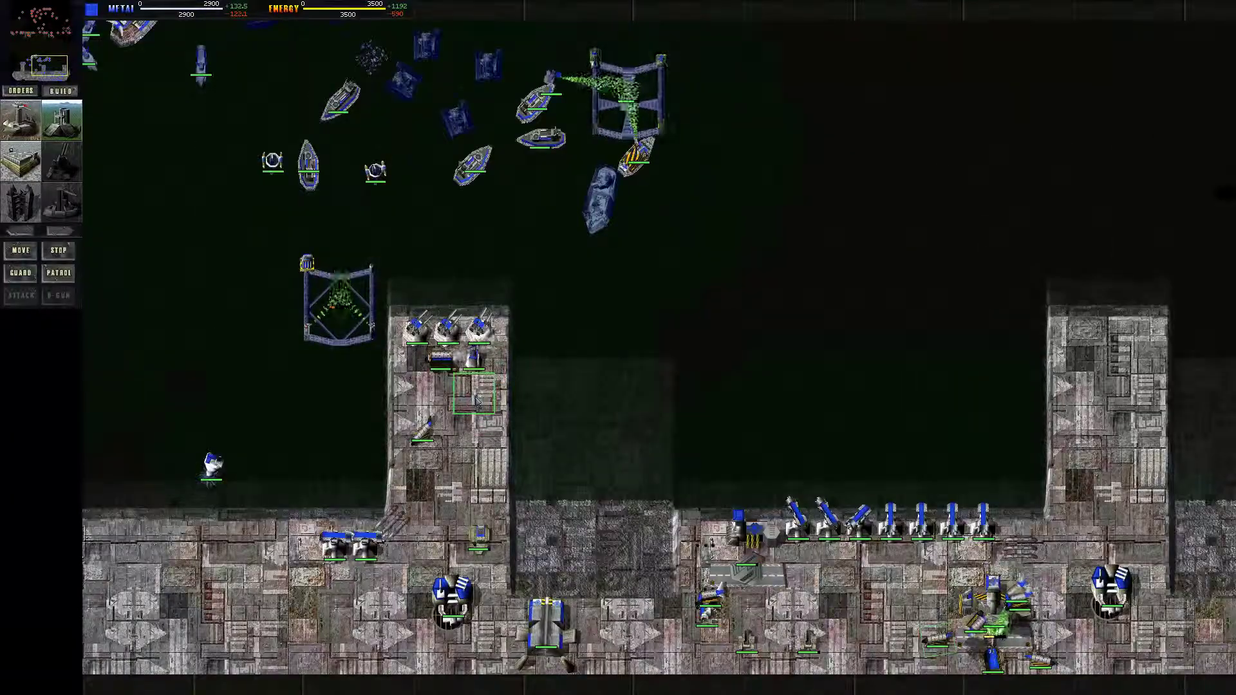
{"action": "key", "text": "Down"}
{"action": "key", "text": "Right"}
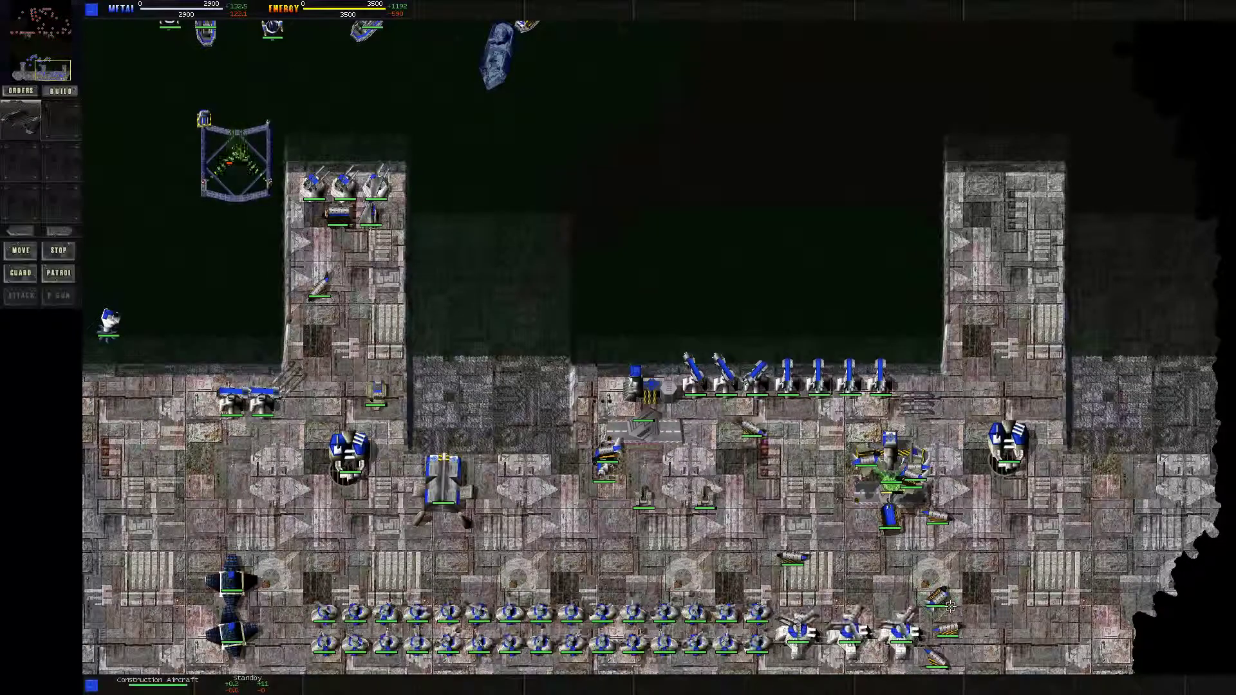
- Select the Mobile Mine unit and jump the view north to the sea
{"action": "key", "text": "Left"}
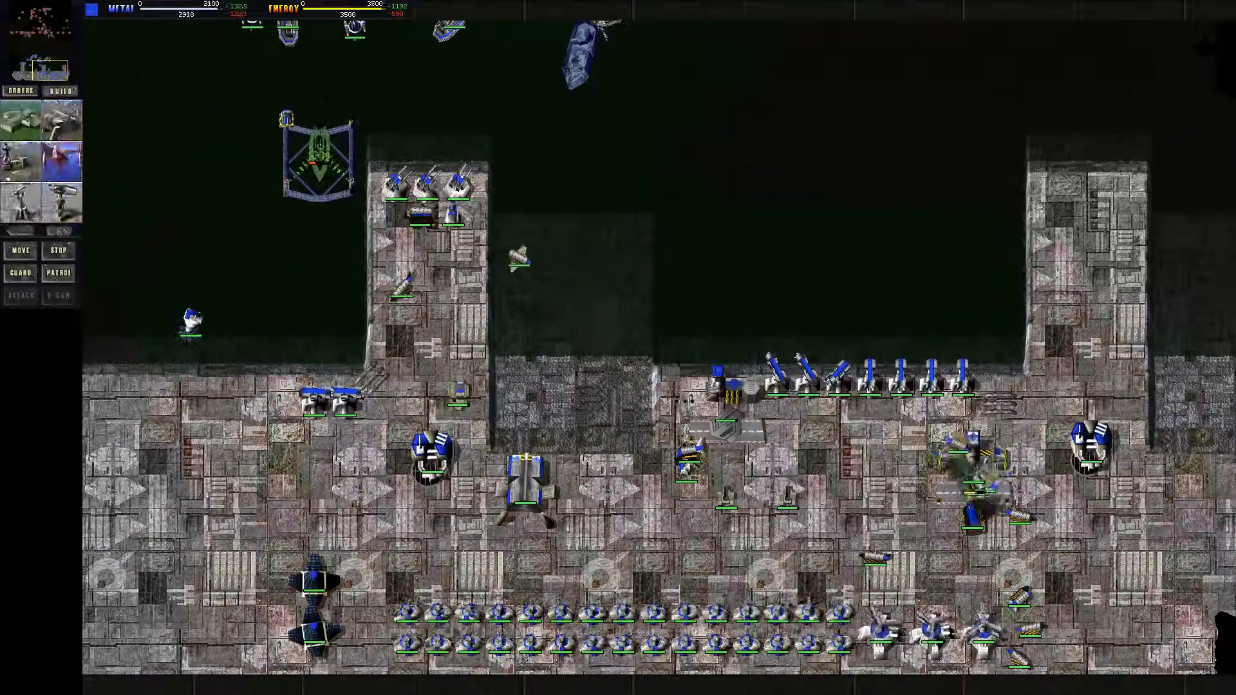
{"action": "key", "text": "Right"}
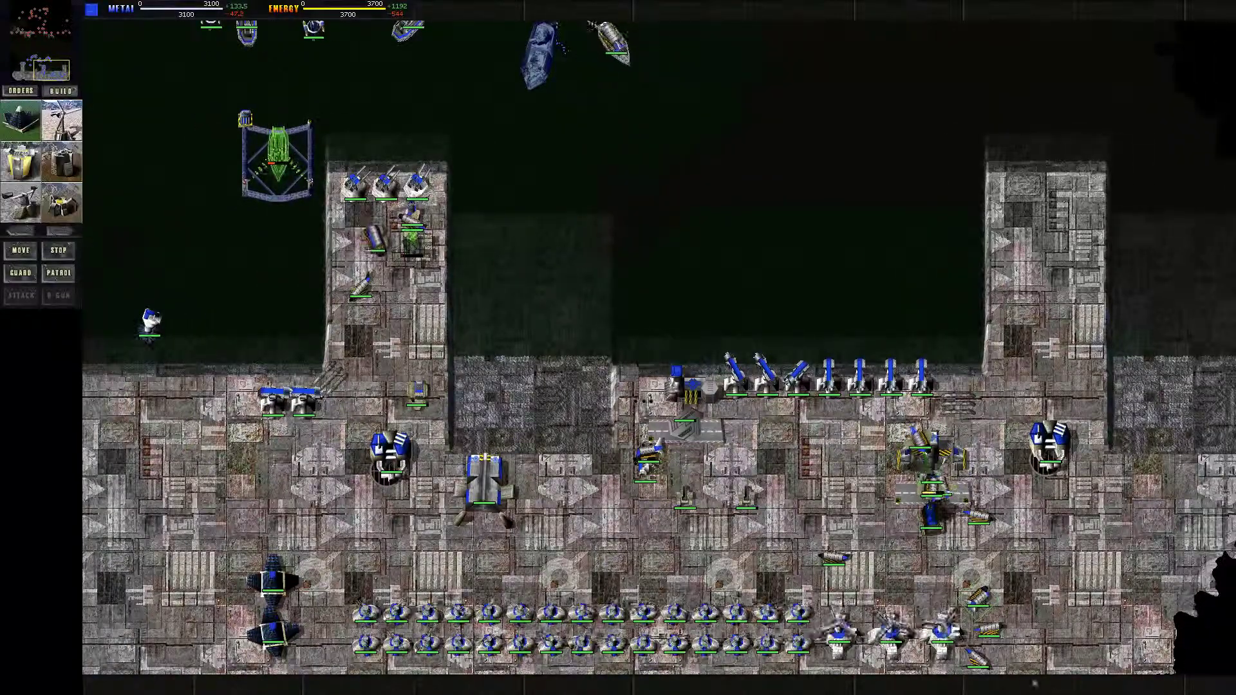
{"action": "key", "text": "bracketright"}
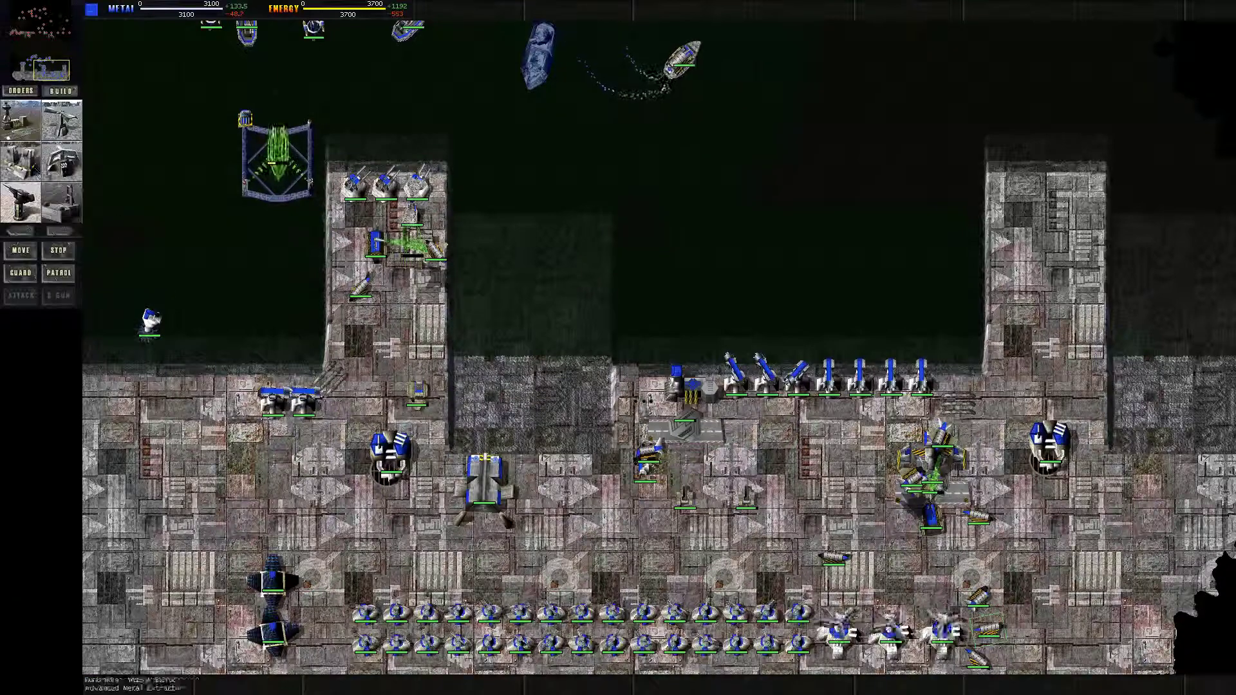
{"action": "key", "text": "Escape"}
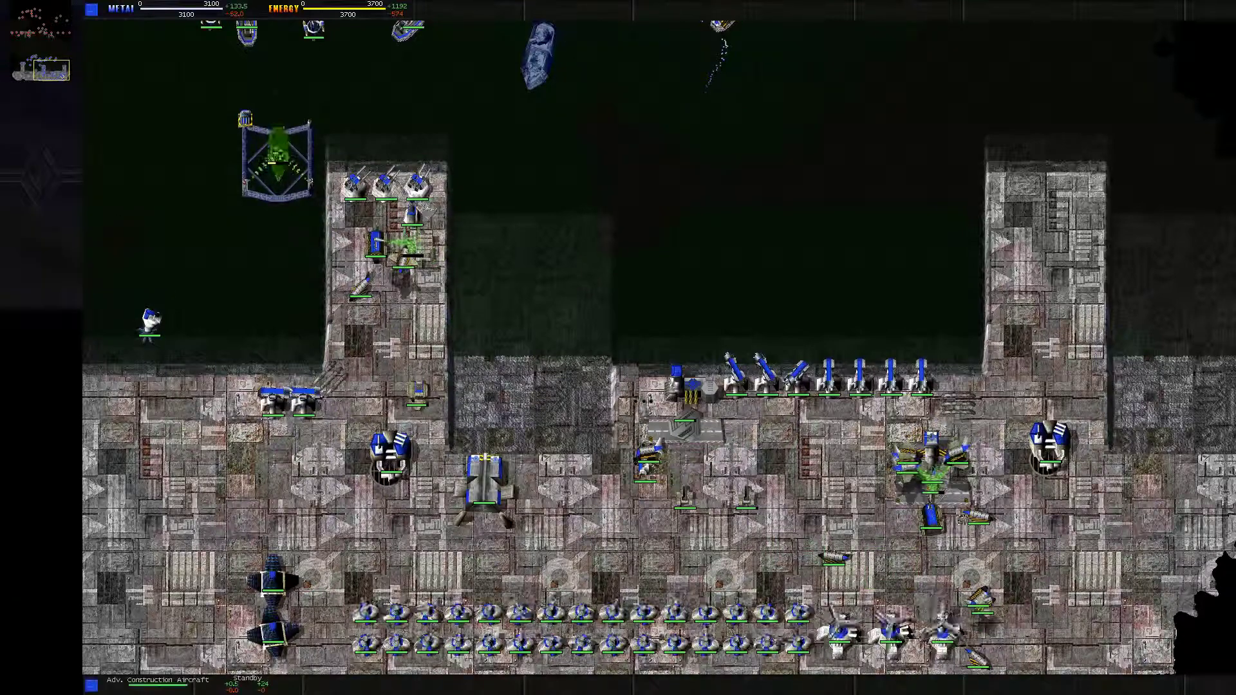
{"action": "left_click", "coordinate": [893, 574]}
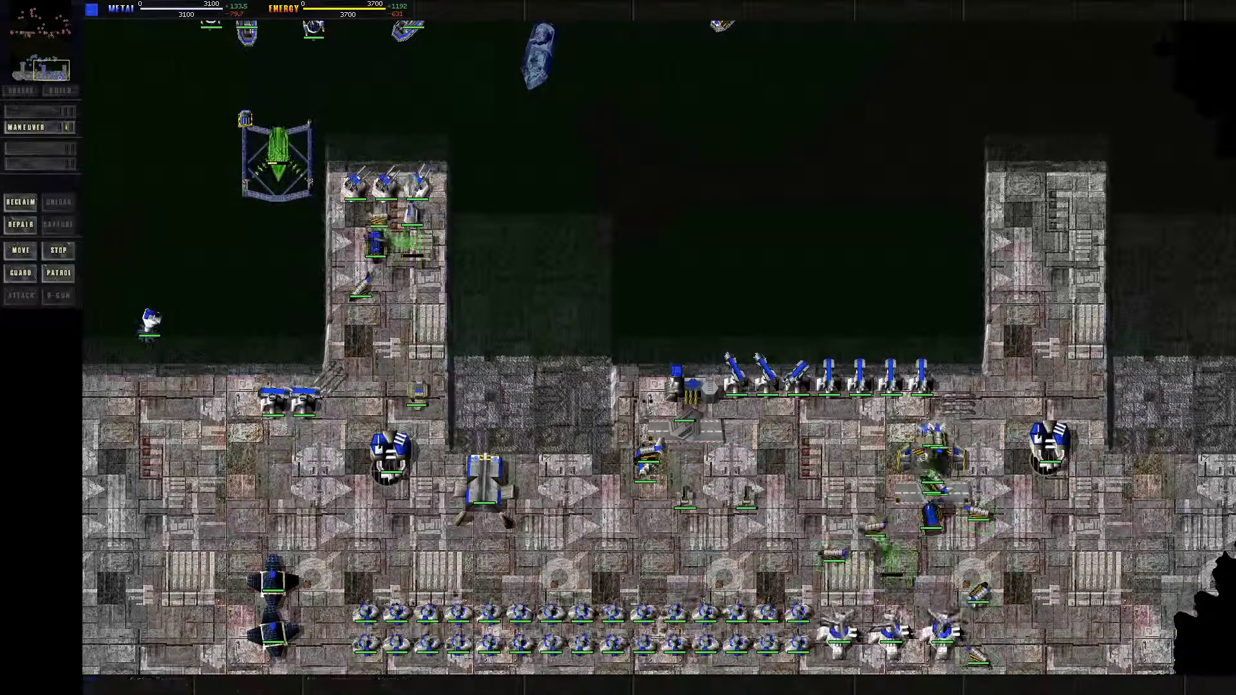
{"action": "key", "text": "Up"}
- Inspect a shipyard and the ships by the western shipyards, then select the Piranha submarine
{"action": "left_click", "coordinate": [578, 214]}
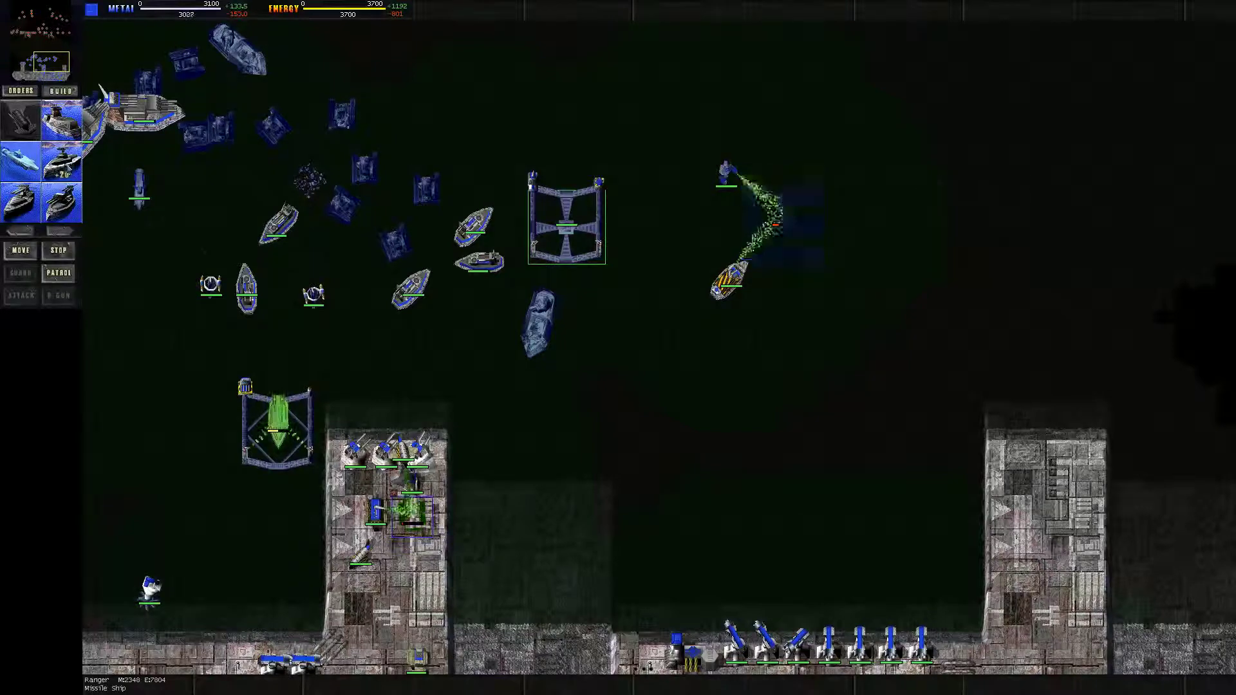
{"action": "key", "text": "Escape"}
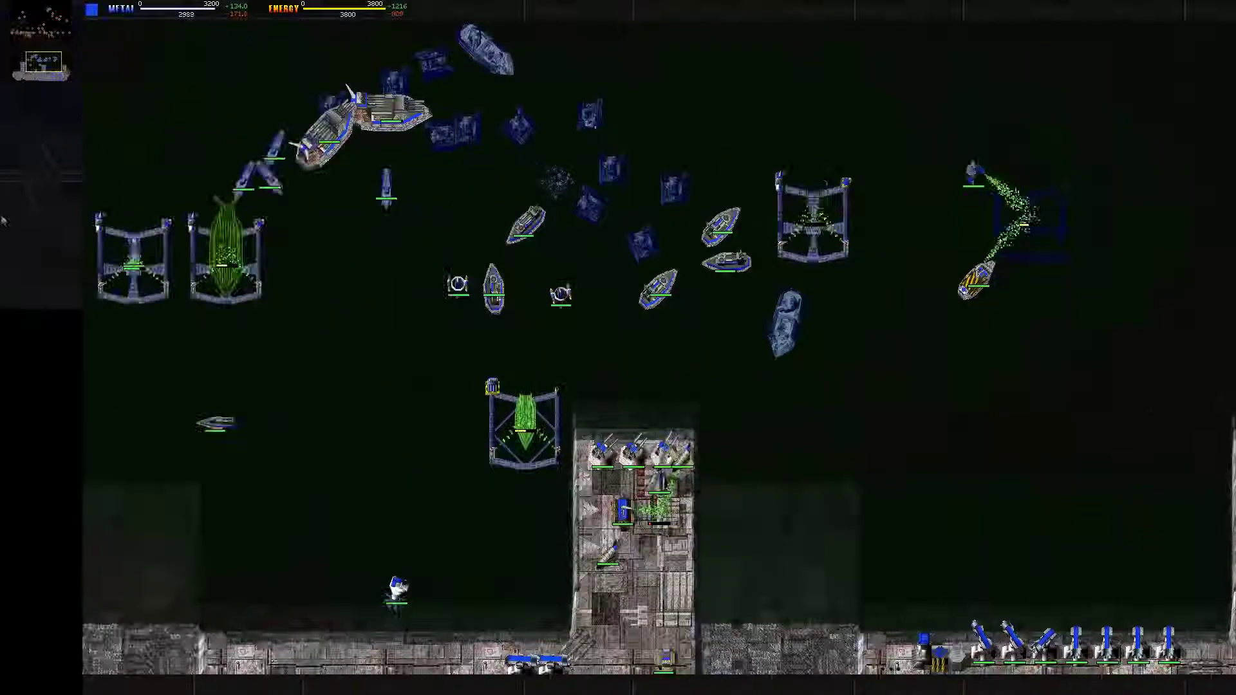
{"action": "key", "text": "Left"}
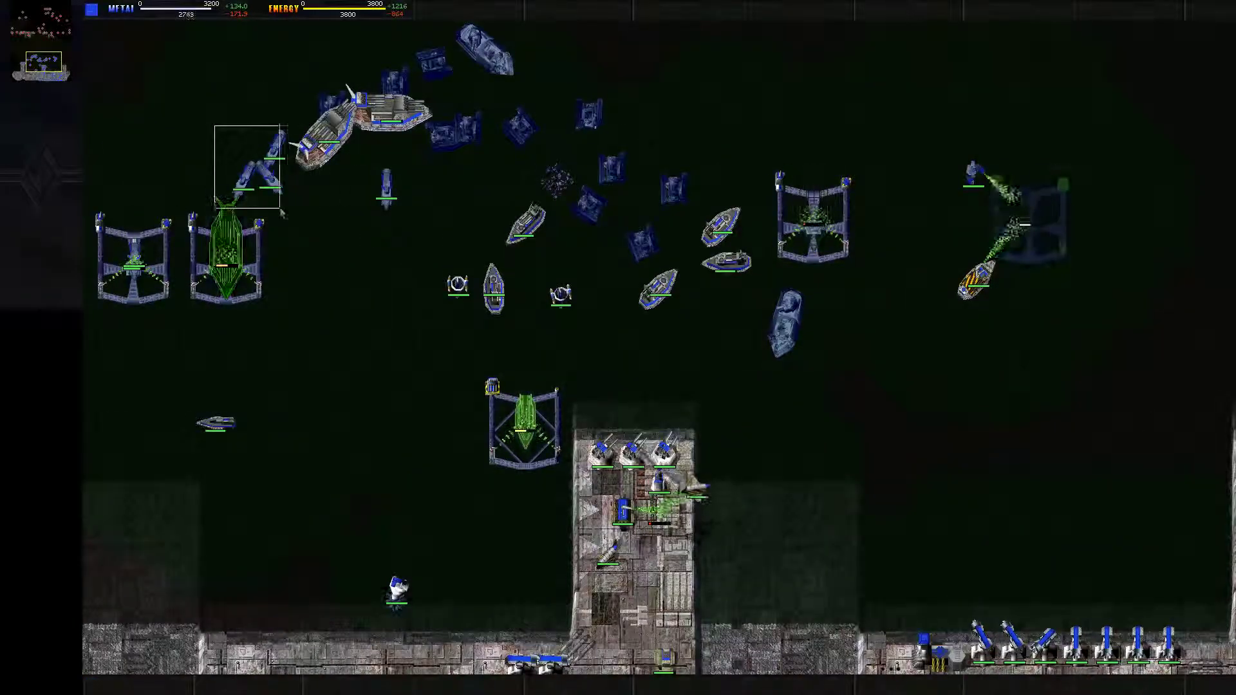
{"action": "left_click_drag", "start_coordinate": [216, 125], "coordinate": [278, 204]}
{"action": "key", "text": "Escape"}
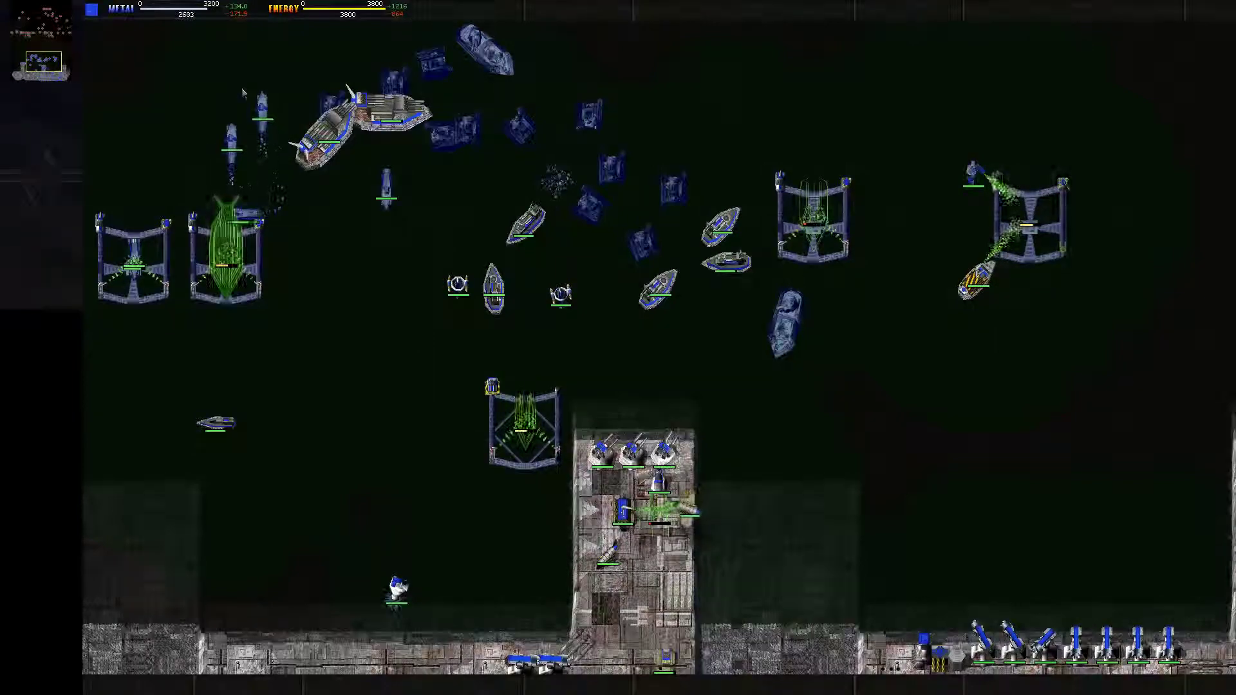
{"action": "key", "text": "Up"}
{"action": "left_click", "coordinate": [348, 275]}
{"action": "key", "text": "Escape"}
{"action": "left_click", "coordinate": [256, 273]}
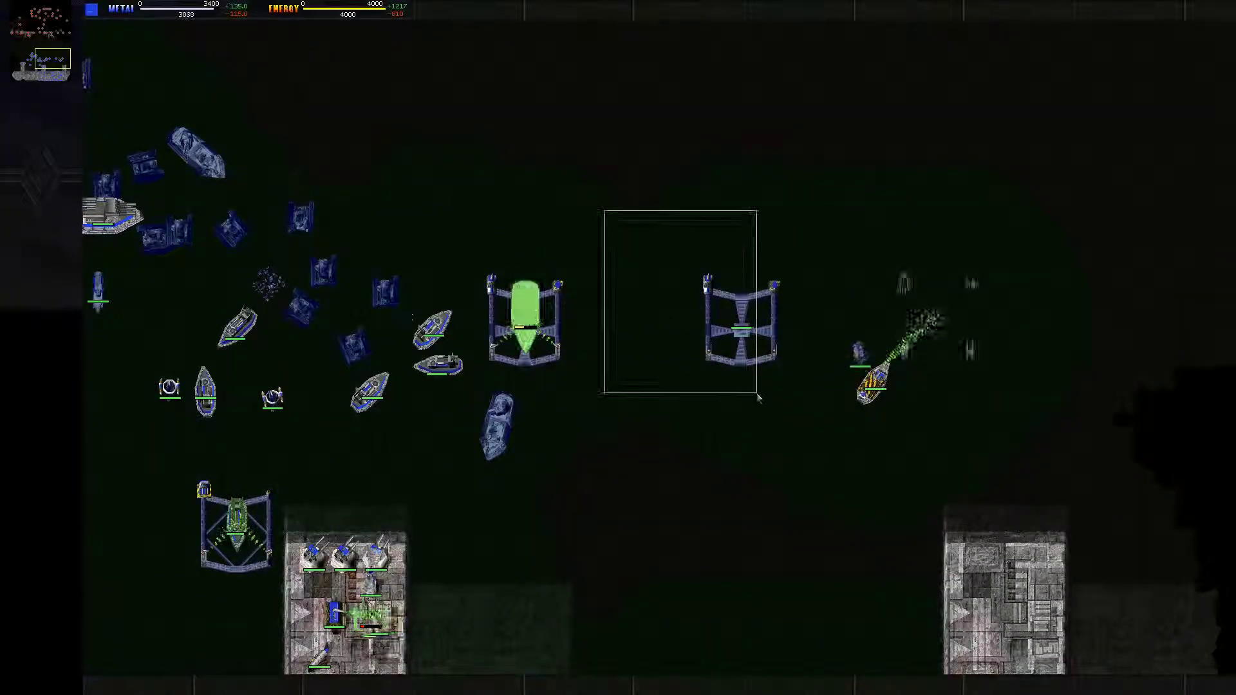
- Check the centre shipyard, then order a Millennium battleship from the right-hand shipyard
{"action": "left_click_drag", "start_coordinate": [605, 211], "coordinate": [757, 397]}
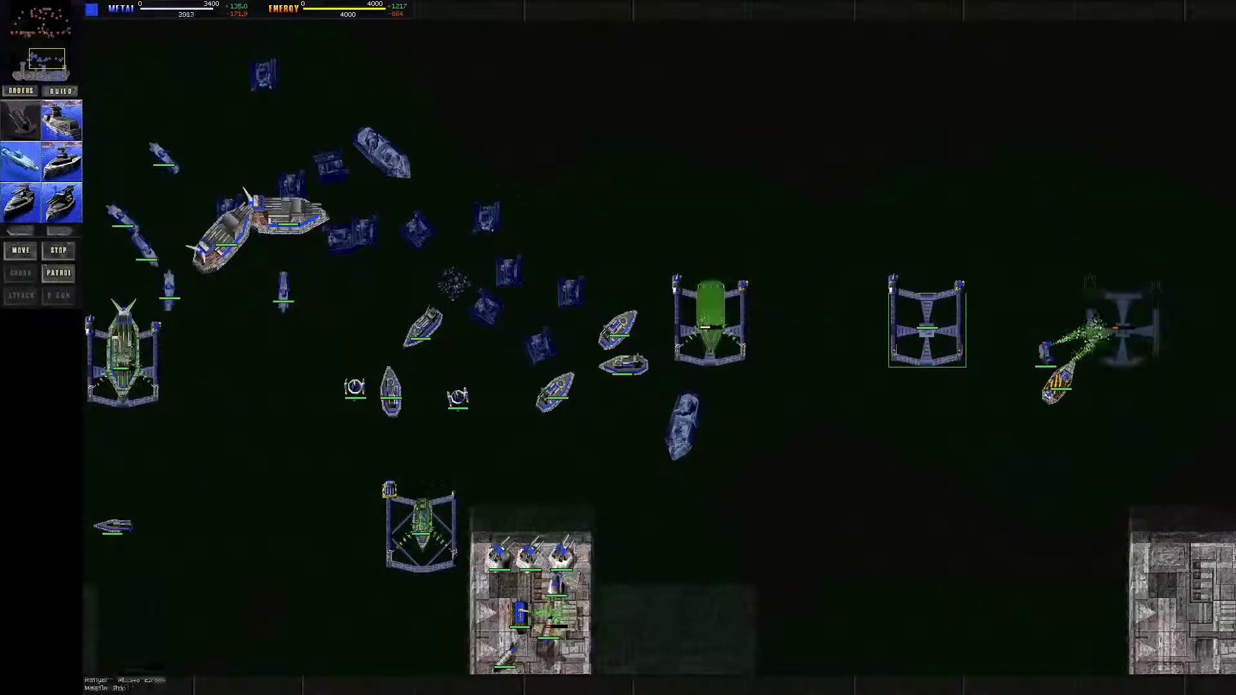
{"action": "right_click", "coordinate": [278, 283]}
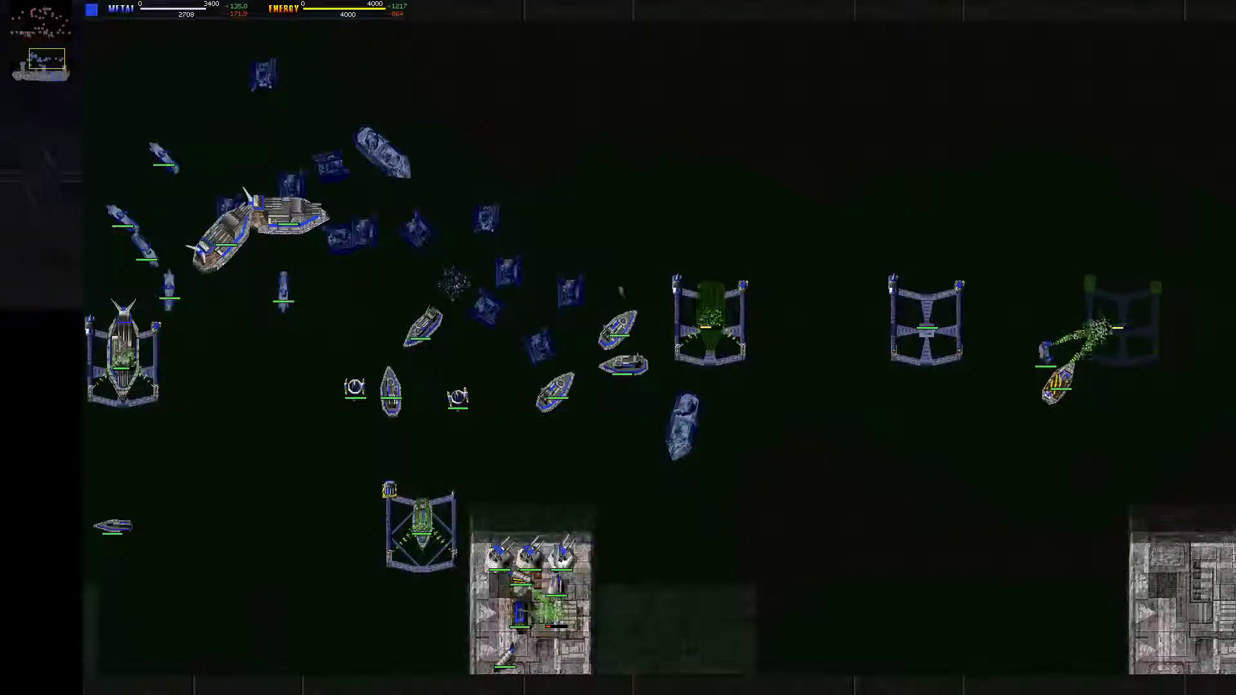
{"action": "key", "text": "Right"}
{"action": "left_click", "coordinate": [741, 324]}
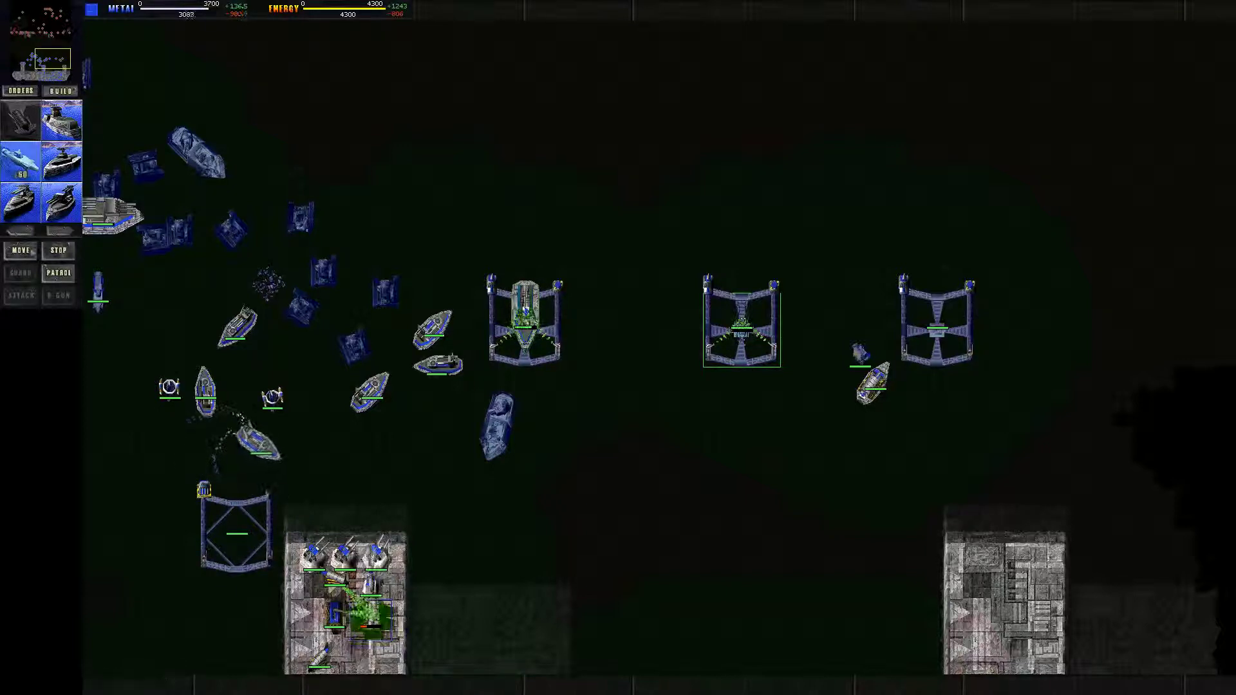
{"action": "left_click", "coordinate": [937, 324]}
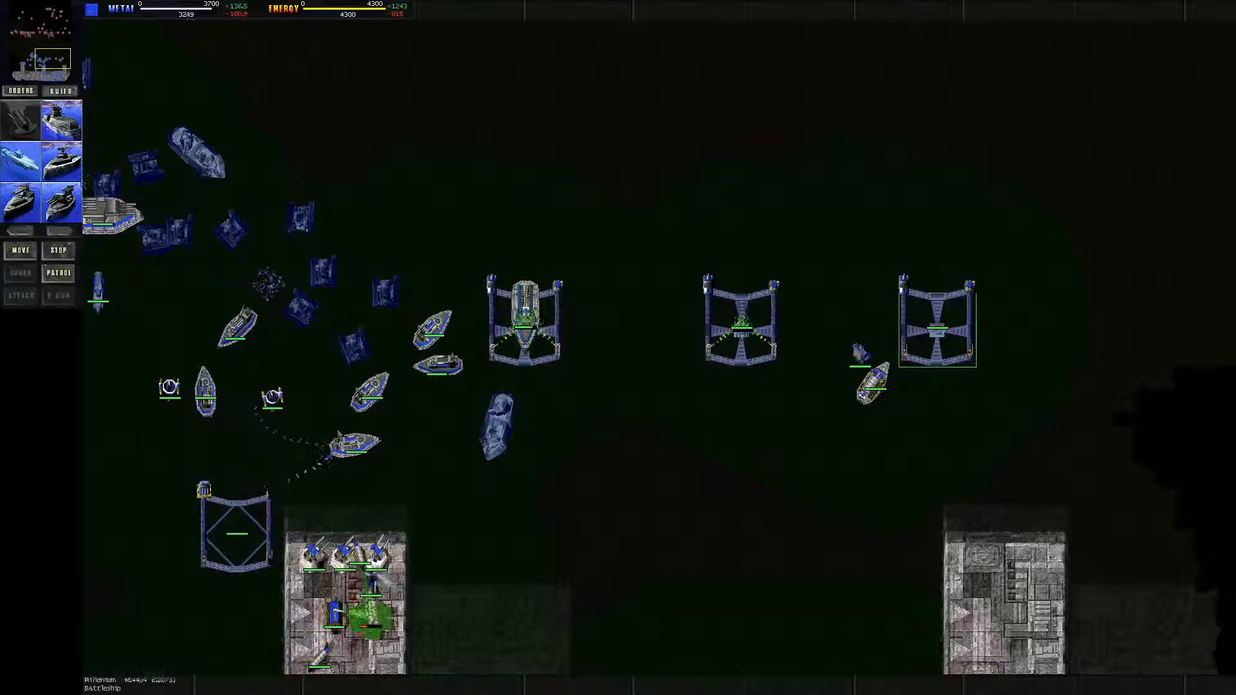
{"action": "left_click", "coordinate": [61, 233]}
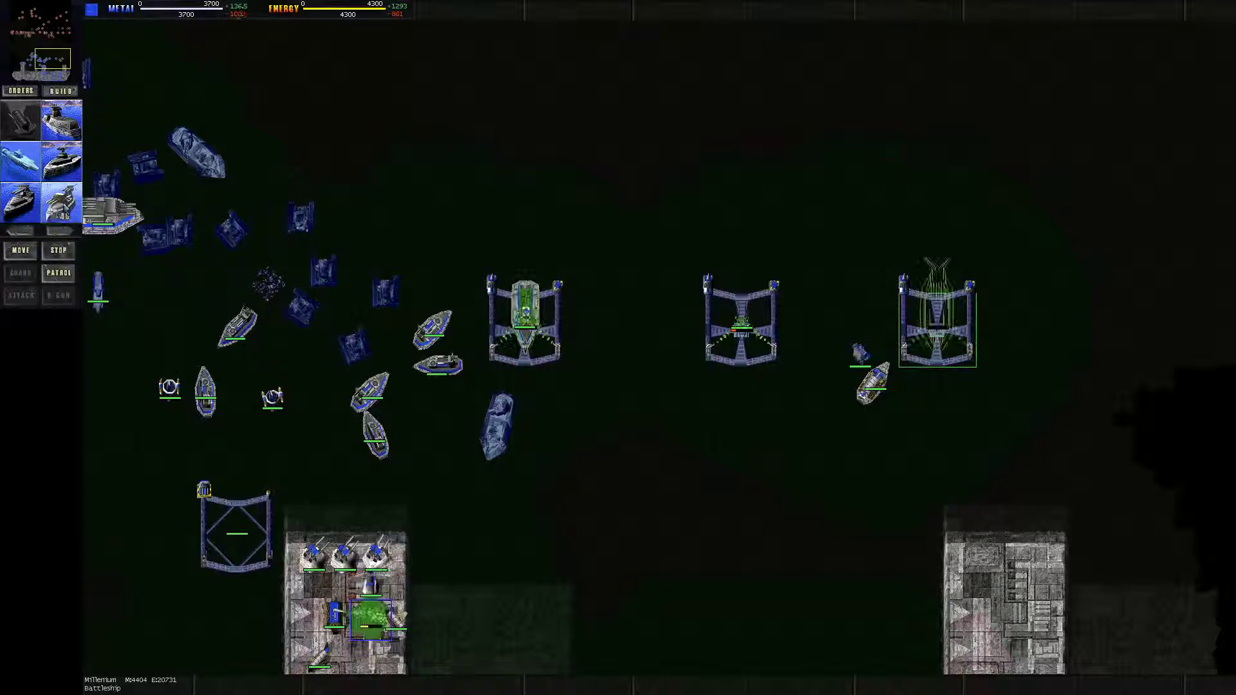
- Browse the right-hand shipyard's ship build pages and check the construction ship
{"action": "left_click", "coordinate": [20, 233]}
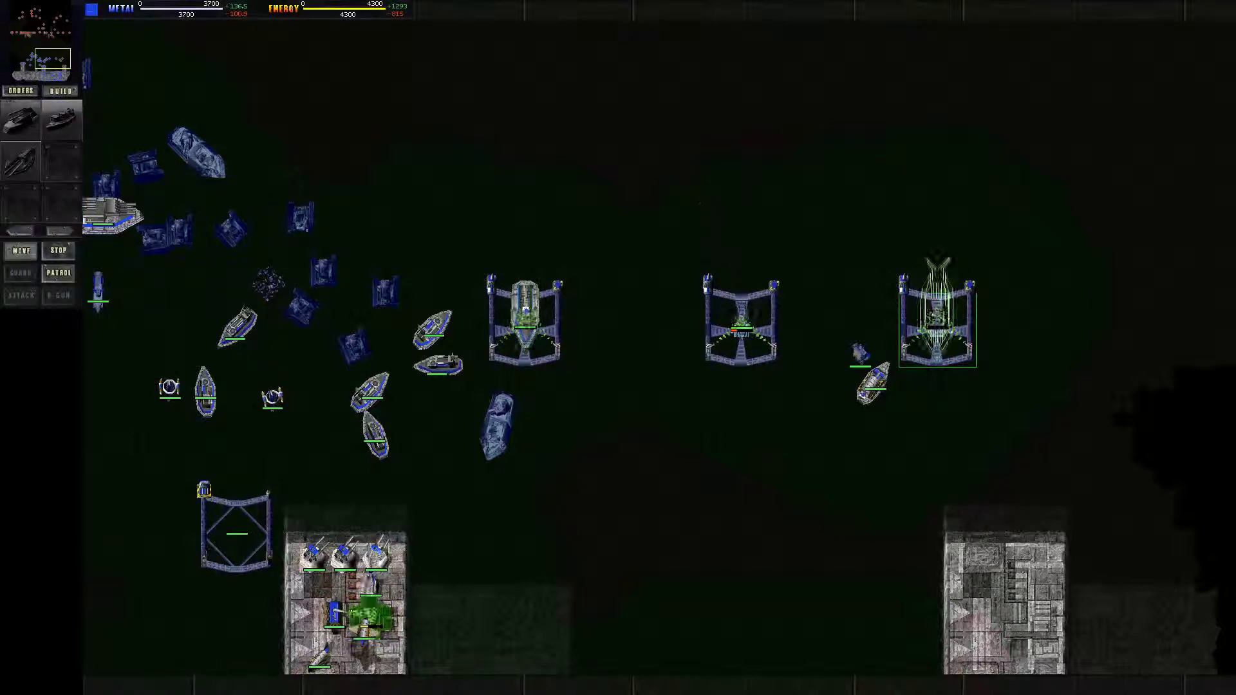
{"action": "left_click", "coordinate": [522, 314]}
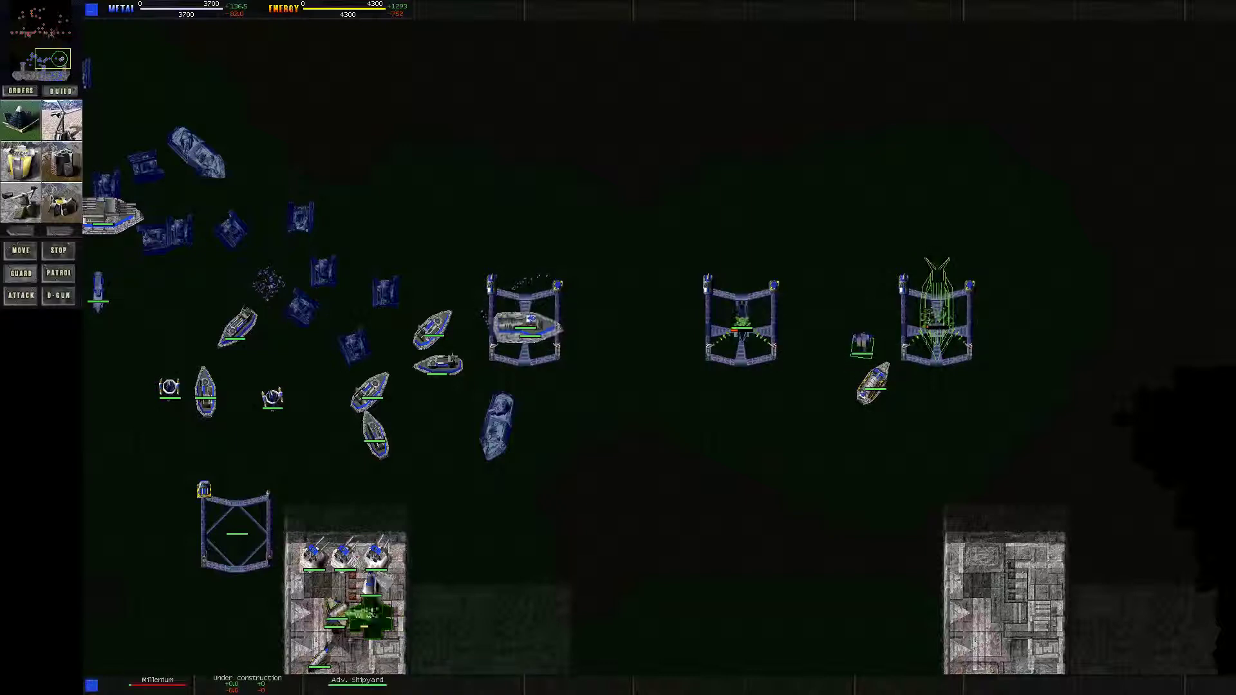
{"action": "left_click", "coordinate": [903, 324]}
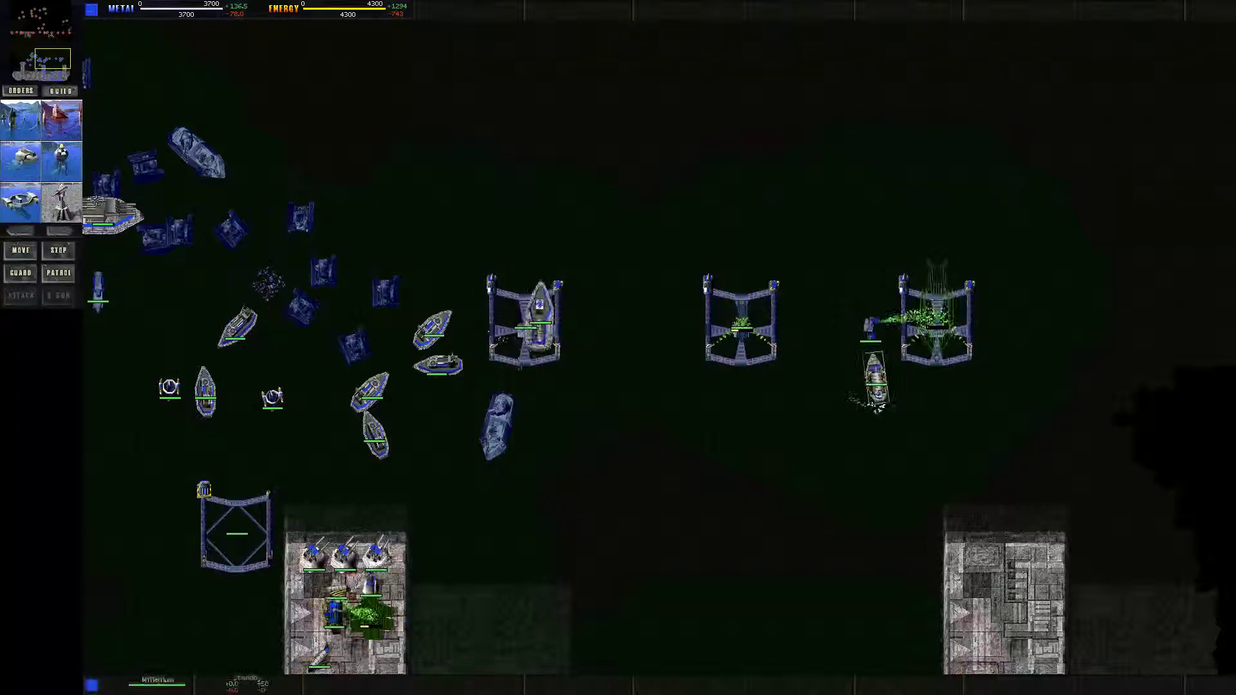
{"action": "left_click", "coordinate": [61, 232]}
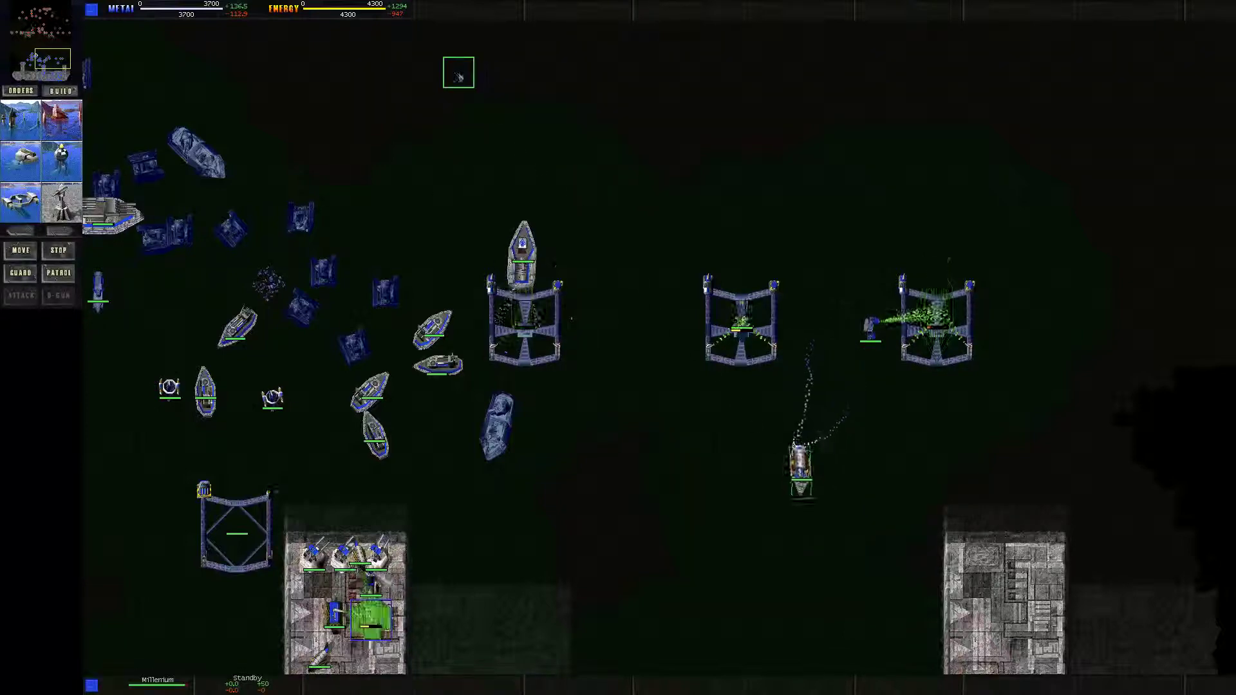
{"action": "right_click", "coordinate": [686, 248]}
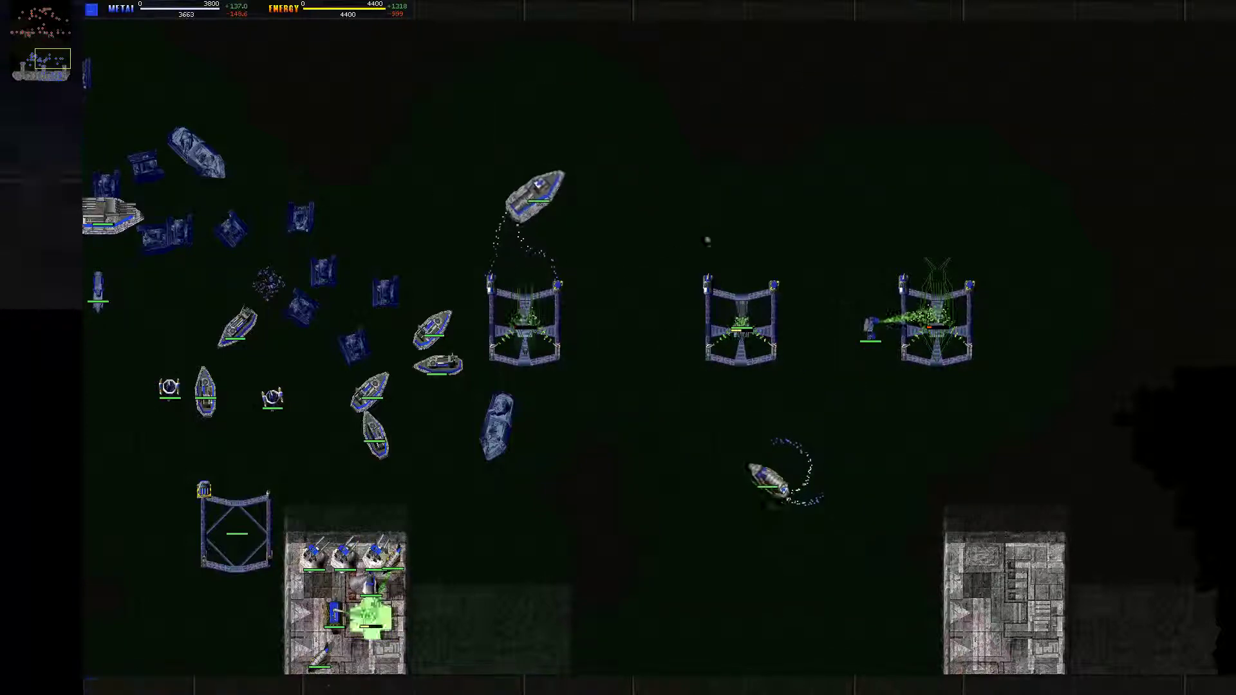
- Check the ship north of the shipyards and the middle shipyard, then return to the land base
{"action": "key", "text": "Down"}
{"action": "left_click_drag", "start_coordinate": [444, 87], "coordinate": [586, 170]}
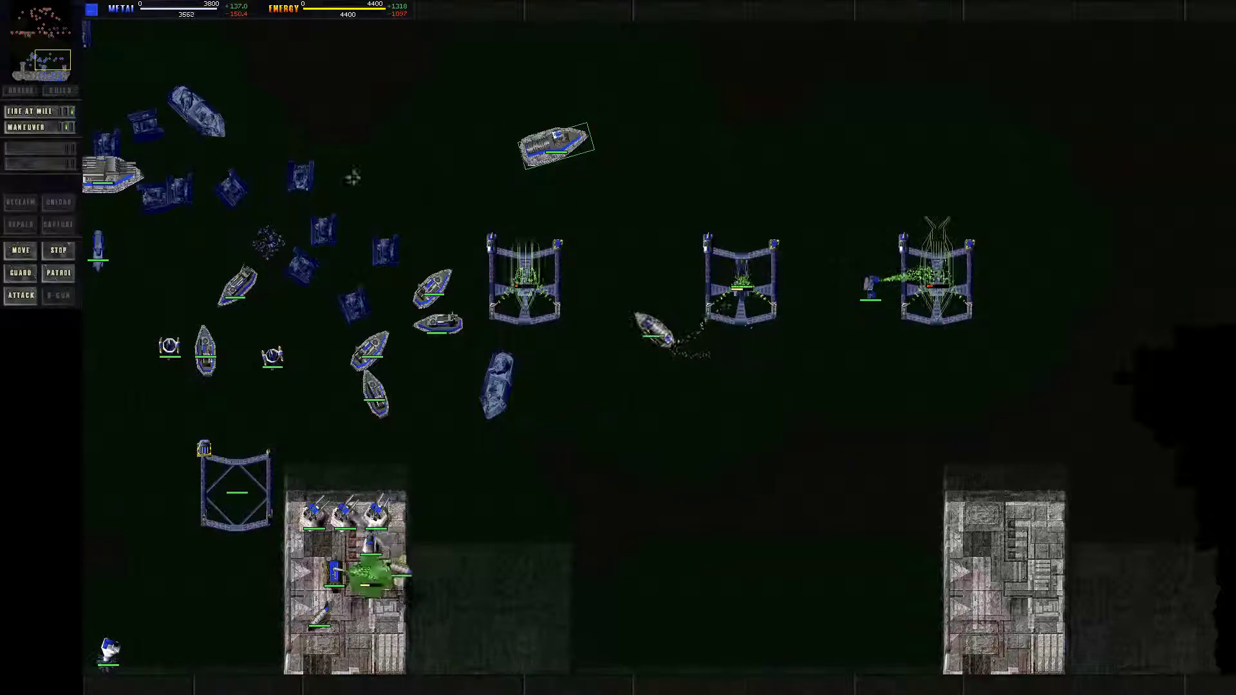
{"action": "key", "text": "Up"}
{"action": "key", "text": "Up"}
{"action": "right_click", "coordinate": [457, 50]}
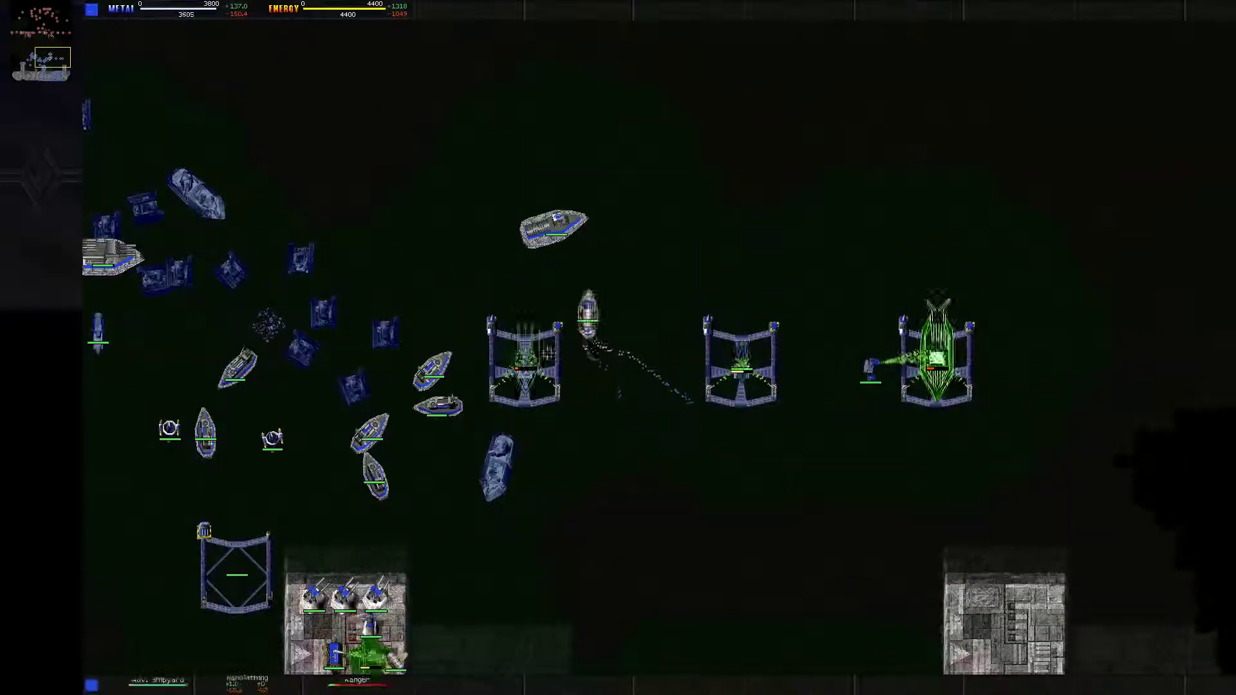
{"action": "left_click", "coordinate": [546, 356]}
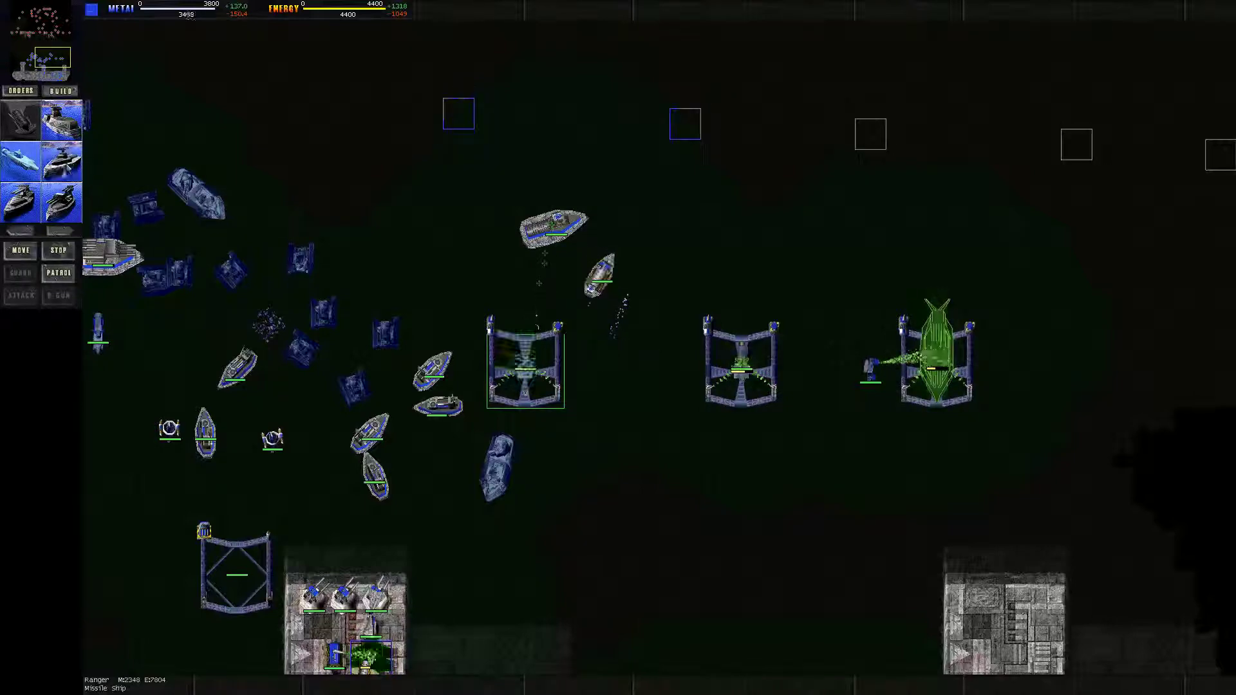
{"action": "key", "text": "Left"}
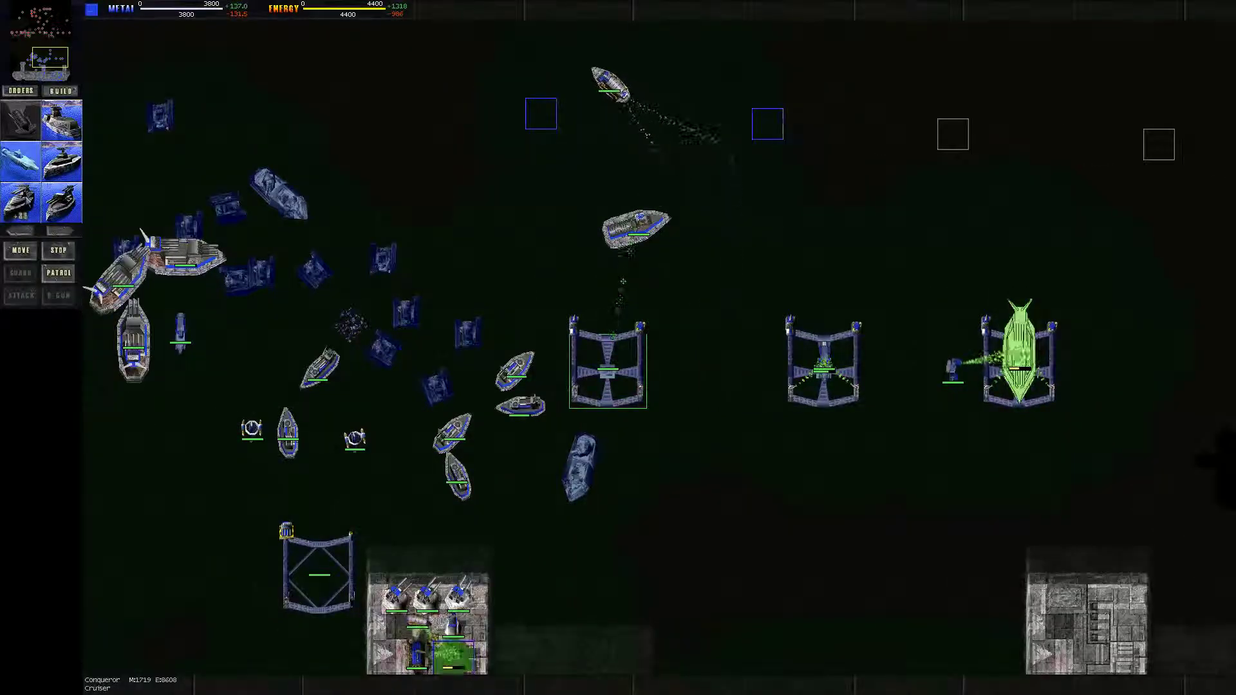
{"action": "key", "text": "Down"}
{"action": "key", "text": "Down"}
{"action": "key", "text": "Down"}
{"action": "key", "text": "Right"}
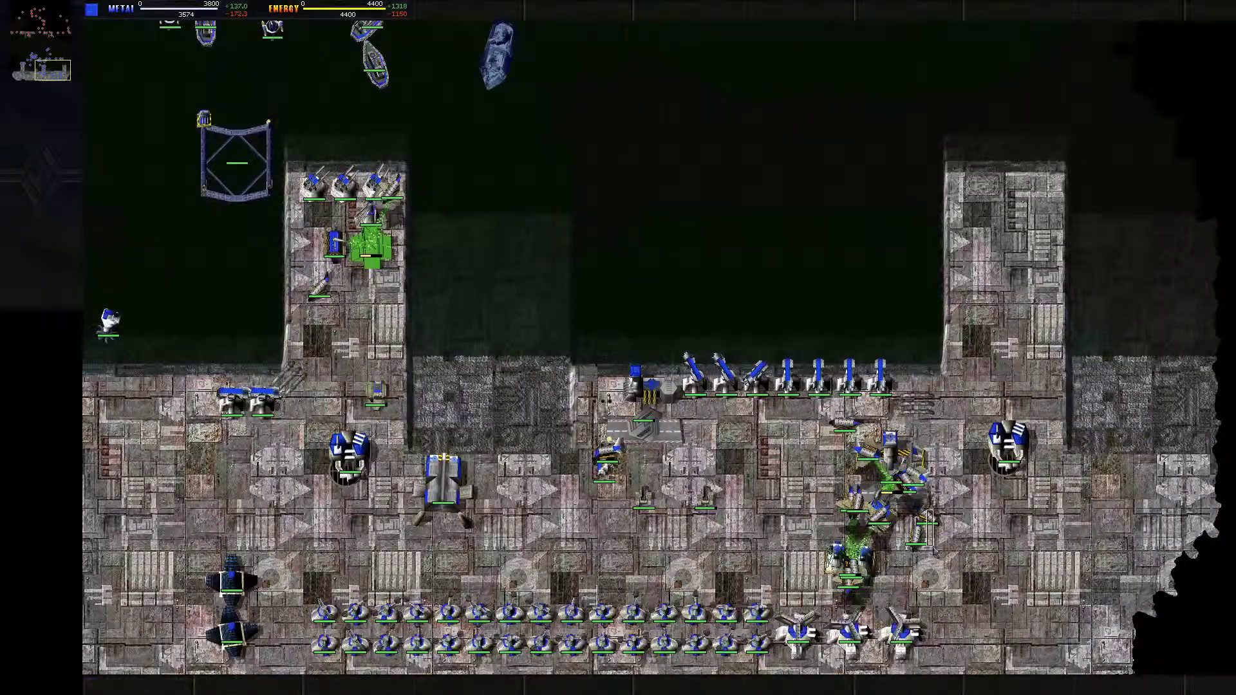
{"action": "left_click", "coordinate": [930, 537]}
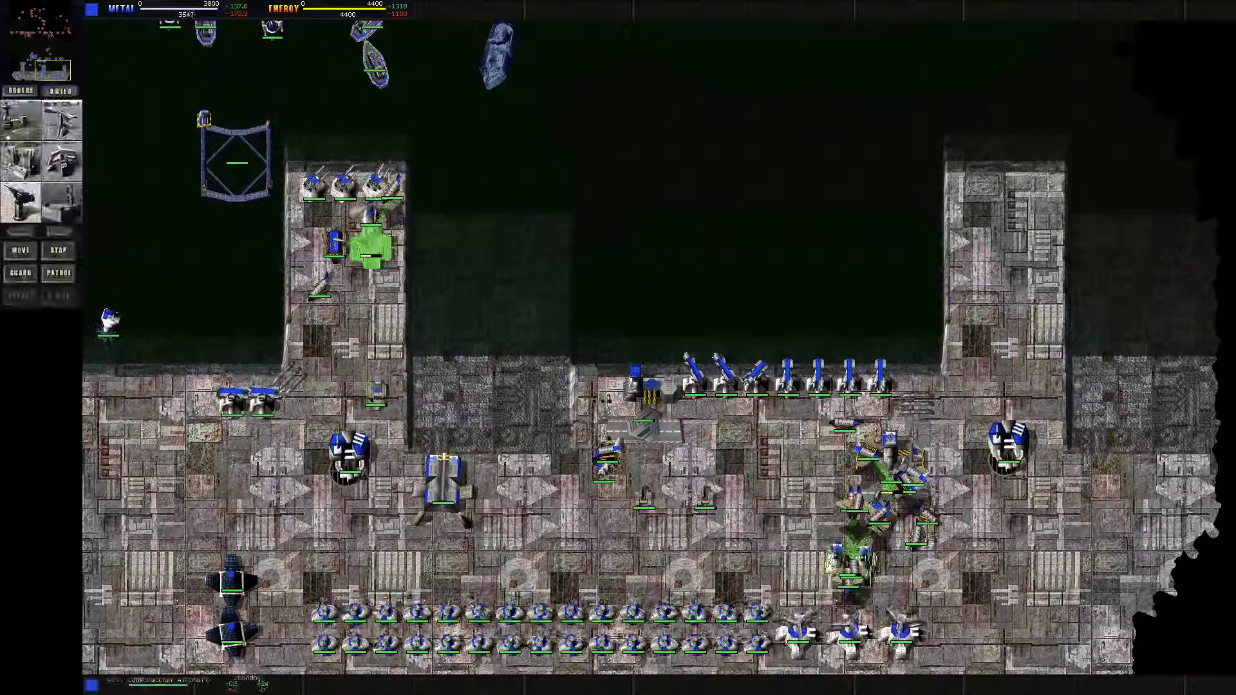
{"action": "left_click", "coordinate": [20, 89]}
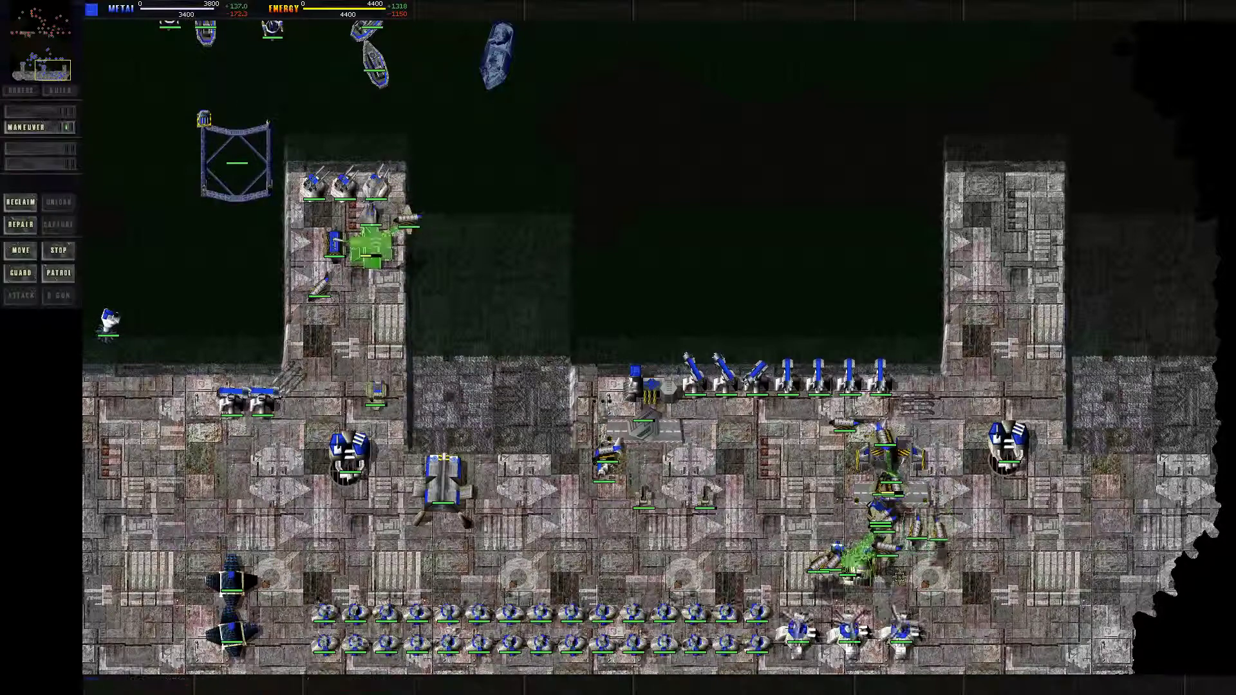
{"action": "left_click", "coordinate": [898, 542]}
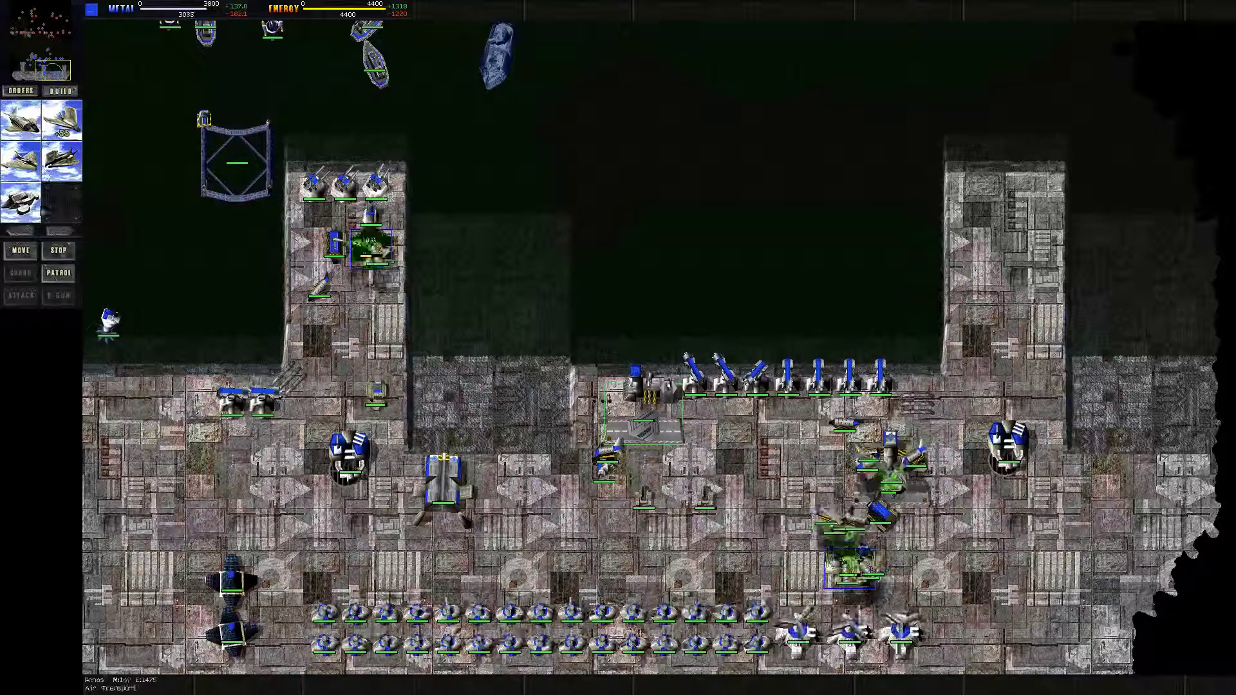
{"action": "left_click", "coordinate": [608, 456]}
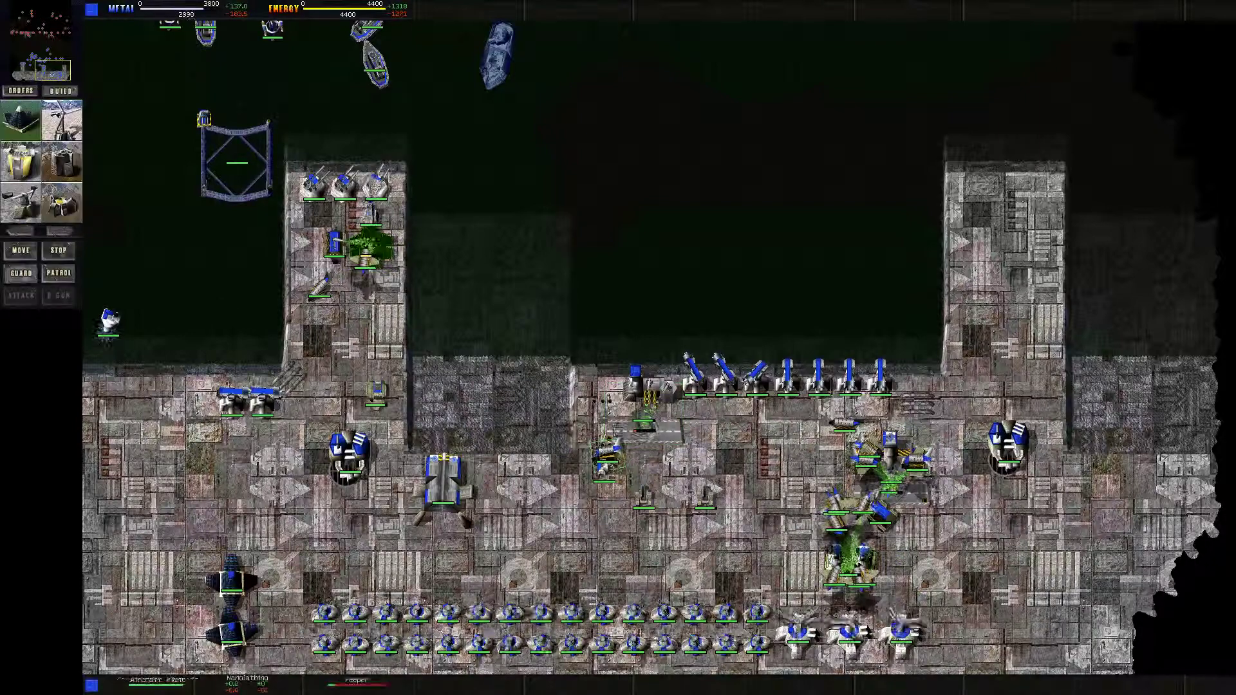
{"action": "key", "text": "Escape"}
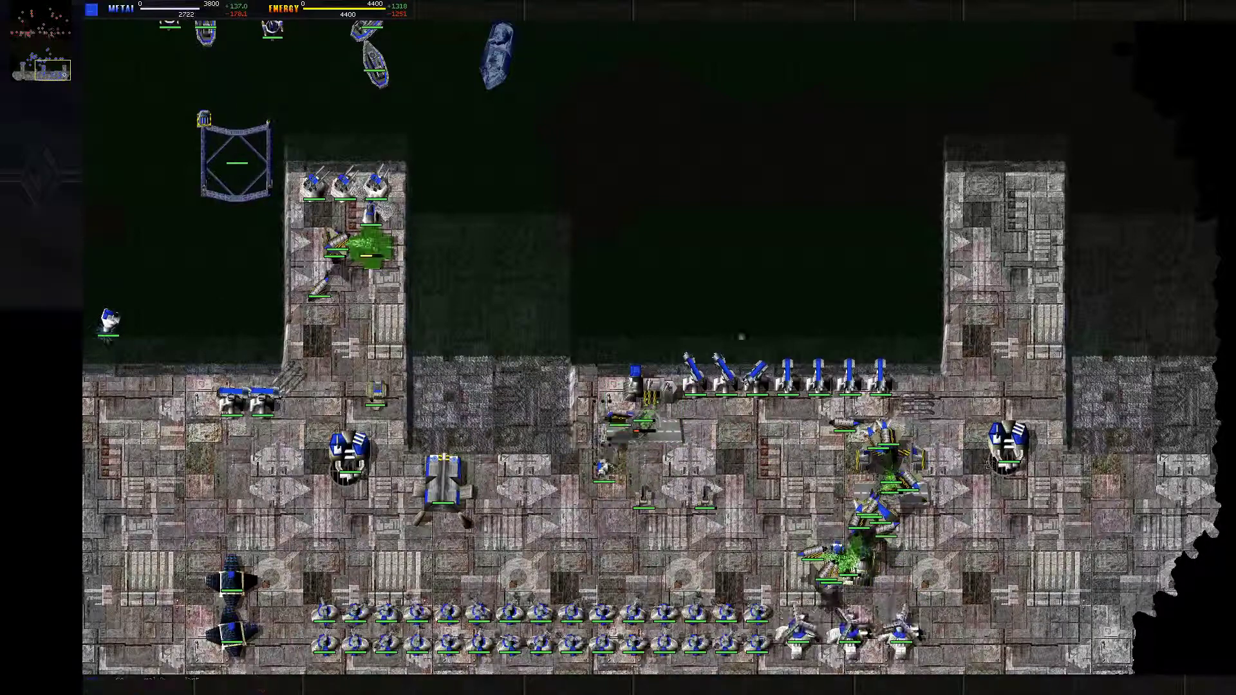
{"action": "left_click", "coordinate": [646, 422]}
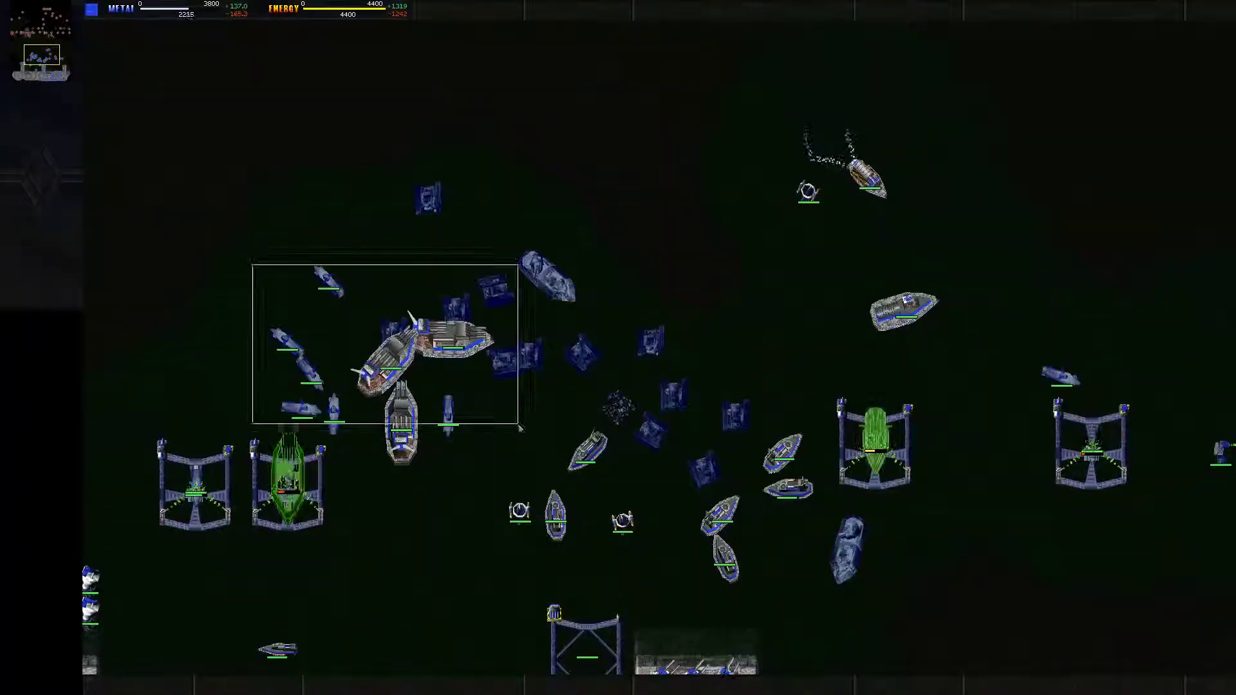
- Send the warships near the shipyards to the northeast
{"action": "left_click_drag", "start_coordinate": [254, 270], "coordinate": [519, 428]}
{"action": "left_click", "coordinate": [643, 151]}
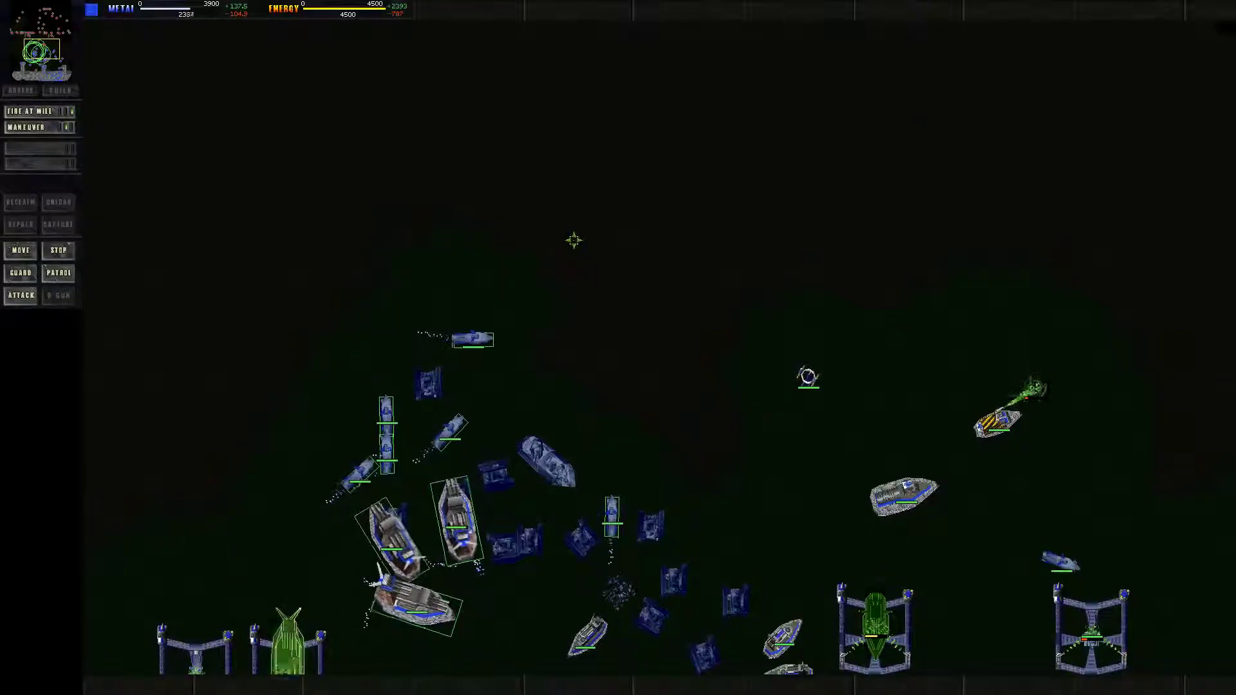
{"action": "right_click", "coordinate": [590, 266]}
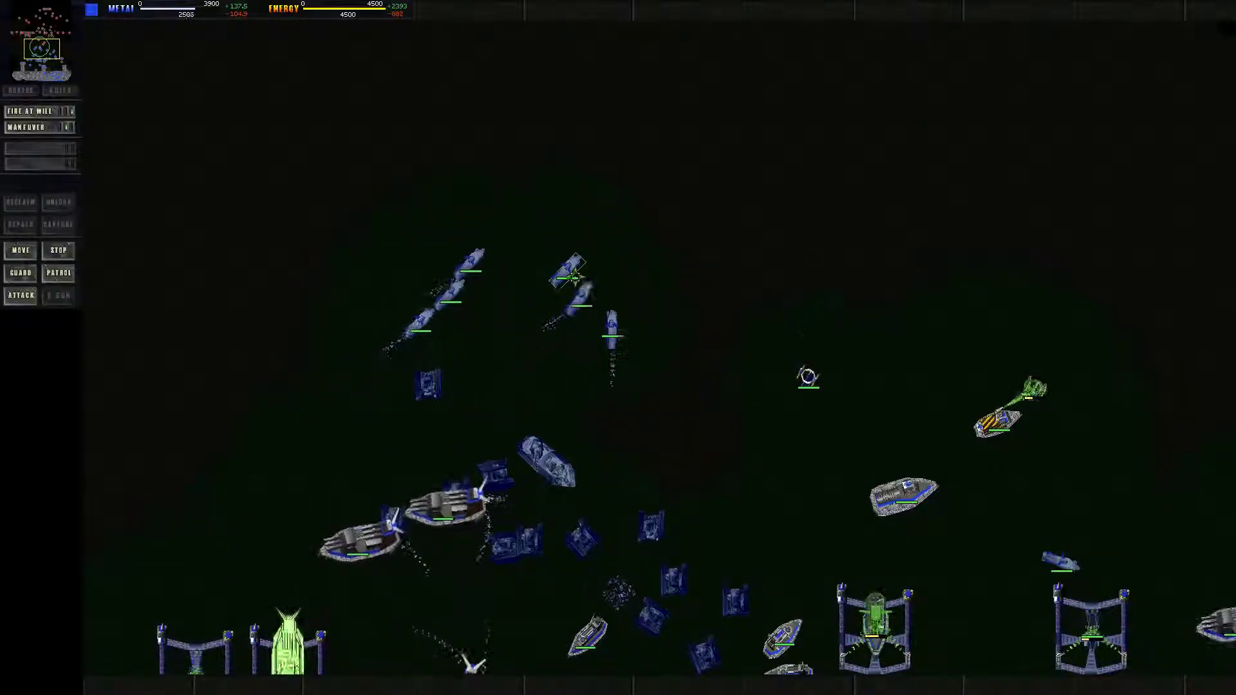
- Order a second group of warships to move, then pick a ship by the shipyards
{"action": "double_click", "coordinate": [573, 279]}
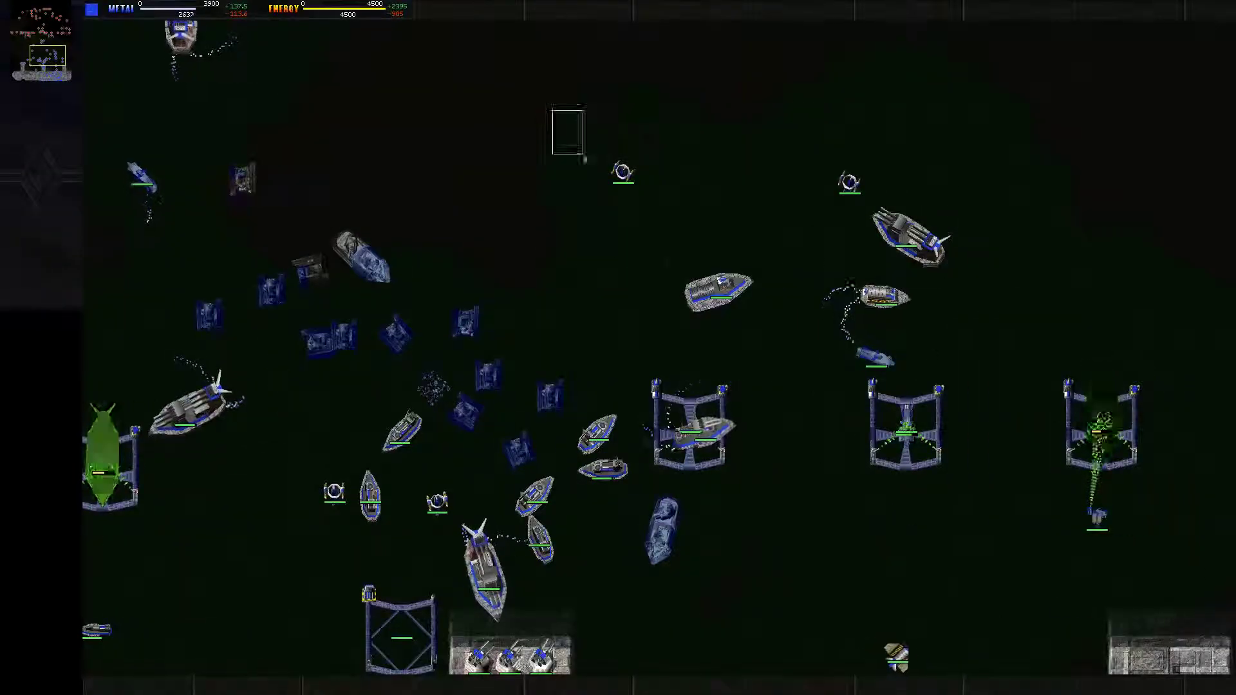
{"action": "left_click_drag", "start_coordinate": [551, 110], "coordinate": [585, 154]}
{"action": "right_click", "coordinate": [425, 173]}
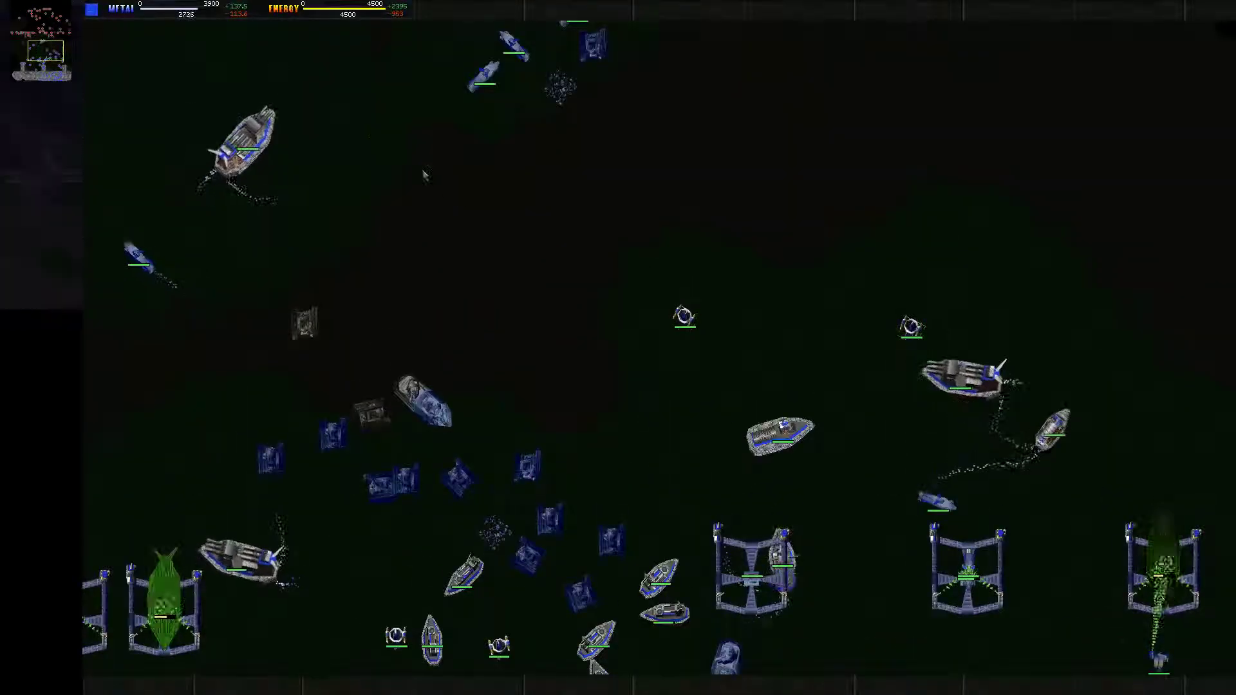
{"action": "left_click", "coordinate": [781, 435]}
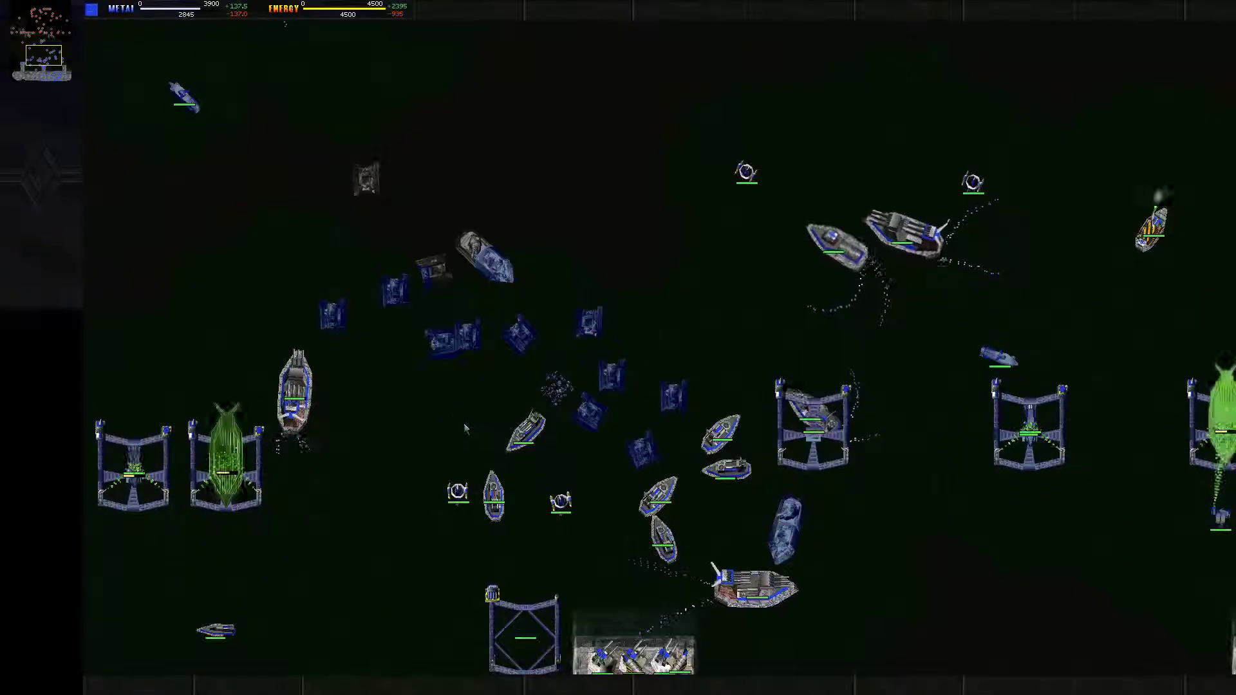
{"action": "left_click_drag", "start_coordinate": [451, 409], "coordinate": [751, 563]}
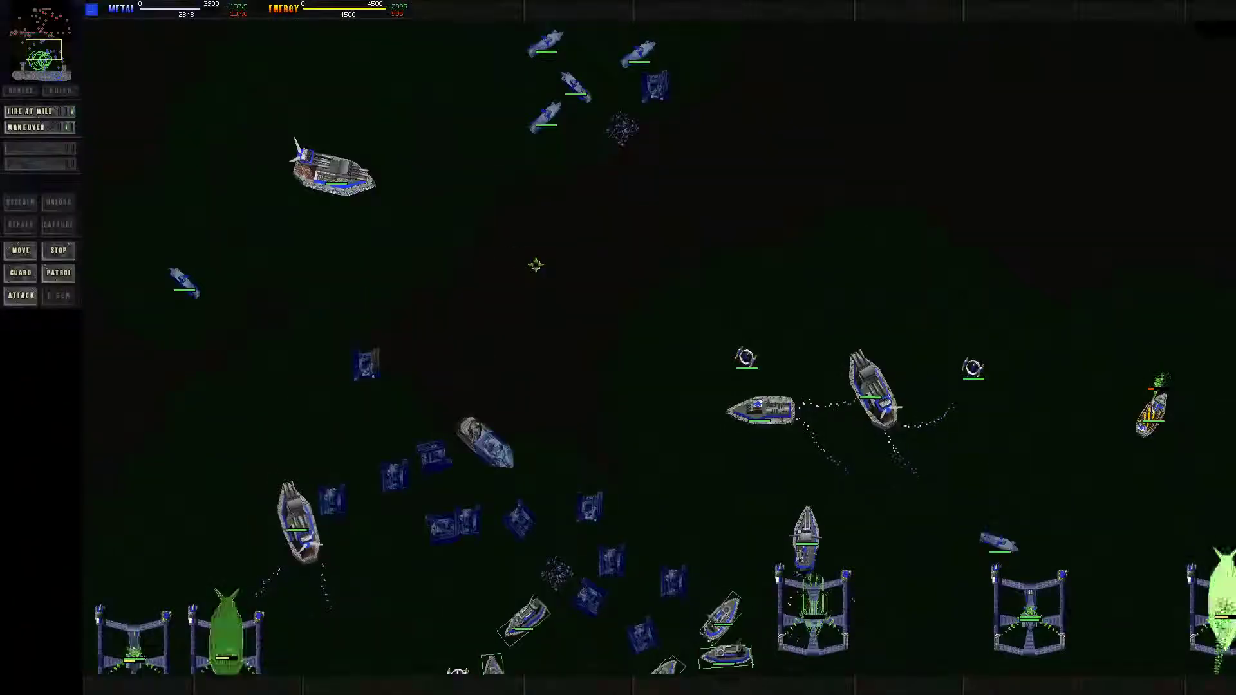
- Jump to the home base and select the aircraft factory and a newly launched aircraft
{"action": "left_click", "coordinate": [450, 237]}
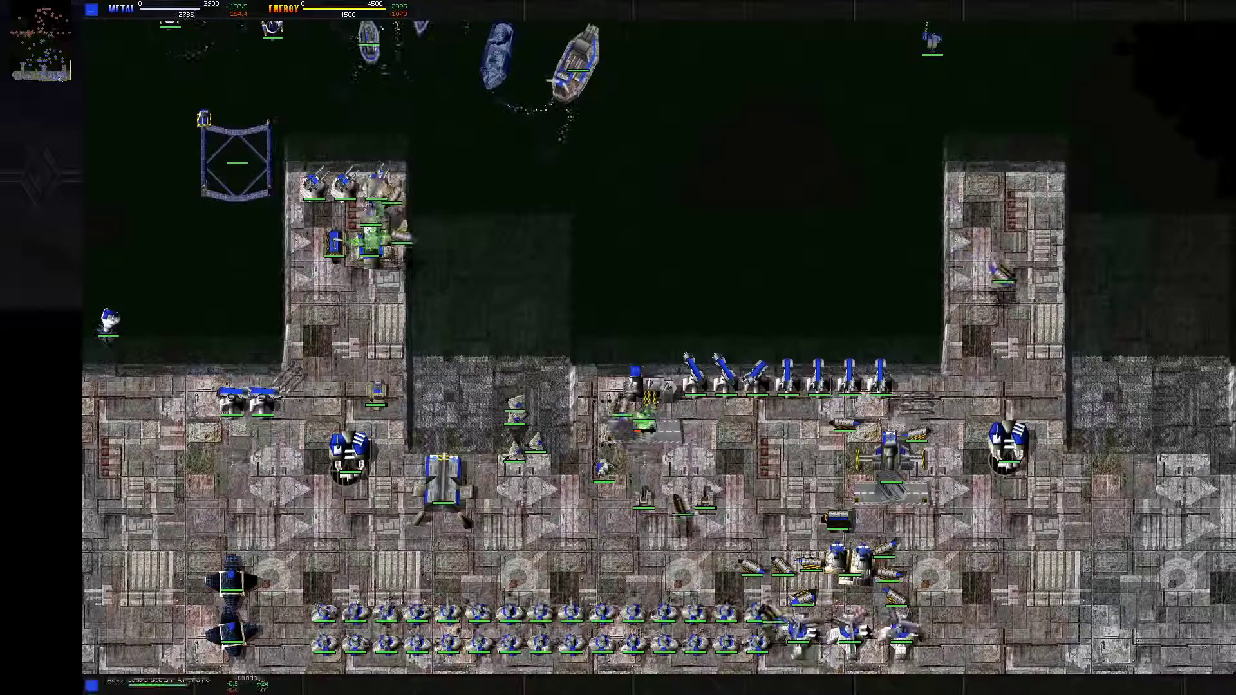
{"action": "left_click", "coordinate": [442, 483]}
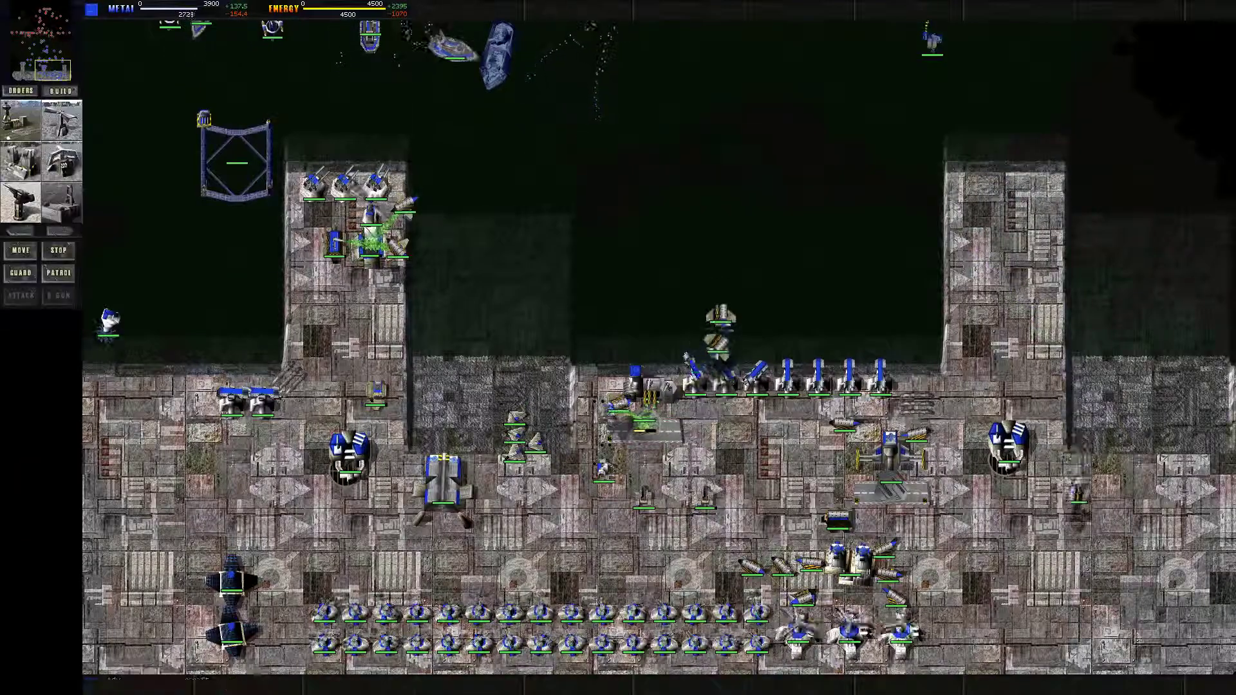
{"action": "key", "text": "Escape"}
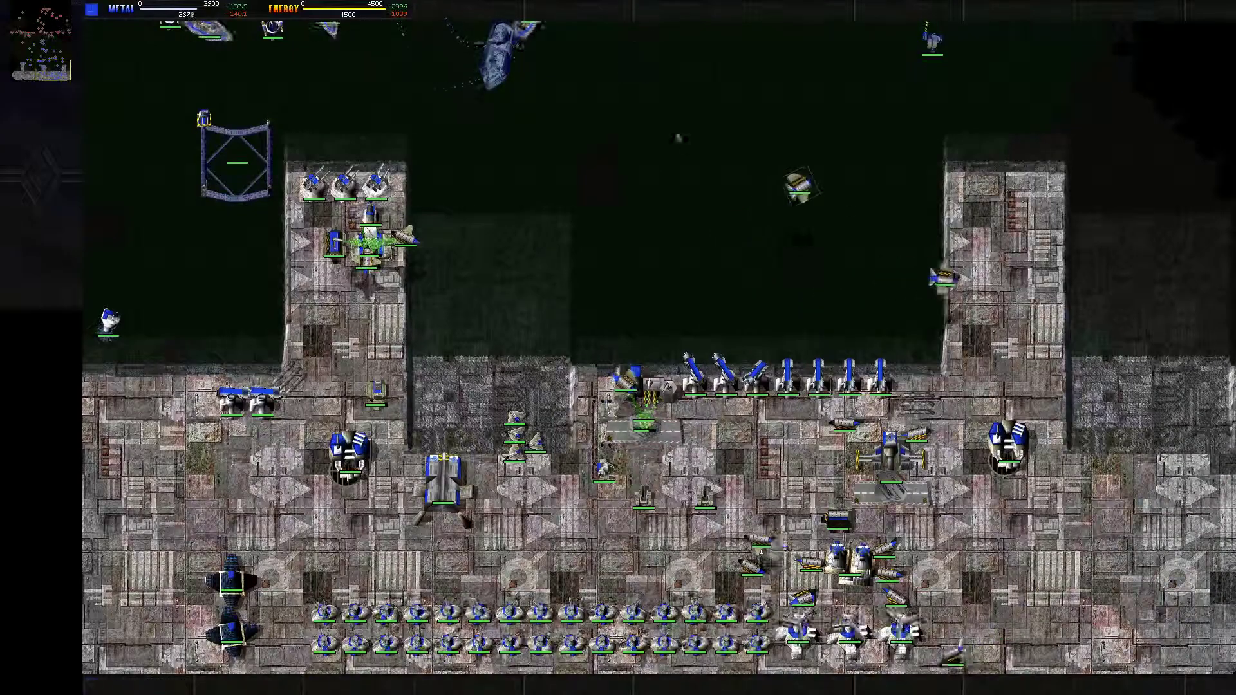
{"action": "left_click", "coordinate": [807, 186]}
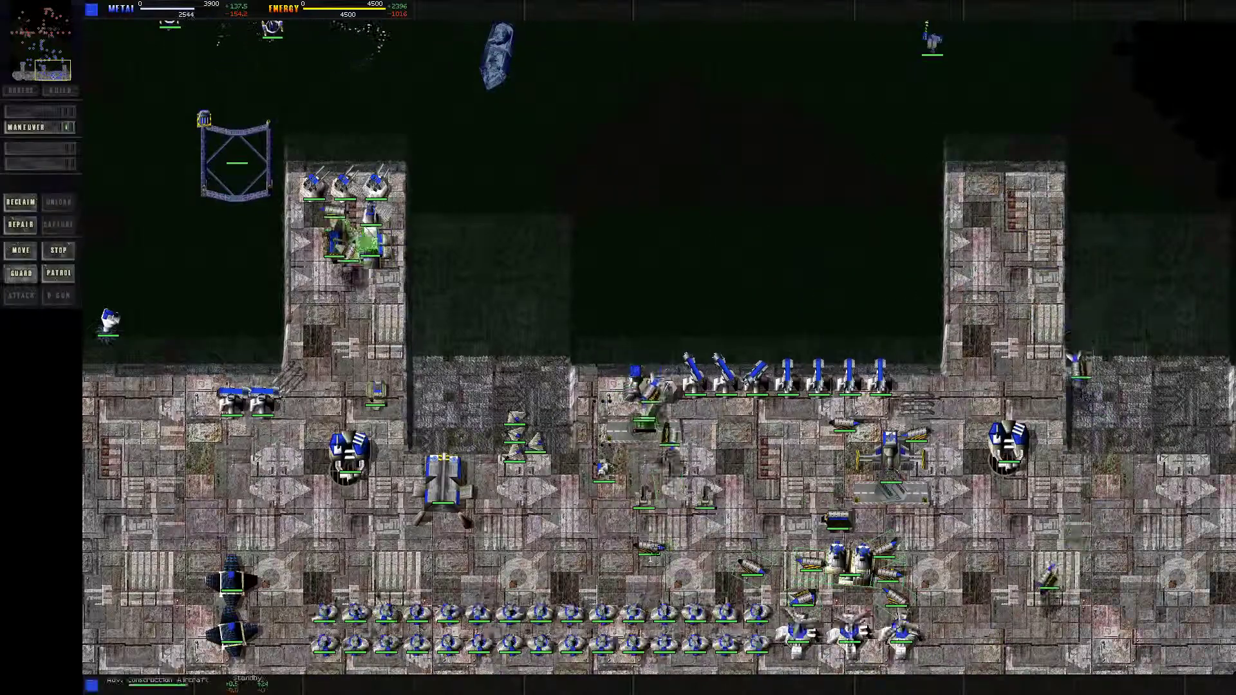
- Browse the aircraft's building pages, then recall saved ship group 1
{"action": "key", "text": "b"}
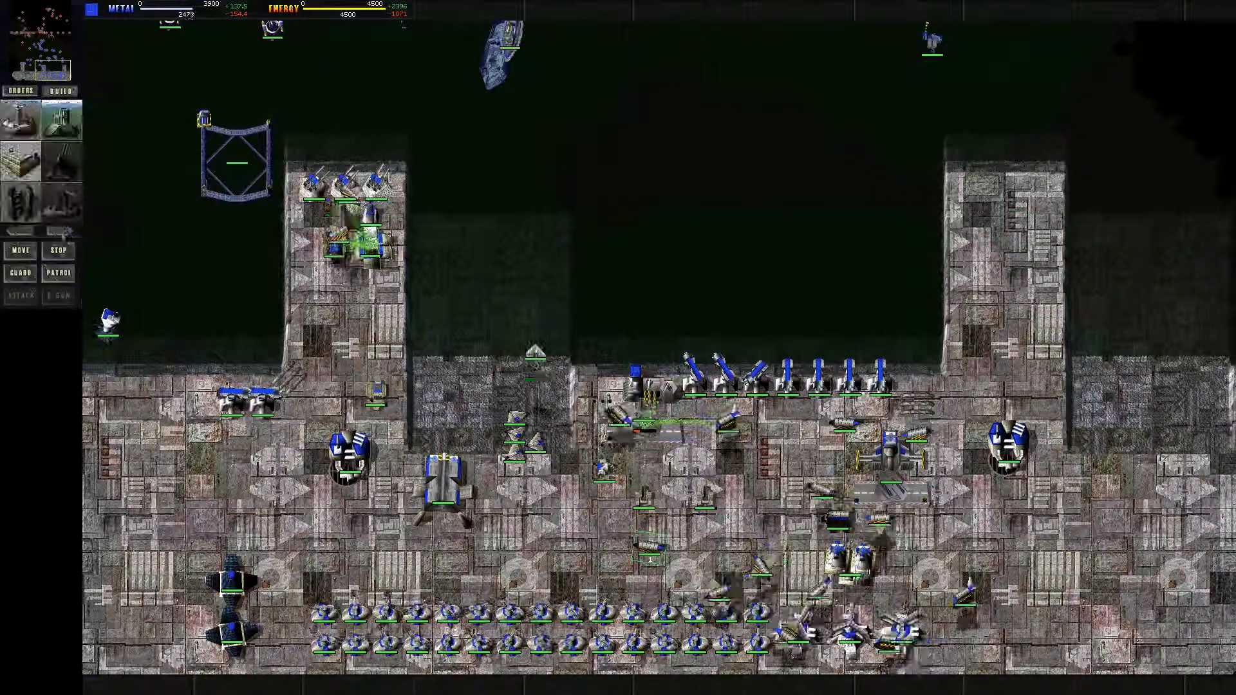
{"action": "key", "text": "b"}
{"action": "key", "text": "Left"}
{"action": "key", "text": "Left"}
{"action": "key", "text": "Left"}
{"action": "left_click", "coordinate": [31, 232]}
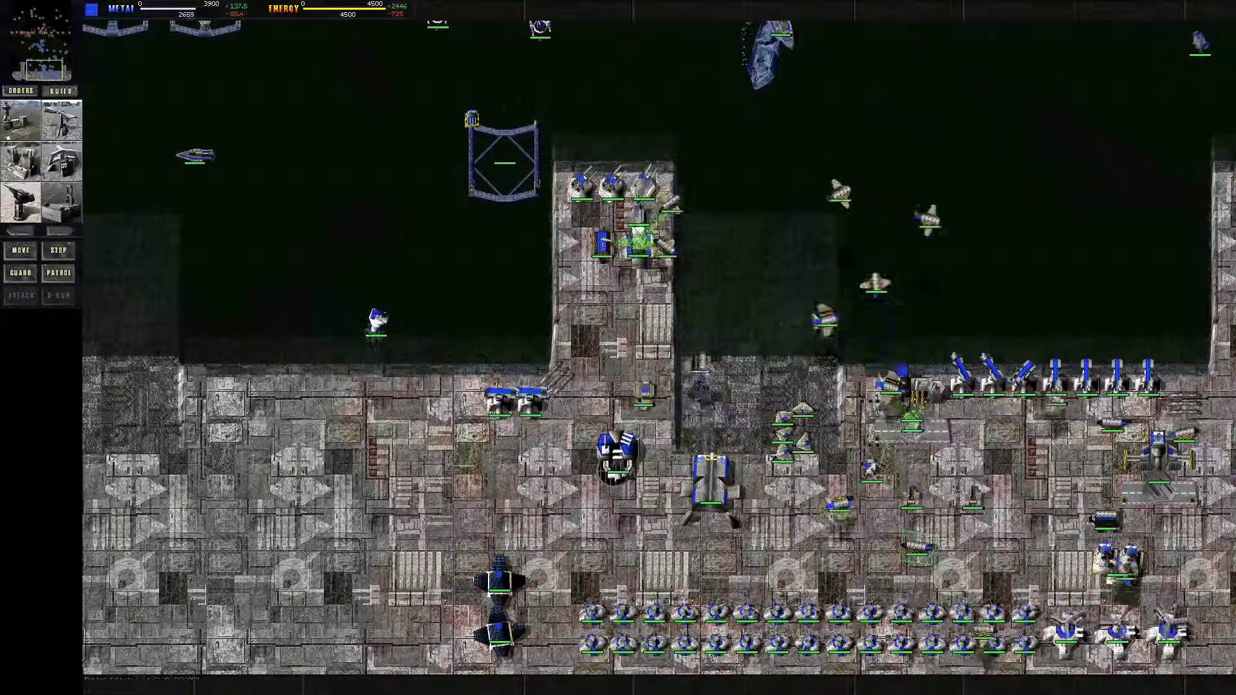
{"action": "key", "text": "Up"}
{"action": "key", "text": "Right"}
{"action": "key", "text": "1"}
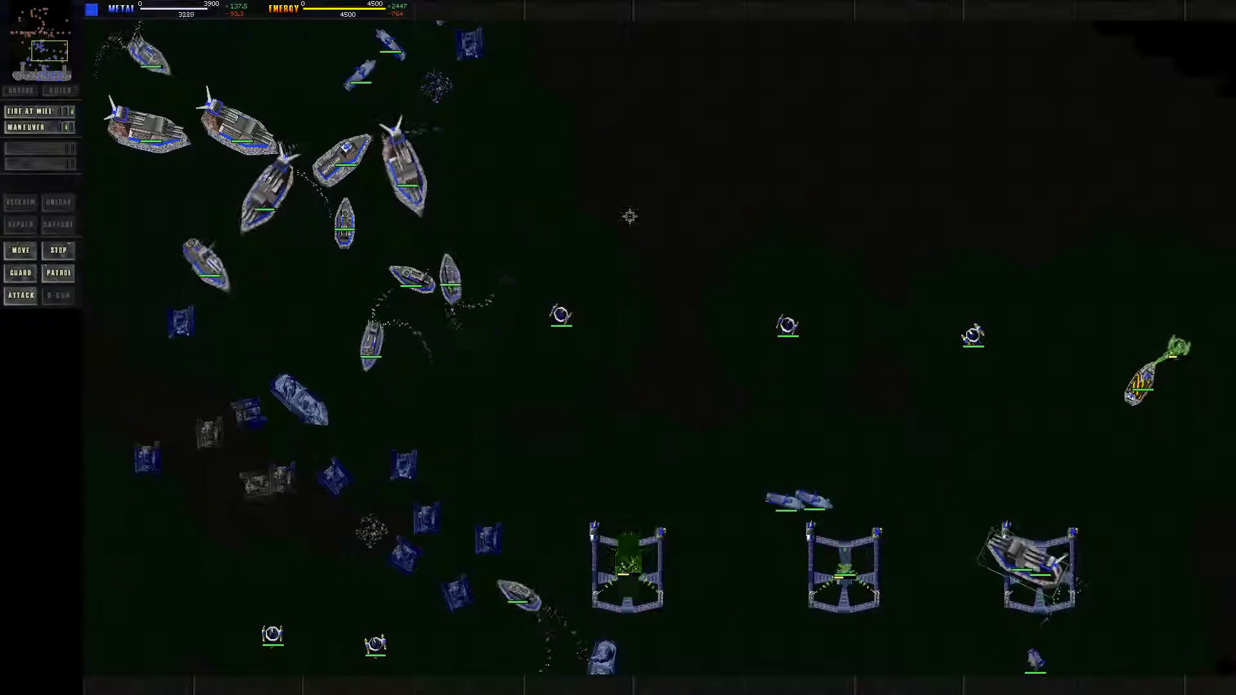
- Box-select the whole Arm fleet and follow it north to the Core fortress walls
{"action": "key", "text": "Up"}
{"action": "key", "text": "Left"}
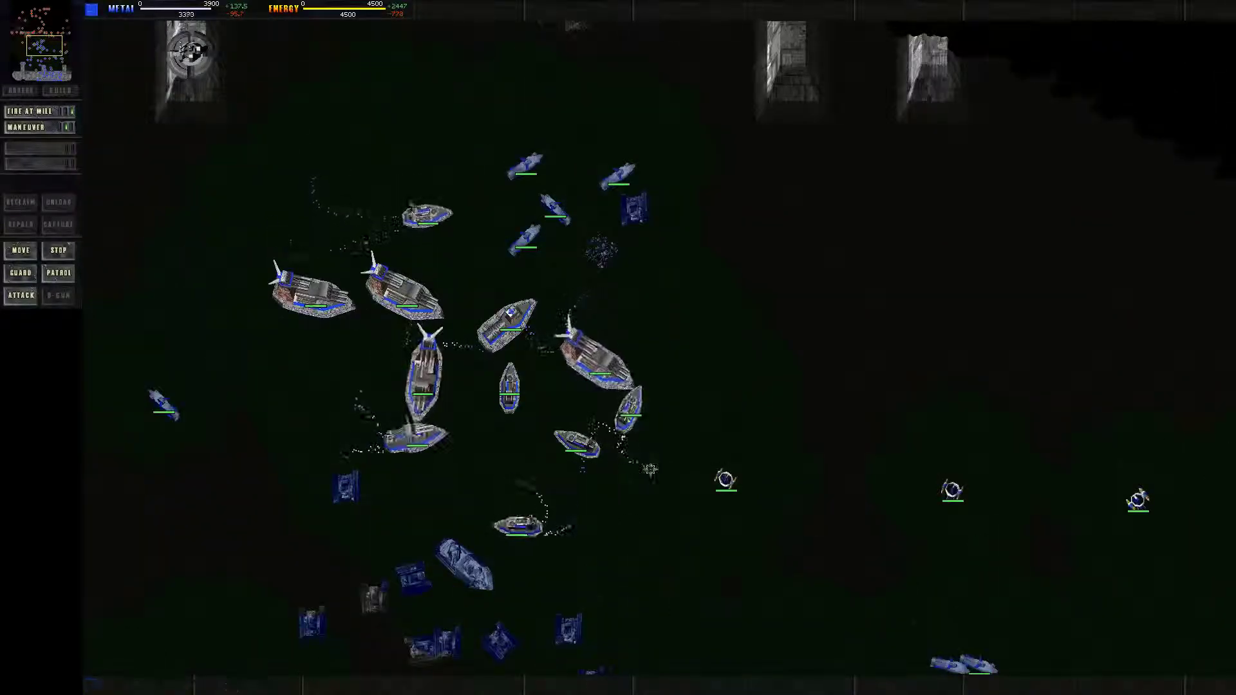
{"action": "left_click_drag", "start_coordinate": [222, 239], "coordinate": [763, 524]}
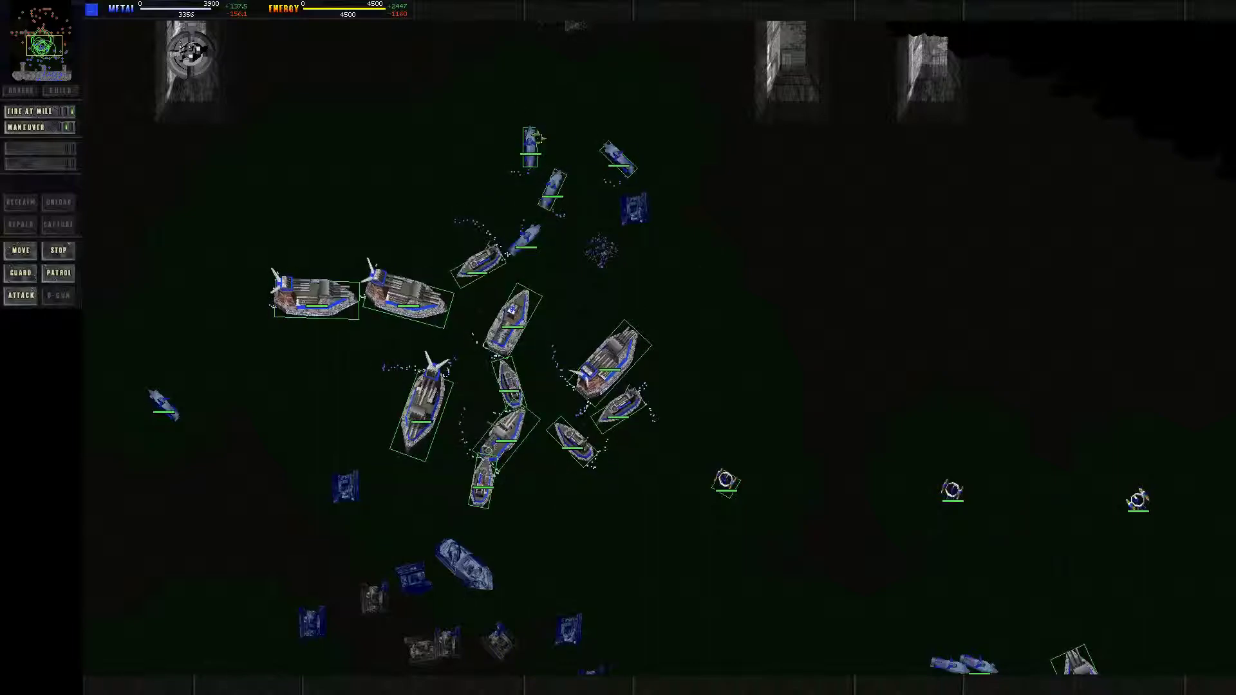
{"action": "key", "text": "Up"}
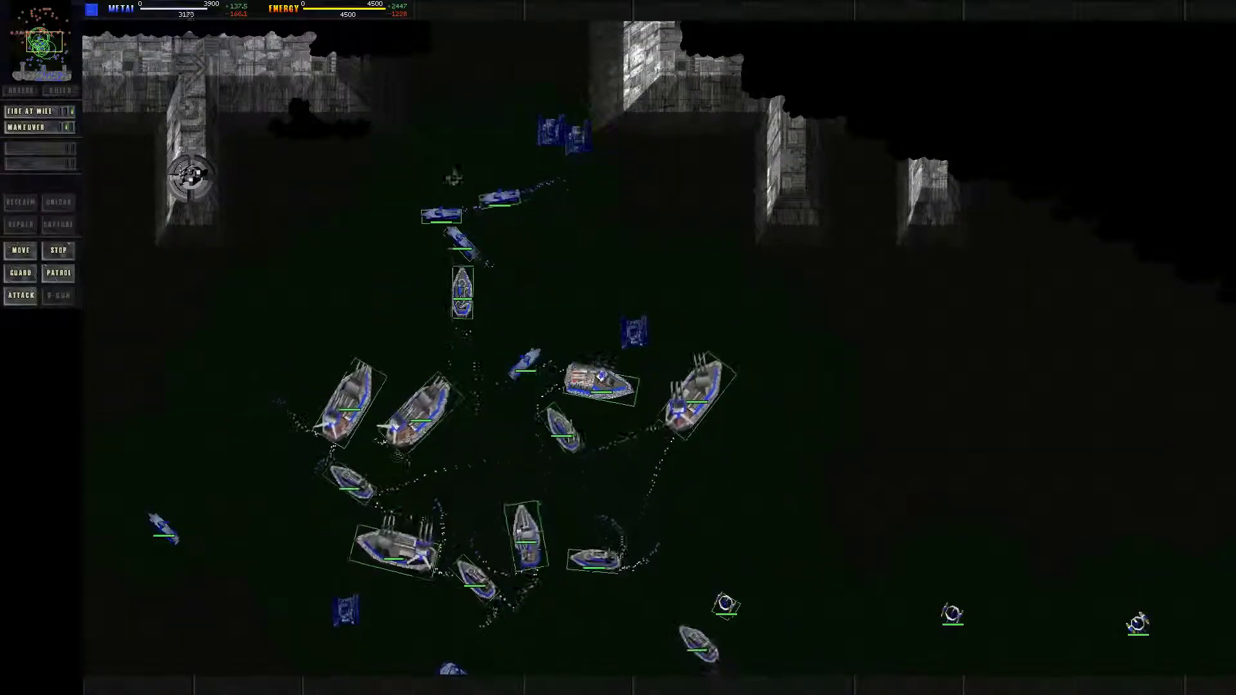
{"action": "key", "text": "Up"}
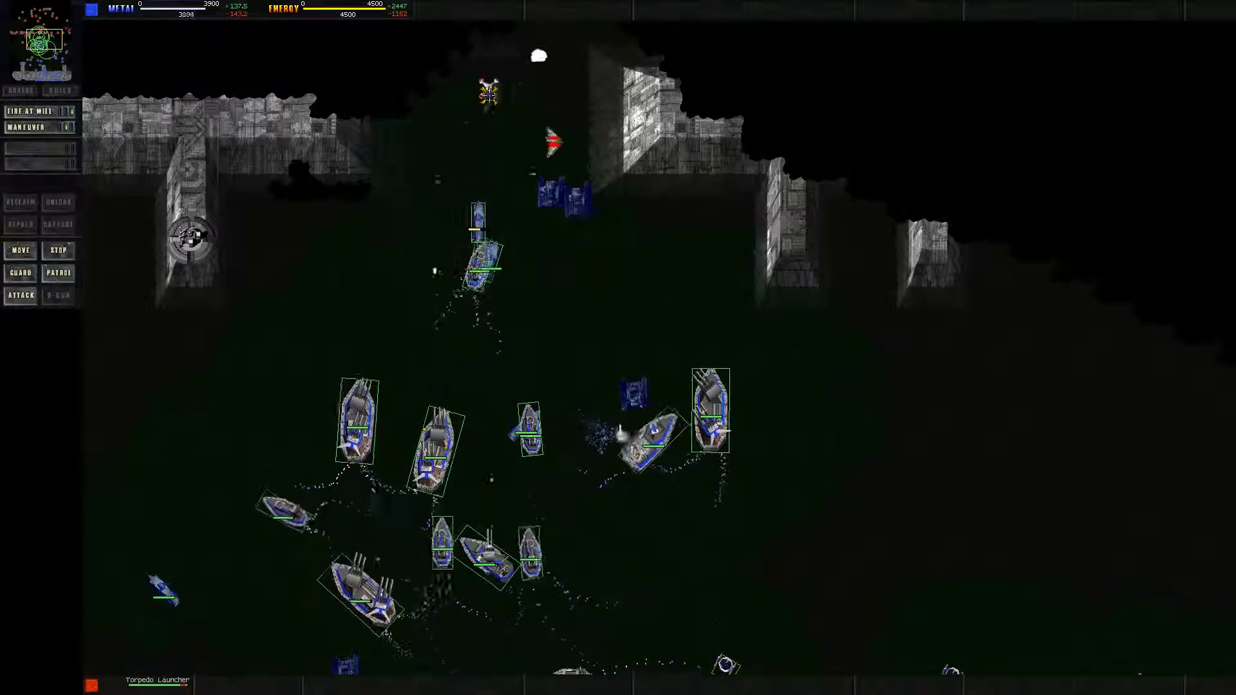
{"action": "key", "text": "Up"}
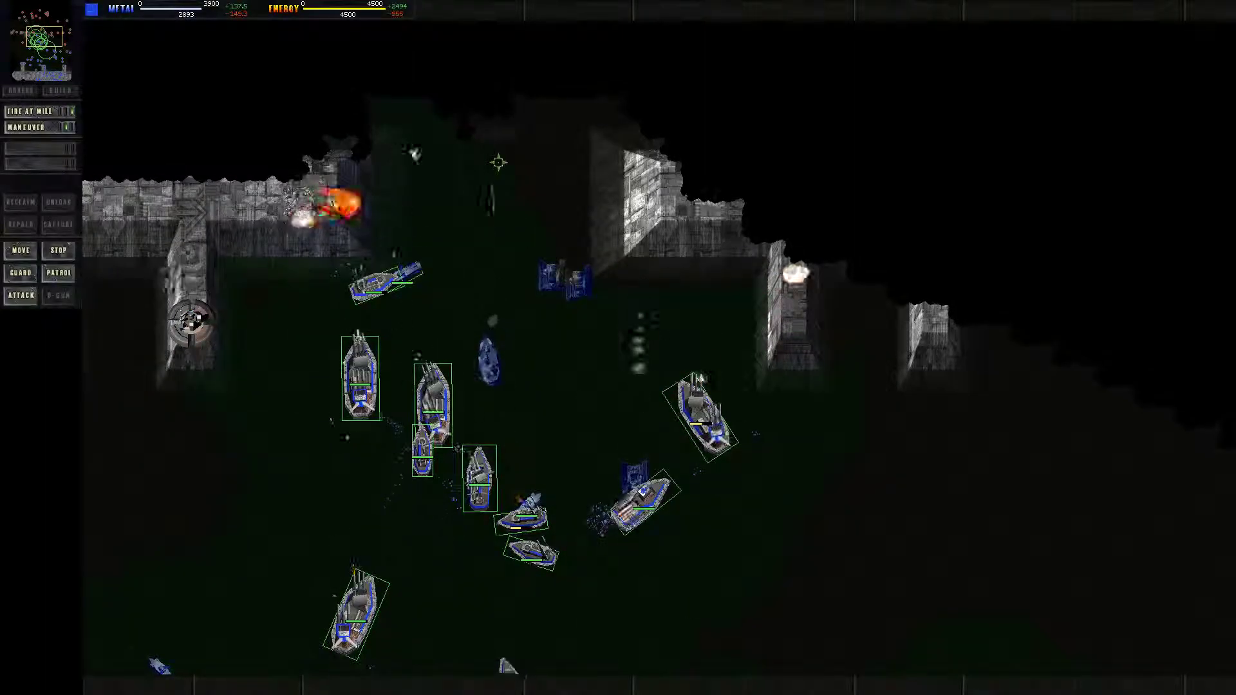
{"action": "key", "text": "Down"}
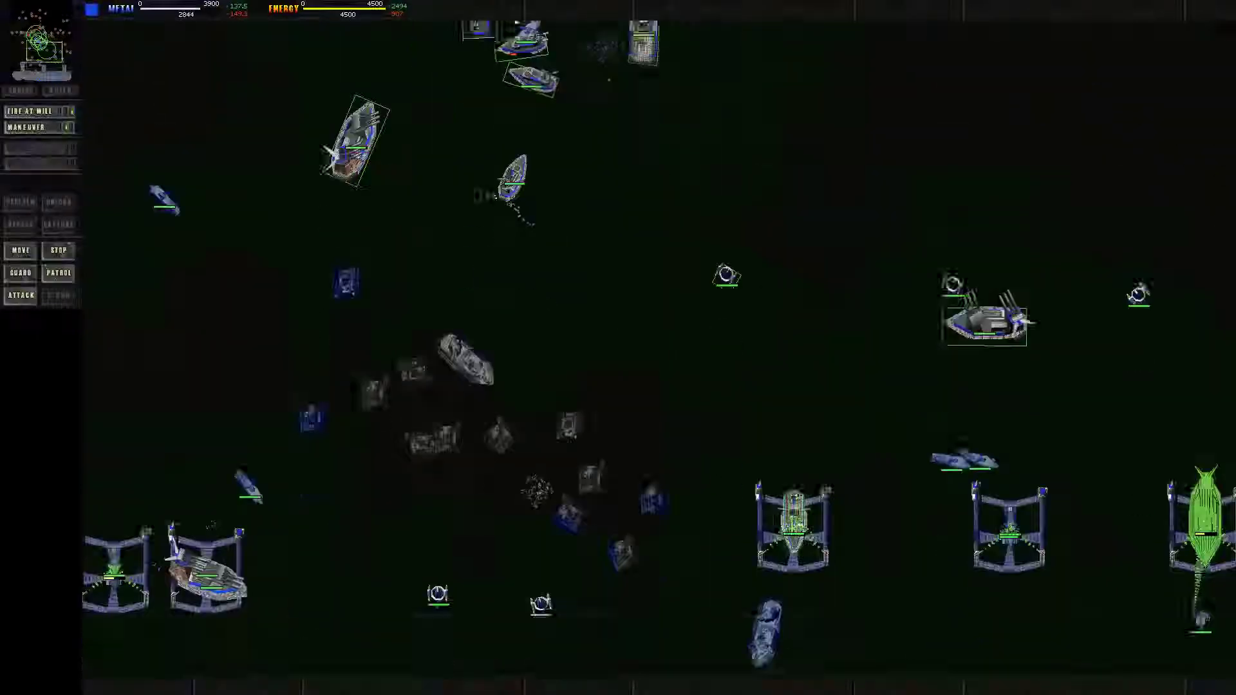
- Survey the fleet's fight at the fortress walls and the shipyards to the south
{"action": "key", "text": "Down"}
{"action": "key", "text": "Right"}
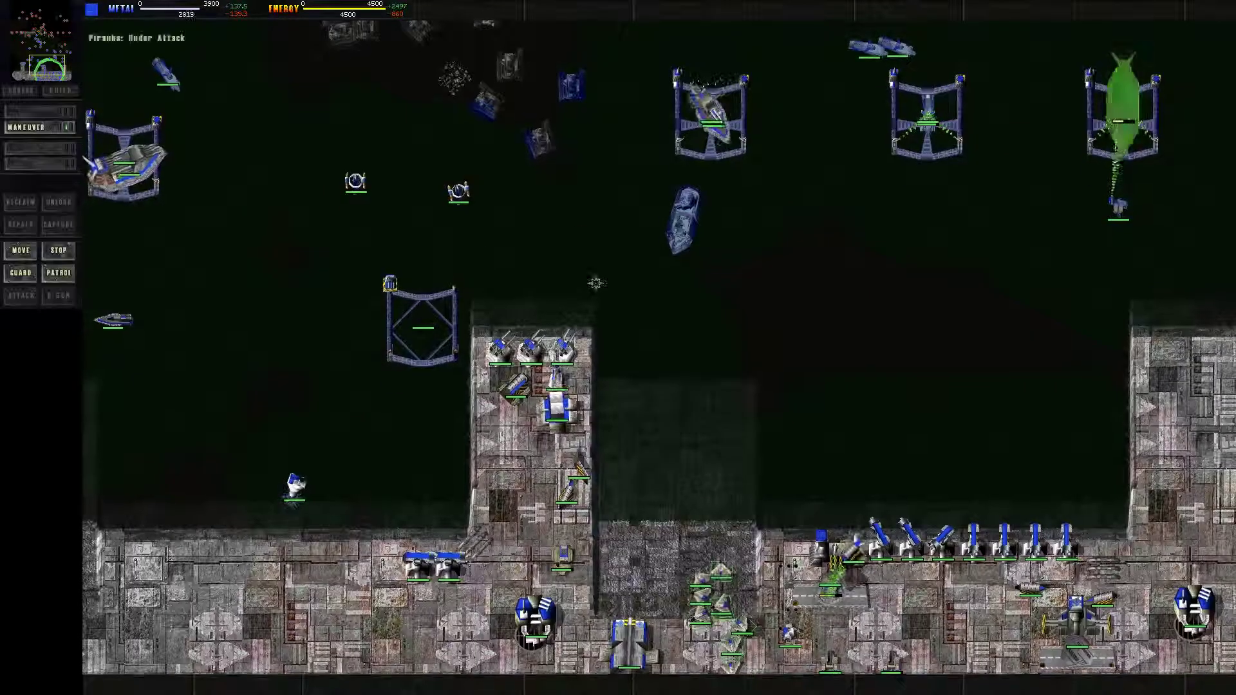
{"action": "key", "text": "Up"}
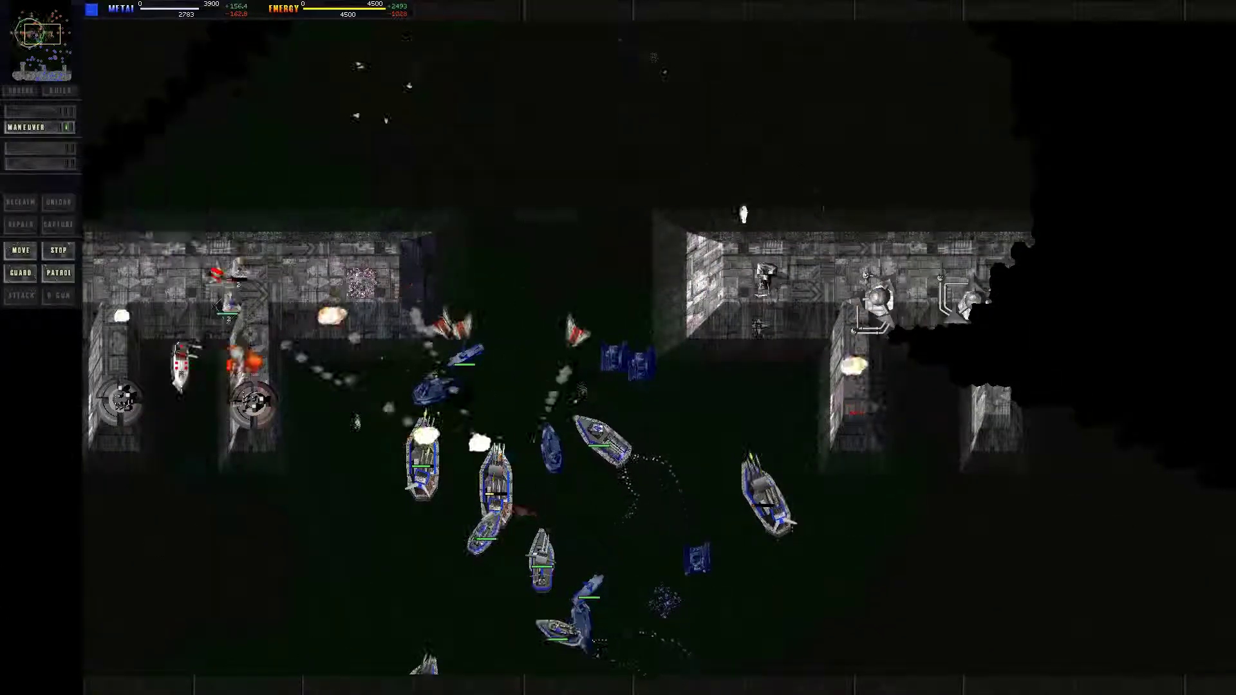
{"action": "key", "text": "Down"}
{"action": "key", "text": "Left"}
{"action": "key", "text": "Down"}
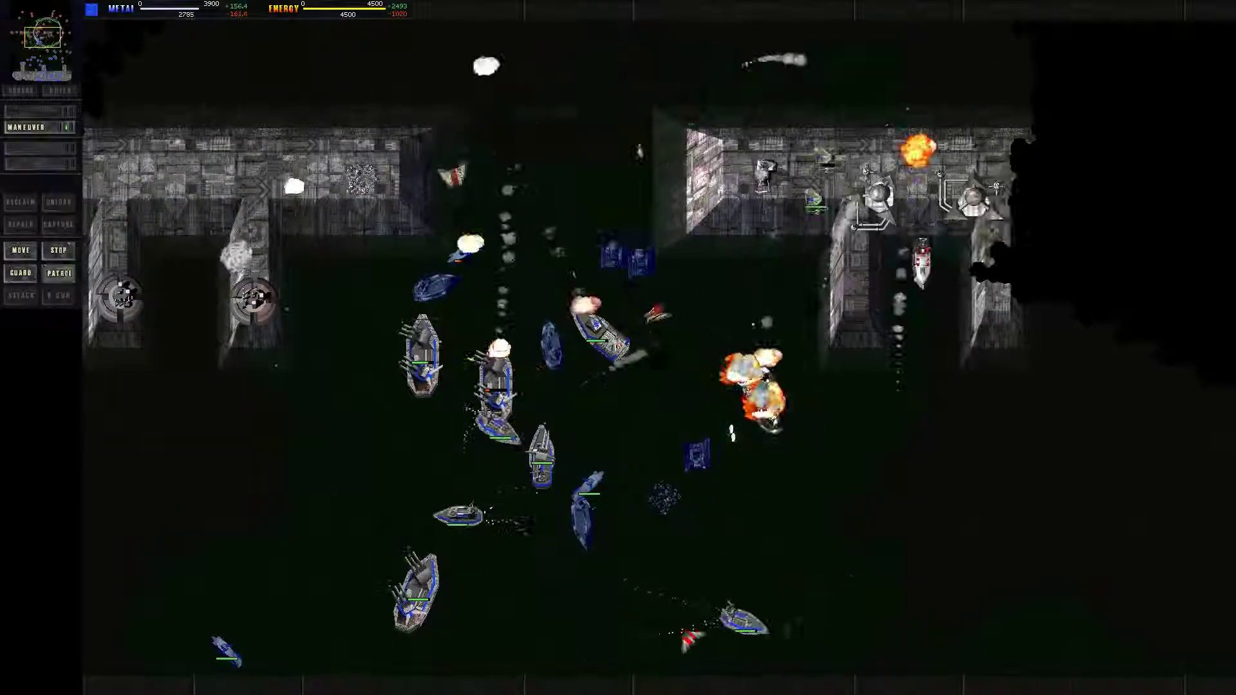
{"action": "key", "text": "Down"}
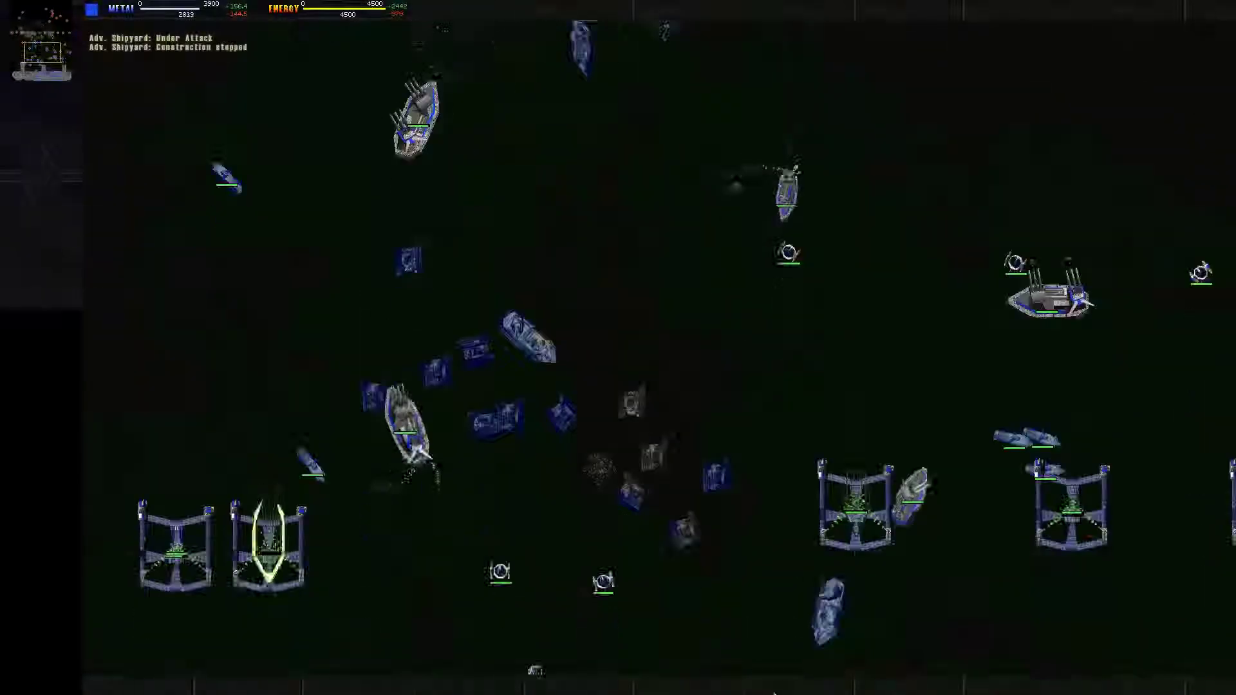
- Check a ship near the shipyards, a Crusader in the battle, then a shipyard
{"action": "left_click_drag", "start_coordinate": [687, 152], "coordinate": [828, 309]}
{"action": "key", "text": "Up"}
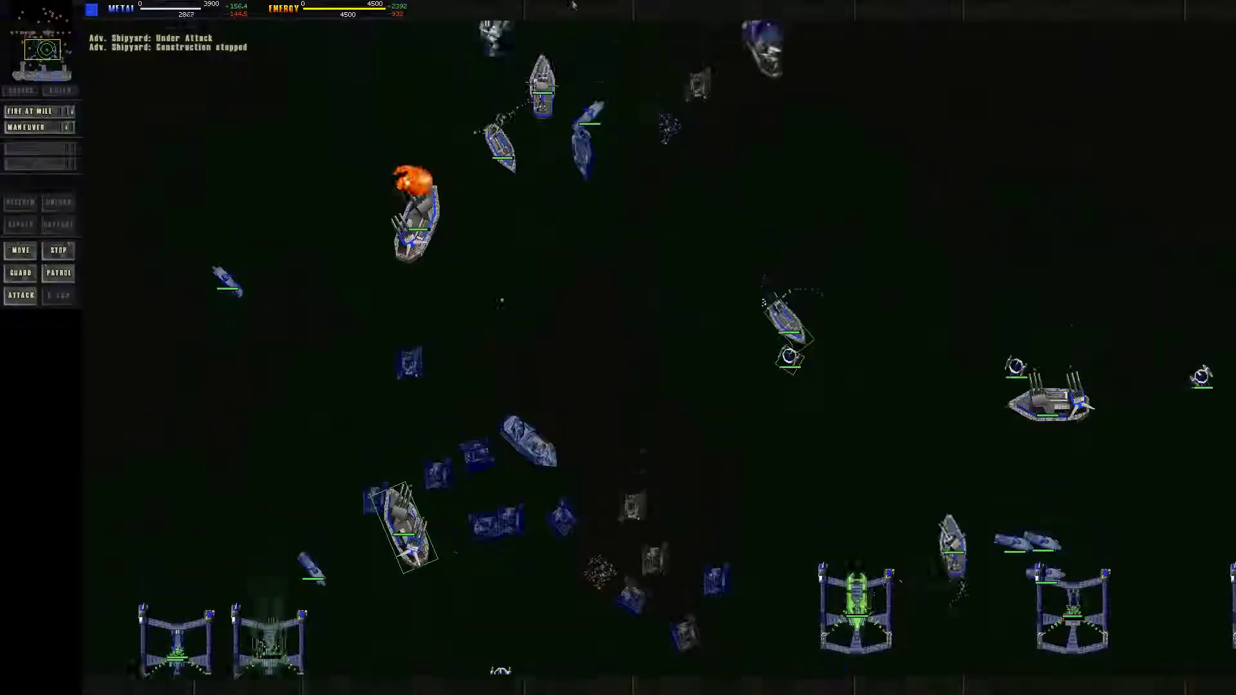
{"action": "key", "text": "Up"}
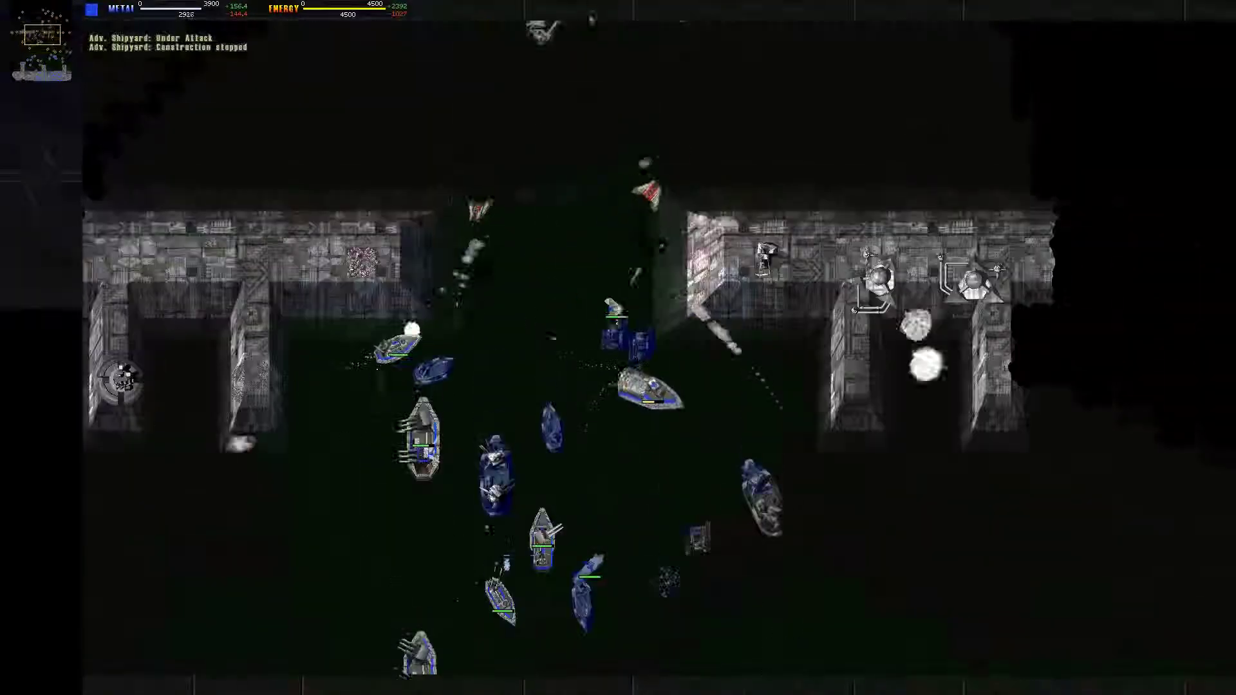
{"action": "left_click", "coordinate": [404, 345]}
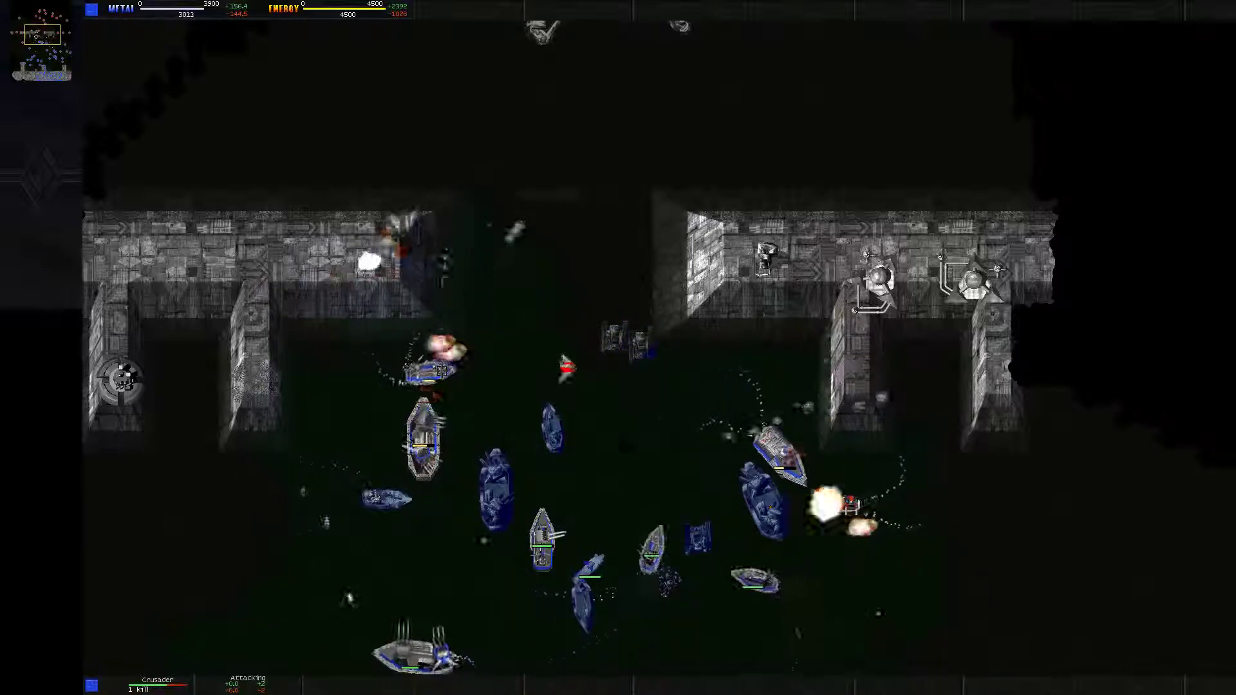
{"action": "key", "text": "Down"}
{"action": "key", "text": "Down"}
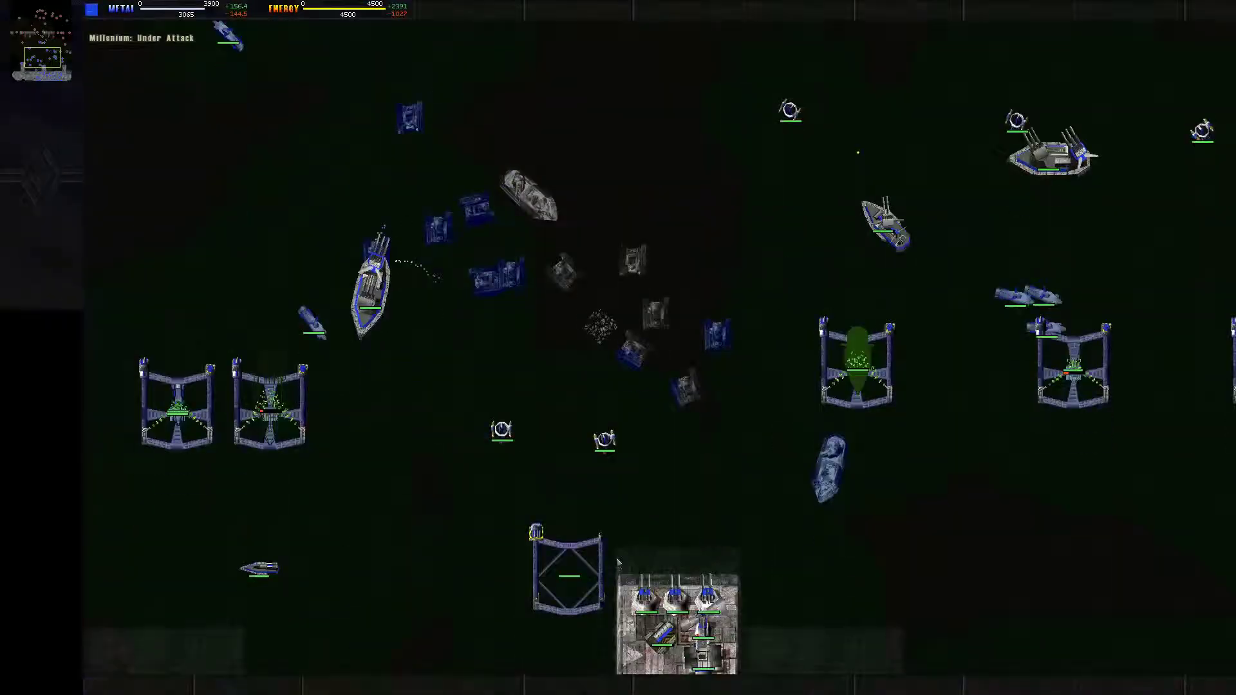
{"action": "left_click", "coordinate": [567, 575]}
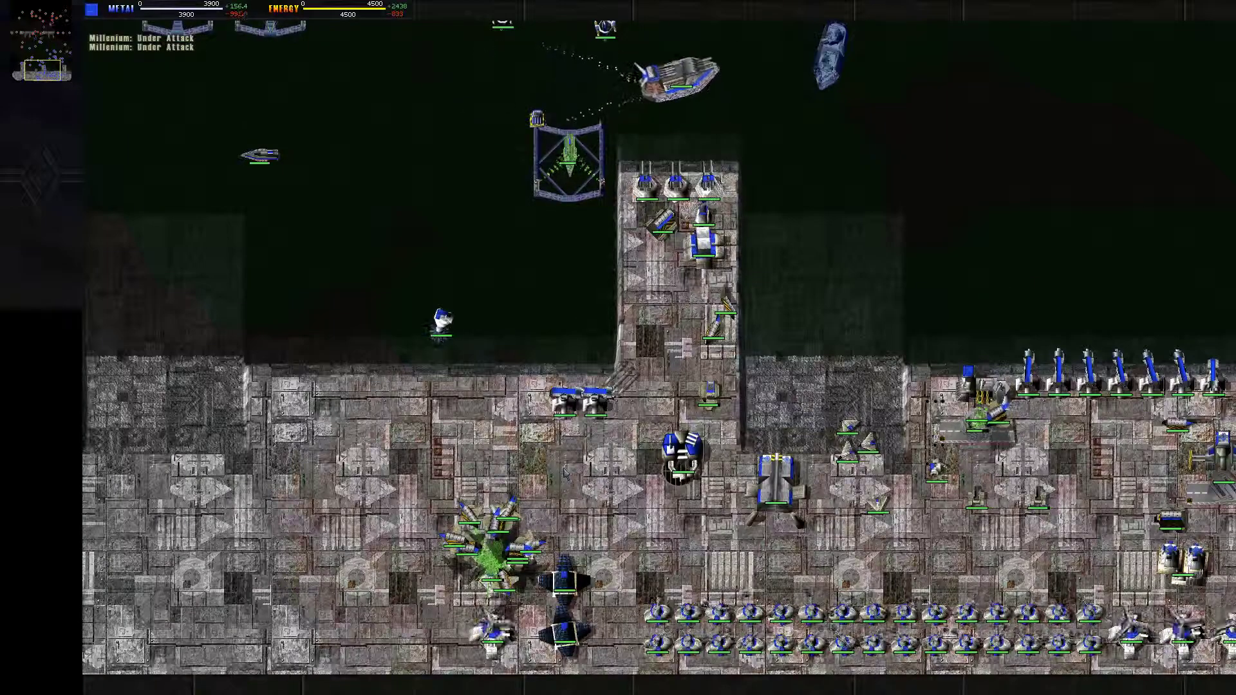
- Give a base constructor an order, then bring the northern fleet back into view
{"action": "left_click", "coordinate": [442, 323]}
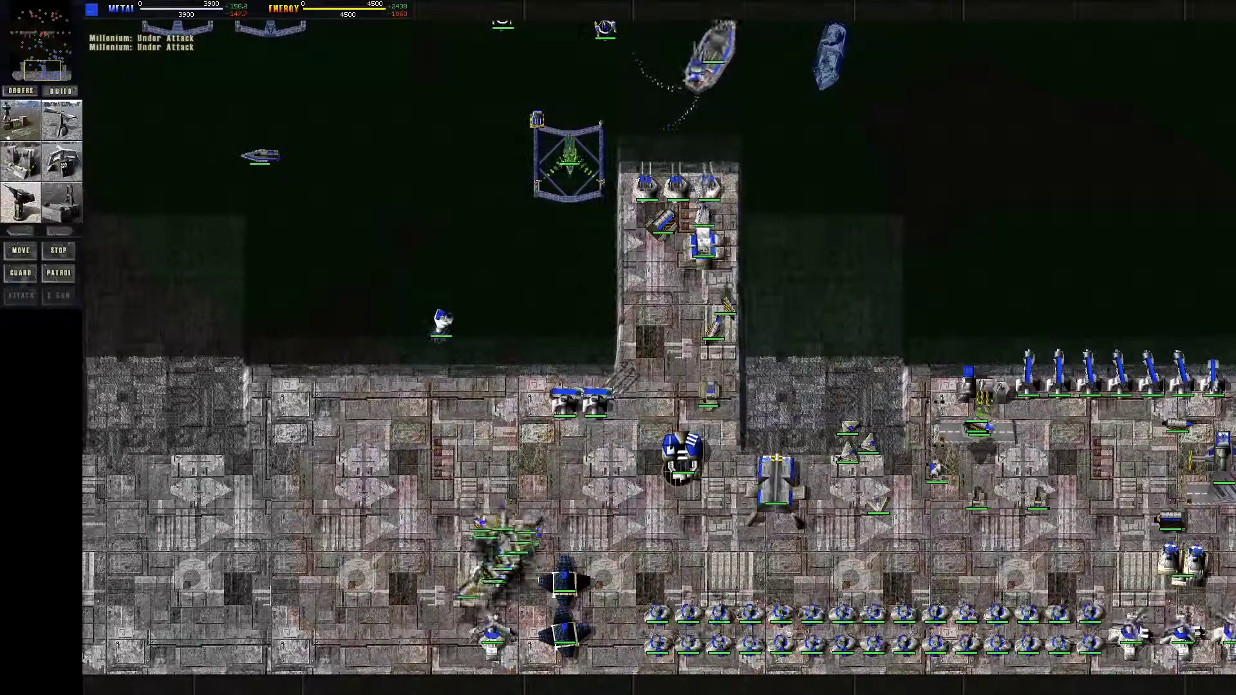
{"action": "right_click", "coordinate": [689, 75]}
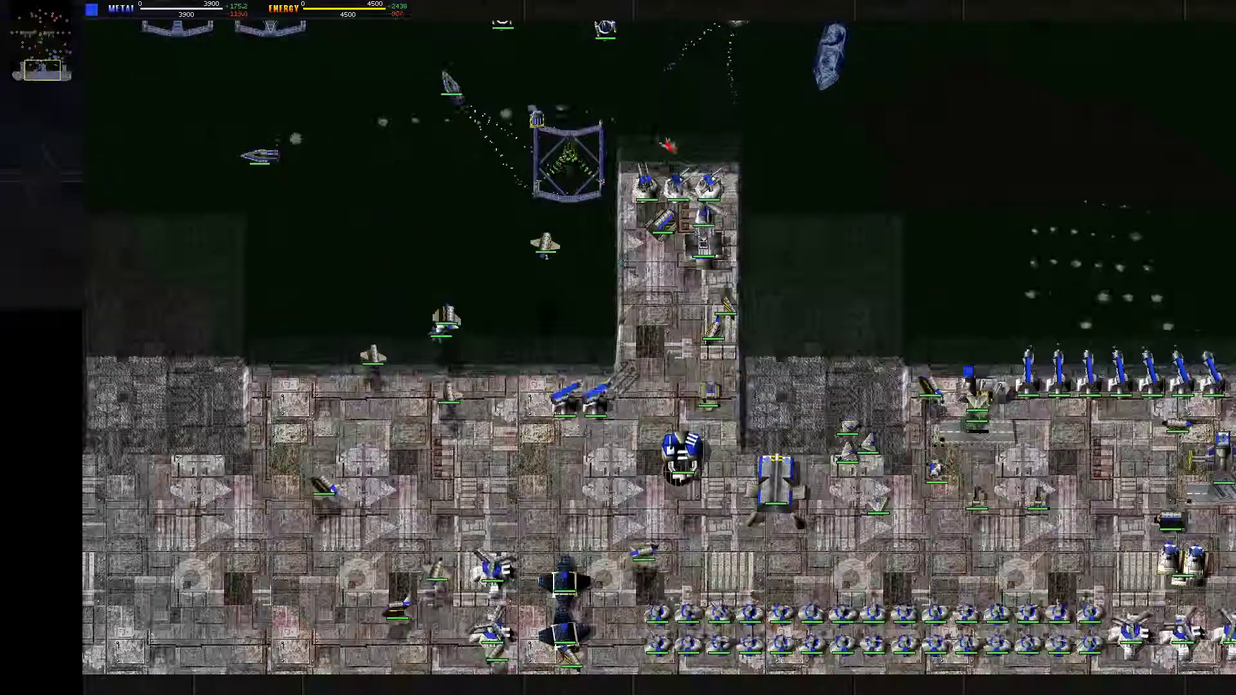
{"action": "key", "text": "Up"}
{"action": "key", "text": "Up"}
{"action": "key", "text": "Up"}
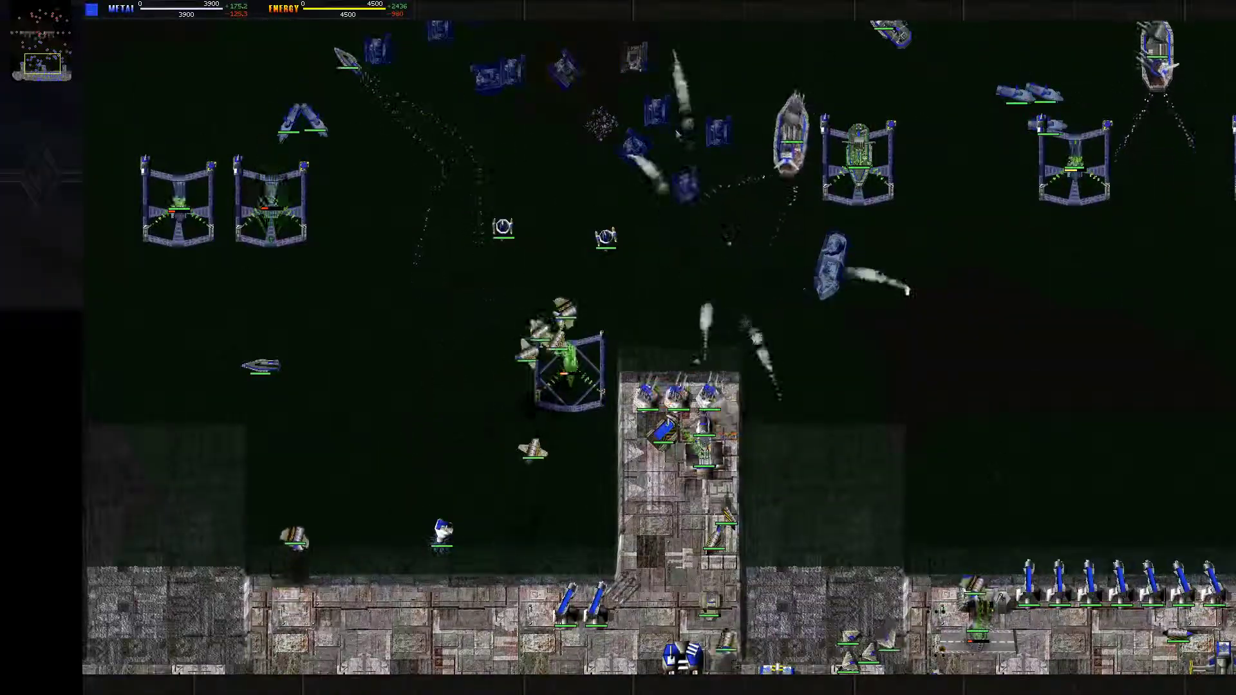
{"action": "key", "text": "Up"}
{"action": "key", "text": "Up"}
{"action": "key", "text": "Up"}
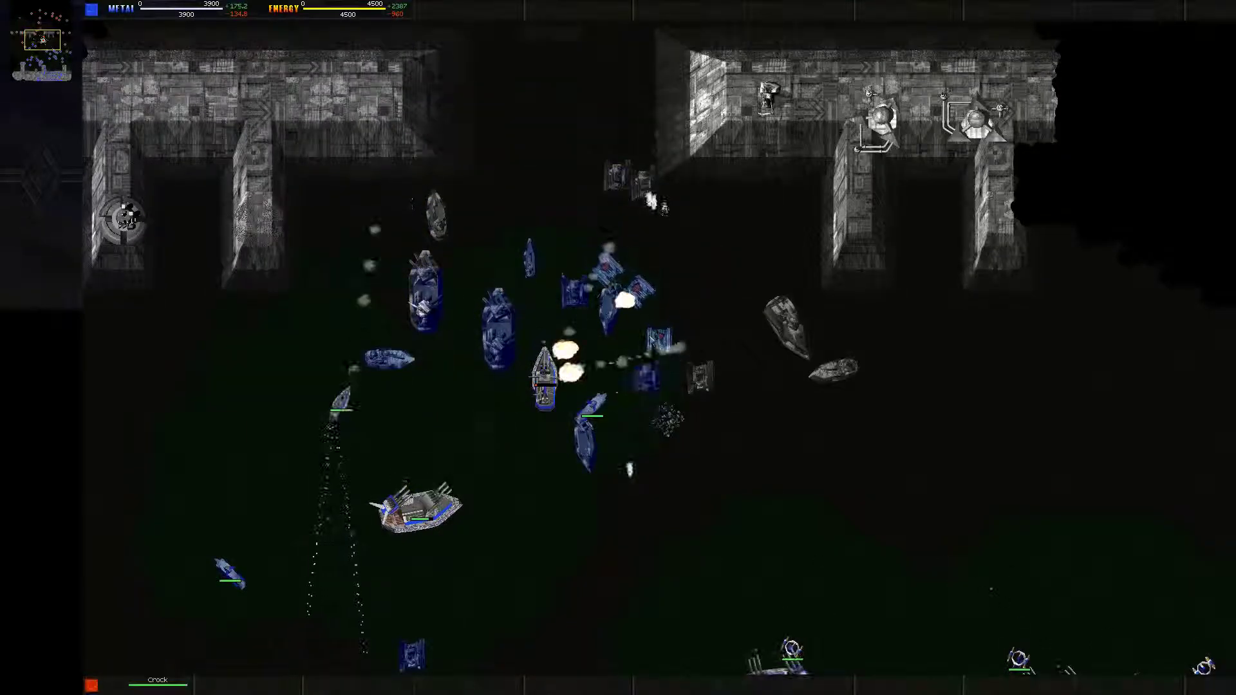
- Select a battleship near the shipyards and look over the shipyard area
{"action": "key", "text": "Down"}
{"action": "key", "text": "Right"}
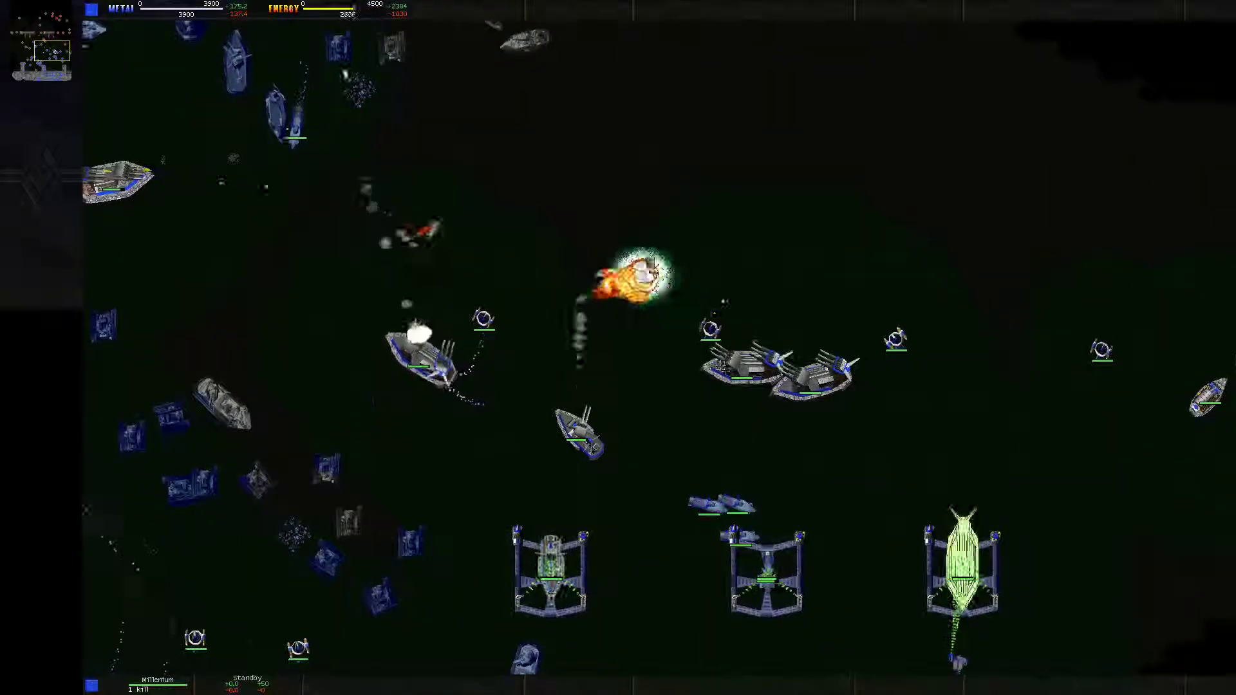
{"action": "left_click", "coordinate": [737, 387]}
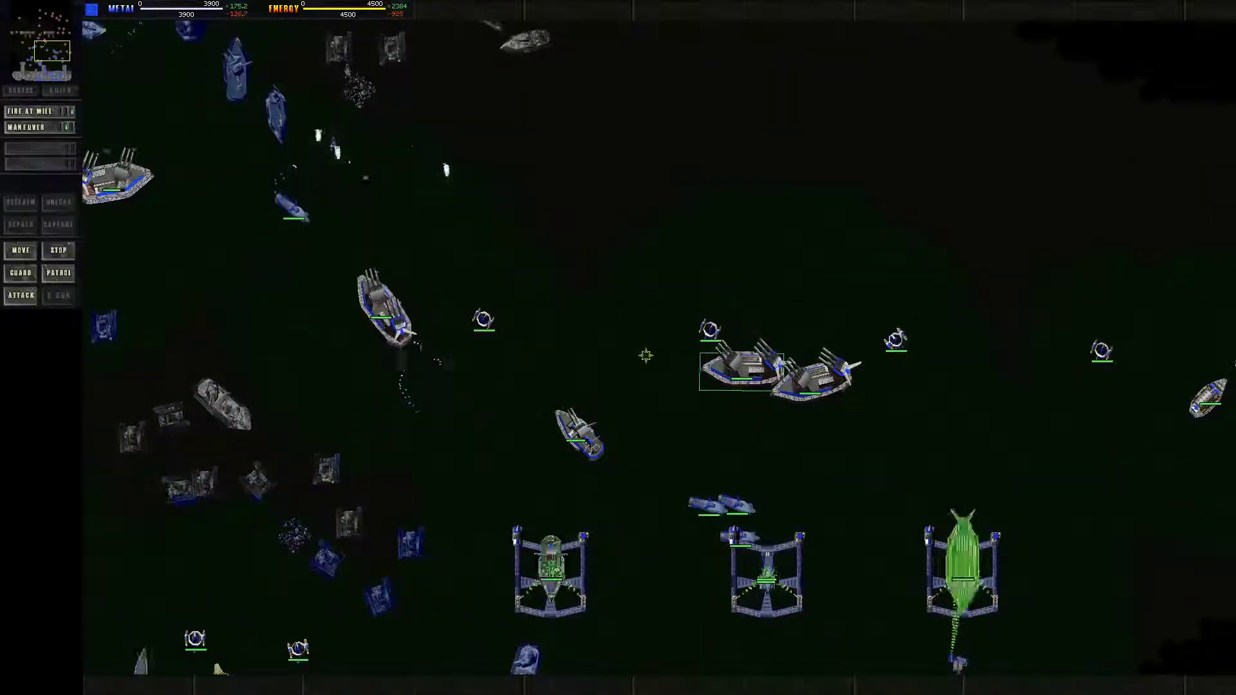
{"action": "key", "text": "Up"}
{"action": "key", "text": "Left"}
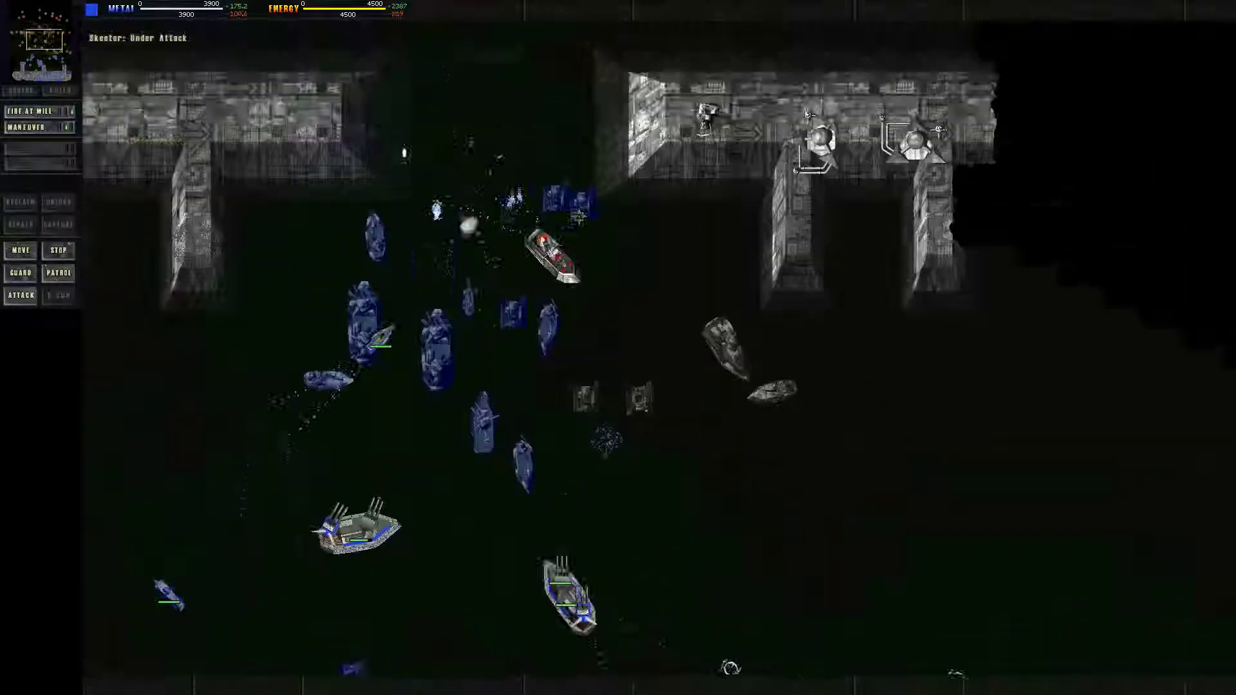
{"action": "key", "text": "Down"}
{"action": "key", "text": "Right"}
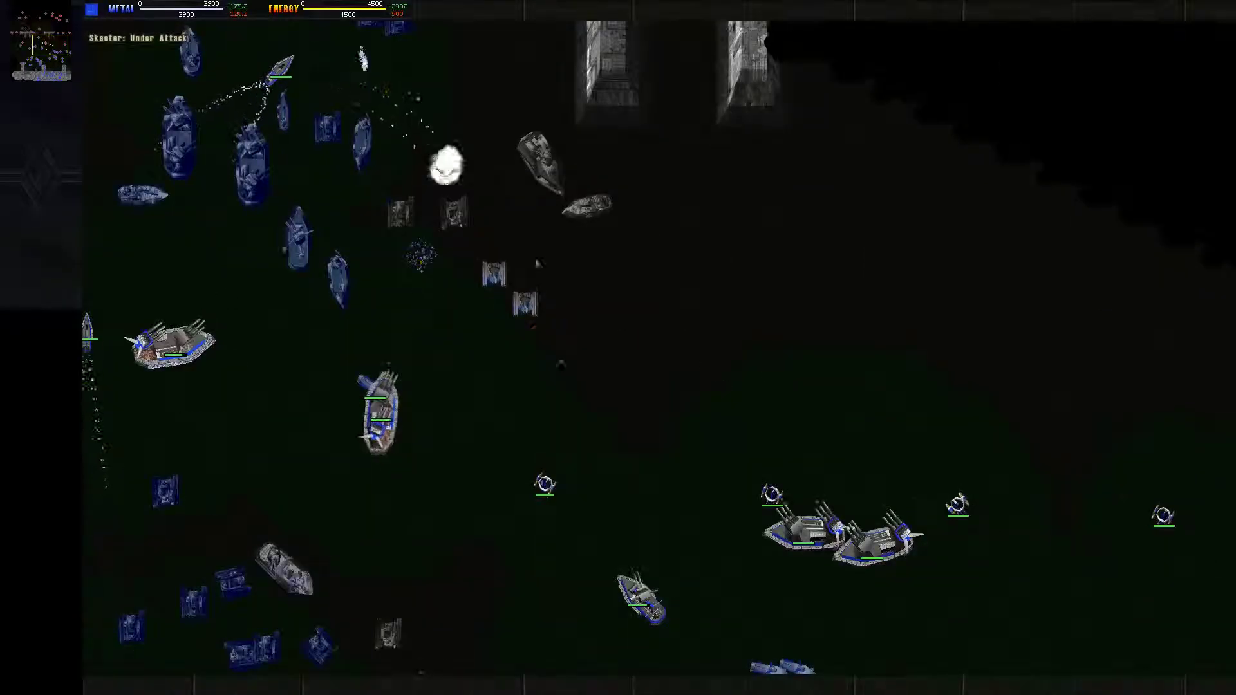
{"action": "key", "text": "Down"}
{"action": "key", "text": "Right"}
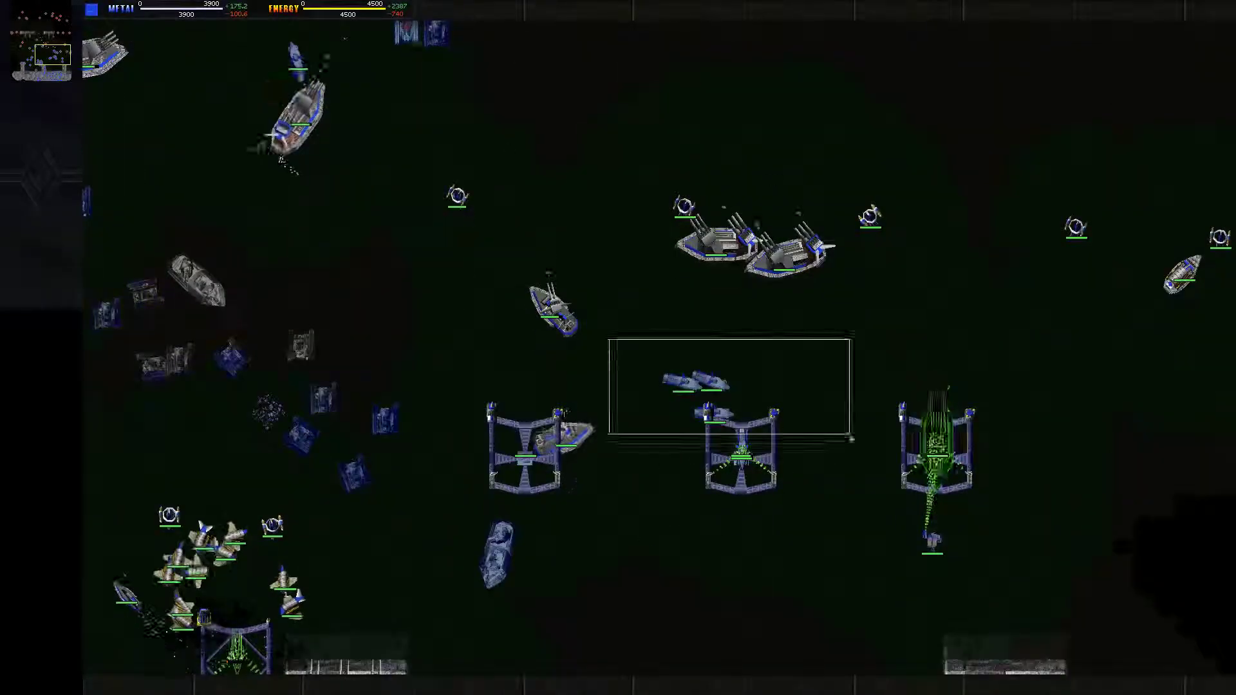
- Select the hovercraft near the shipyards and follow them north to the walls
{"action": "left_click_drag", "start_coordinate": [608, 339], "coordinate": [856, 435]}
{"action": "key", "text": "Up"}
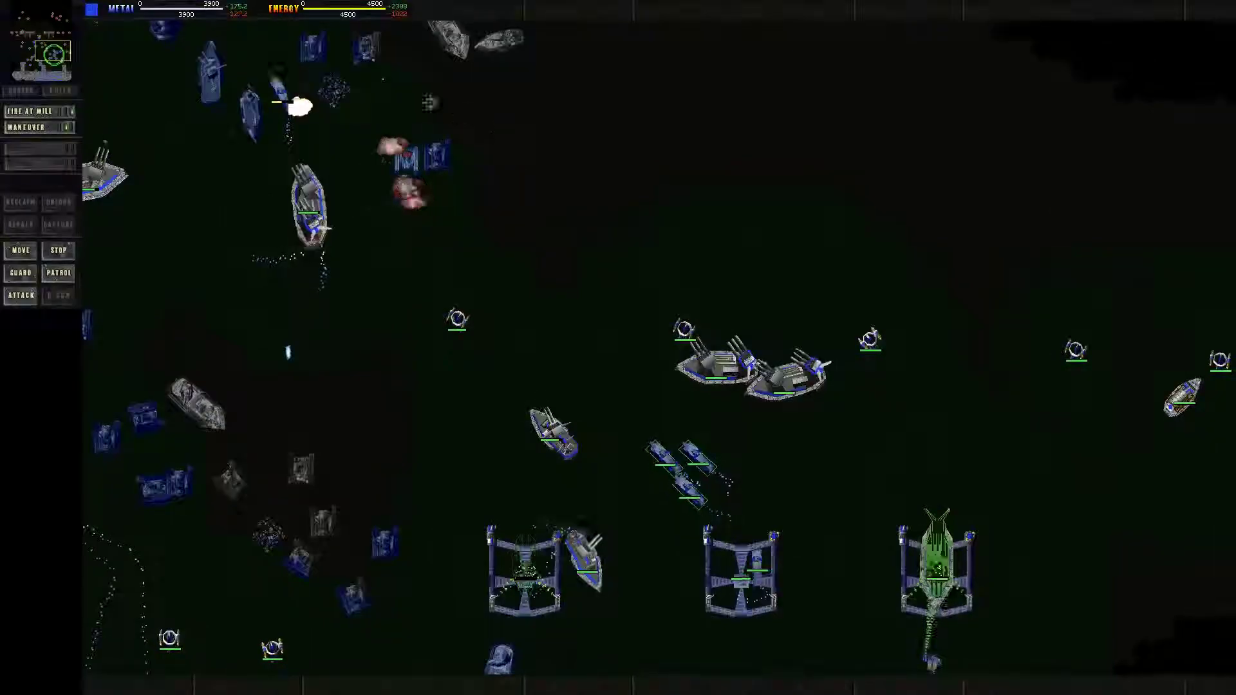
{"action": "key", "text": "Up"}
{"action": "key", "text": "Left"}
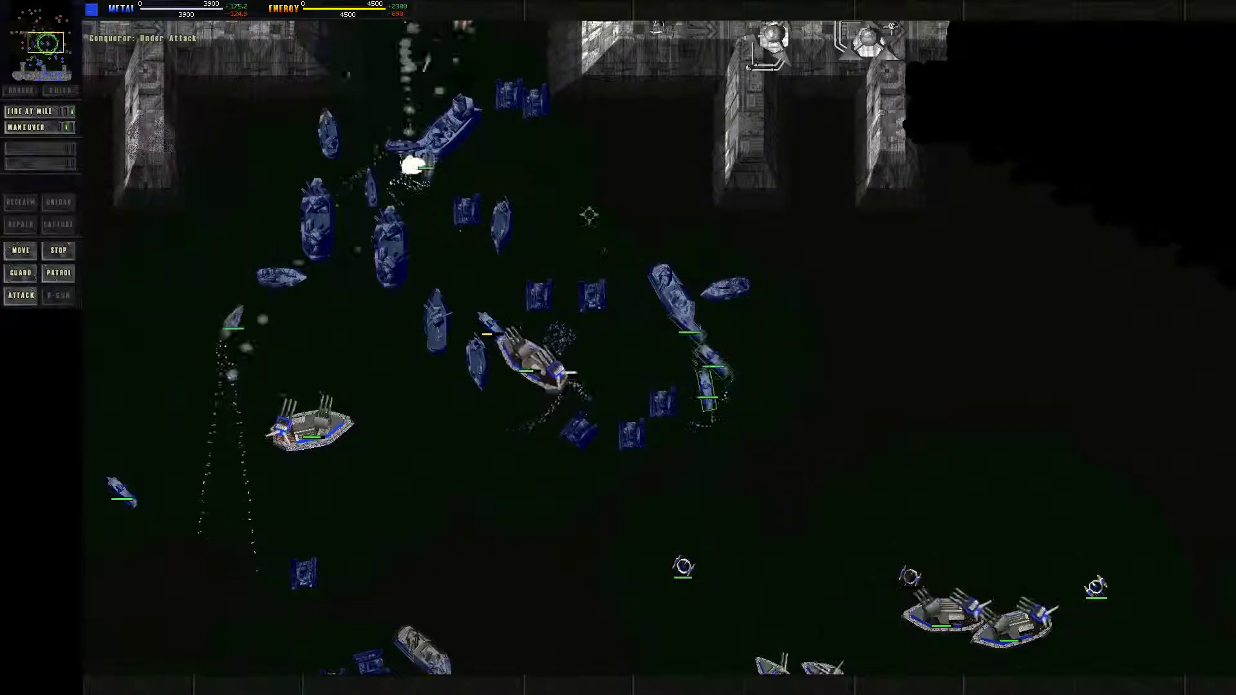
{"action": "key", "text": "Up"}
{"action": "key", "text": "Left"}
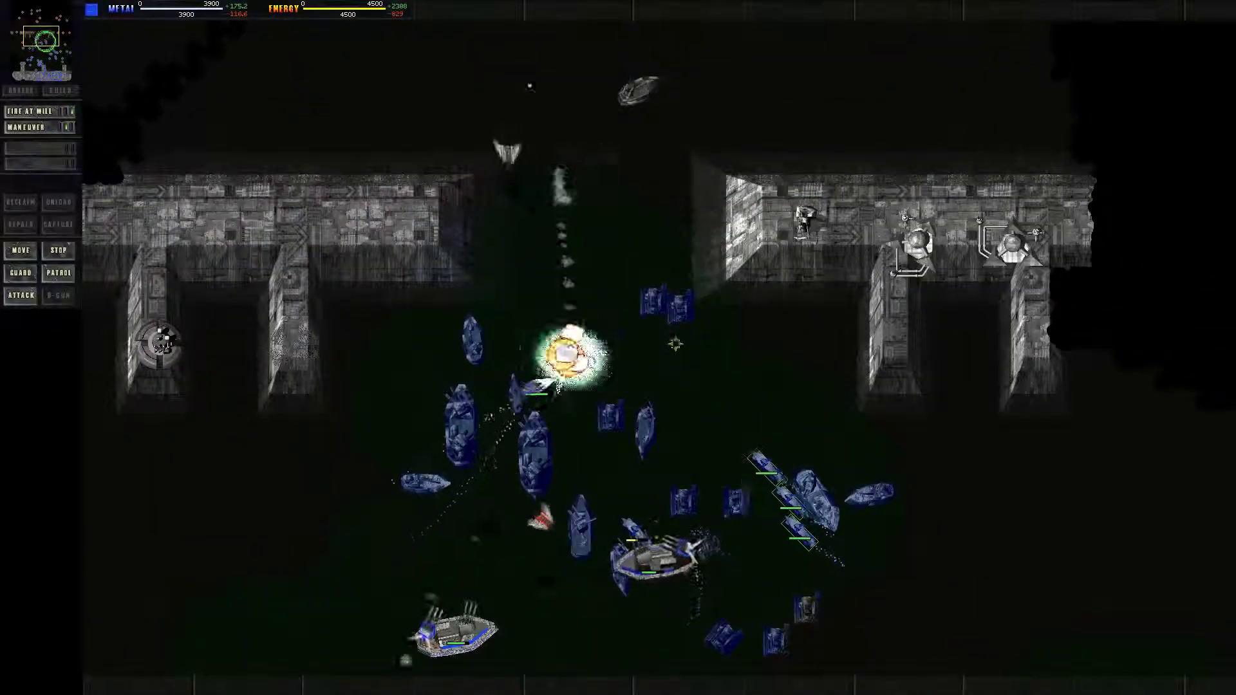
{"action": "key", "text": "Down"}
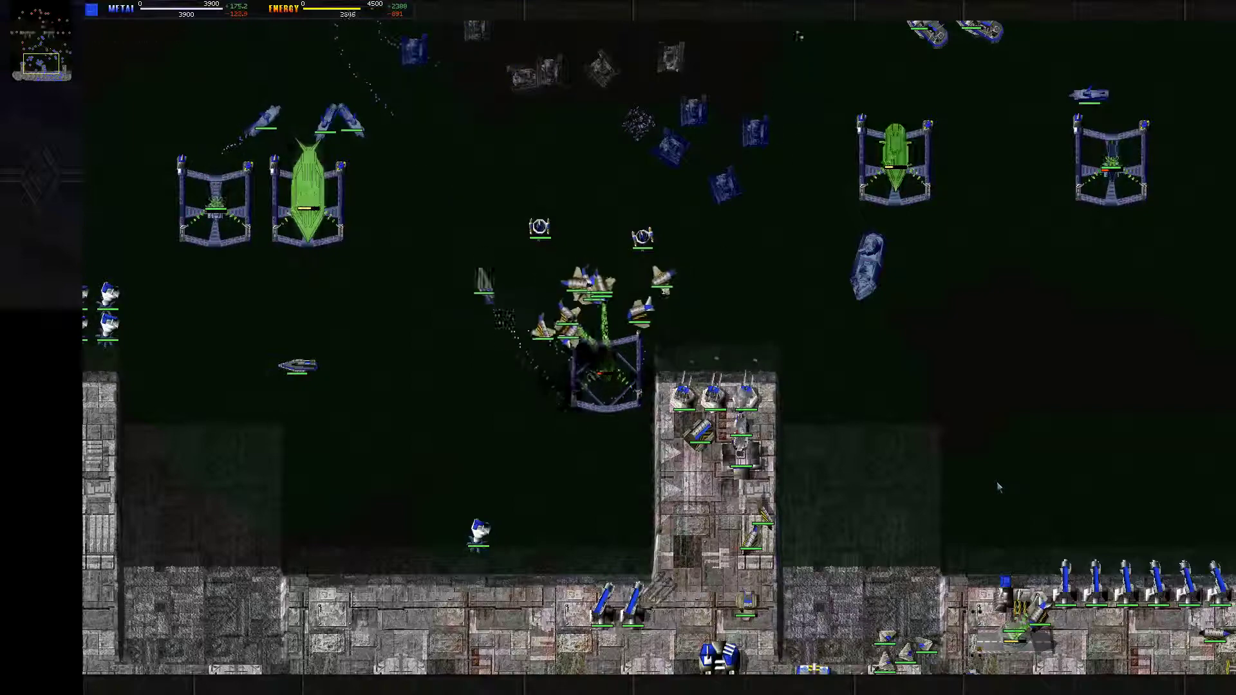
{"action": "key", "text": "Up"}
{"action": "key", "text": "Up"}
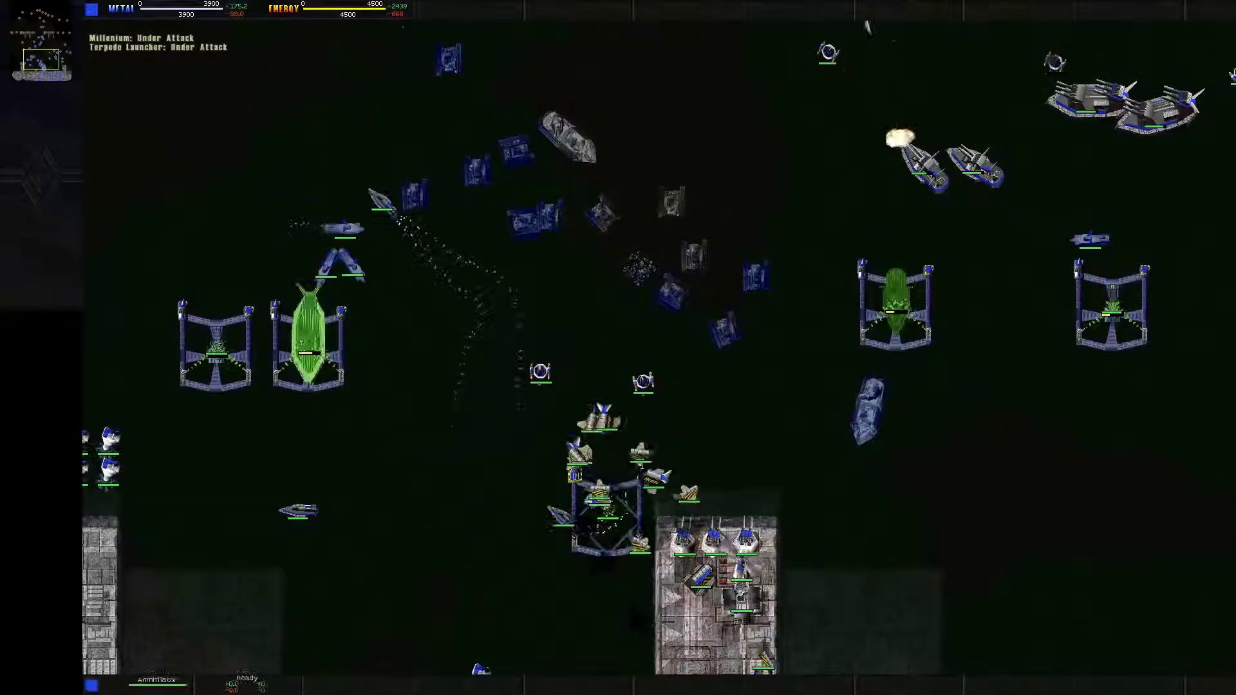
- Select the units with Ctrl+A and survey the fighting along the northern walls
{"action": "key", "text": "ctrl+a"}
{"action": "key", "text": "Up"}
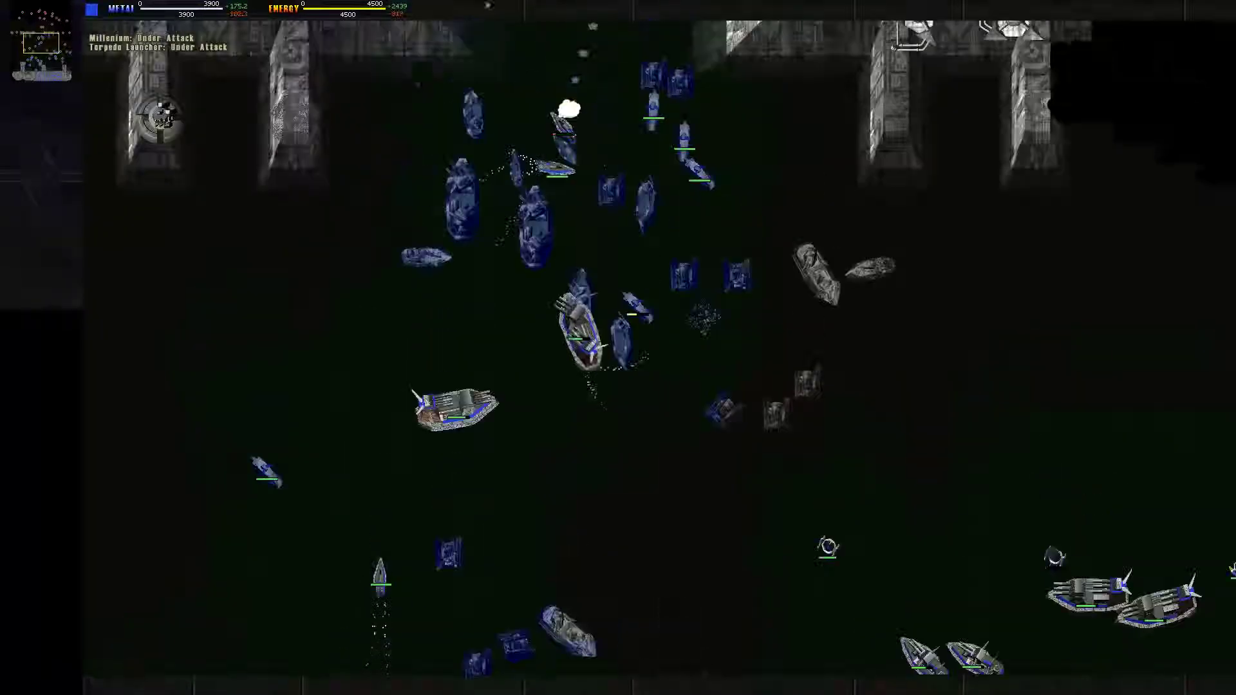
{"action": "left_click_drag", "start_coordinate": [202, 235], "coordinate": [703, 580]}
{"action": "key", "text": "Up"}
{"action": "key", "text": "Left"}
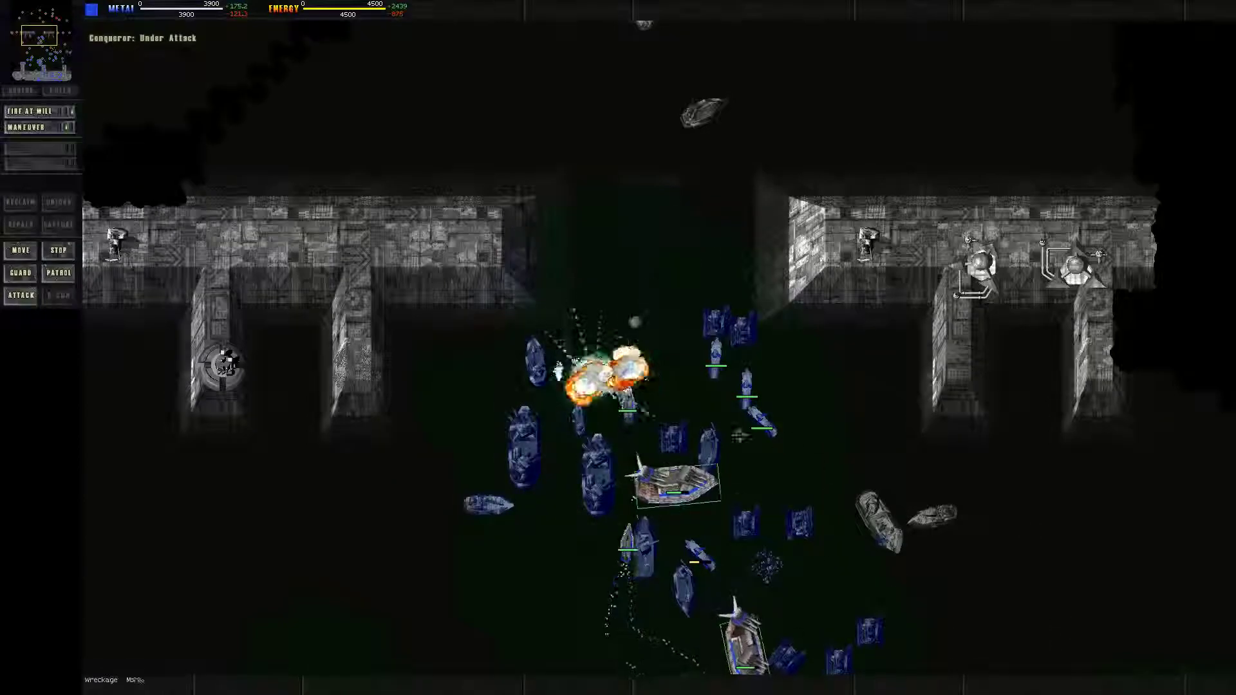
{"action": "key", "text": "Left"}
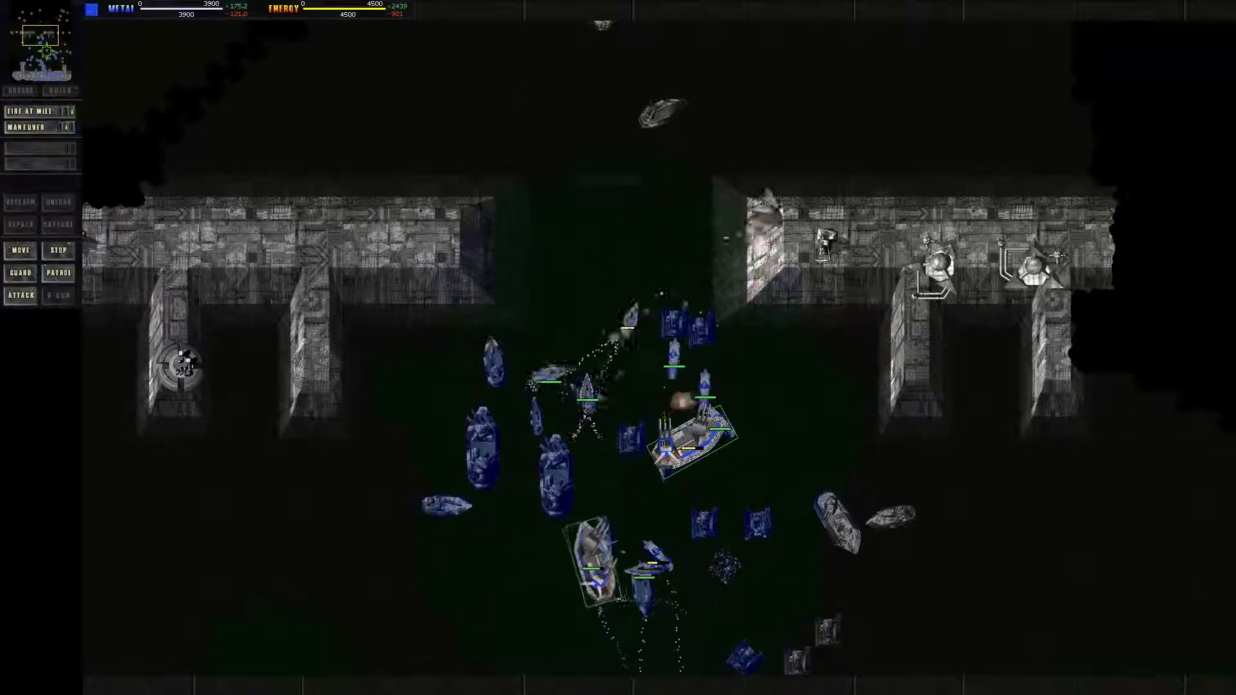
{"action": "key", "text": "Up"}
{"action": "key", "text": "Right"}
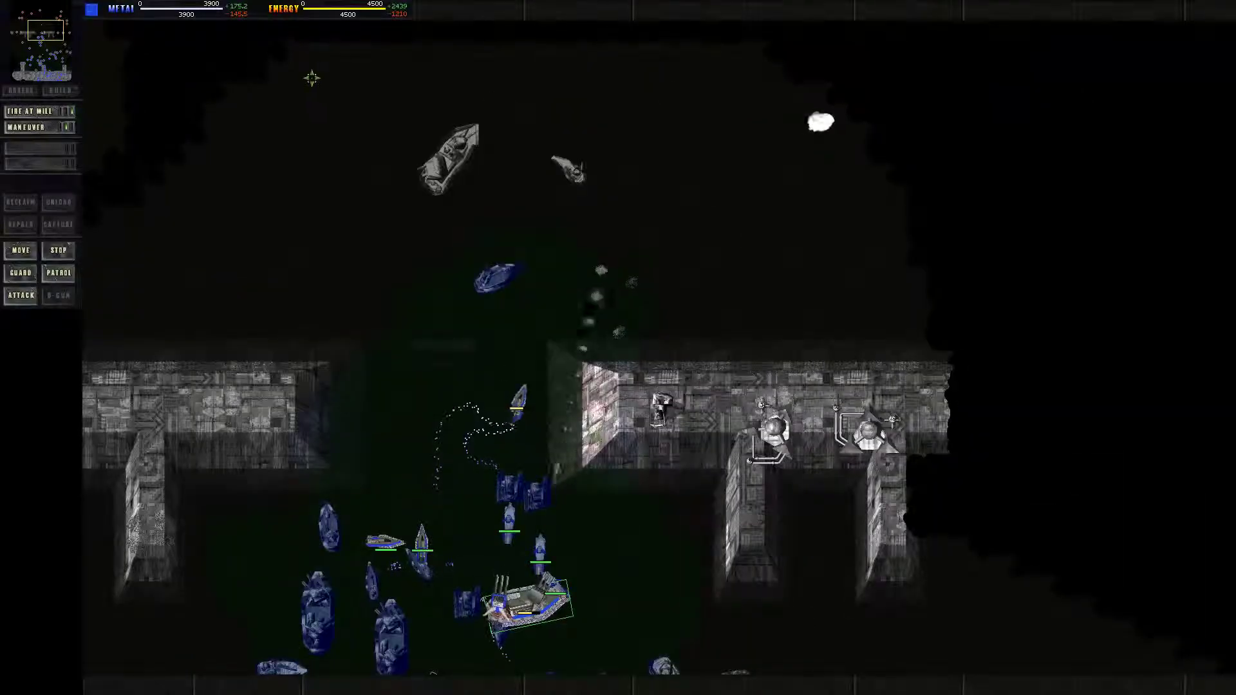
{"action": "key", "text": "Down"}
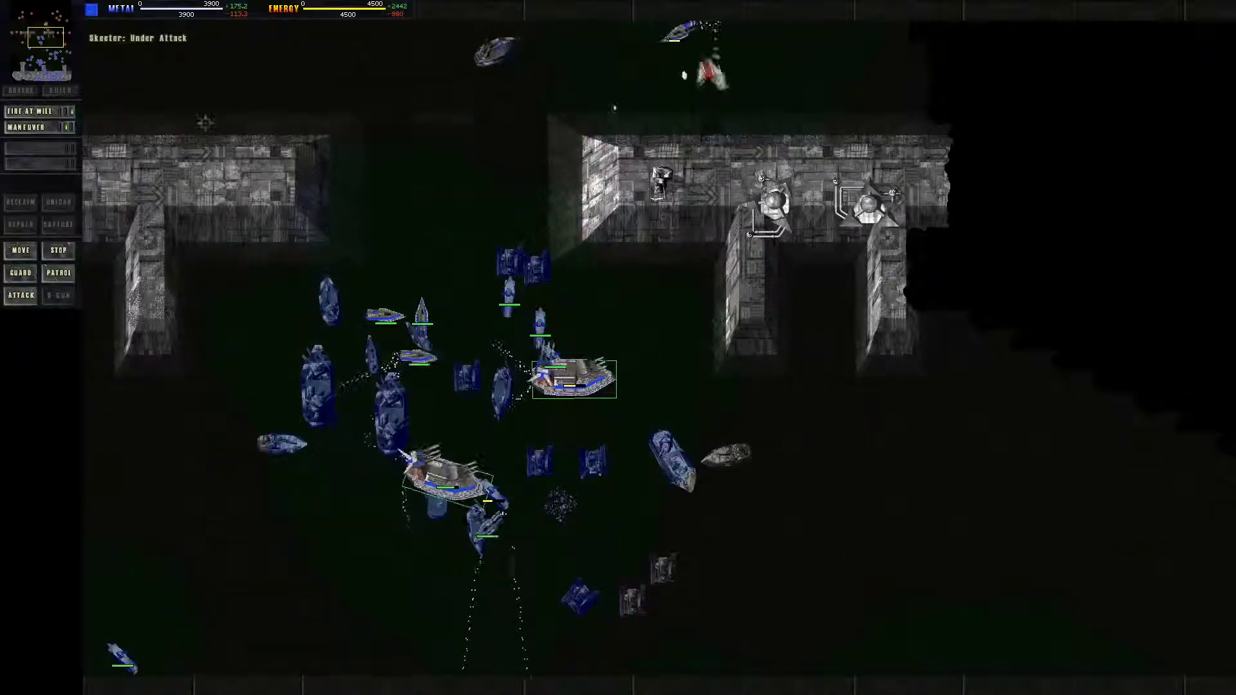
{"action": "key", "text": "Up"}
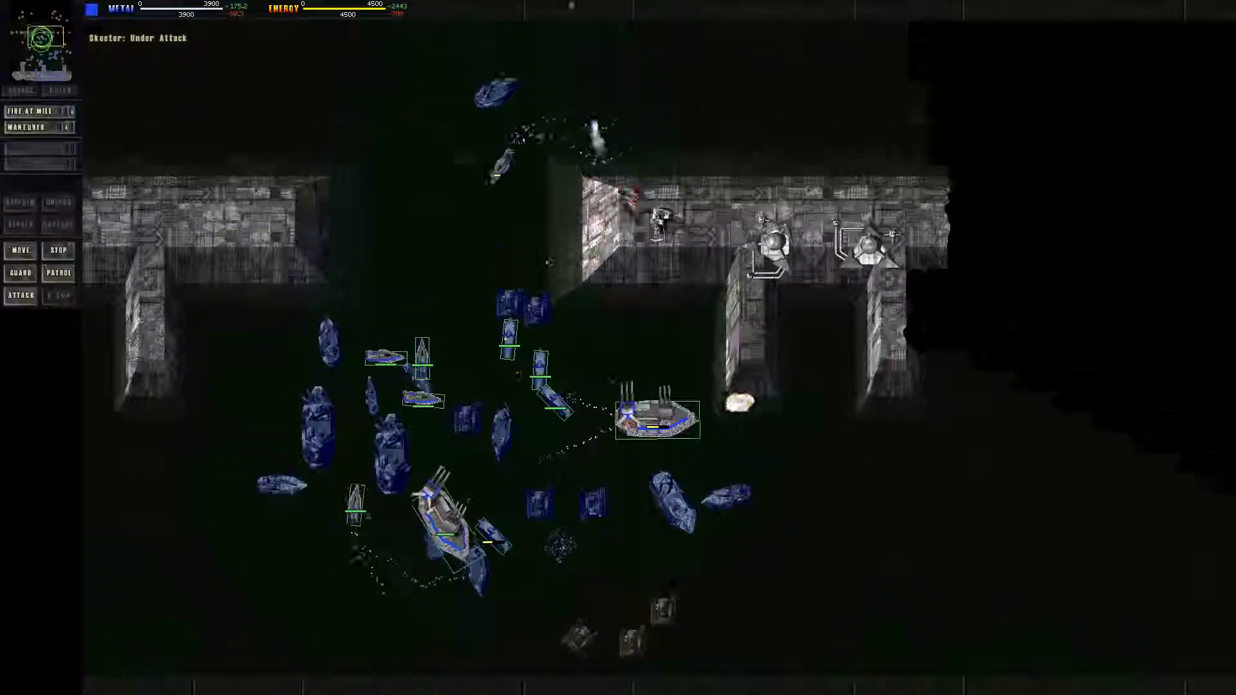
{"action": "key", "text": "Up"}
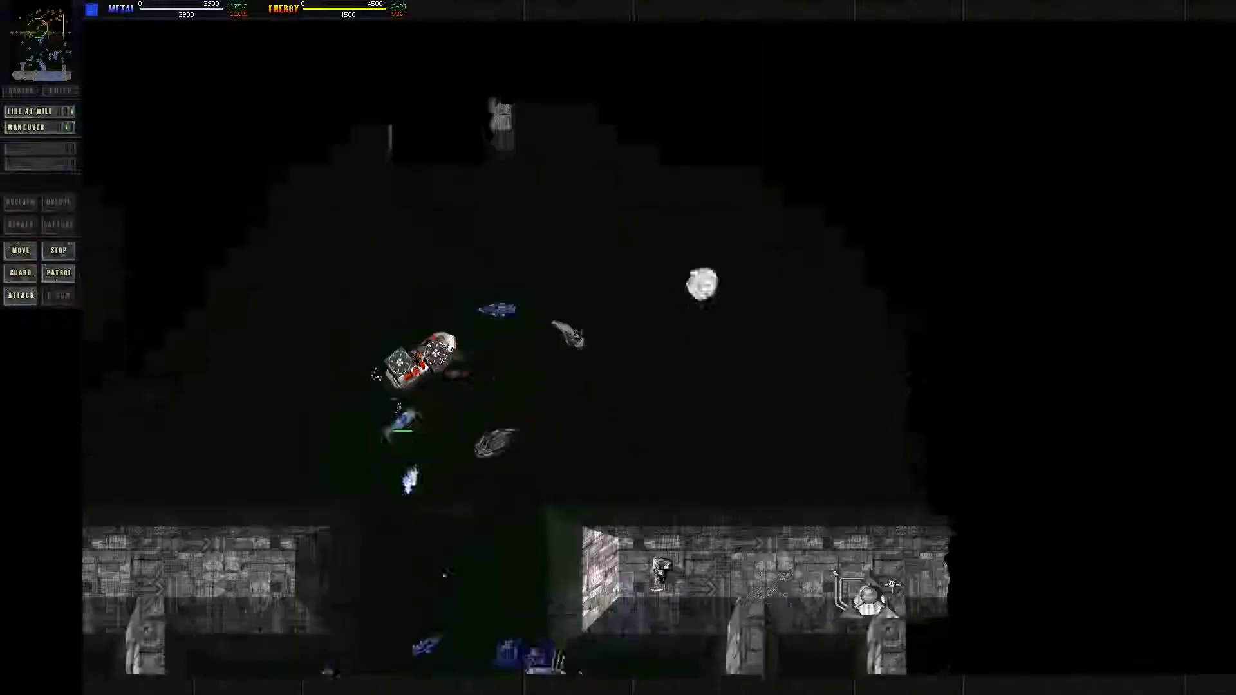
{"action": "key", "text": "Down"}
{"action": "key", "text": "Down"}
{"action": "key", "text": "Down"}
{"action": "key", "text": "Down"}
{"action": "key", "text": "Down"}
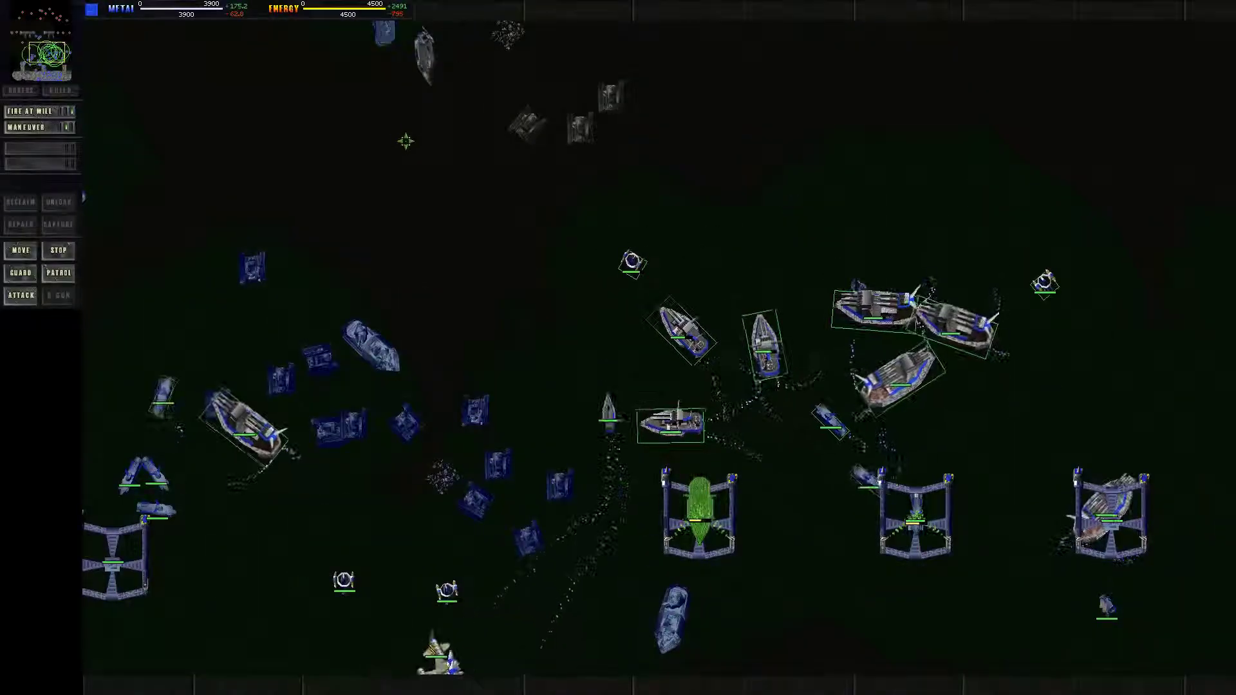
- Queue a Piranha at the shipyard and send warship group 1 toward the northern walls
{"action": "left_click", "coordinate": [699, 517]}
{"action": "left_click", "coordinate": [19, 160]}
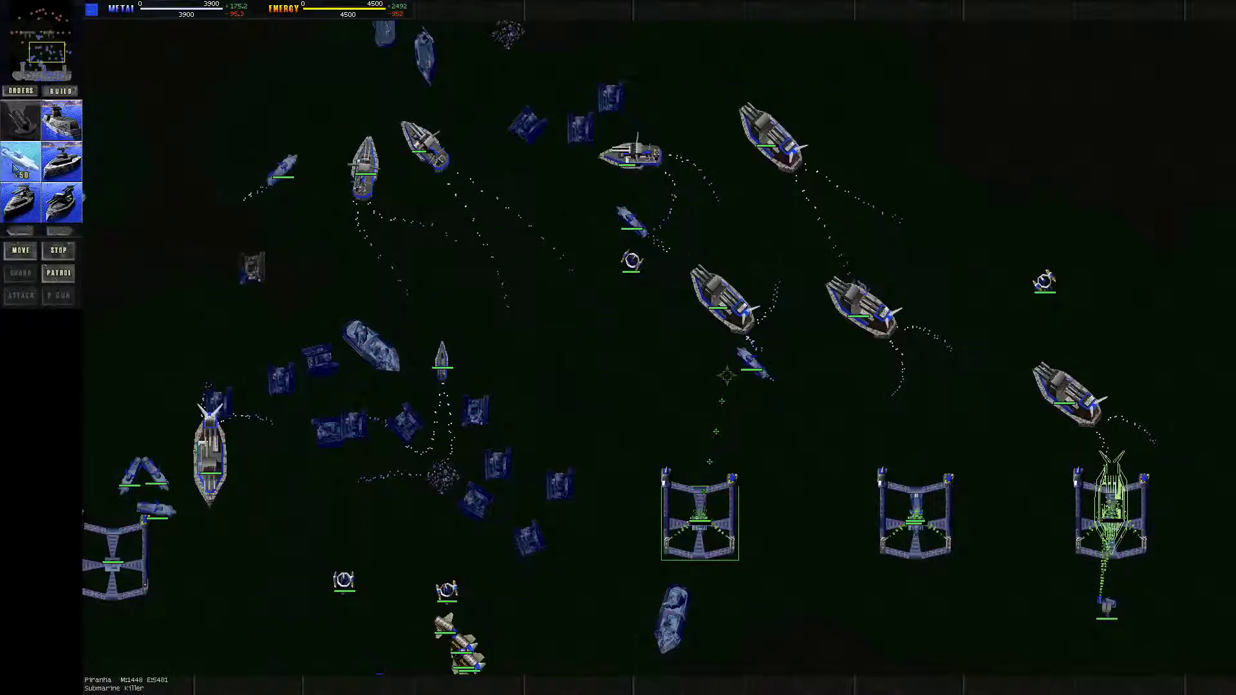
{"action": "key", "text": "1"}
{"action": "key", "text": "Up"}
{"action": "key", "text": "Up"}
{"action": "key", "text": "Up"}
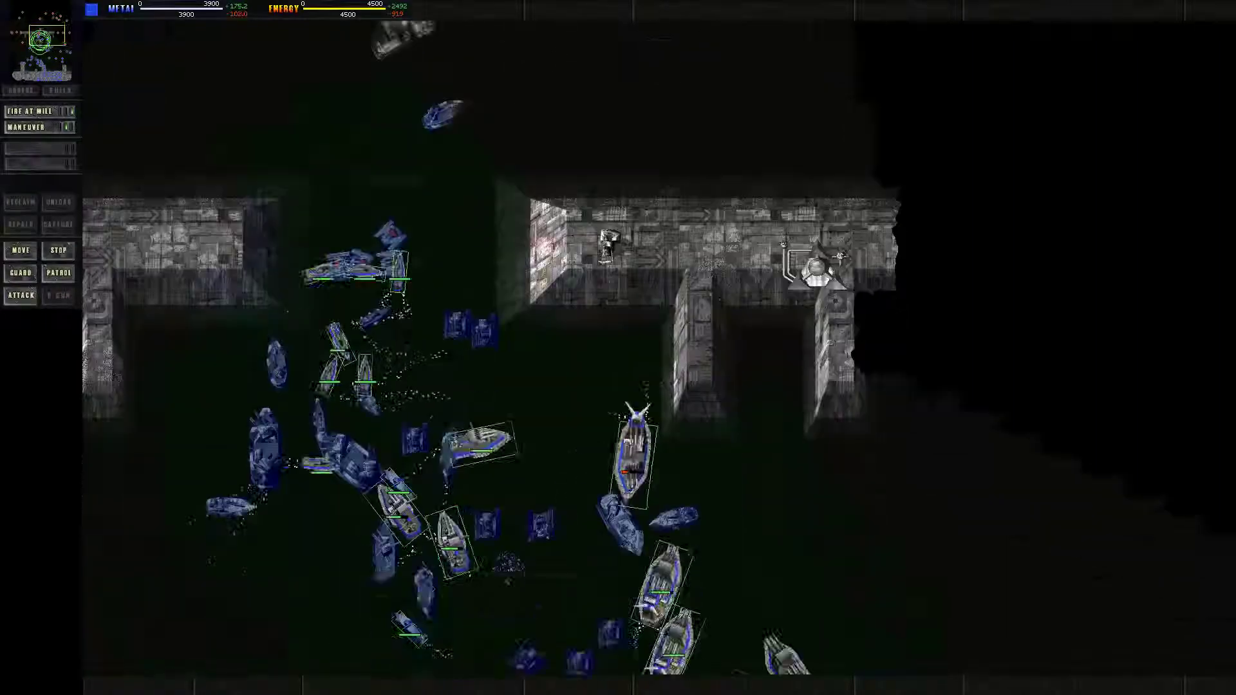
{"action": "key", "text": "Down"}
{"action": "key", "text": "Down"}
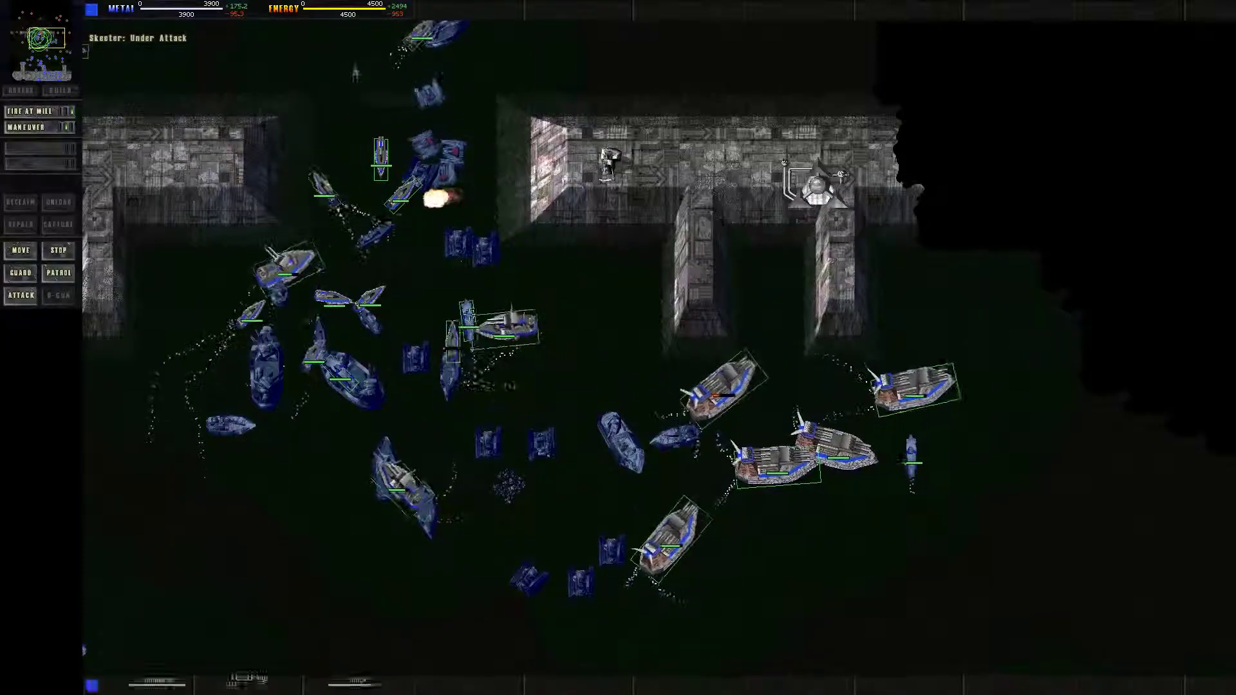
{"action": "key", "text": "Down"}
{"action": "key", "text": "Down"}
{"action": "key", "text": "Down"}
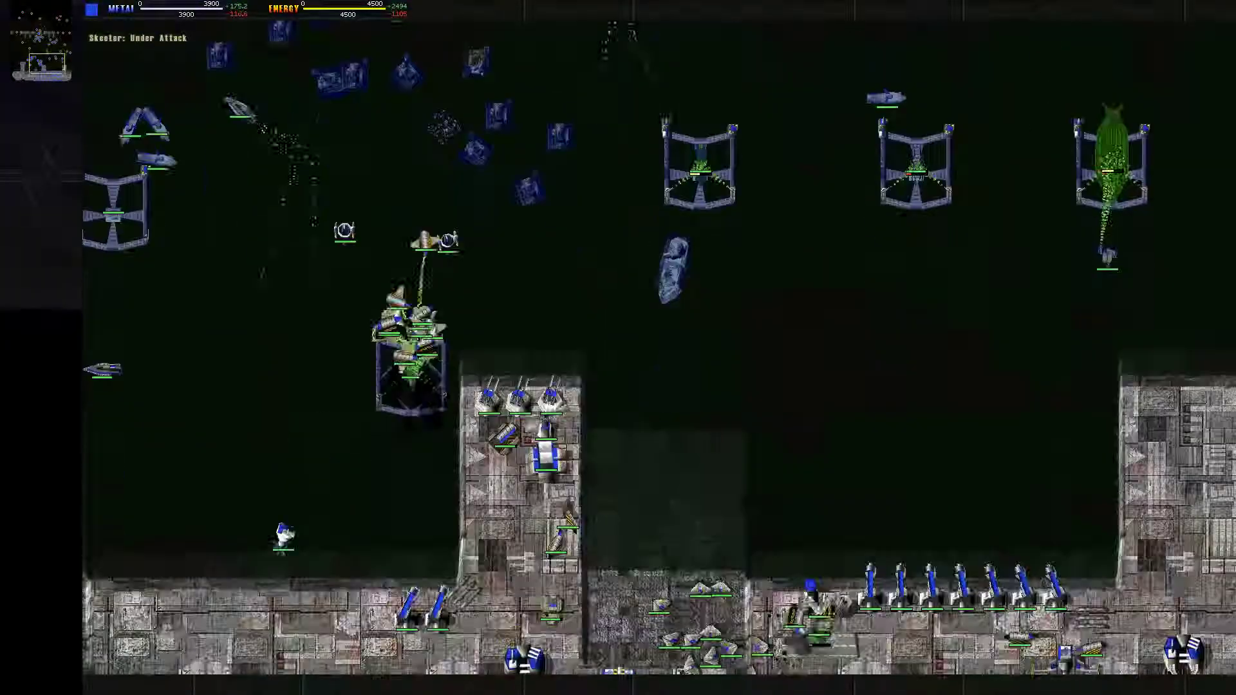
- Select the harbour ships and move the view north to the walls
{"action": "key", "text": "Down"}
{"action": "left_click_drag", "start_coordinate": [746, 679], "coordinate": [744, 673]}
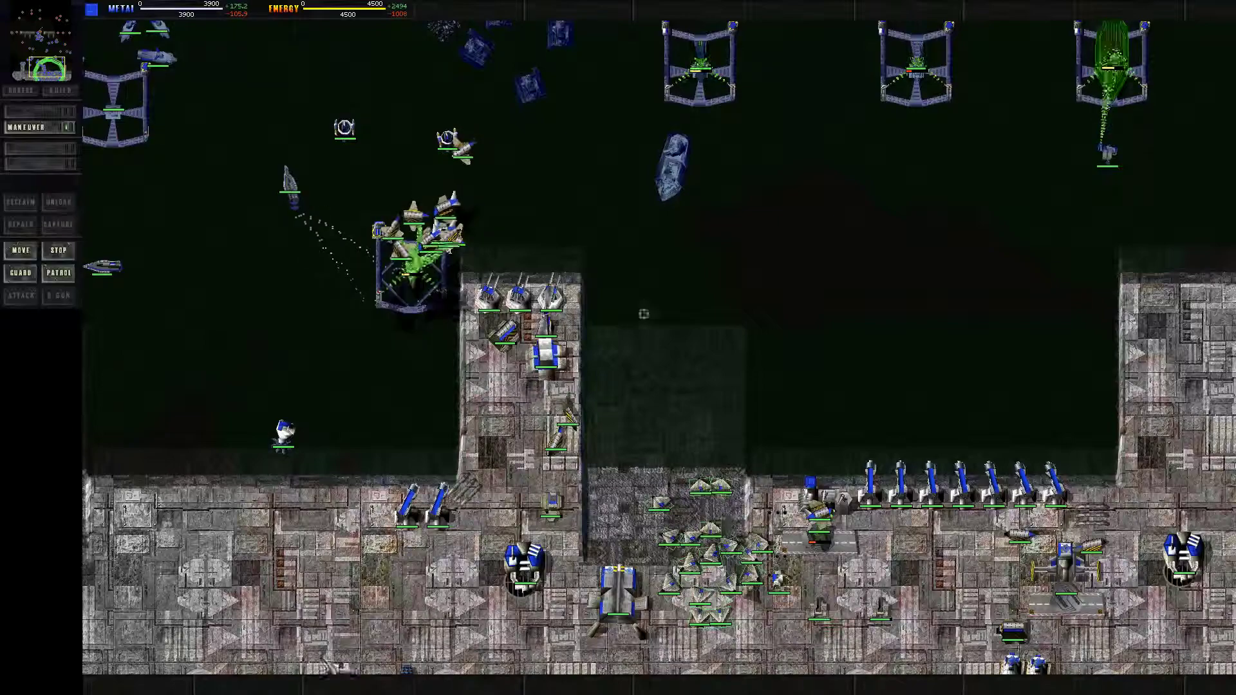
{"action": "key", "text": "Up"}
{"action": "key", "text": "Up"}
{"action": "key", "text": "Up"}
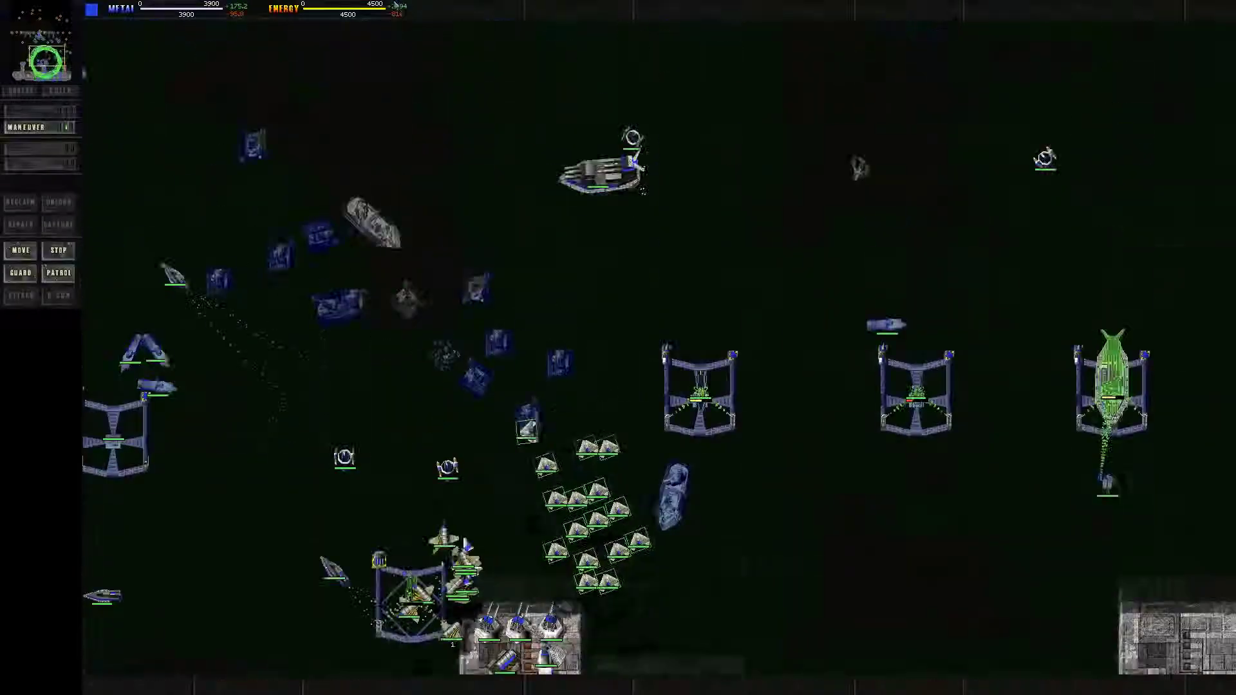
{"action": "key", "text": "Up"}
{"action": "key", "text": "Up"}
{"action": "key", "text": "Up"}
{"action": "key", "text": "Up"}
{"action": "key", "text": "Up"}
{"action": "key", "text": "Up"}
{"action": "key", "text": "Up"}
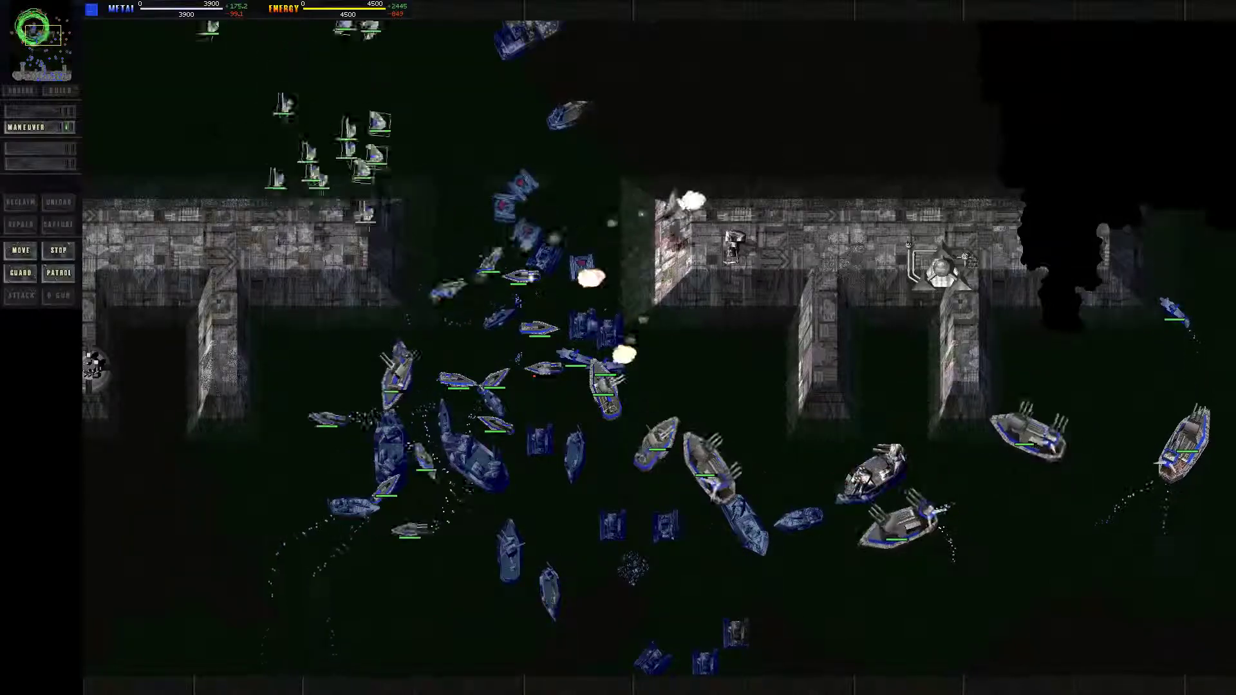
{"action": "left_click", "coordinate": [969, 289]}
- Select fleet group 1 plus the other ship groups for the assault on the walls
{"action": "key", "text": "Right"}
{"action": "key", "text": "Right"}
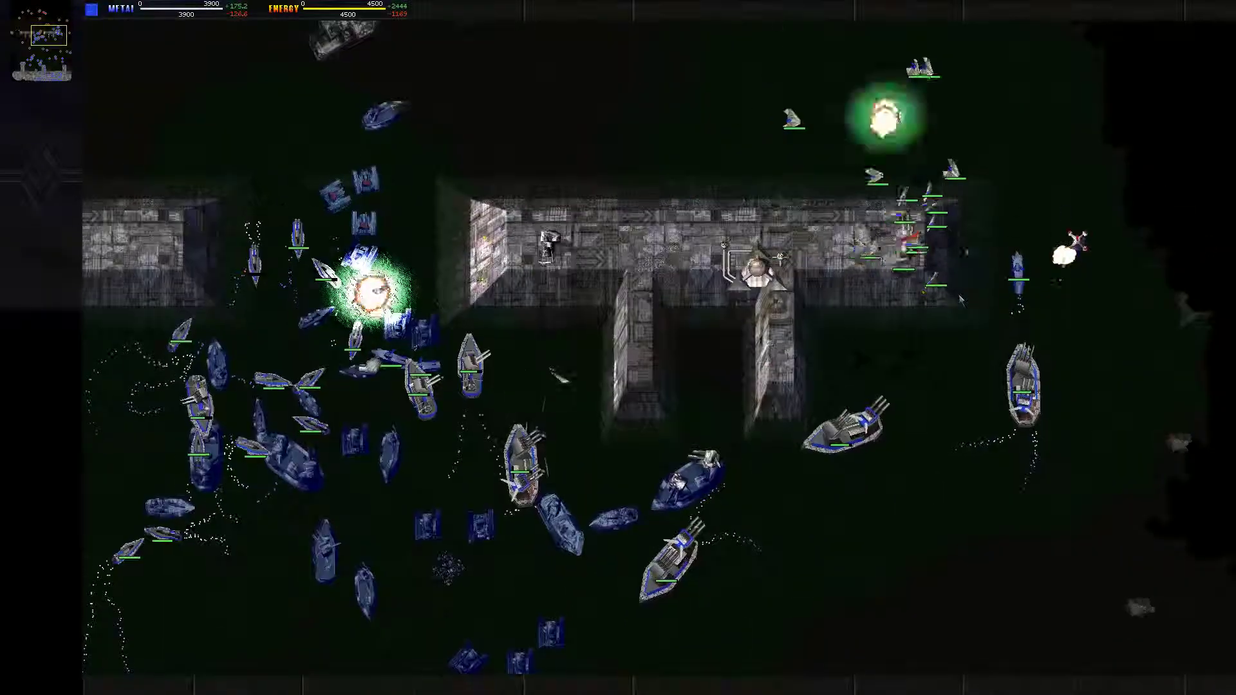
{"action": "key", "text": "1"}
{"action": "key", "text": "1"}
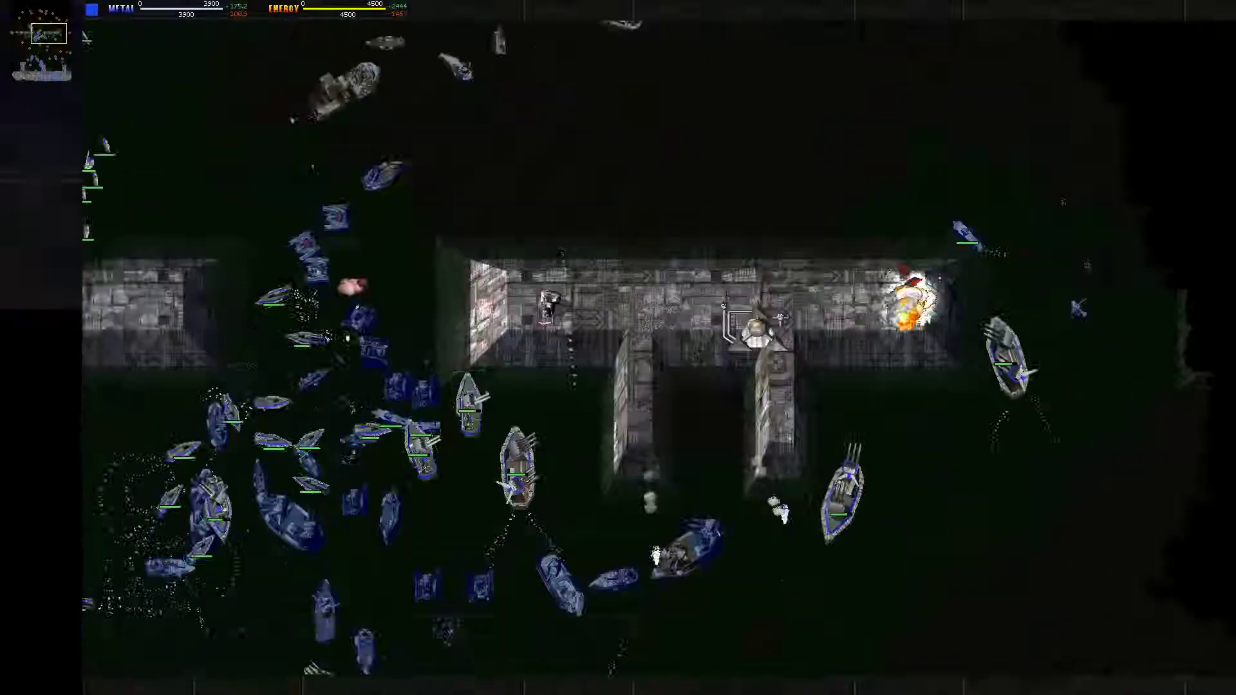
{"action": "left_click_drag", "start_coordinate": [814, 392], "coordinate": [206, 670]}
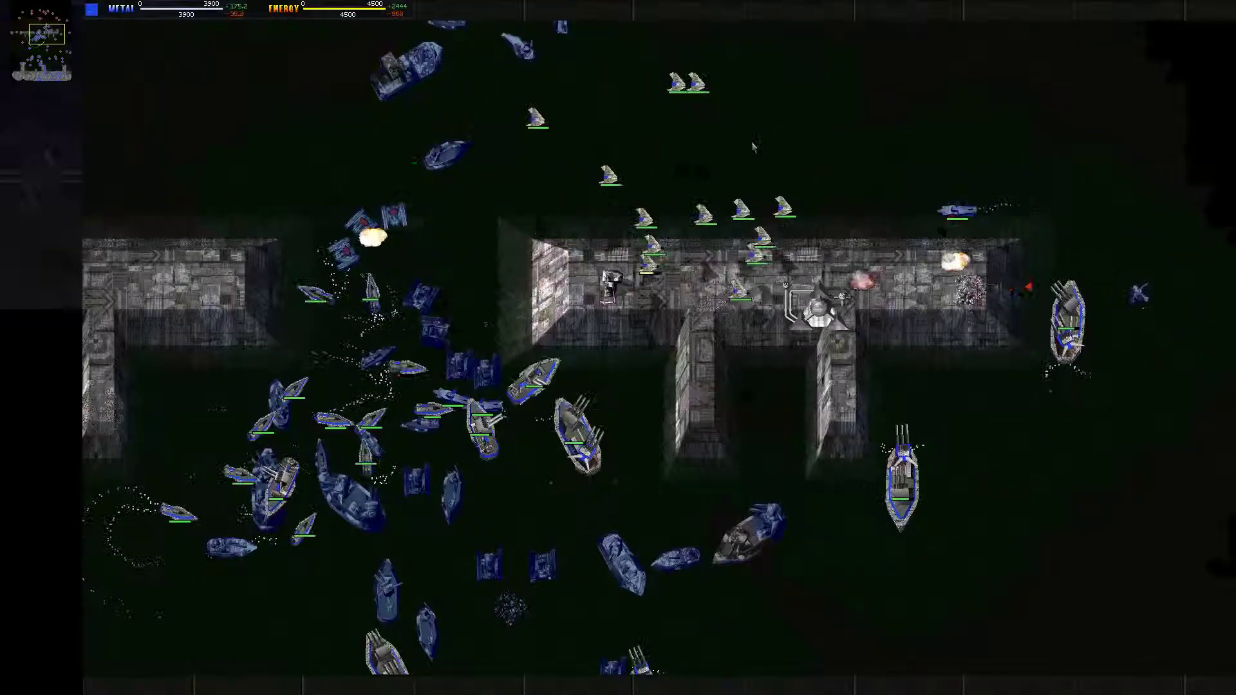
{"action": "left_click_drag", "start_coordinate": [154, 110], "coordinate": [381, 332]}
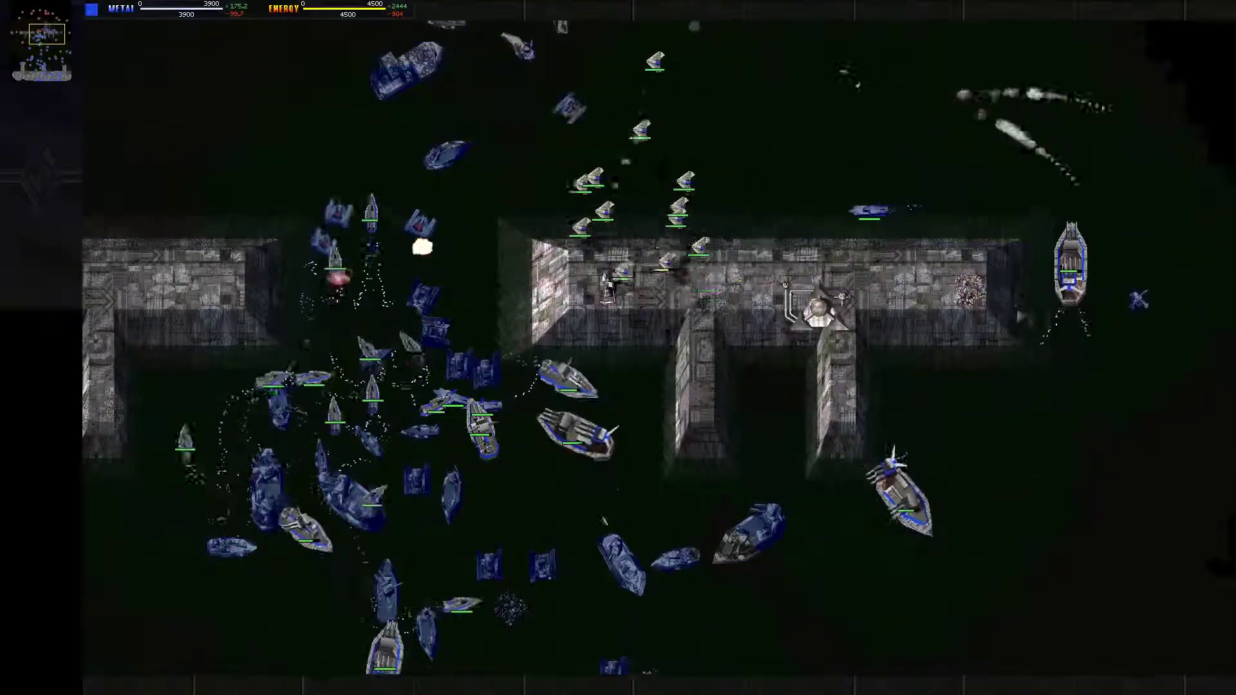
{"action": "key", "text": "1"}
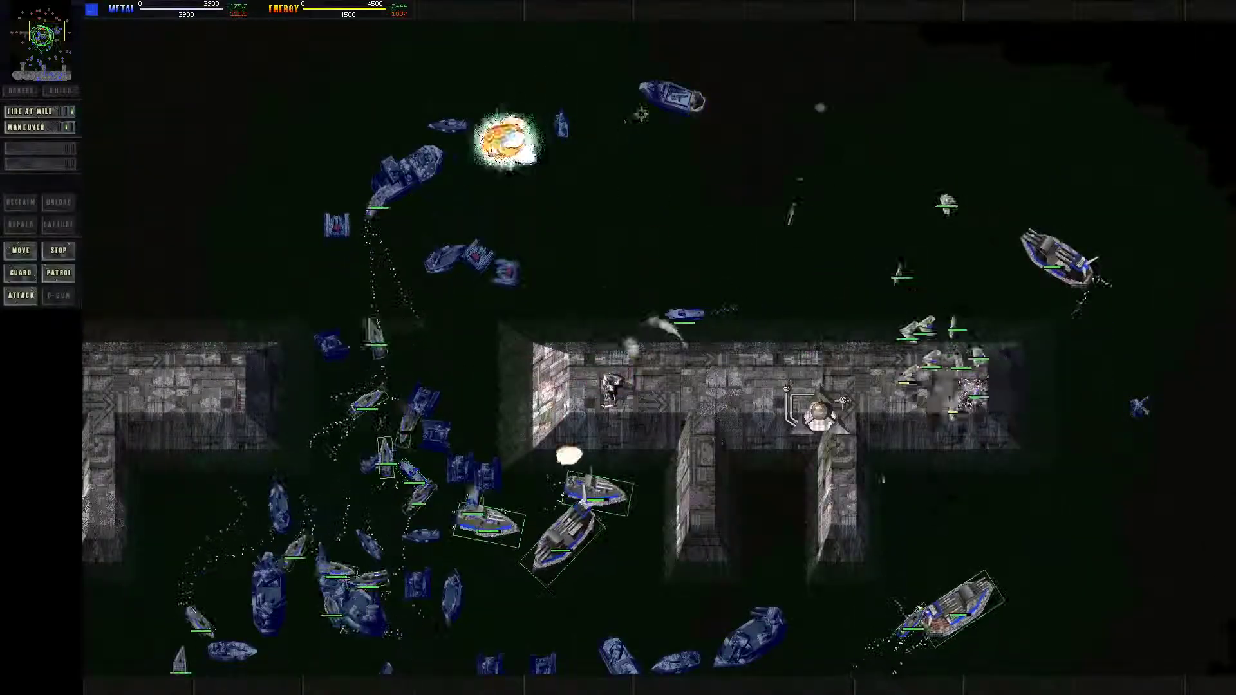
{"action": "key", "text": "Up"}
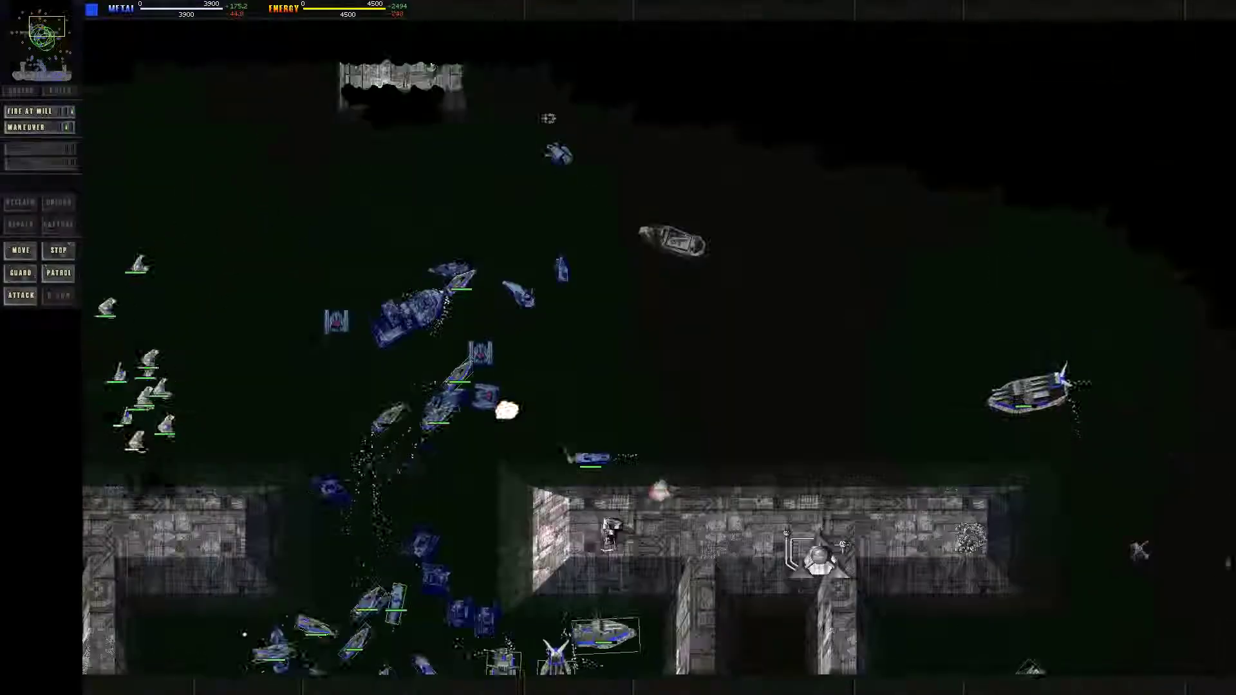
{"action": "key", "text": "Down"}
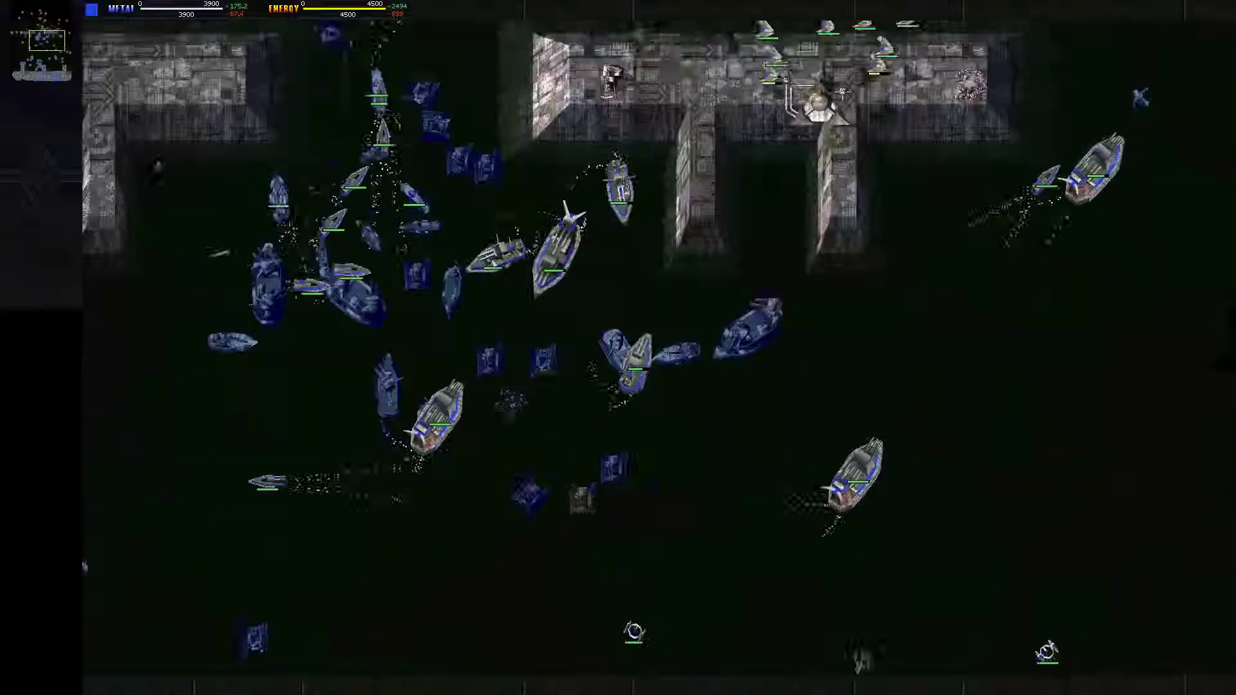
{"action": "key", "text": "Down"}
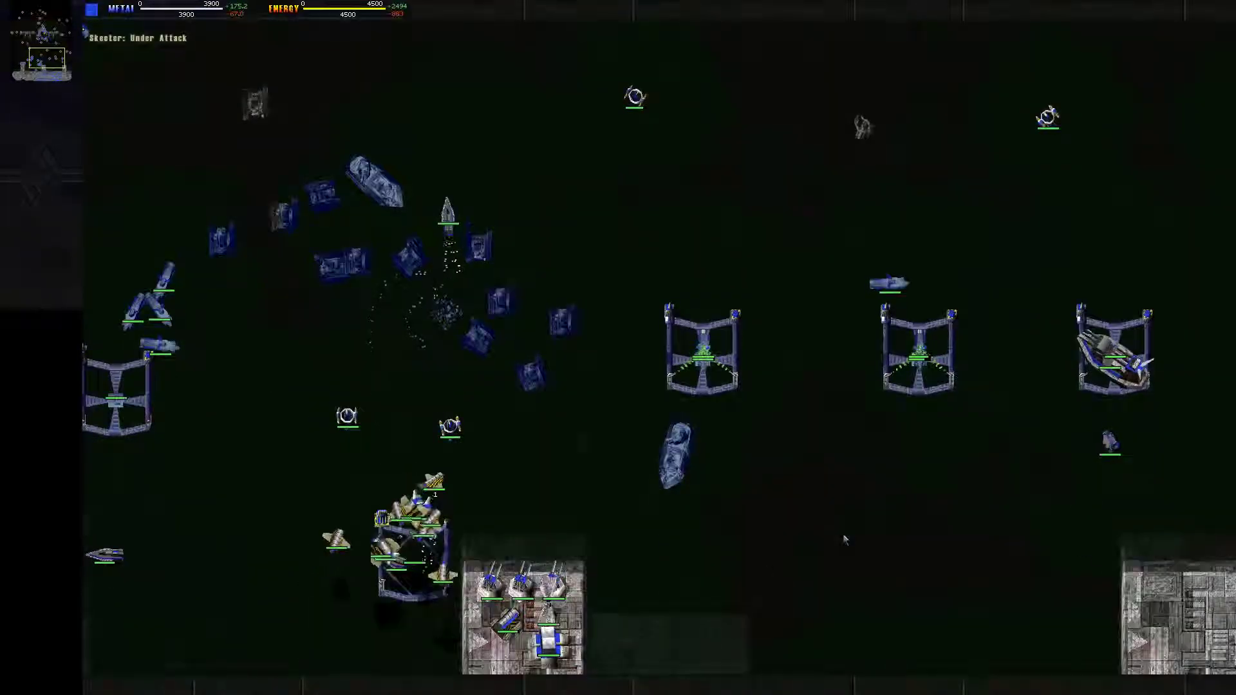
{"action": "key", "text": "Down"}
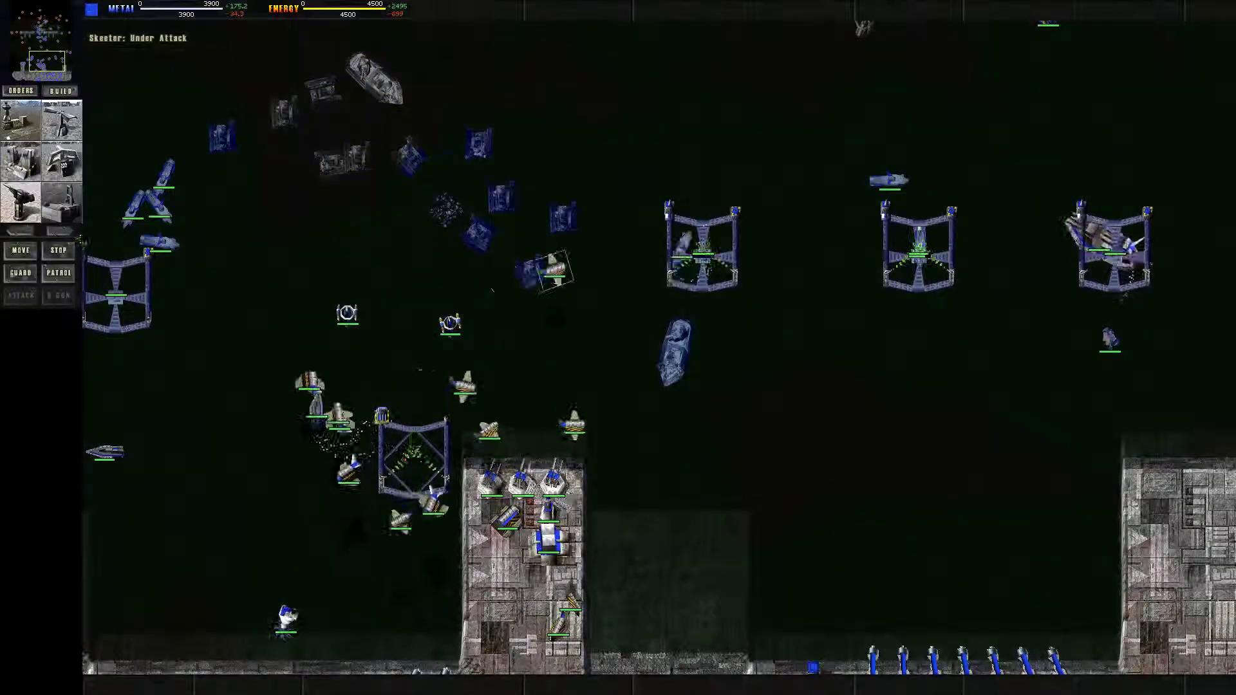
{"action": "right_click", "coordinate": [726, 225]}
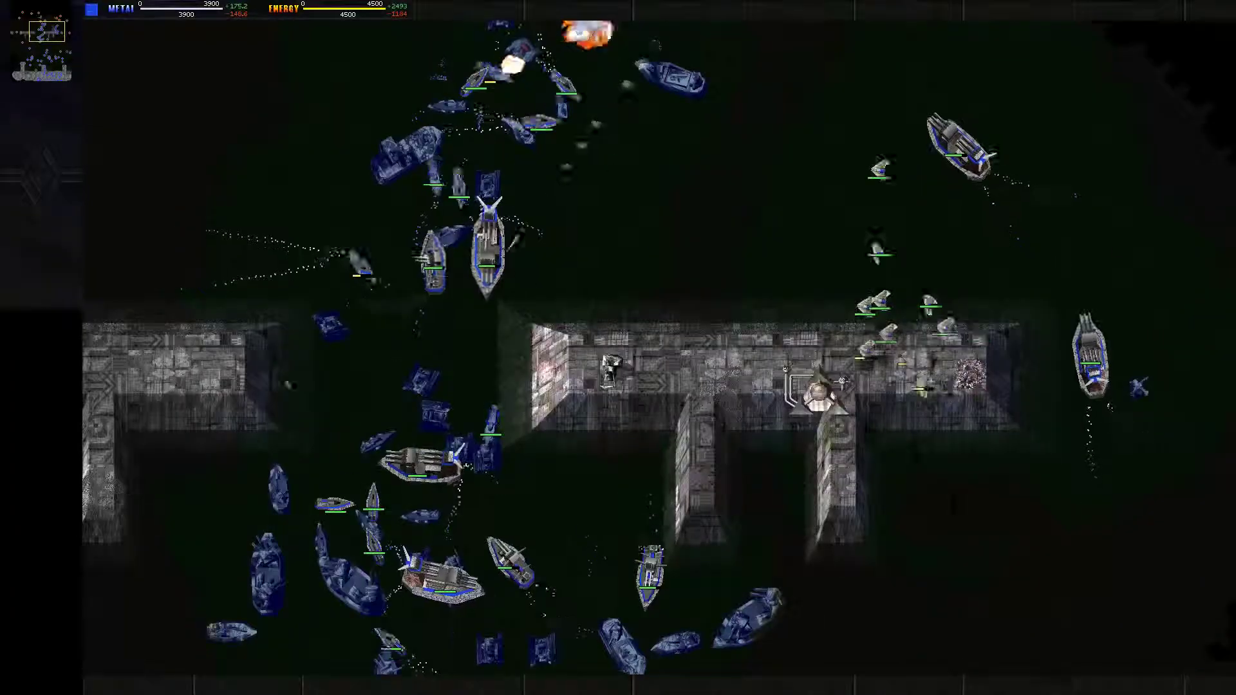
{"action": "left_click_drag", "start_coordinate": [170, 206], "coordinate": [663, 654]}
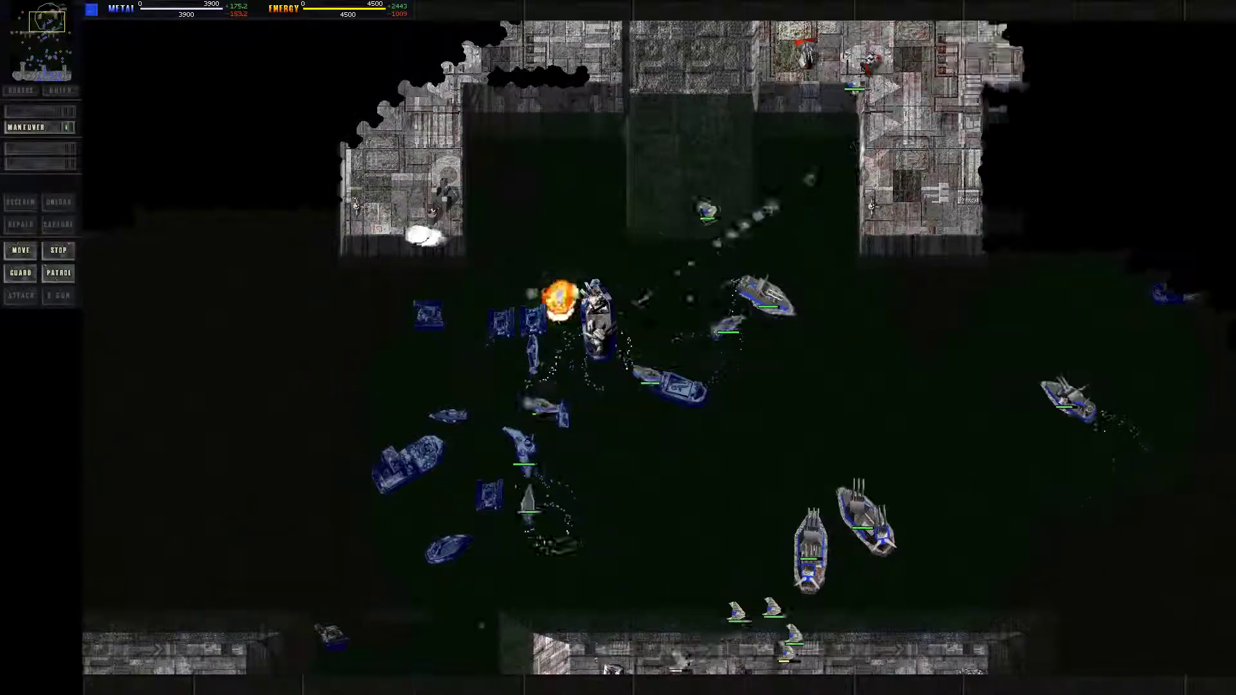
- Order group 1 to attack, then move the harbour warships north toward the Core base
{"action": "key", "text": "1"}
{"action": "left_click", "coordinate": [806, 204]}
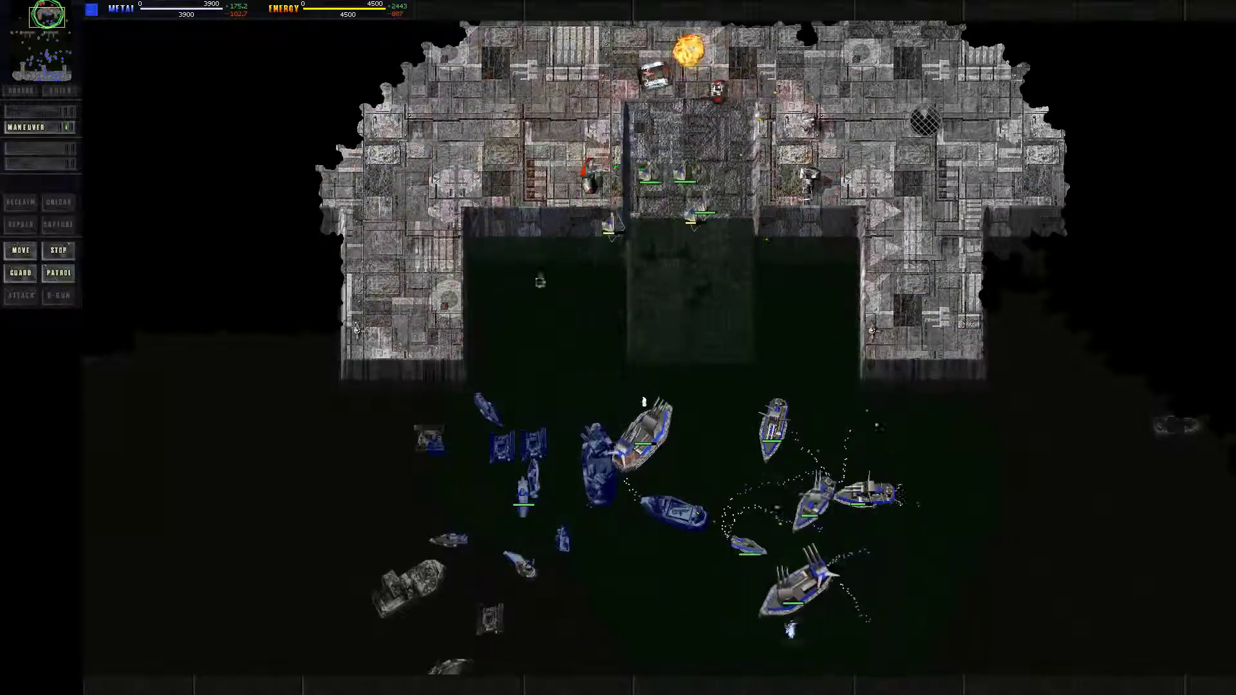
{"action": "left_click_drag", "start_coordinate": [532, 415], "coordinate": [898, 628]}
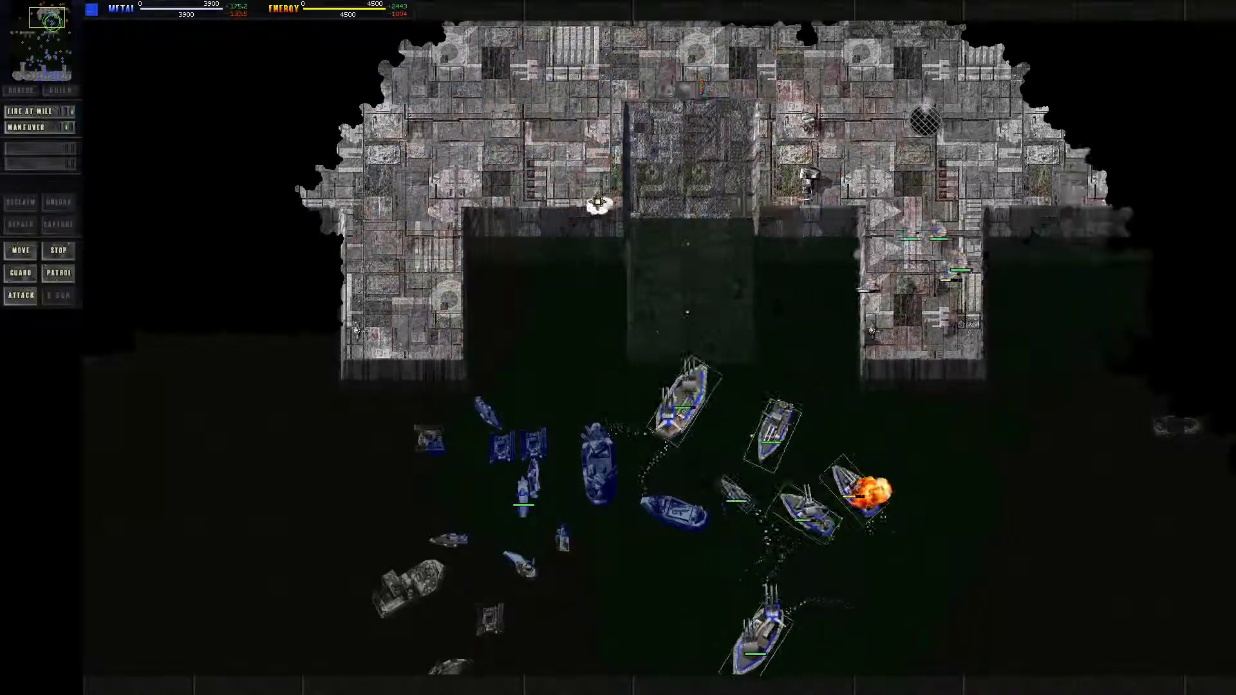
{"action": "right_click", "coordinate": [673, 261]}
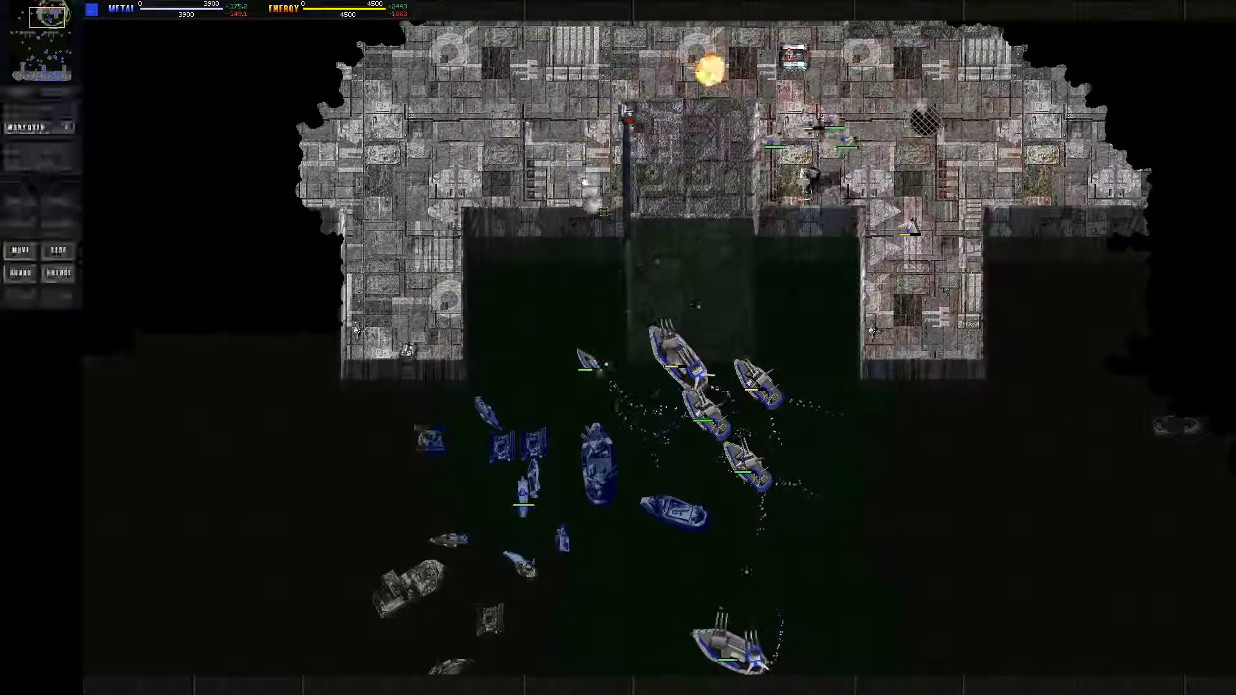
{"action": "key", "text": "Up"}
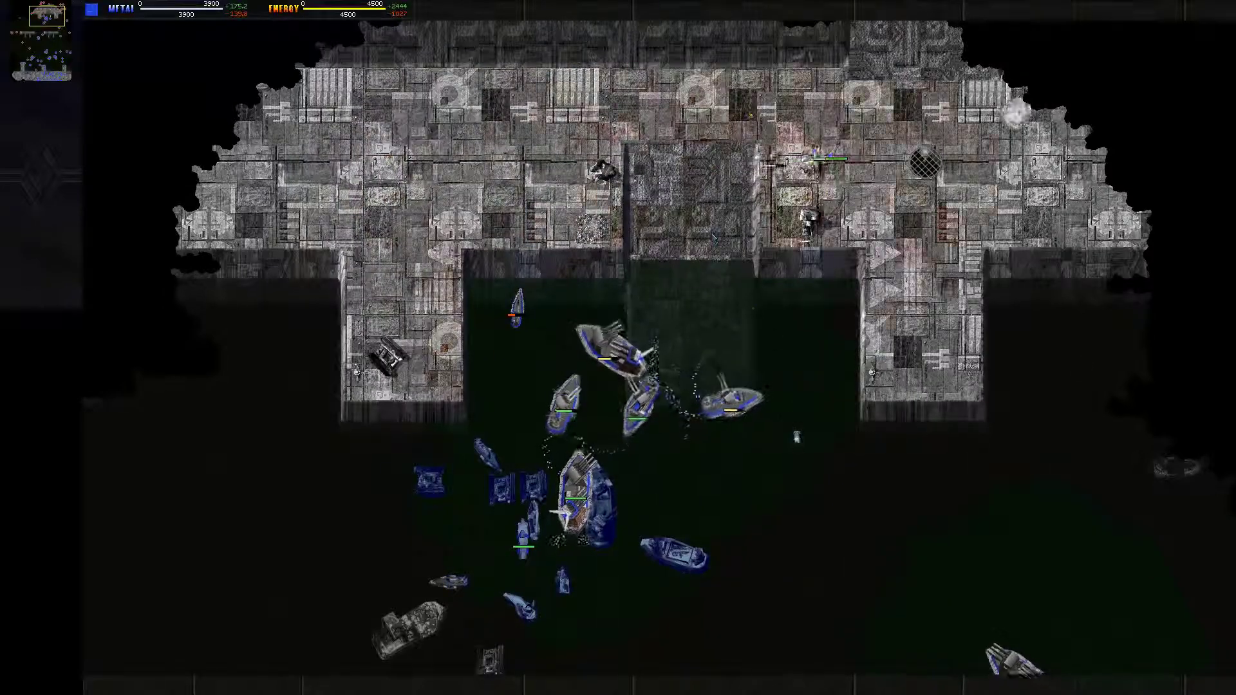
{"action": "left_click", "coordinate": [637, 418]}
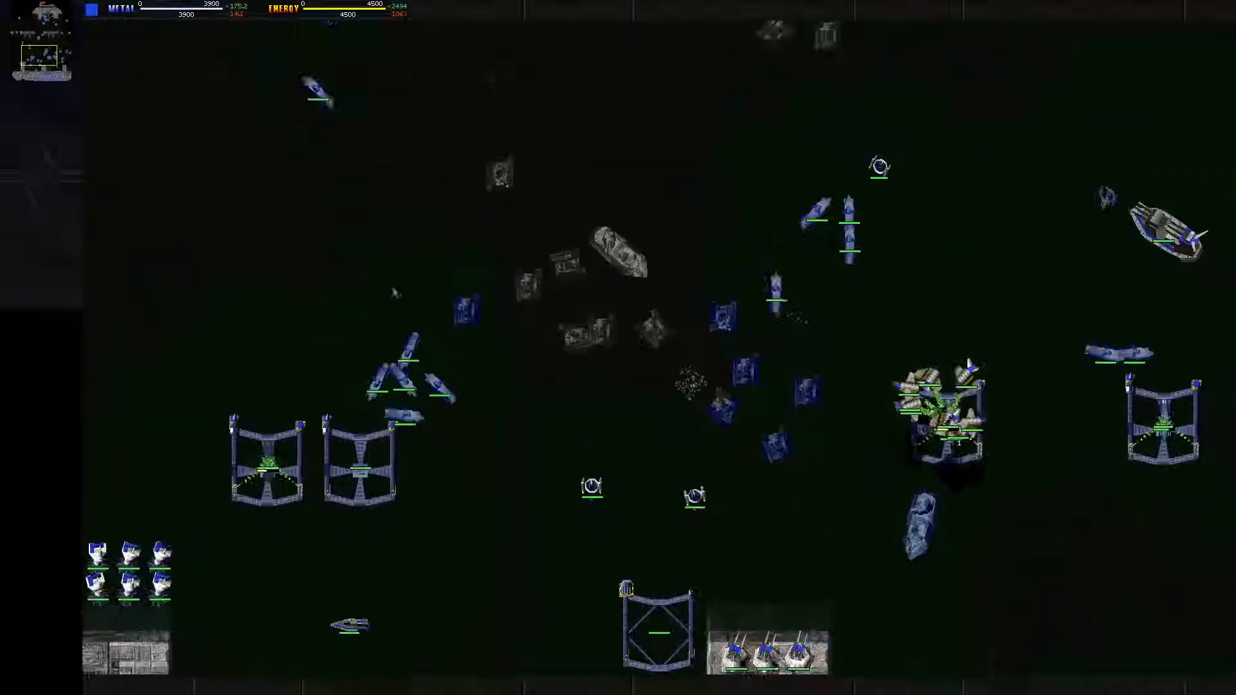
- Select the new ships at the home shipyards and pan north toward the enemy base
{"action": "left_click", "coordinate": [970, 367]}
{"action": "left_click_drag", "start_coordinate": [253, 114], "coordinate": [704, 363]}
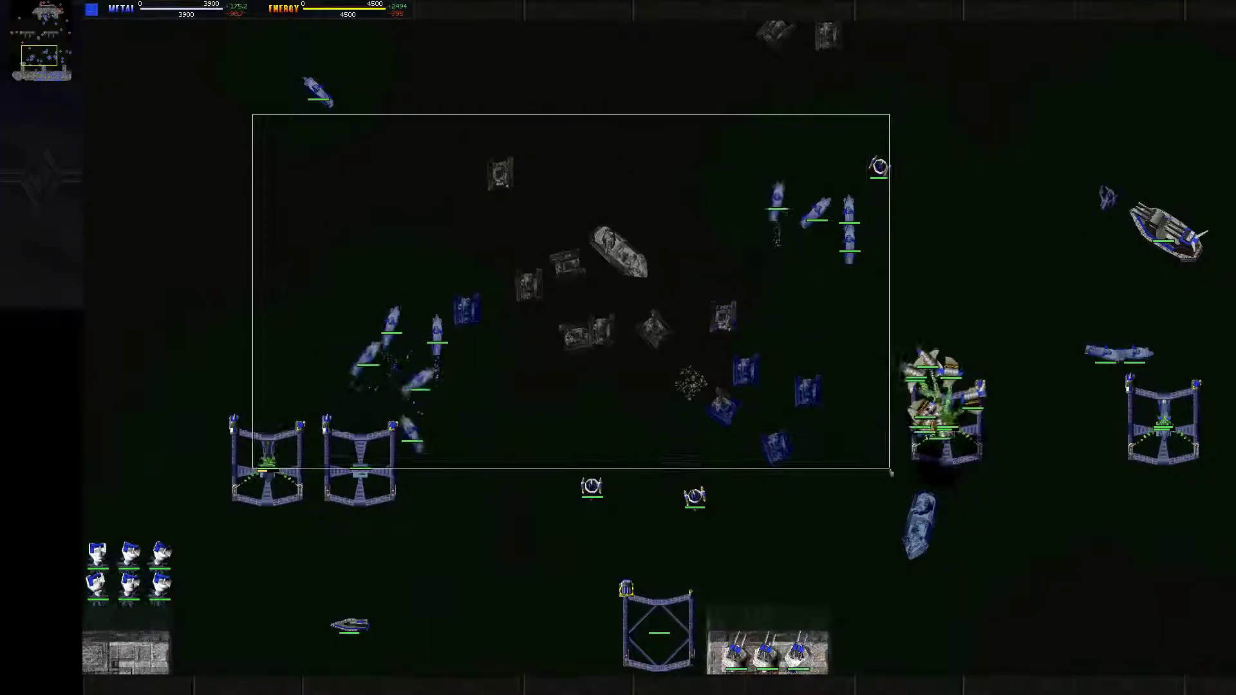
{"action": "left_click_drag", "start_coordinate": [882, 468], "coordinate": [881, 468]}
{"action": "key", "text": "Up"}
{"action": "key", "text": "Up"}
{"action": "key", "text": "Up"}
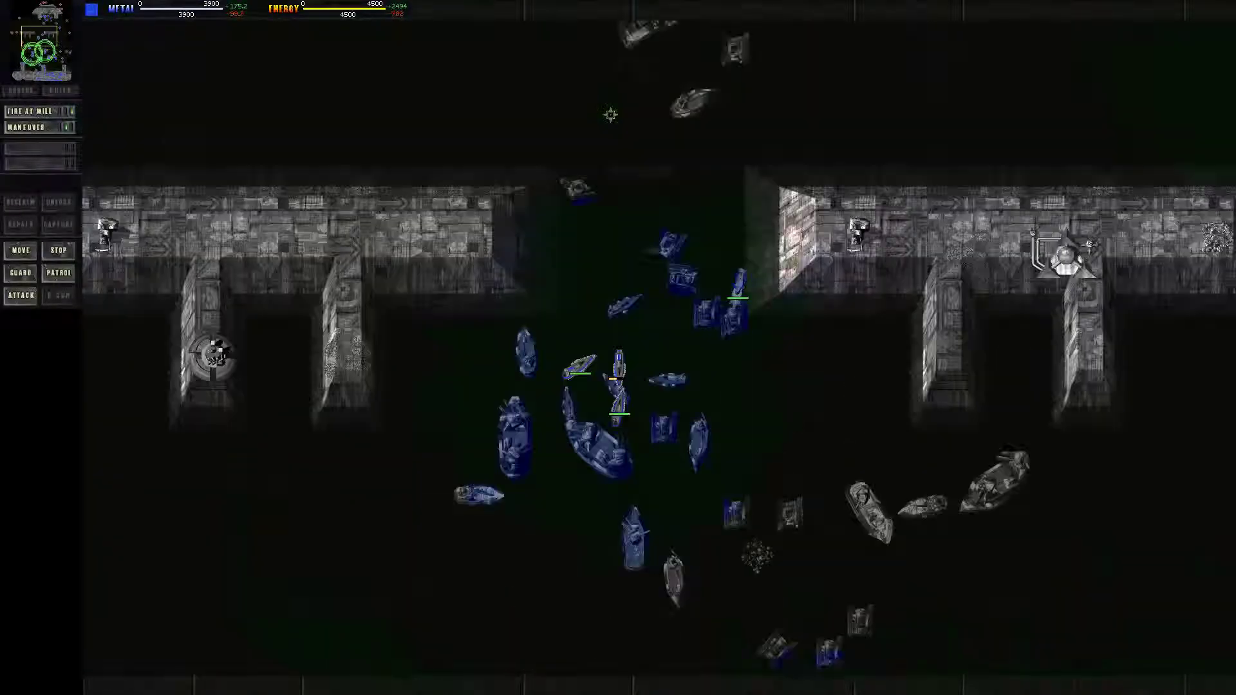
{"action": "key", "text": "Up"}
{"action": "key", "text": "Up"}
{"action": "key", "text": "Up"}
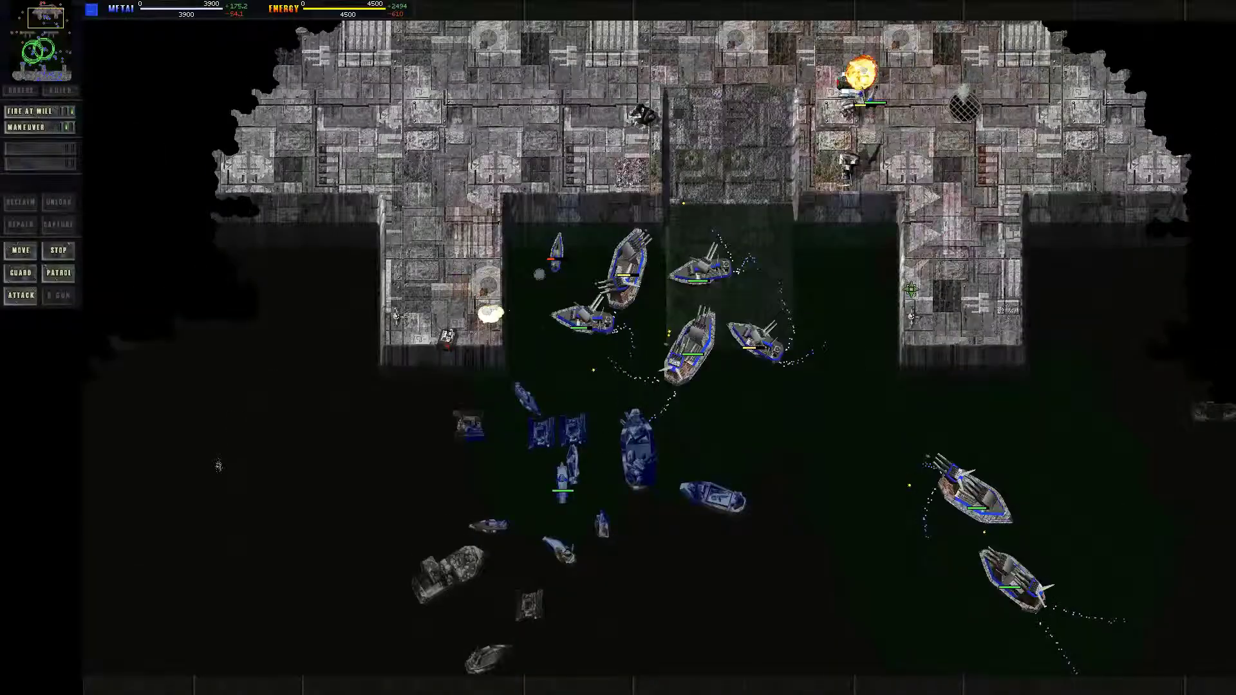
{"action": "key", "text": "Up"}
{"action": "key", "text": "Left"}
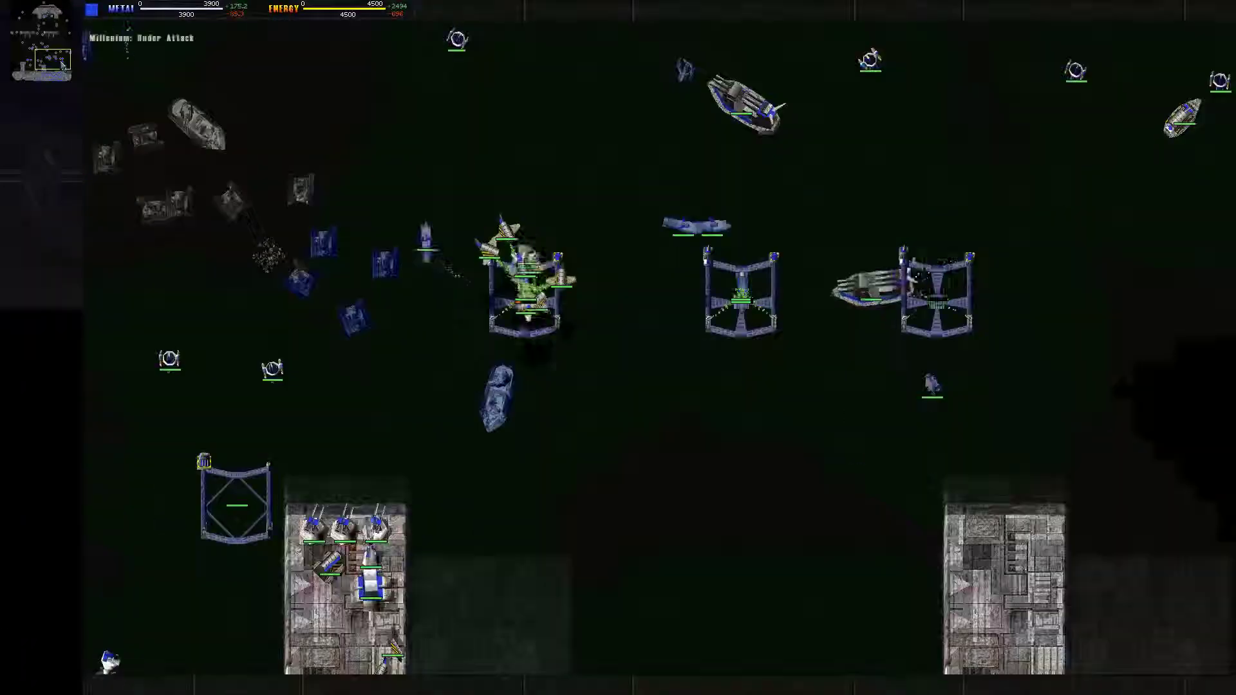
{"action": "key", "text": "Up"}
{"action": "key", "text": "Left"}
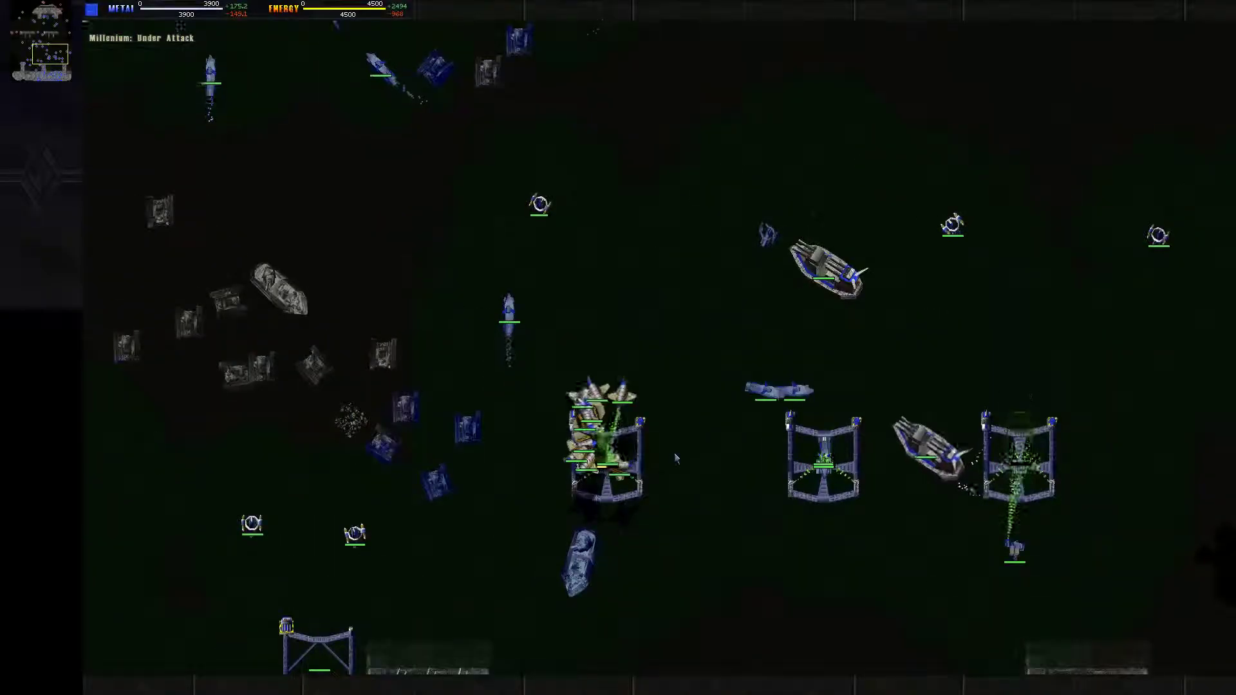
- Pan back to the home base and select a construction unit
{"action": "key", "text": "Down"}
{"action": "key", "text": "Left"}
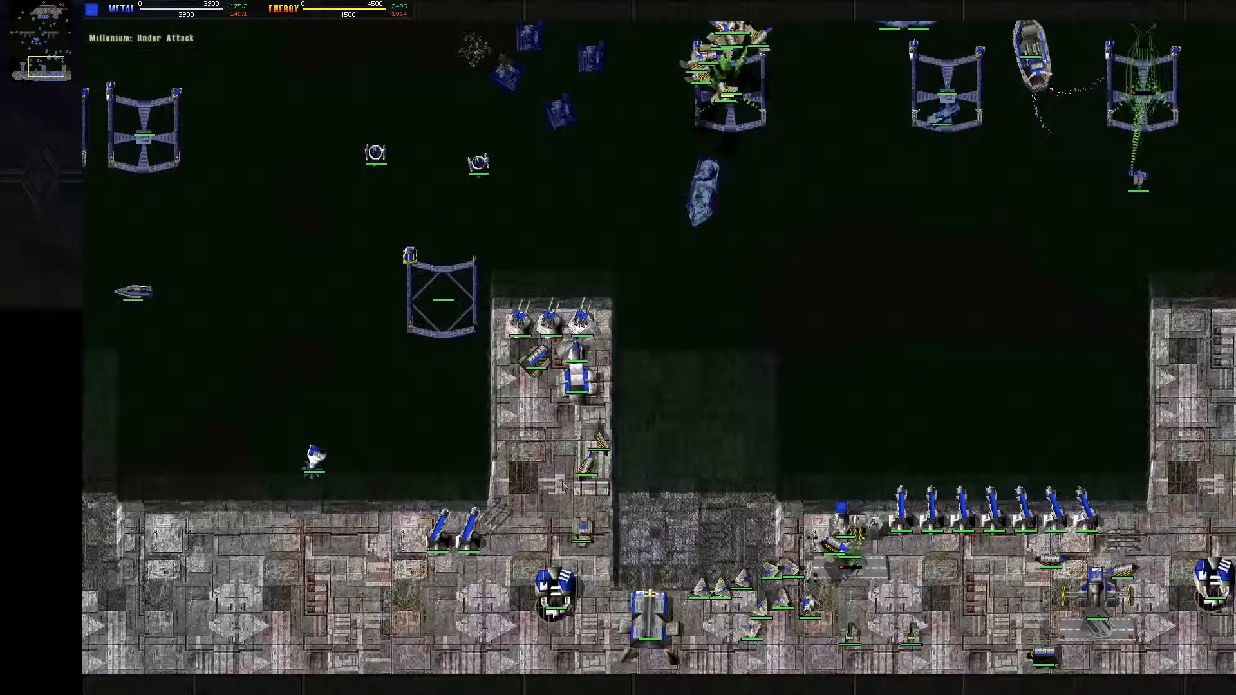
{"action": "key", "text": "Up"}
{"action": "key", "text": "Right"}
{"action": "left_click", "coordinate": [851, 227]}
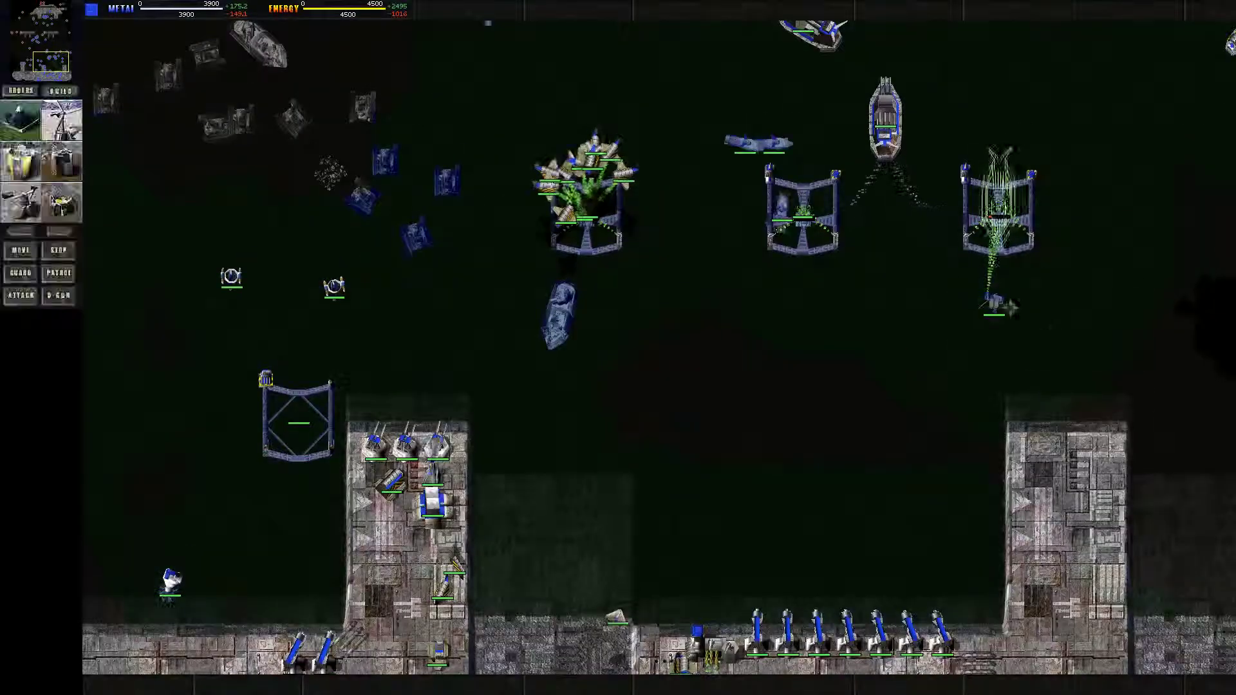
- Return to the fleet in the harbour and select the large blue ship
{"action": "key", "text": "Up"}
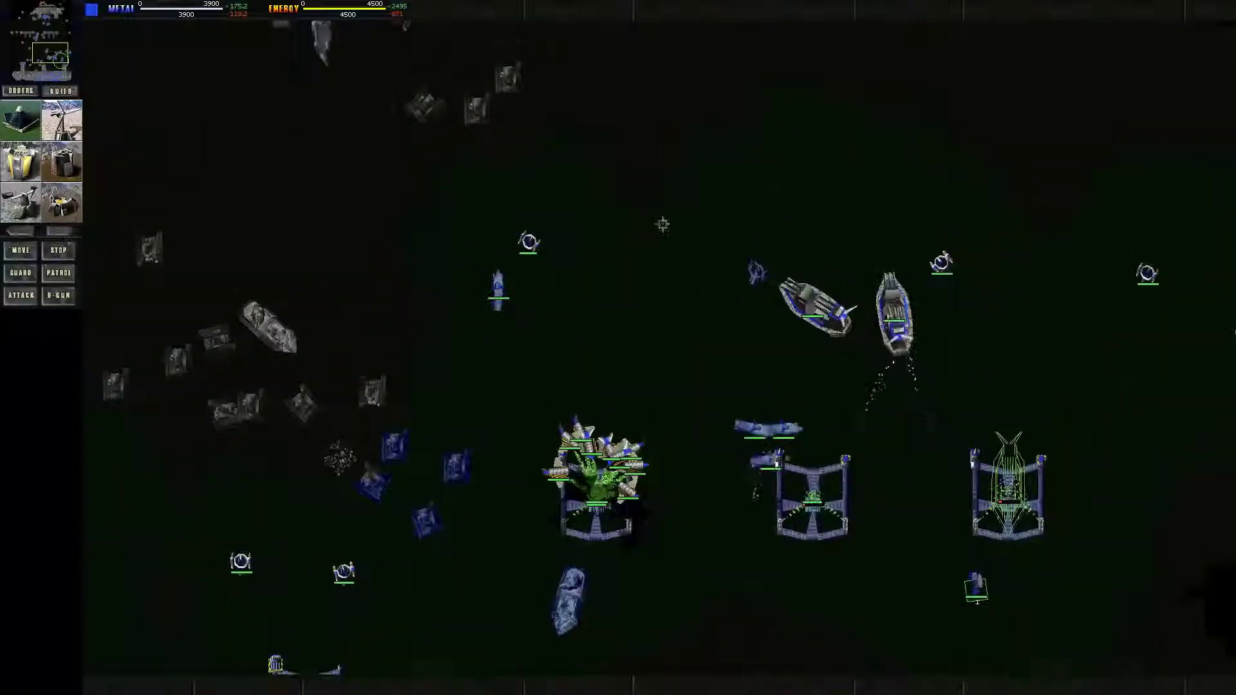
{"action": "key", "text": "Down"}
{"action": "key", "text": "Left"}
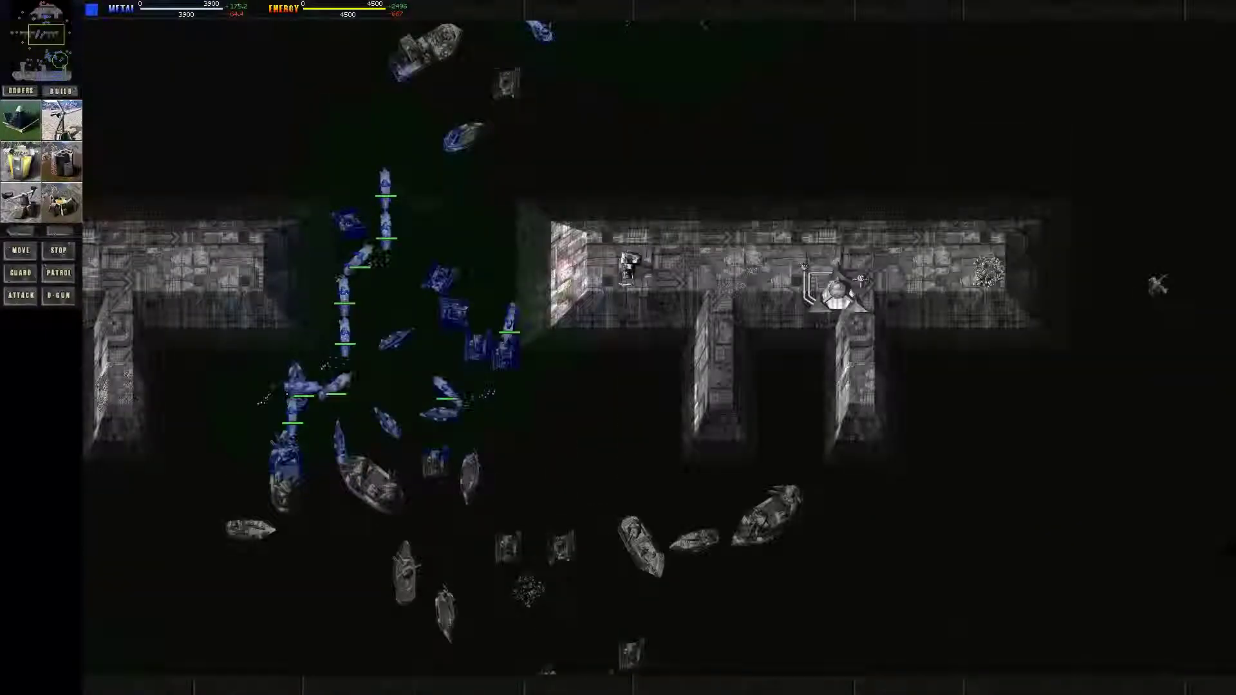
{"action": "key", "text": "Up"}
{"action": "right_click", "coordinate": [723, 354]}
{"action": "key", "text": "Down"}
{"action": "key", "text": "Right"}
{"action": "key", "text": "Down"}
{"action": "key", "text": "Down"}
{"action": "left_click_drag", "start_coordinate": [1032, 587], "coordinate": [757, 377]}
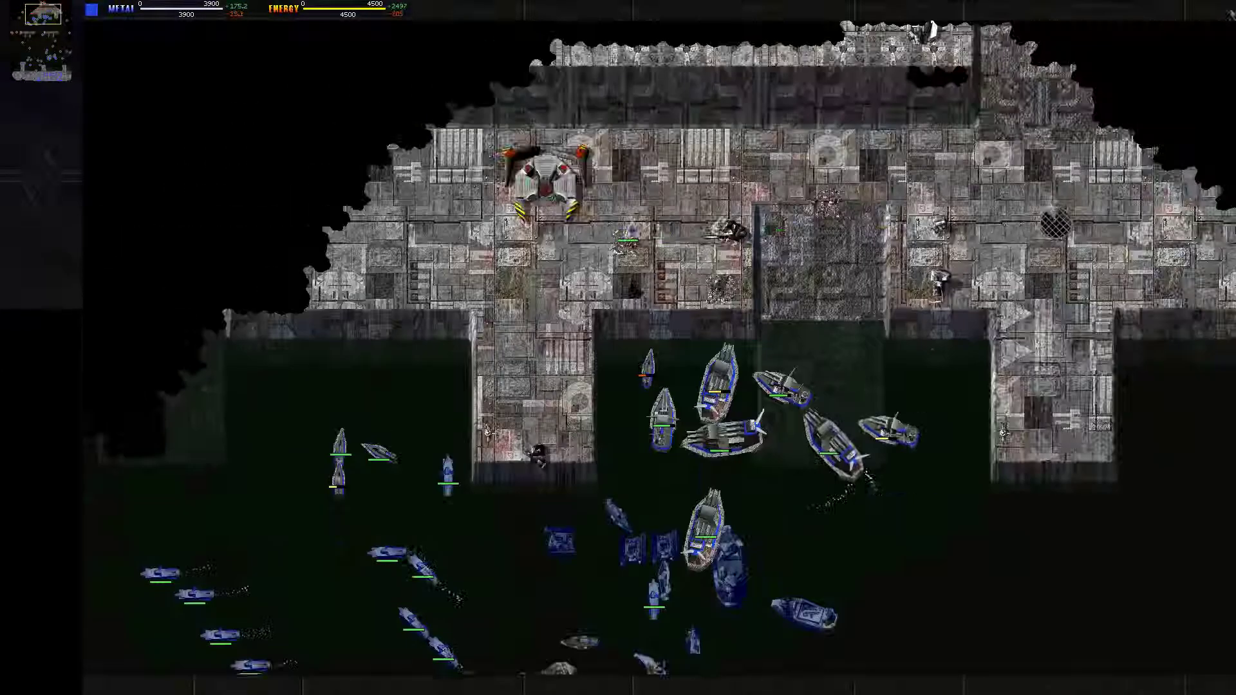
- Select five harbour warships, then pause the game and reopen the mission briefing
{"action": "left_click_drag", "start_coordinate": [638, 344], "coordinate": [819, 467]}
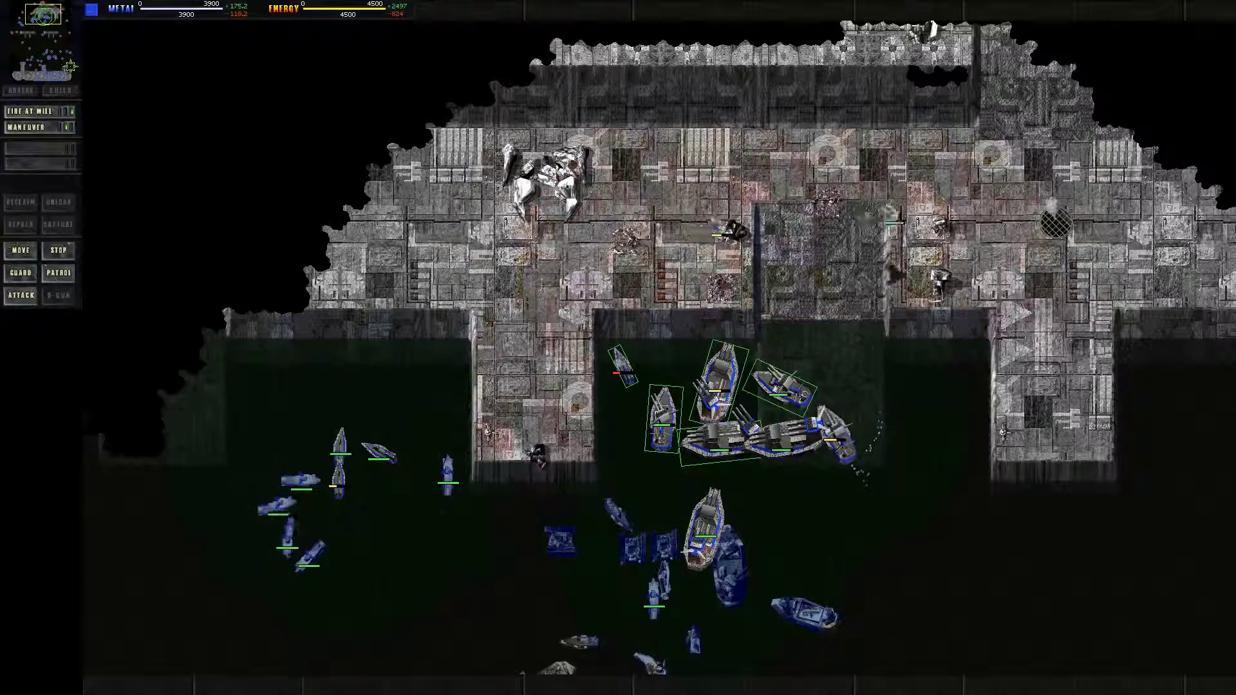
{"action": "key", "text": "Escape"}
{"action": "left_click", "coordinate": [60, 186]}
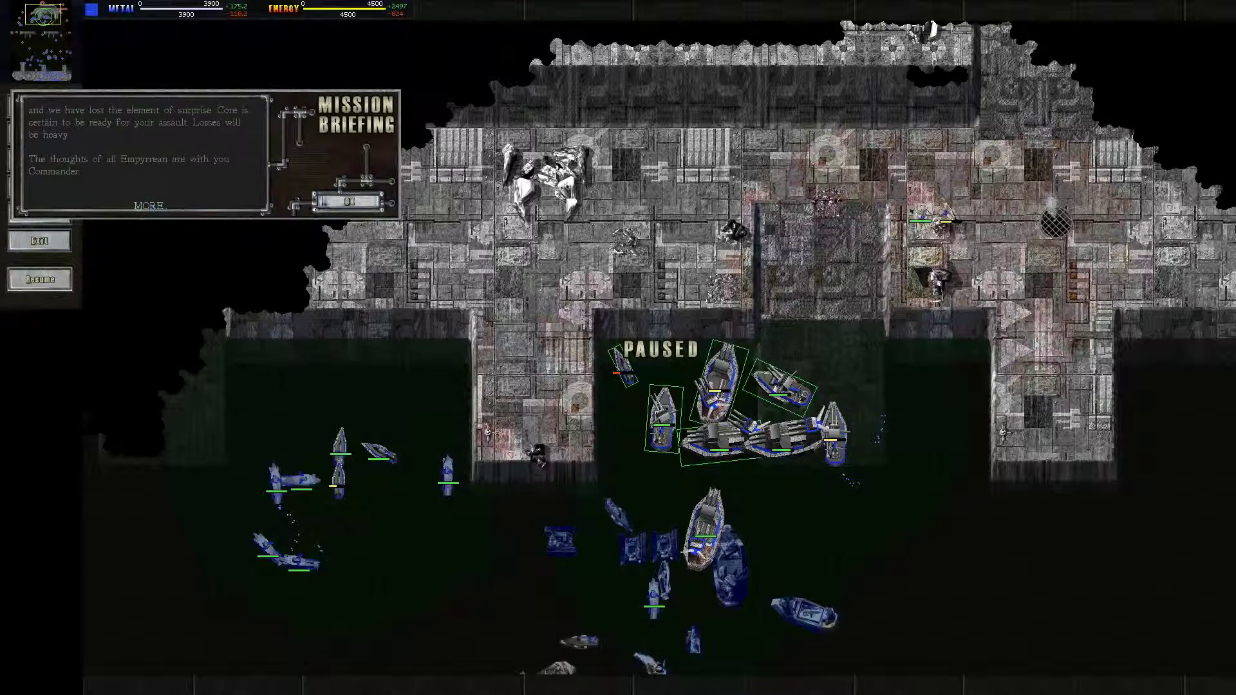
- Dismiss the mission briefing and resume play from the pause menu
{"action": "key", "text": "Return"}
{"action": "left_click", "coordinate": [42, 279]}
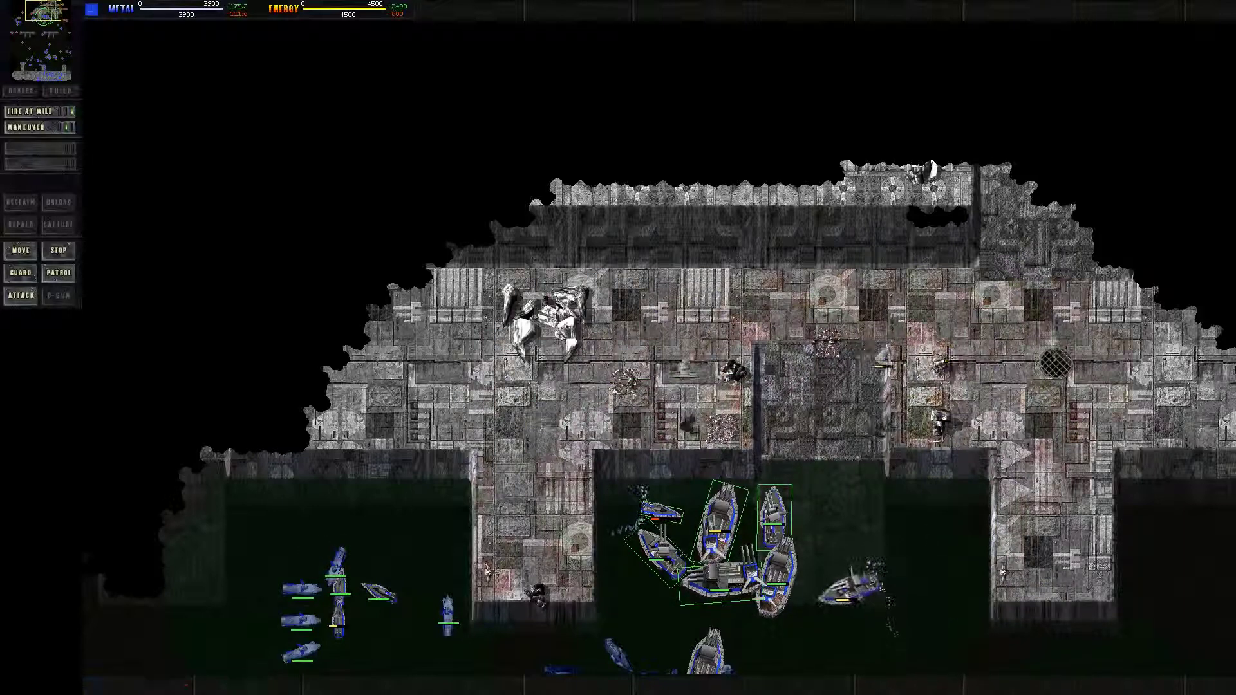
- Check the harbour fighting and the home base, selecting a unit at the home shipyards
{"action": "left_click", "coordinate": [76, 19]}
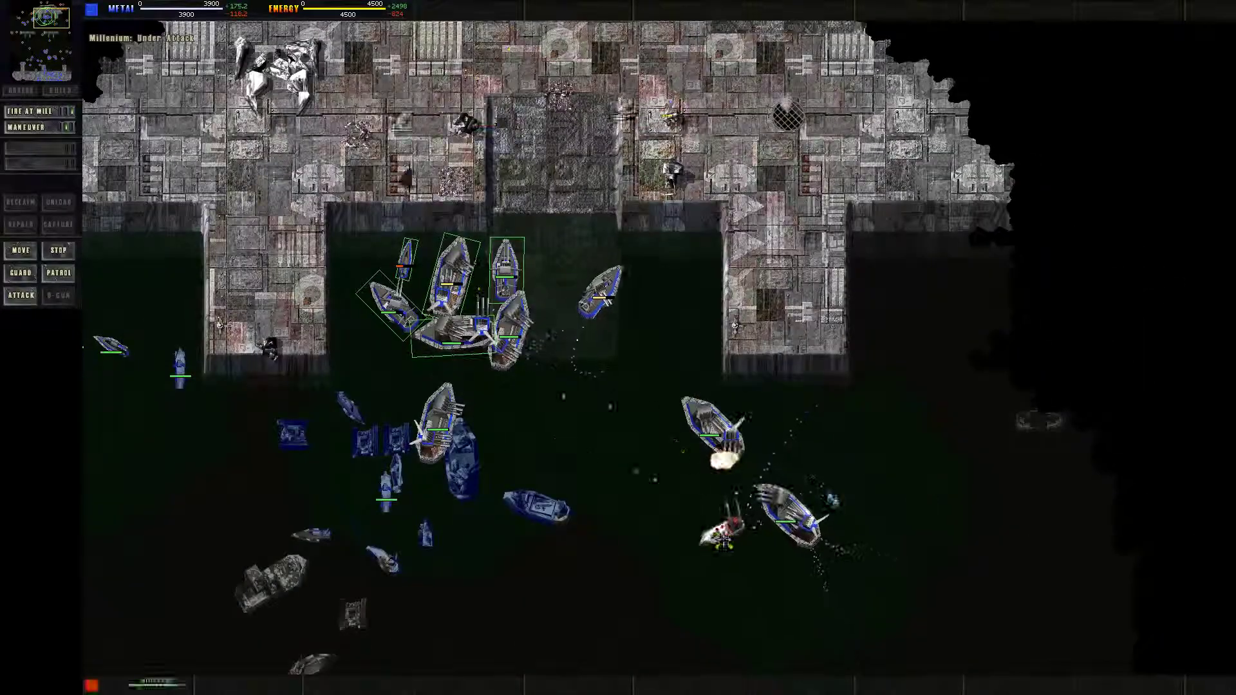
{"action": "left_click", "coordinate": [70, 32]}
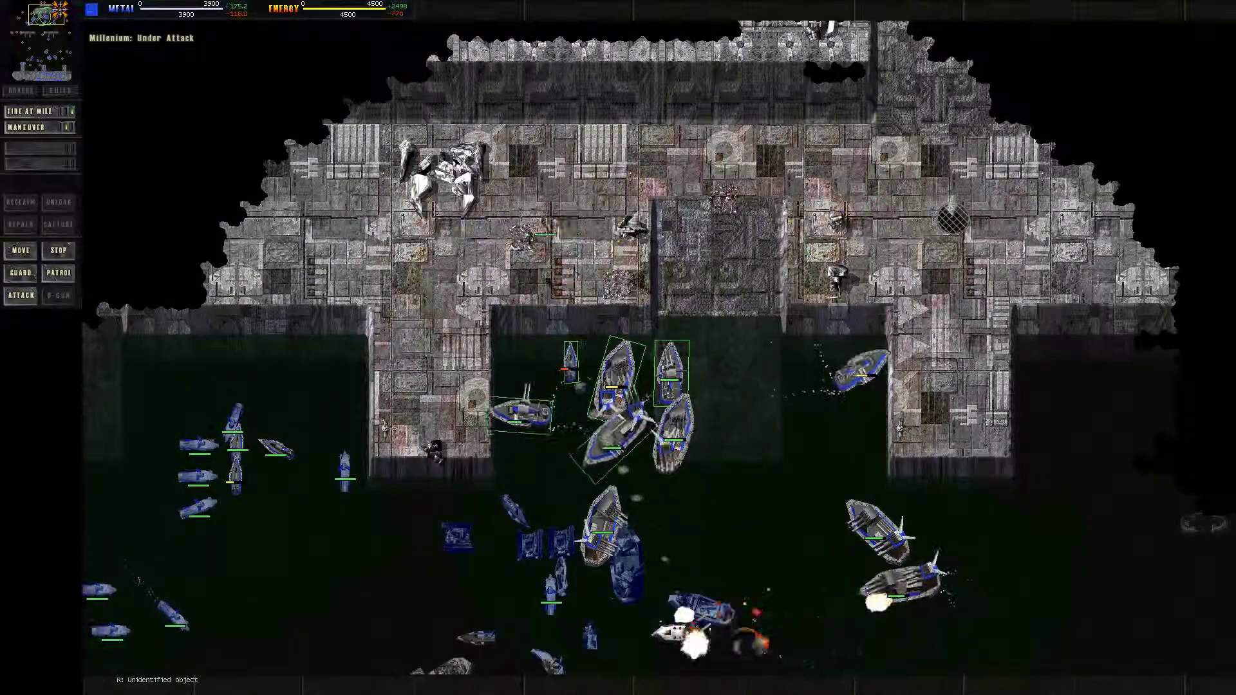
{"action": "key", "text": "Up"}
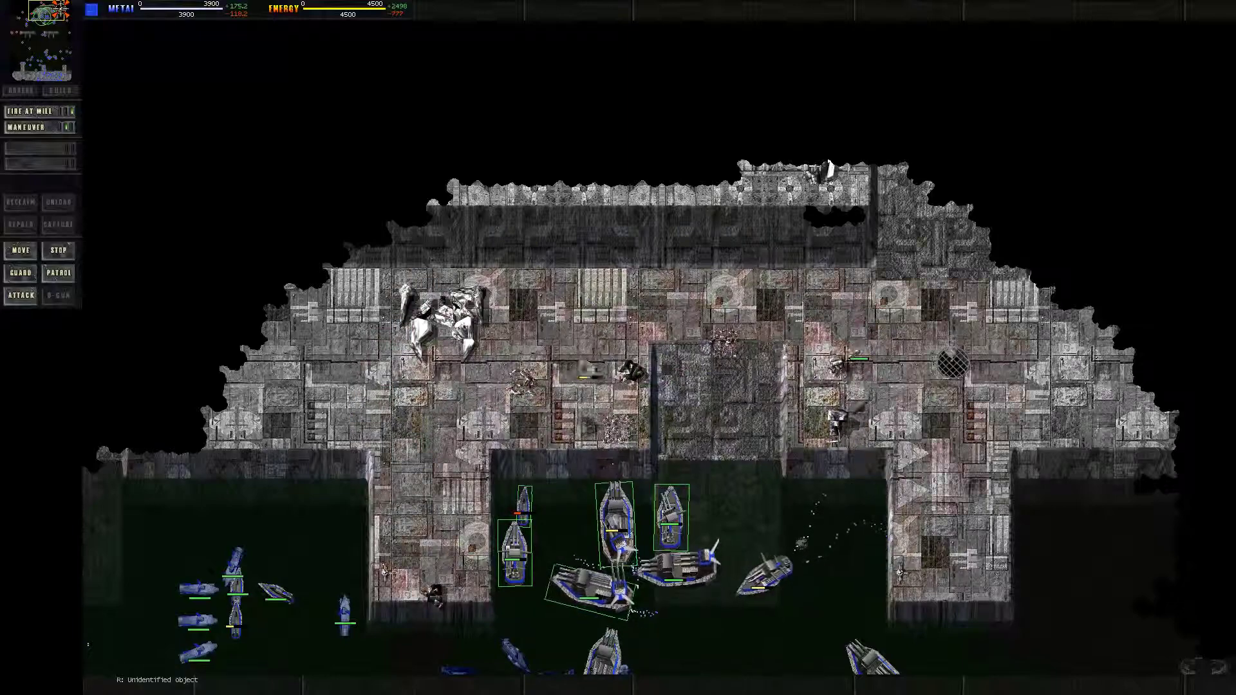
{"action": "left_click", "coordinate": [57, 72]}
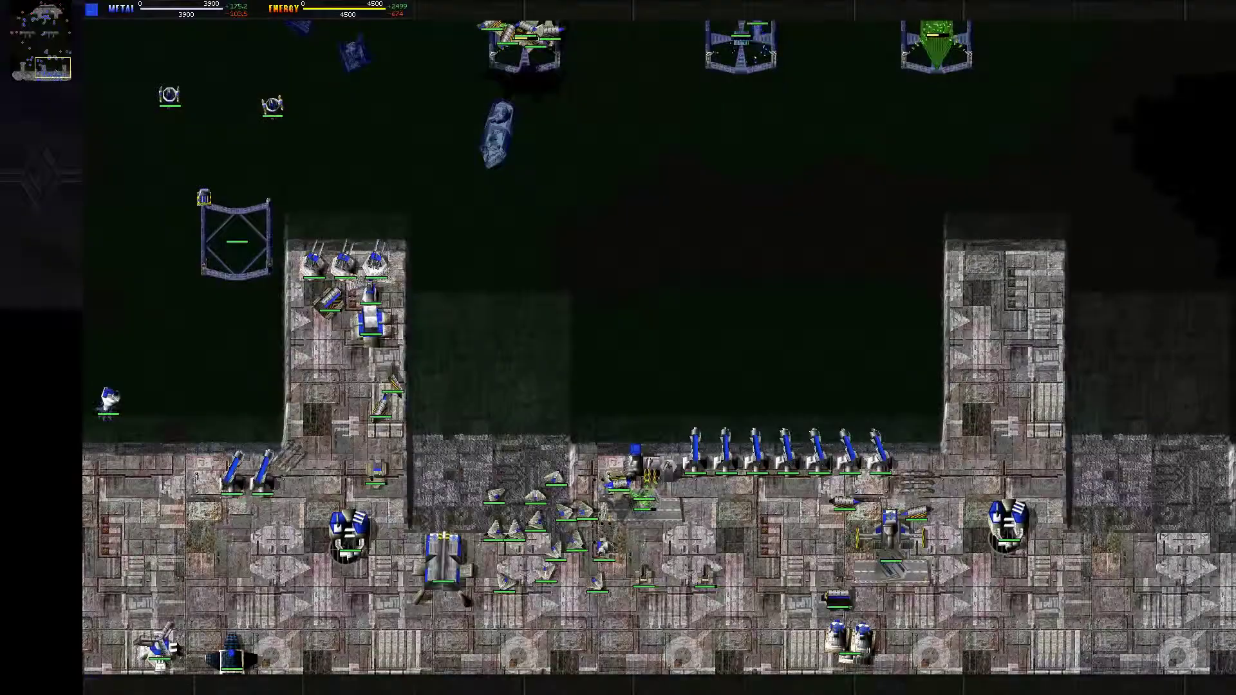
{"action": "key", "text": "ctrl+c"}
{"action": "key", "text": "Up"}
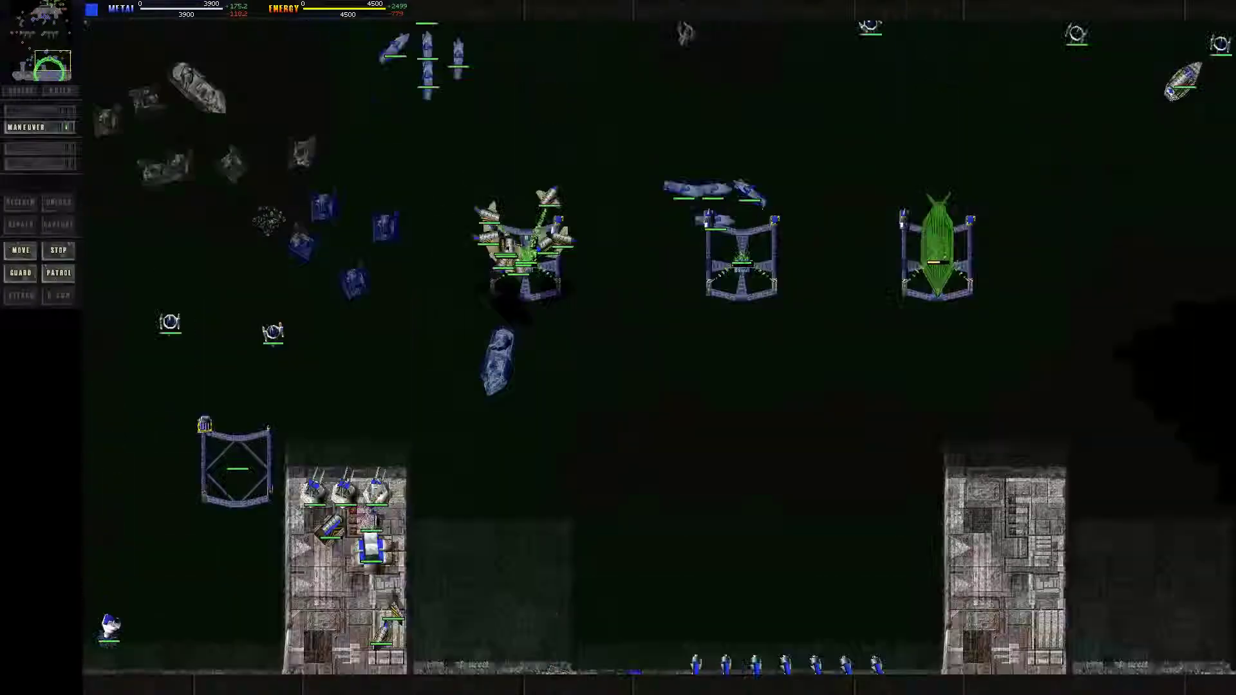
{"action": "left_click", "coordinate": [59, 39]}
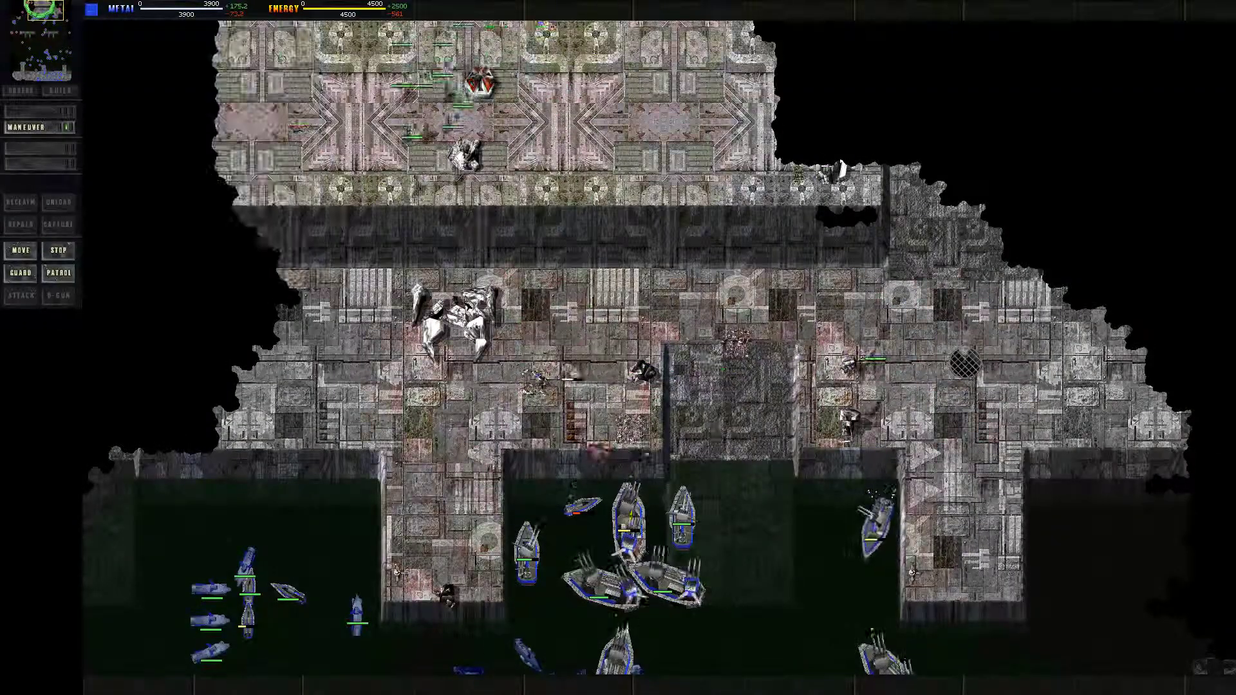
- Scout along the Core base and briefly select two warships near the harbour
{"action": "key", "text": "Right"}
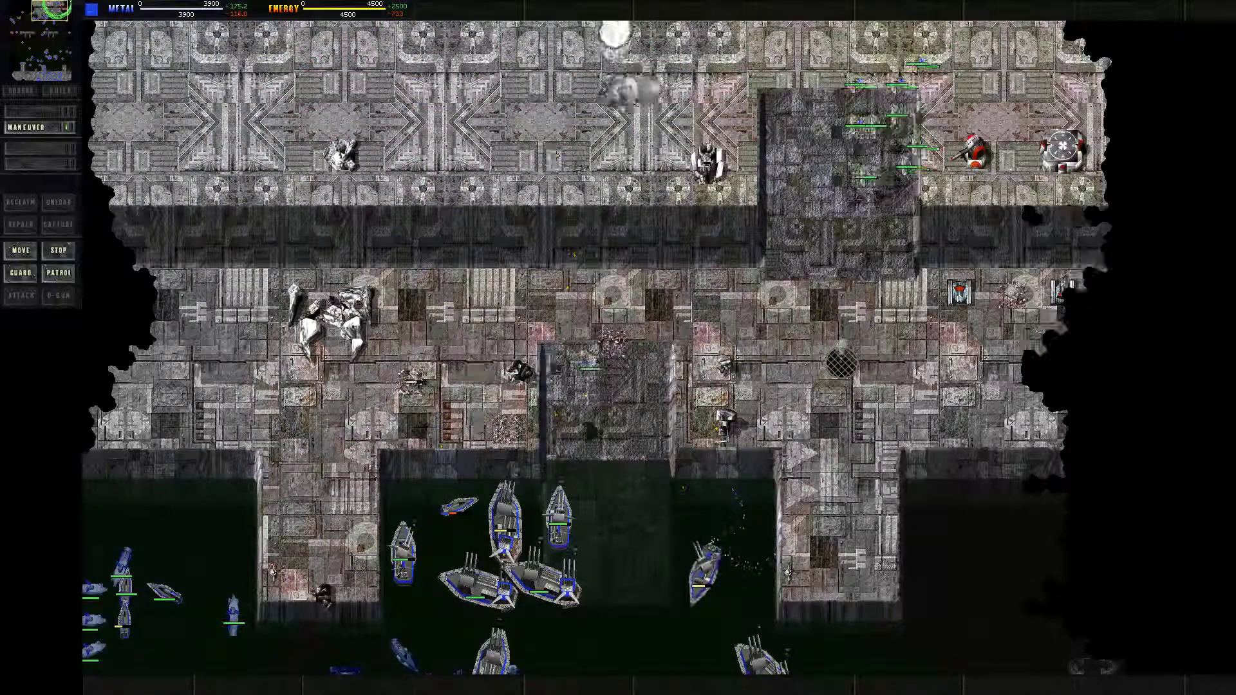
{"action": "key", "text": "Right"}
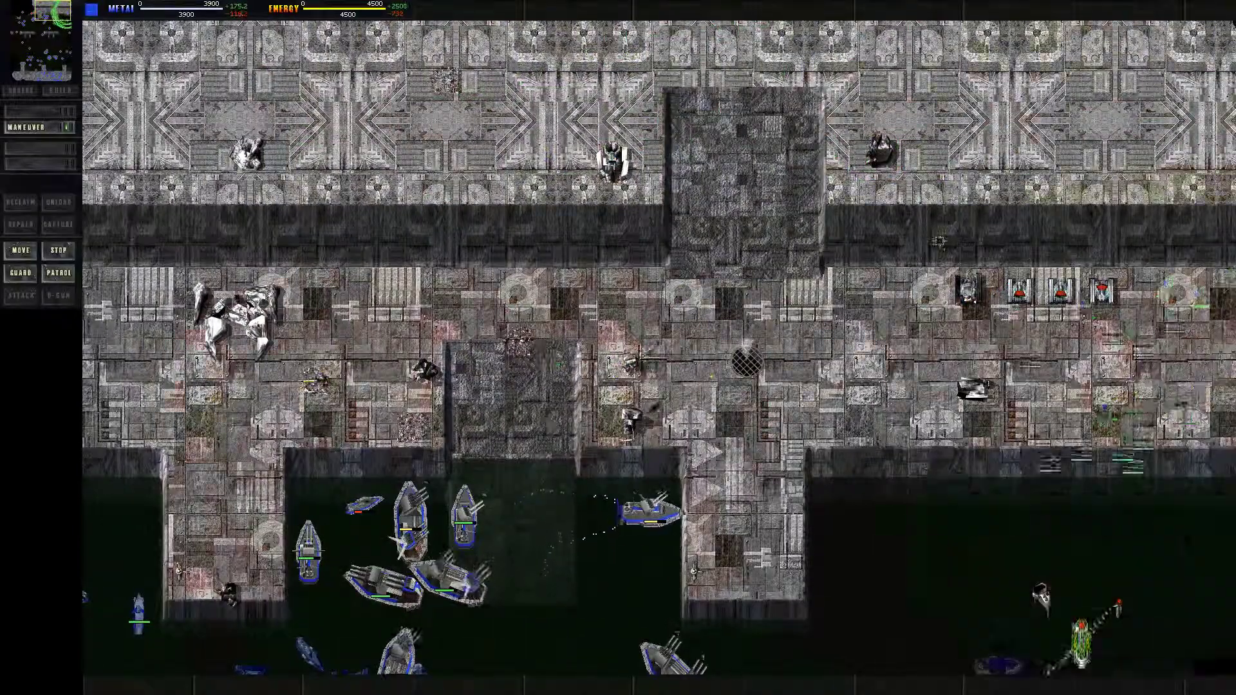
{"action": "key", "text": "Down"}
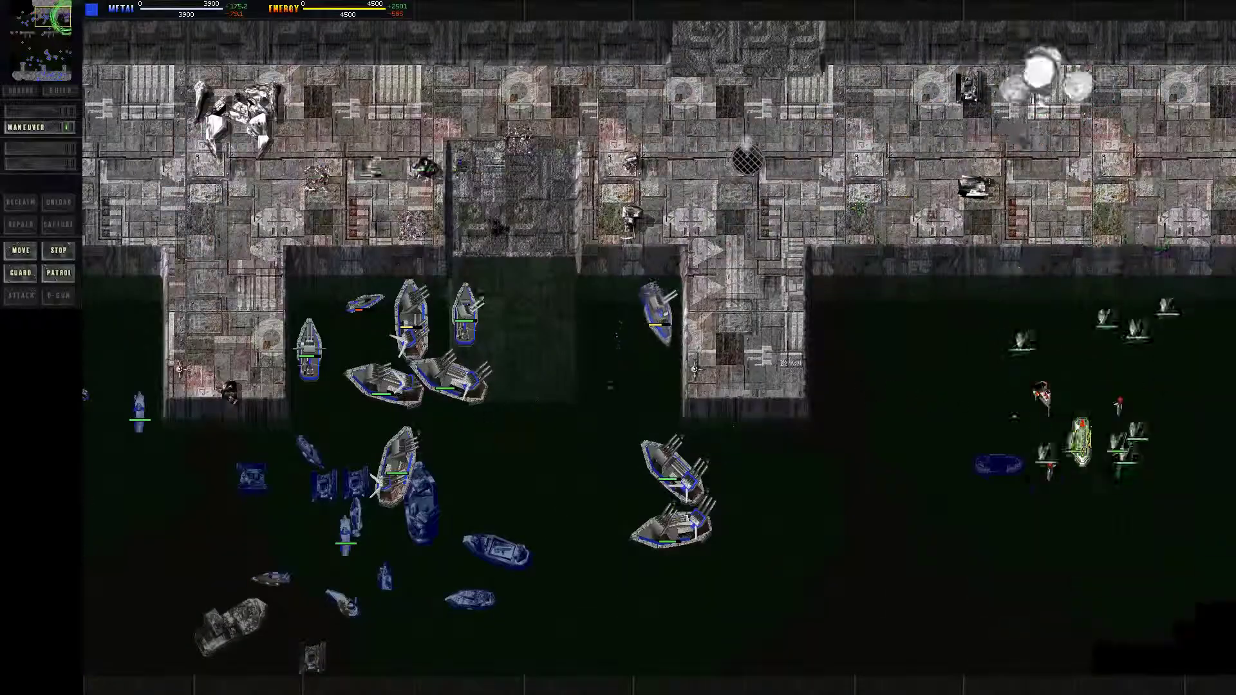
{"action": "key", "text": "1"}
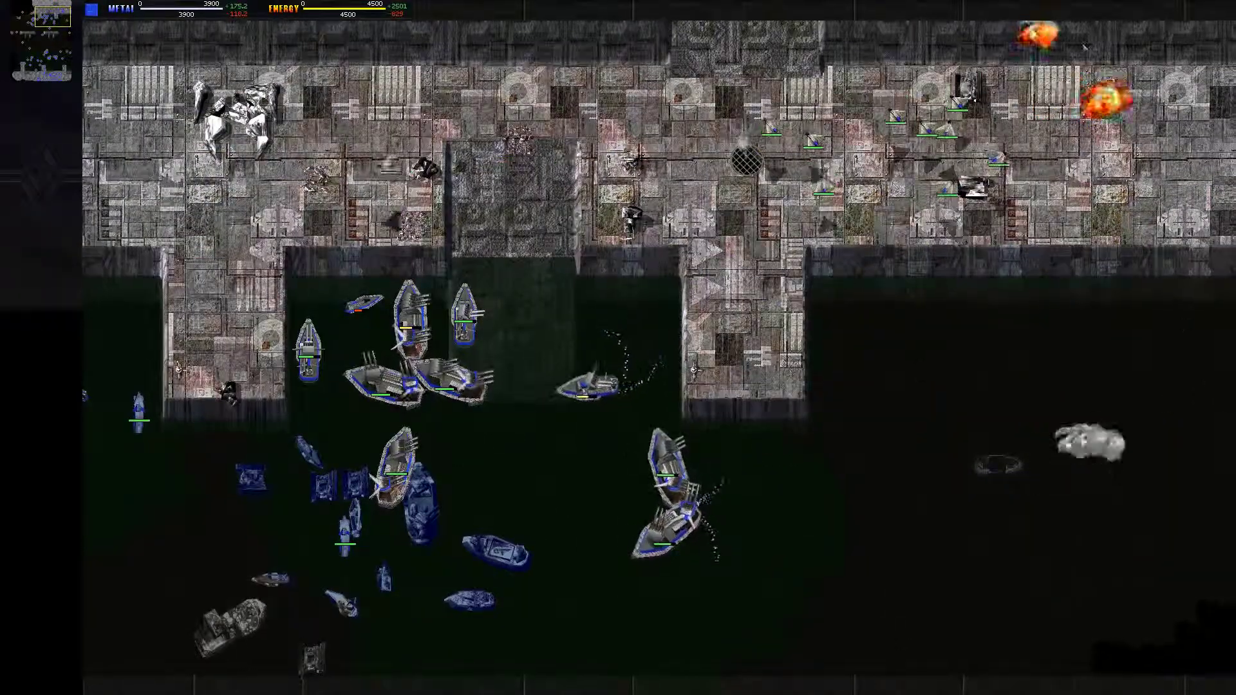
{"action": "key", "text": "Up"}
{"action": "key", "text": "Up"}
{"action": "key", "text": "Up"}
{"action": "key", "text": "Up"}
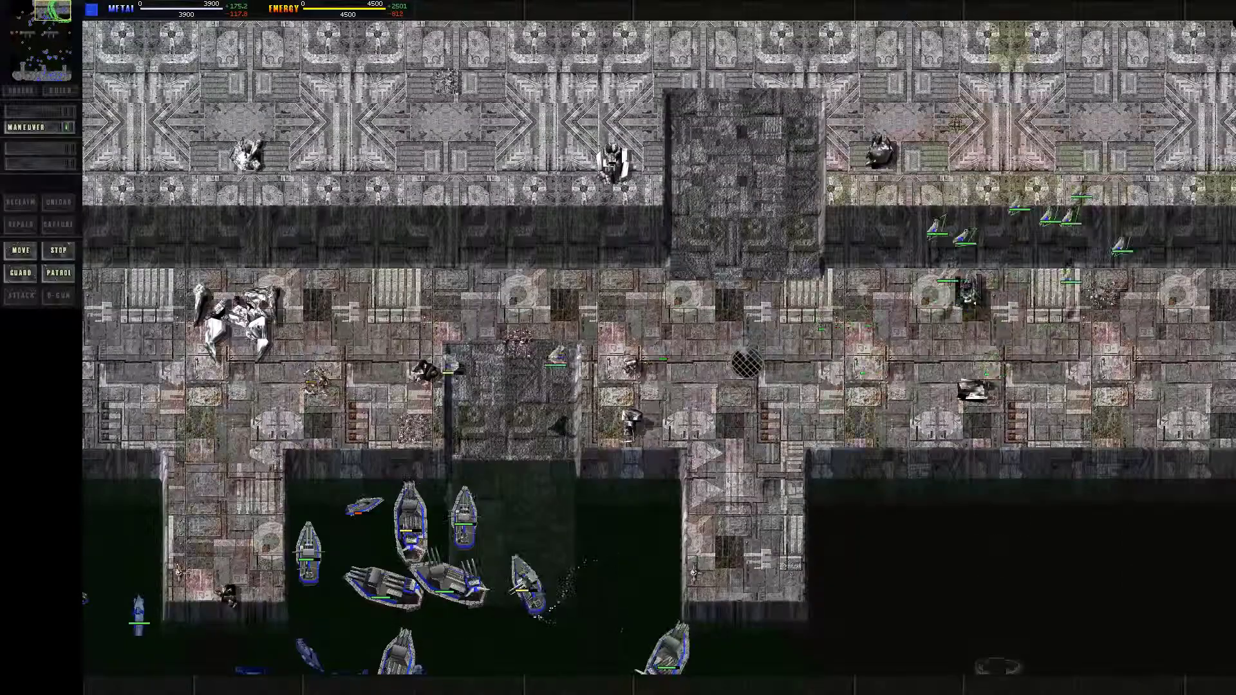
{"action": "key", "text": "Down"}
{"action": "key", "text": "Down"}
{"action": "key", "text": "Down"}
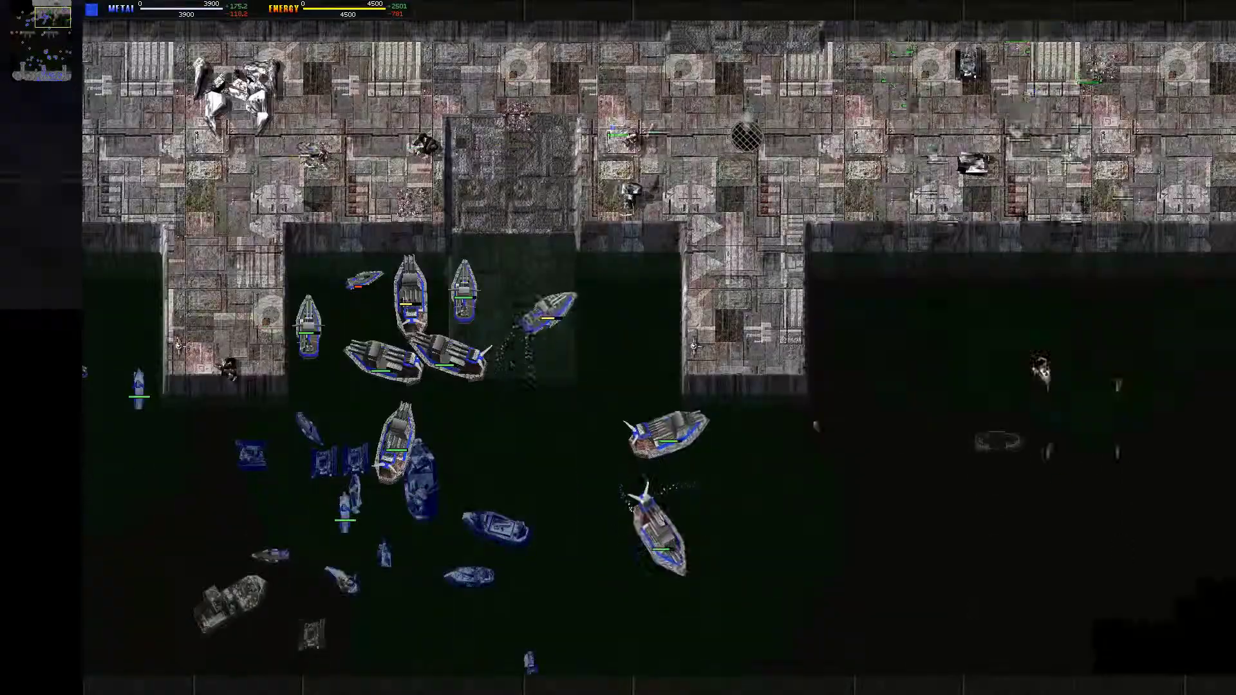
{"action": "key", "text": "1"}
{"action": "key", "text": "Escape"}
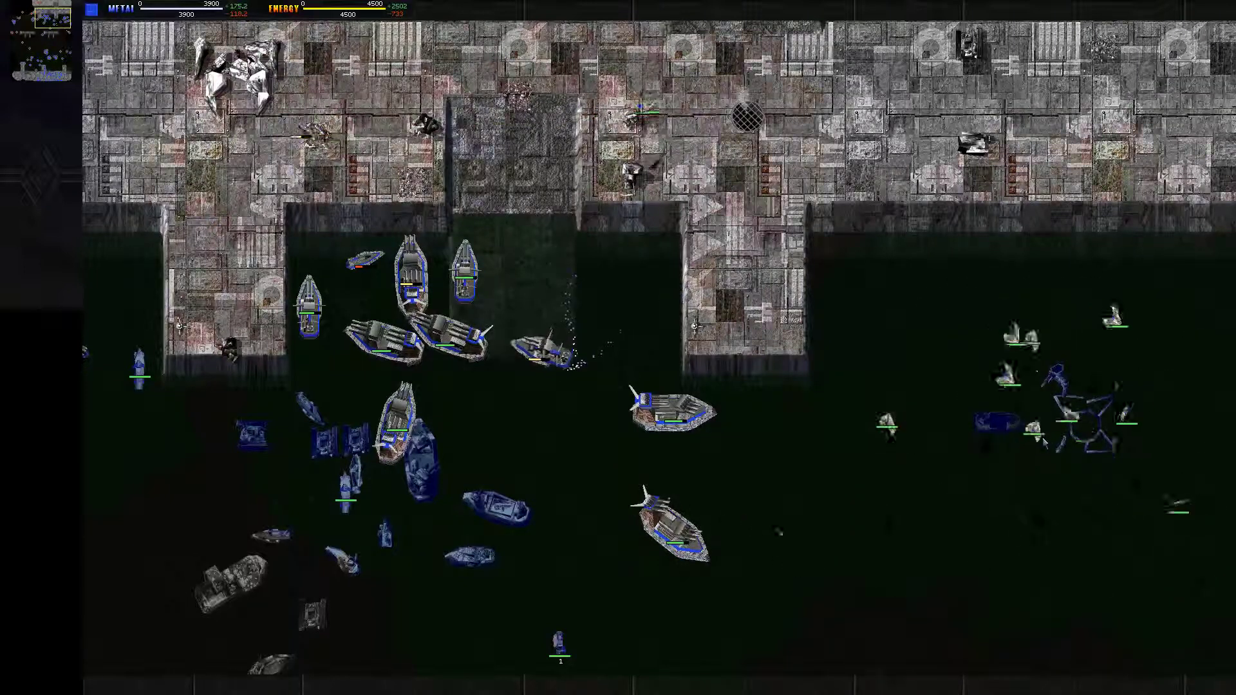
{"action": "key", "text": "Down"}
{"action": "key", "text": "Down"}
{"action": "key", "text": "Down"}
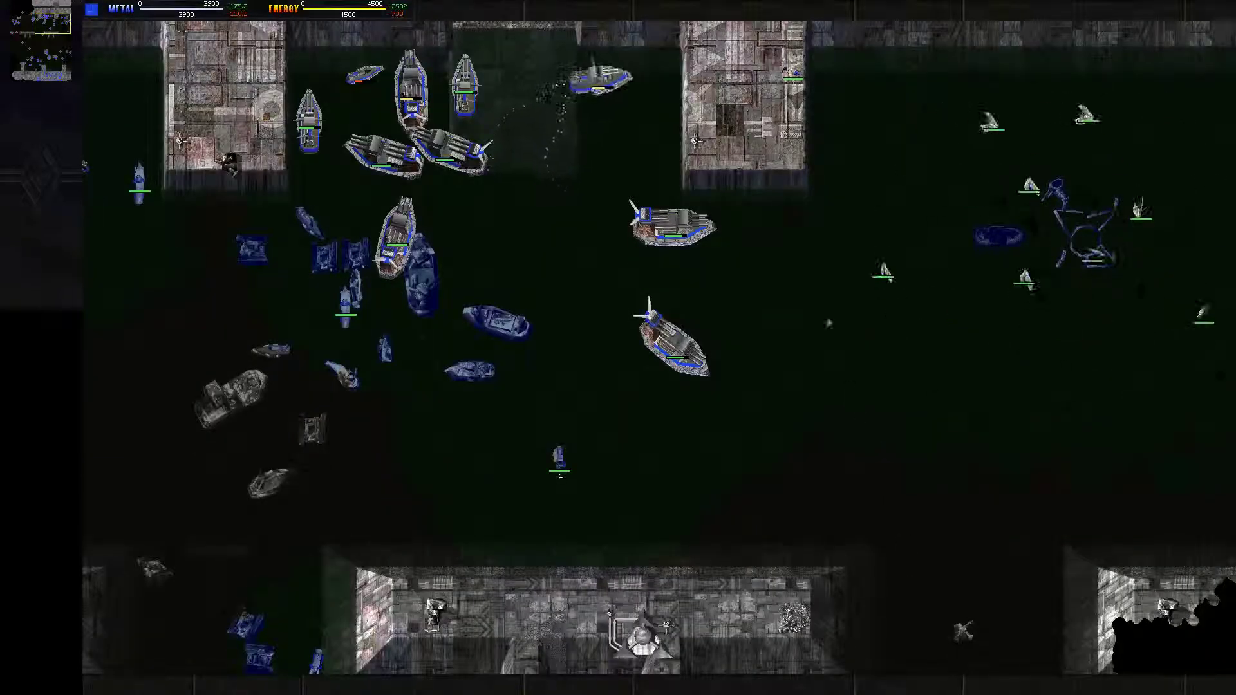
- Box-select the aircraft group on the right, then the ship fleet and a construction unit
{"action": "left_click_drag", "start_coordinate": [918, 106], "coordinate": [1203, 397]}
{"action": "key", "text": "Down"}
{"action": "key", "text": "Down"}
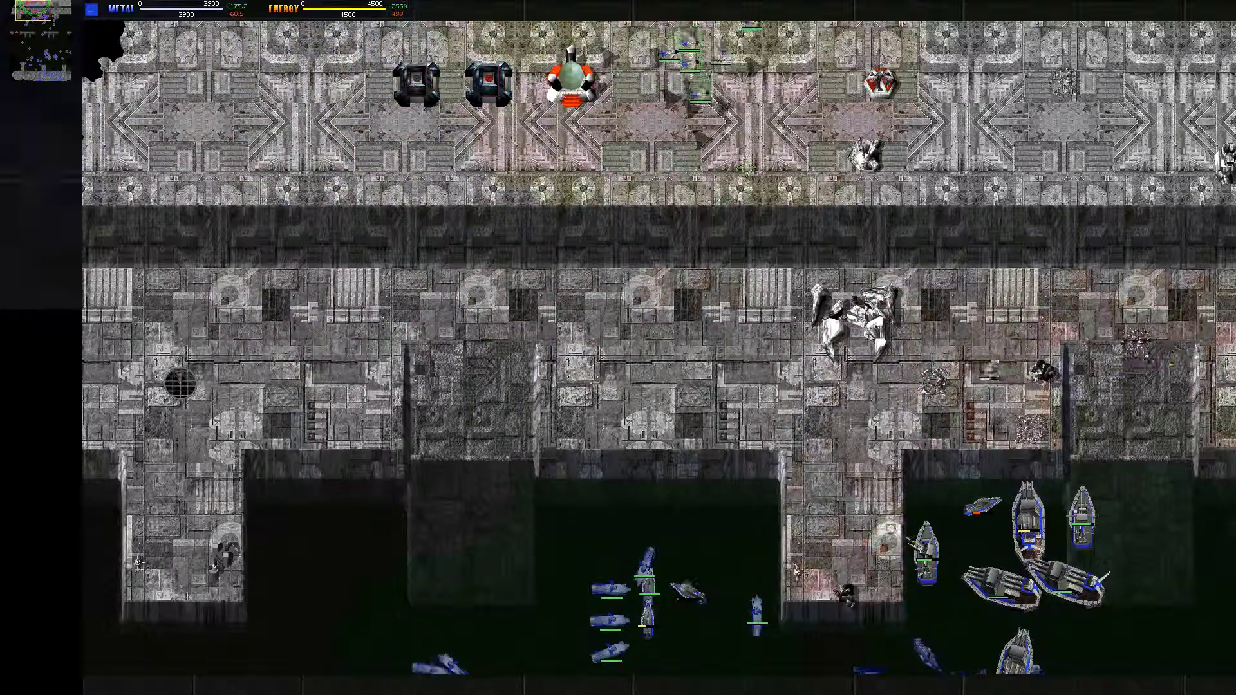
{"action": "key", "text": "ctrl+1"}
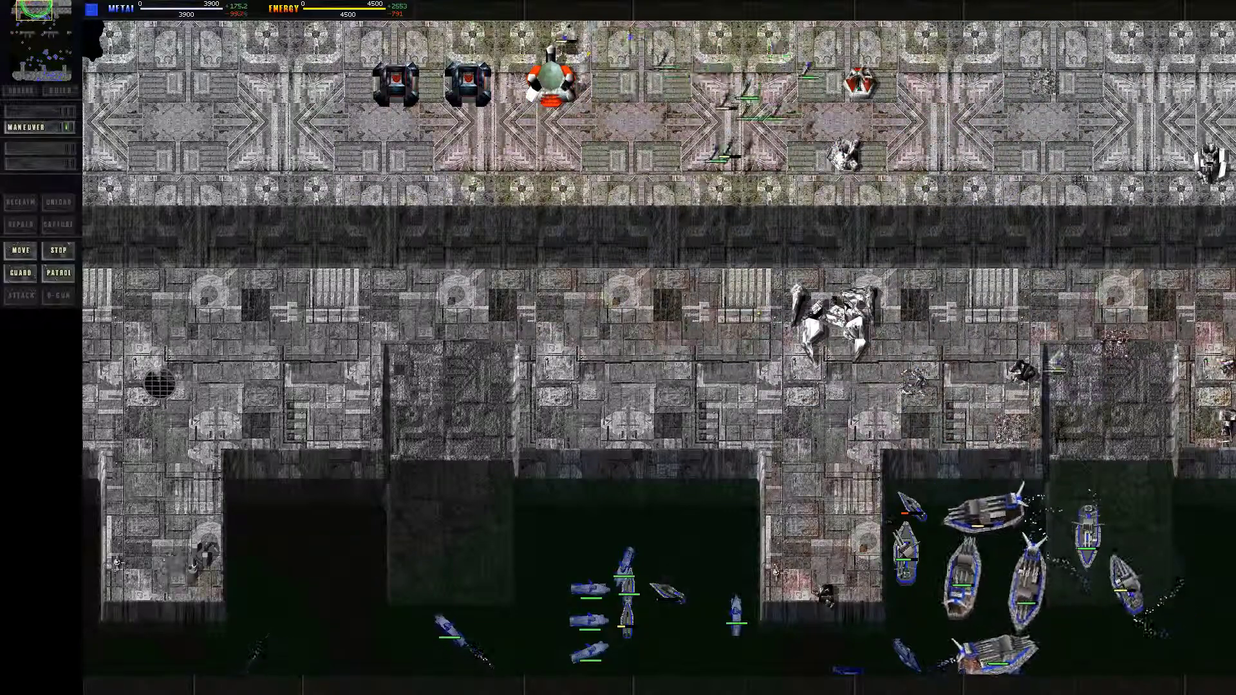
{"action": "key", "text": "ctrl+c"}
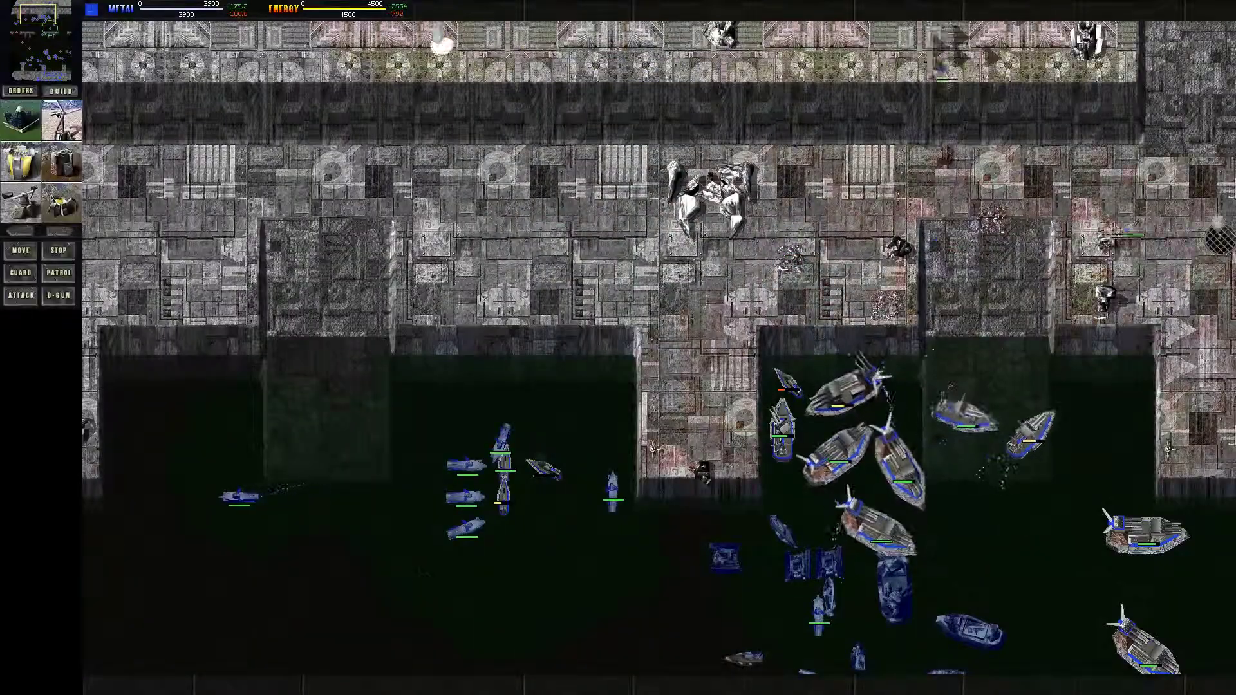
{"action": "key", "text": "Up"}
{"action": "key", "text": "ctrl+1"}
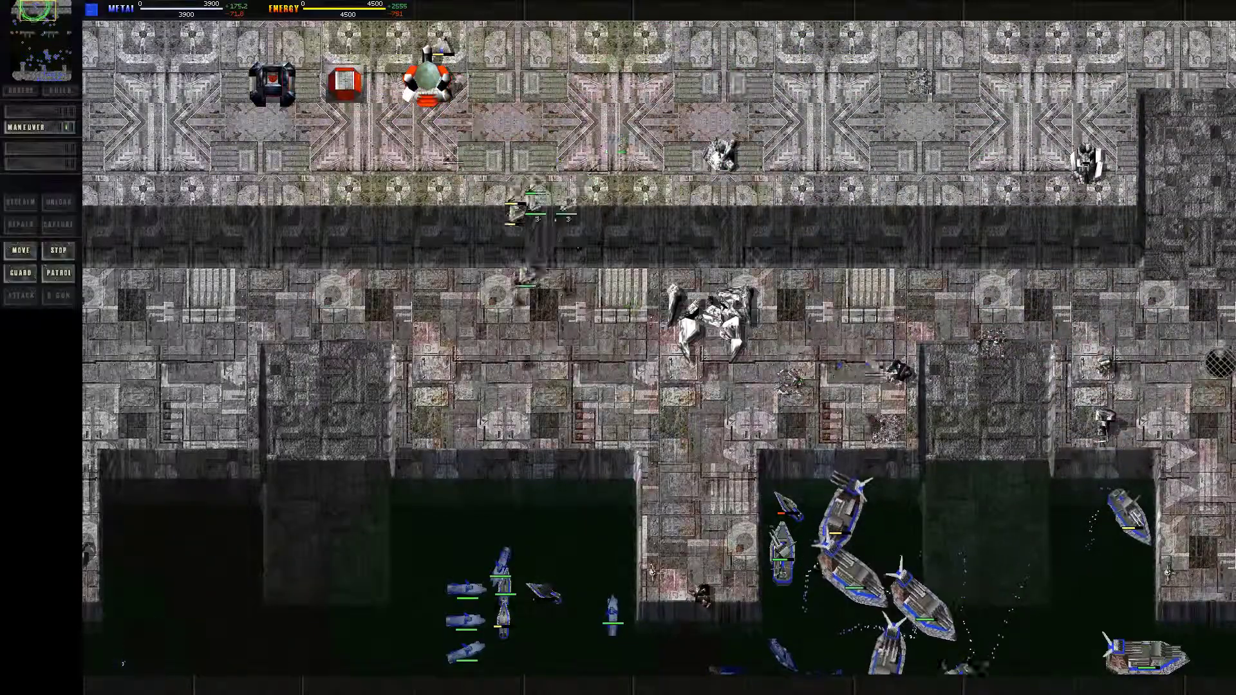
- Reselect the warship group along the pier and pick out a single ship from it
{"action": "key", "text": "Down"}
{"action": "key", "text": "Escape"}
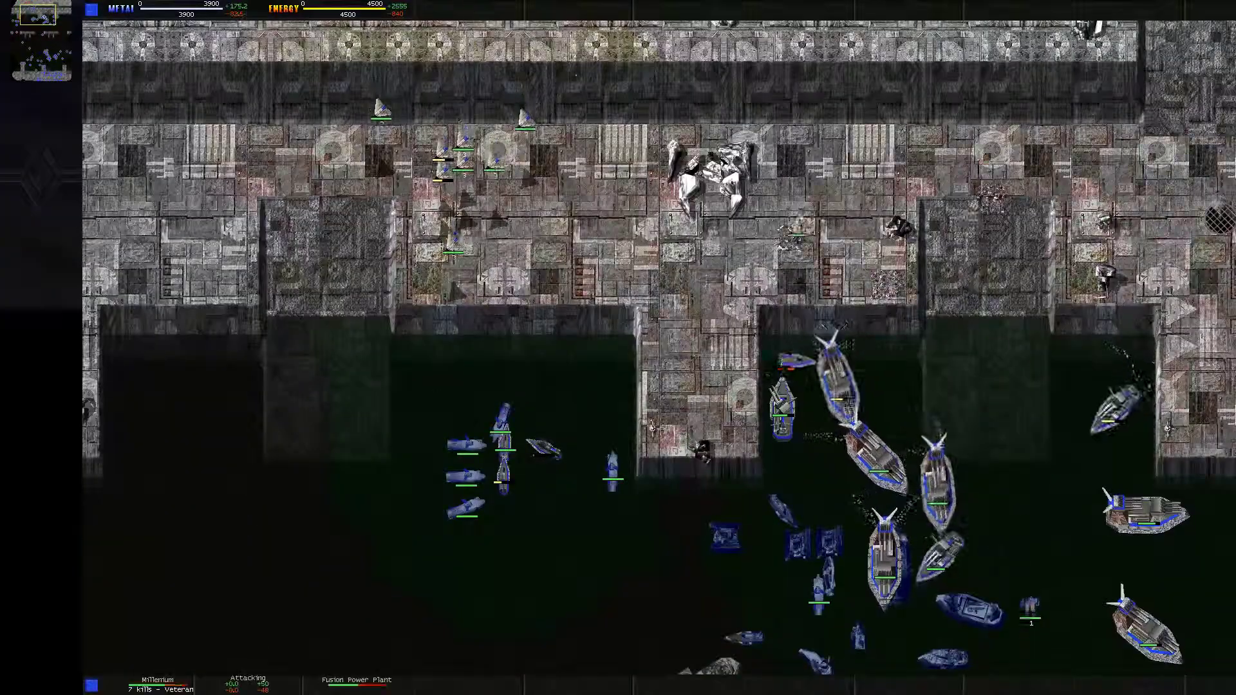
{"action": "key", "text": "1"}
{"action": "key", "text": "Down"}
{"action": "left_click", "coordinate": [882, 360]}
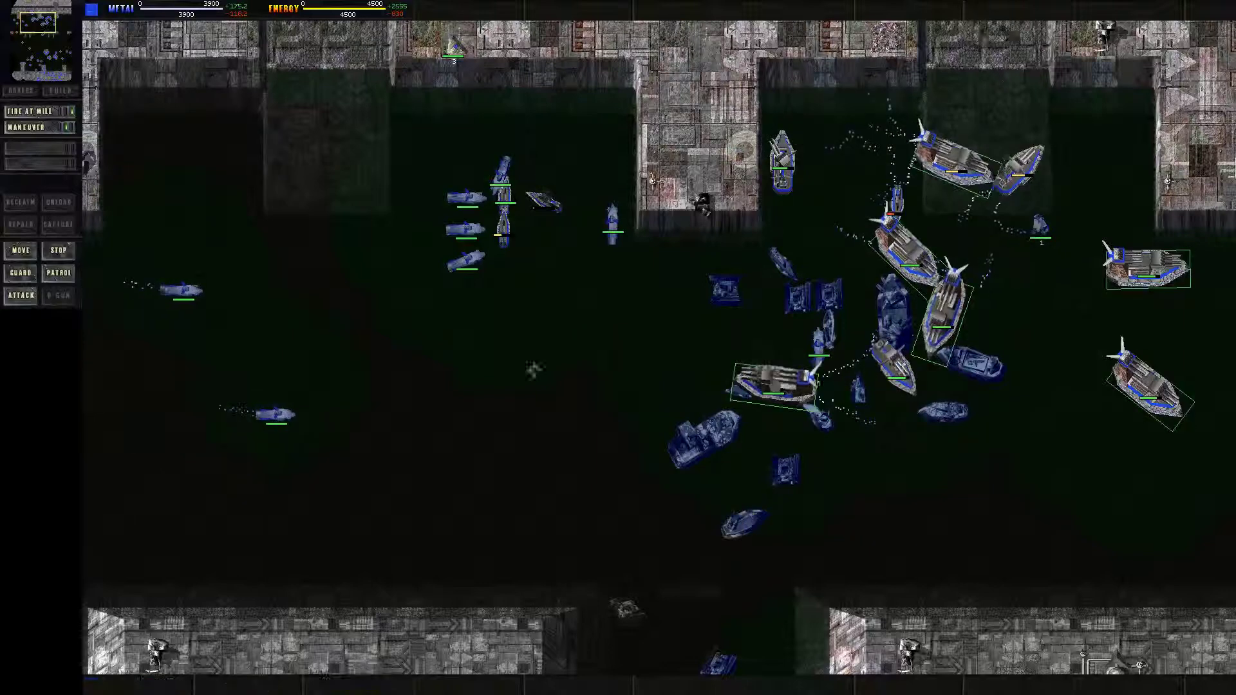
{"action": "key", "text": "Left"}
{"action": "key", "text": "Up"}
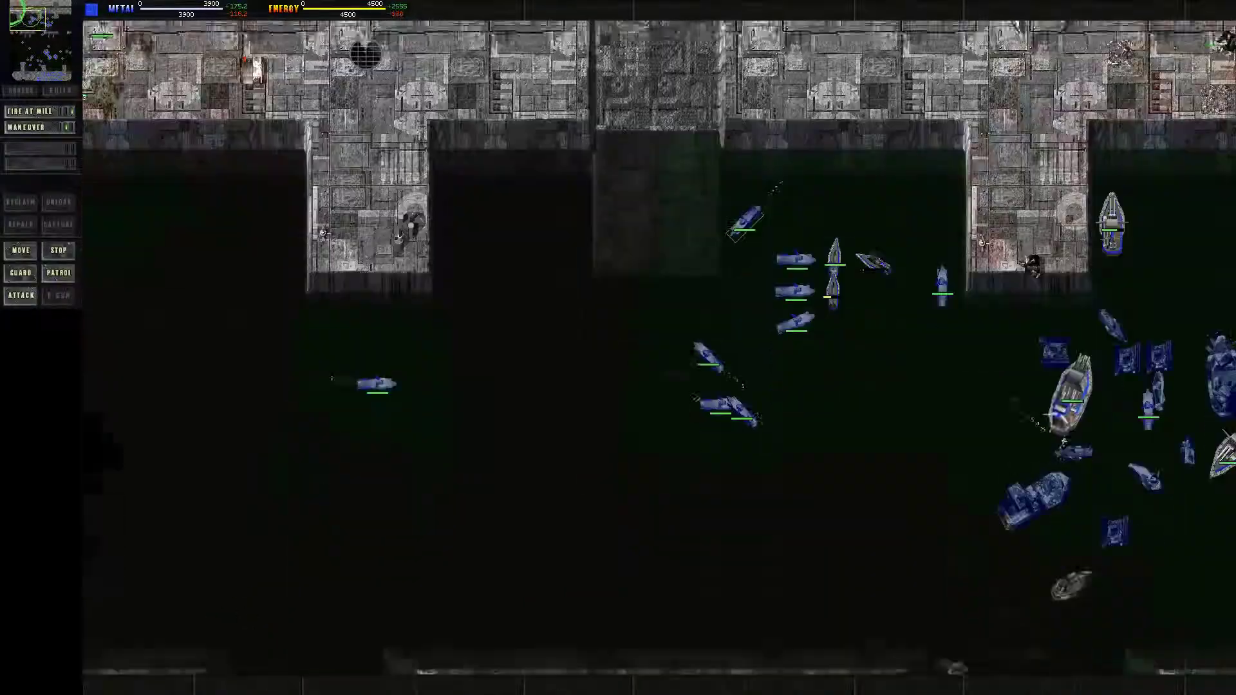
- Send the aircraft against the T-shaped dock structure and box-select units over the base
{"action": "key", "text": "Down"}
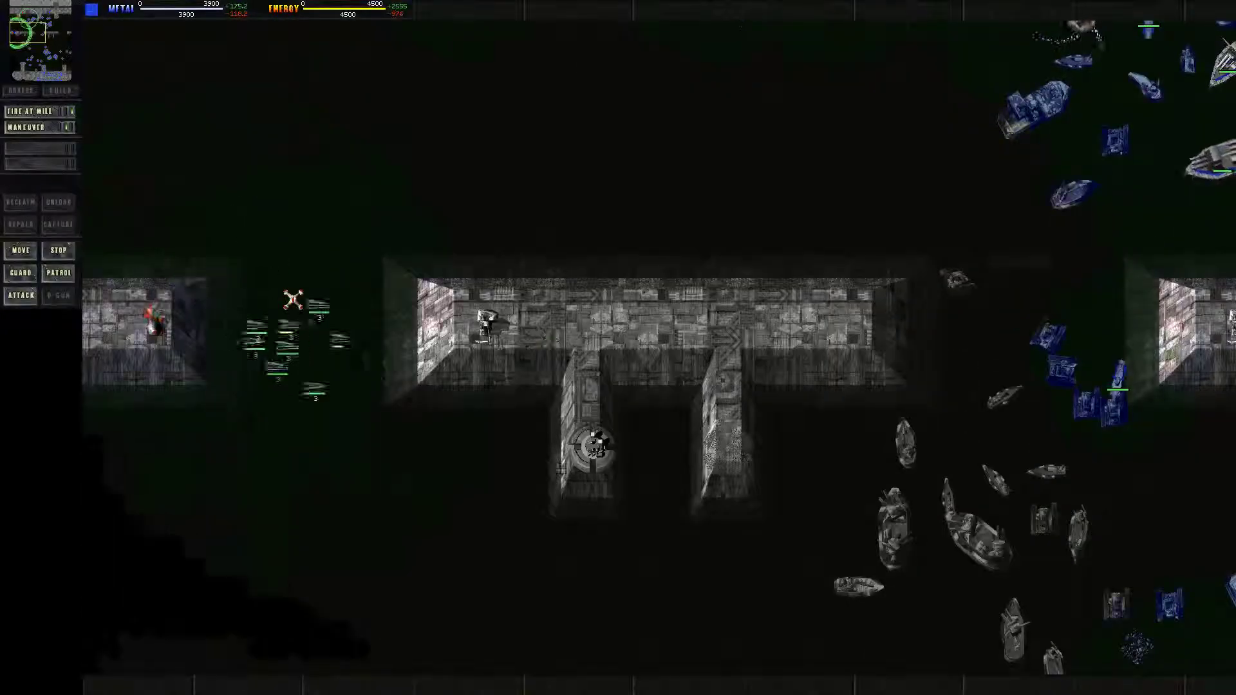
{"action": "key", "text": "Down"}
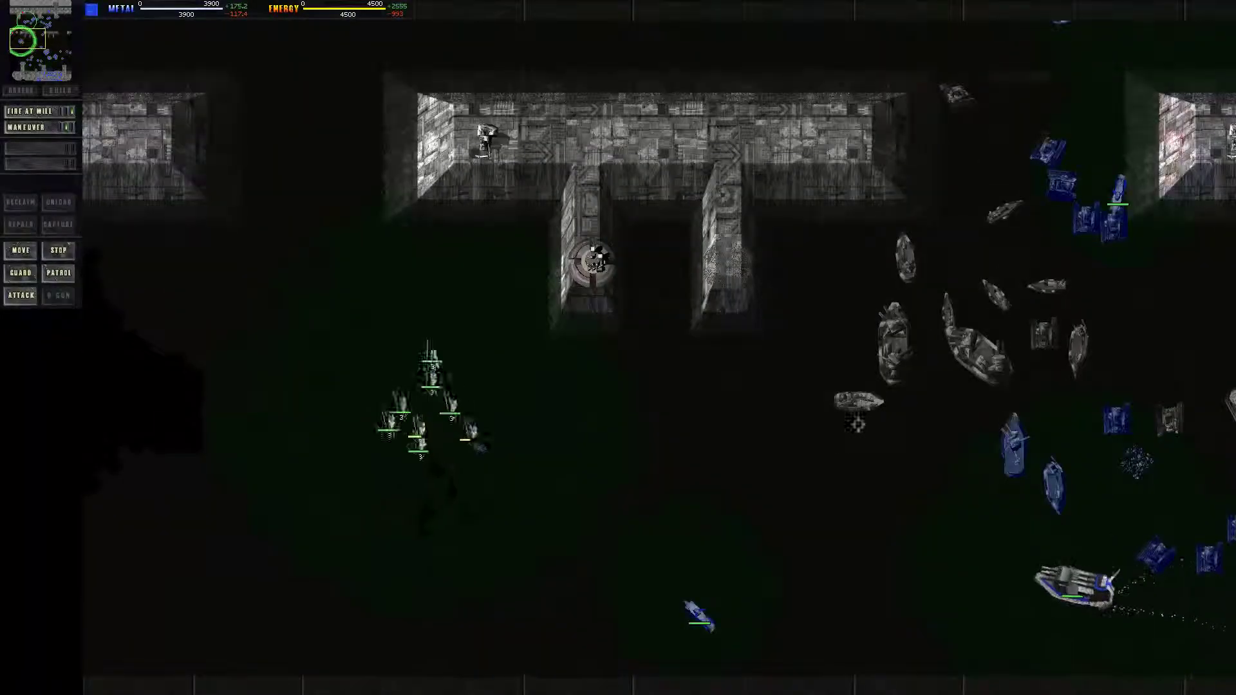
{"action": "key", "text": "Up"}
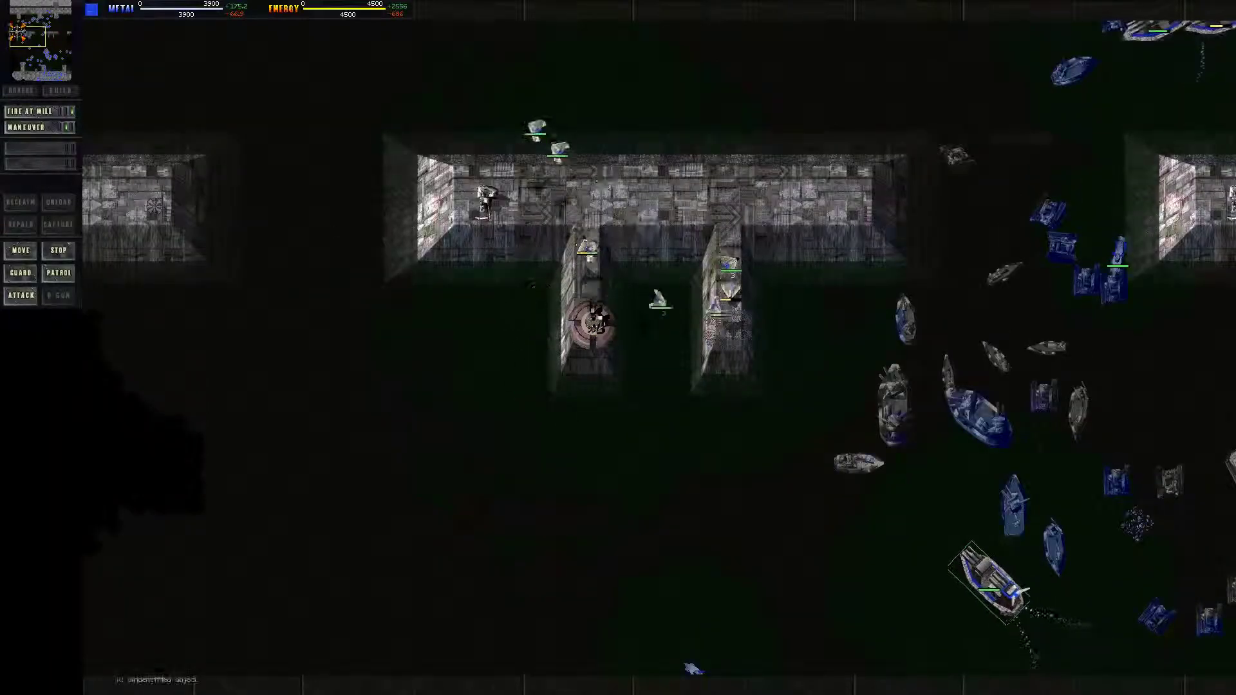
{"action": "key", "text": "Down"}
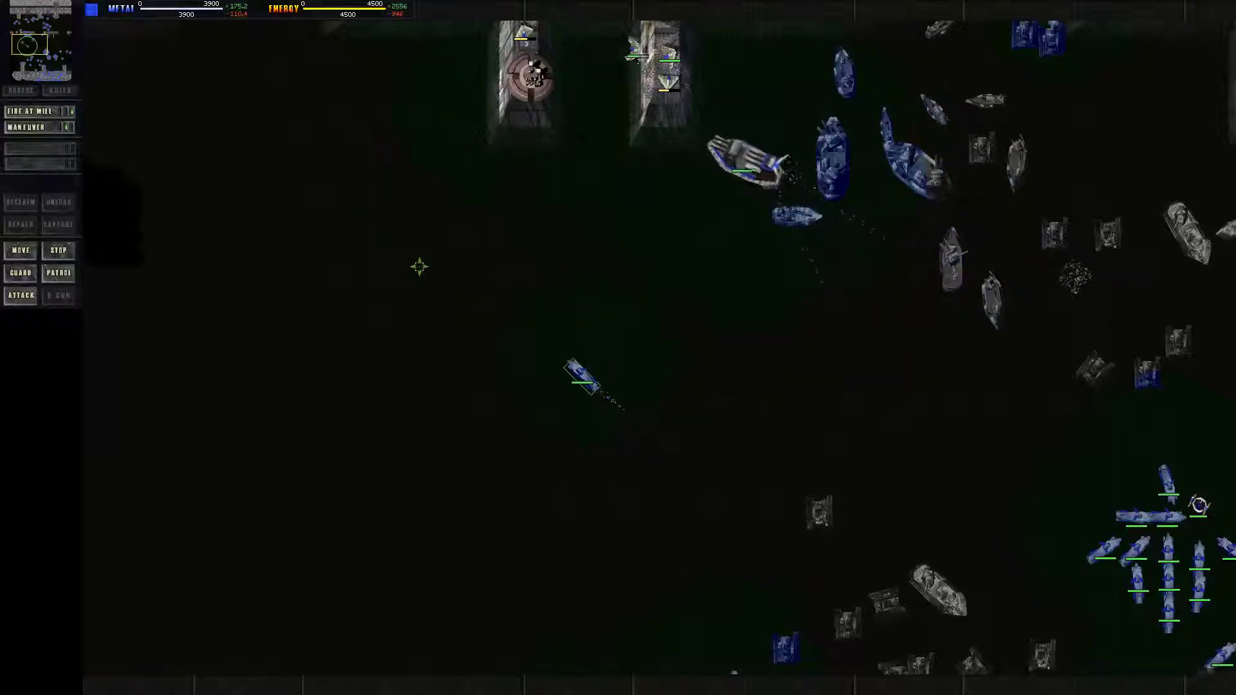
{"action": "left_click", "coordinate": [418, 267]}
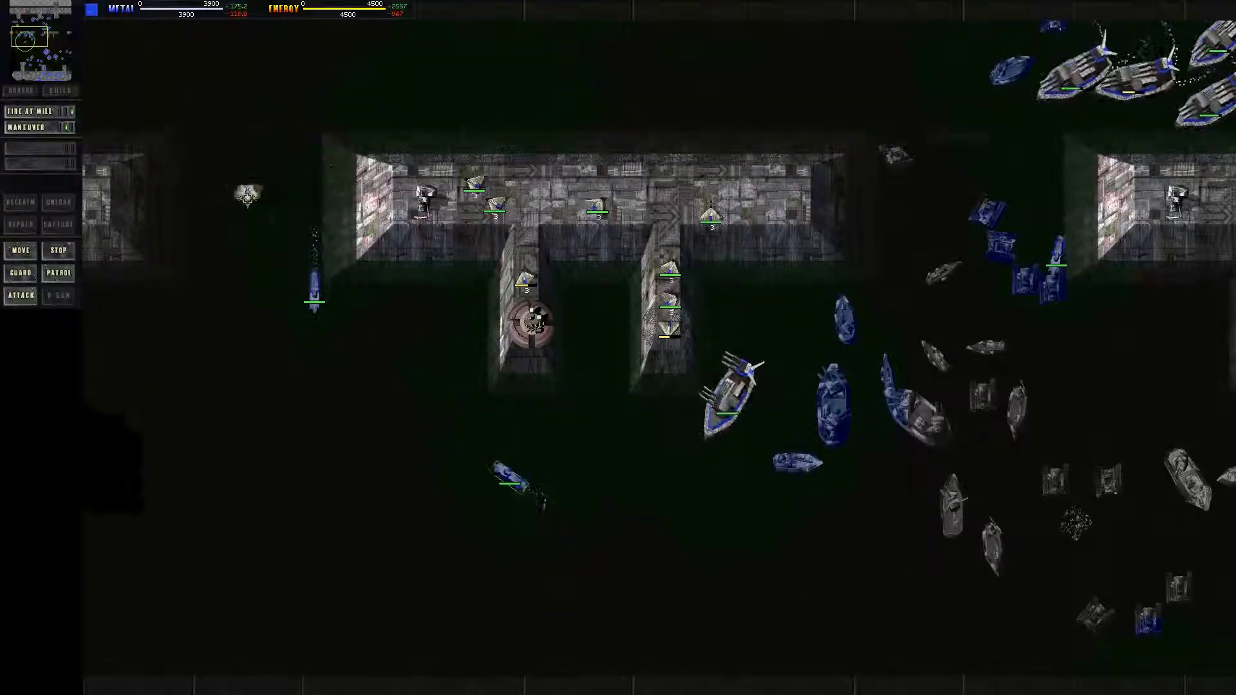
{"action": "left_click", "coordinate": [354, 115]}
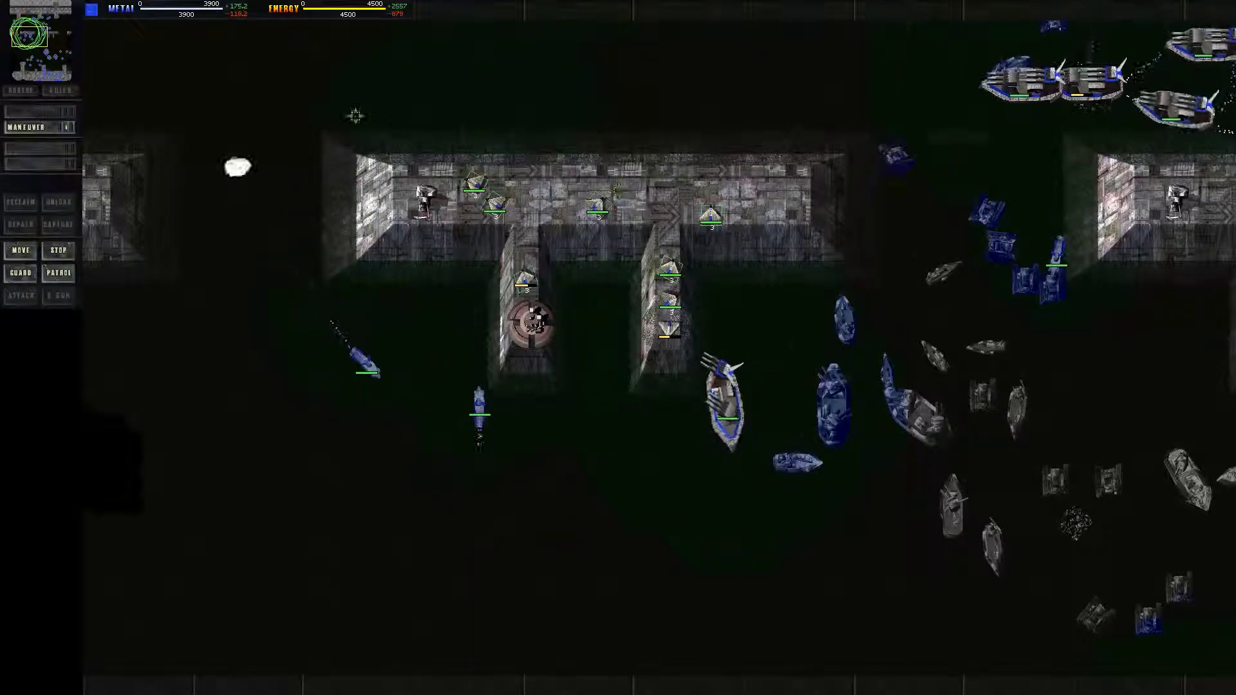
{"action": "left_click_drag", "start_coordinate": [355, 115], "coordinate": [741, 317]}
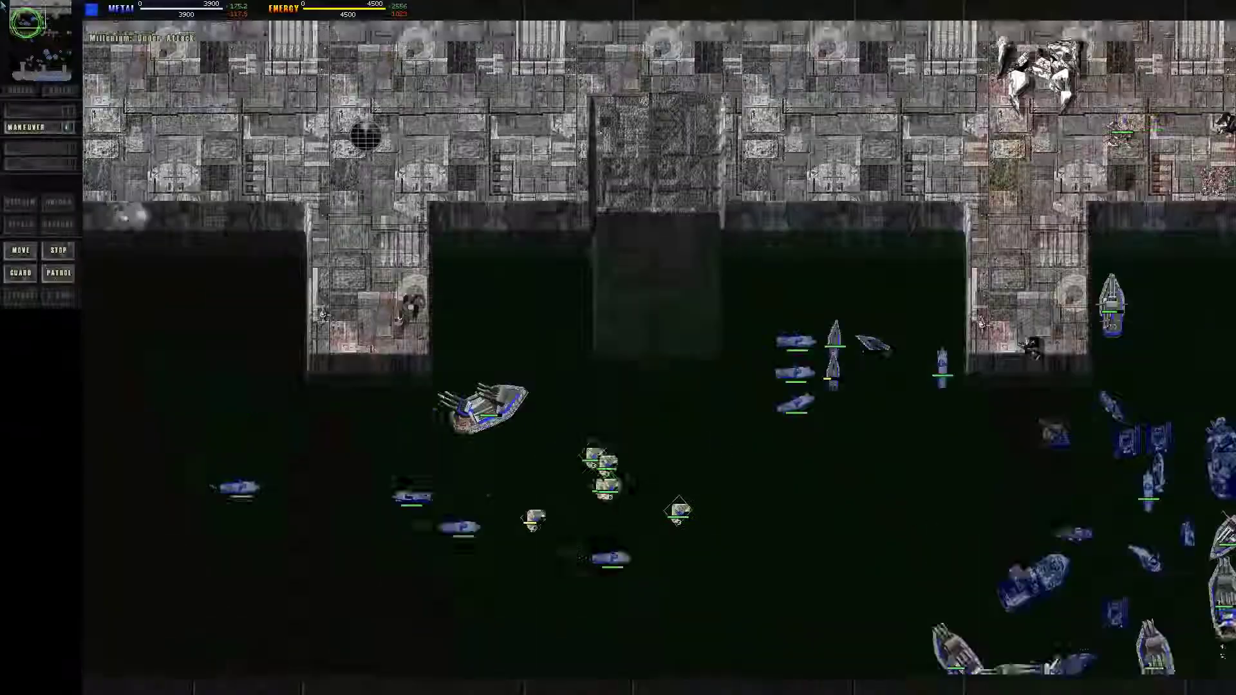
- Select a unit on the pier and order it against the nearby target
{"action": "key", "text": "Up"}
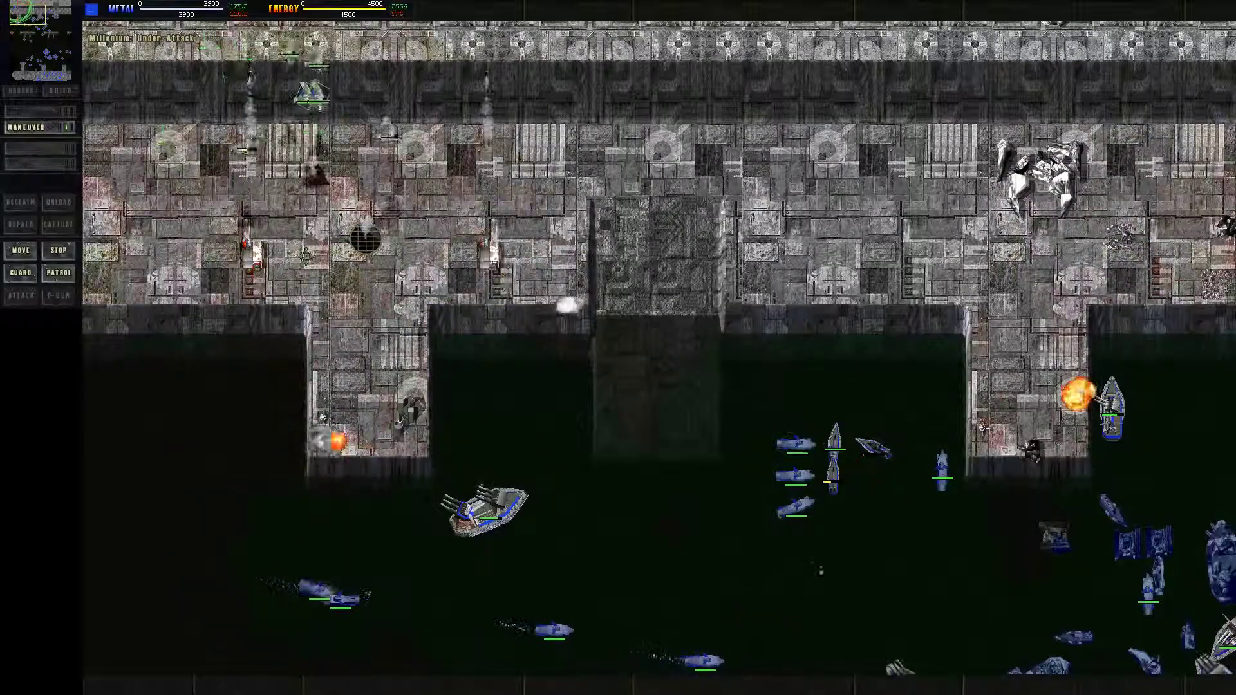
{"action": "key", "text": "Escape"}
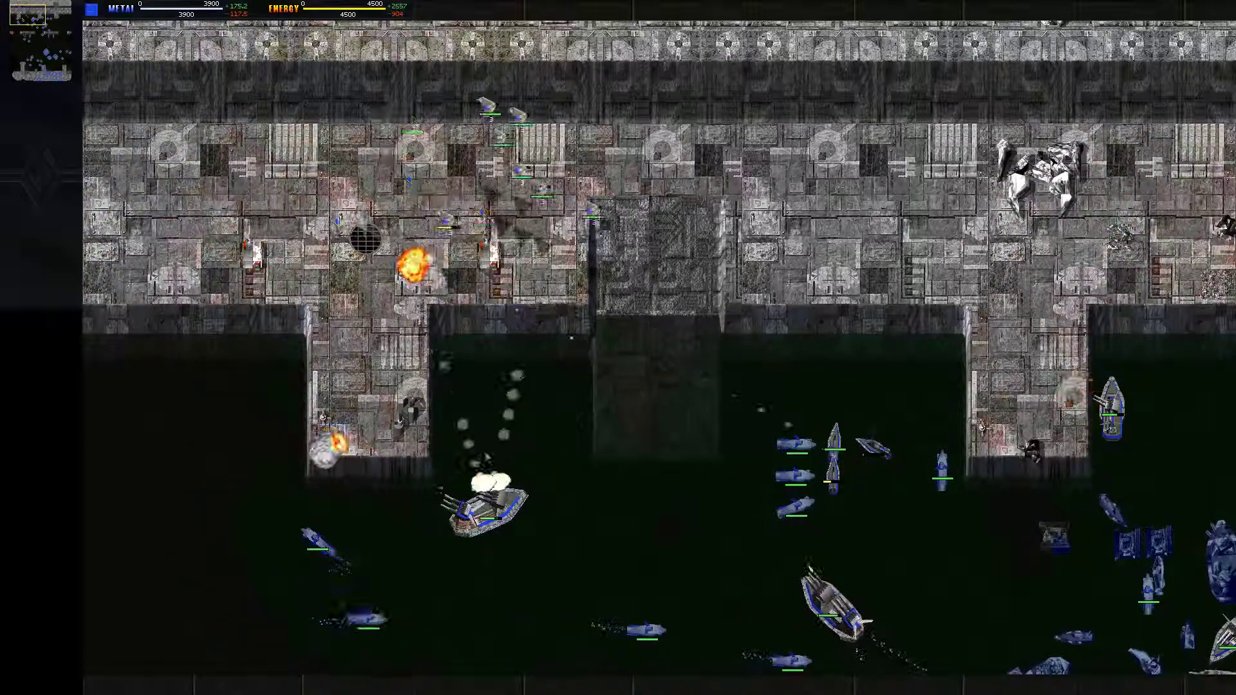
{"action": "left_click", "coordinate": [374, 214]}
{"action": "right_click", "coordinate": [374, 214]}
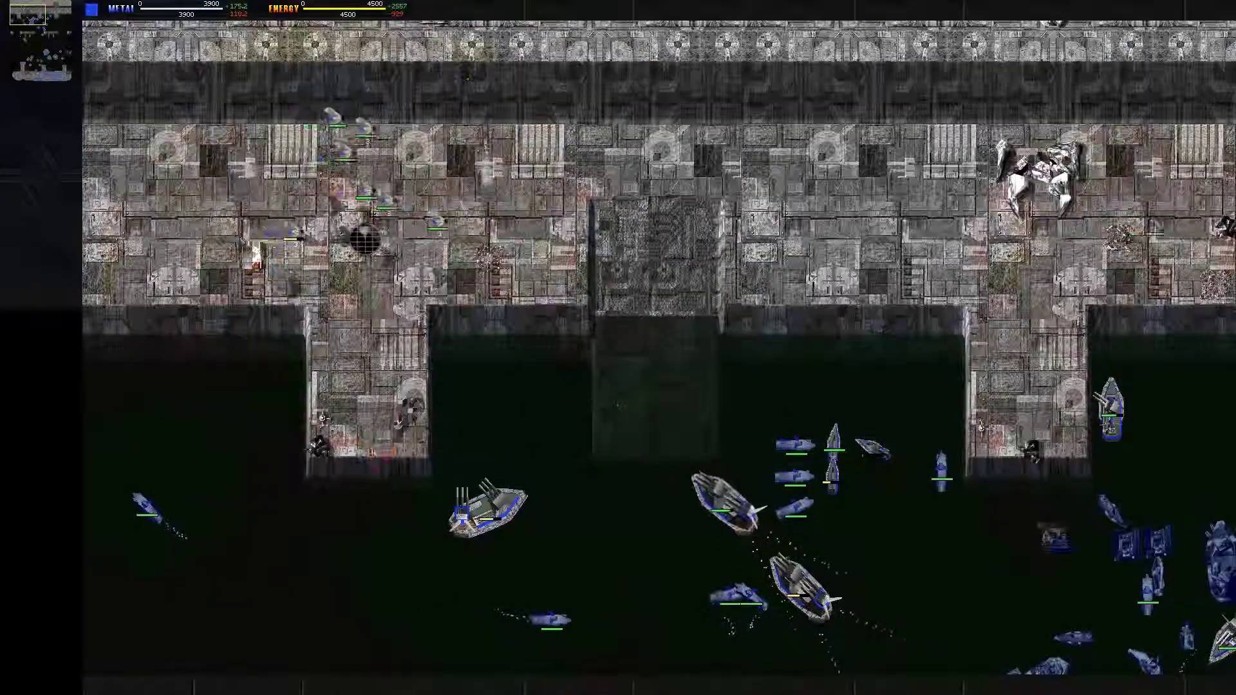
- Scan west across the Core base and select a construction unit on the plateau
{"action": "key", "text": "ctrl+c"}
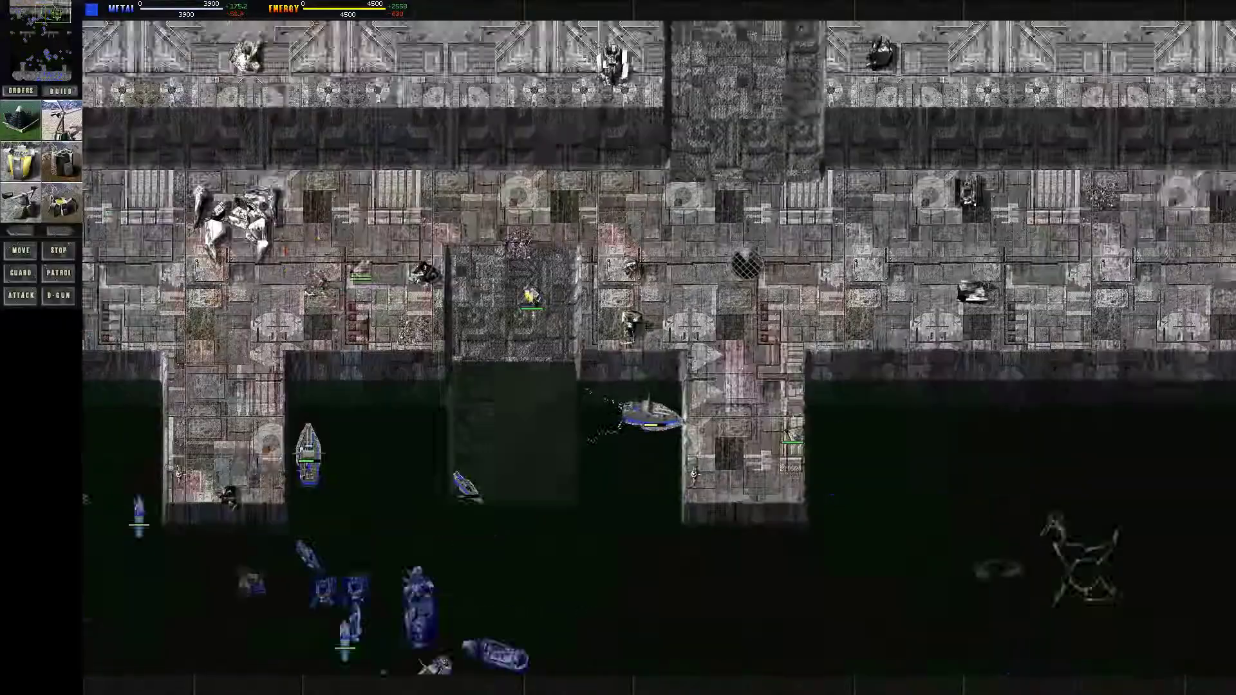
{"action": "key", "text": "Left"}
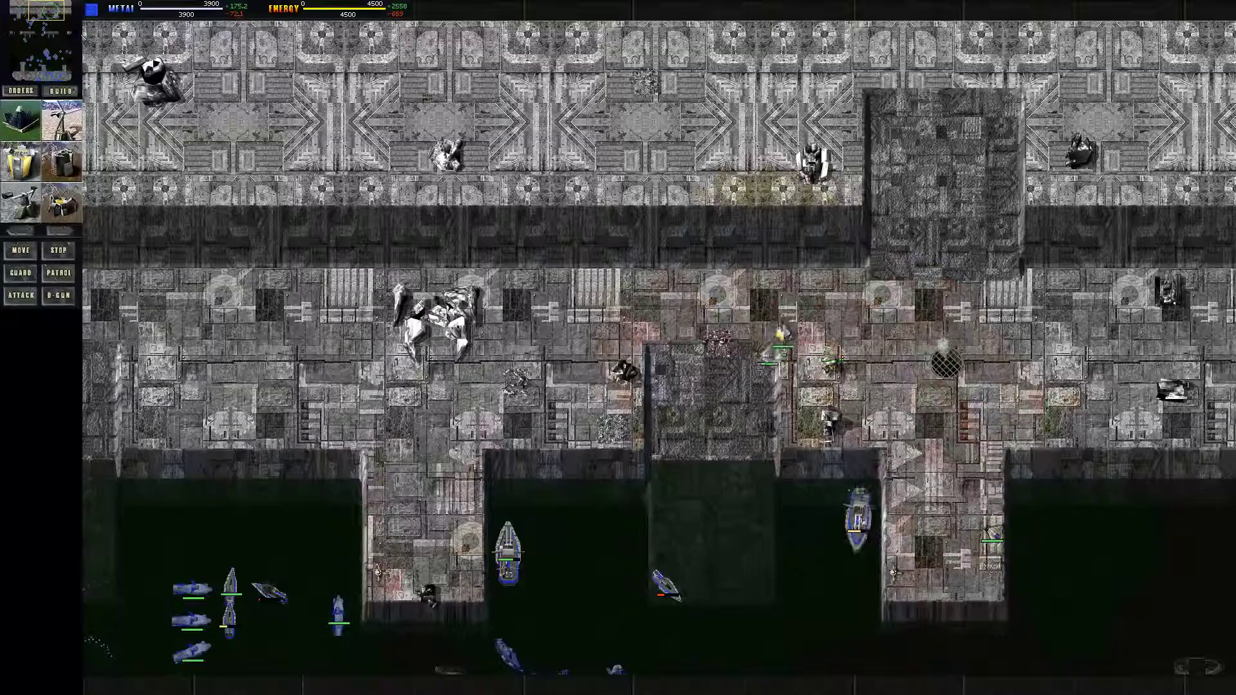
{"action": "key", "text": "Left"}
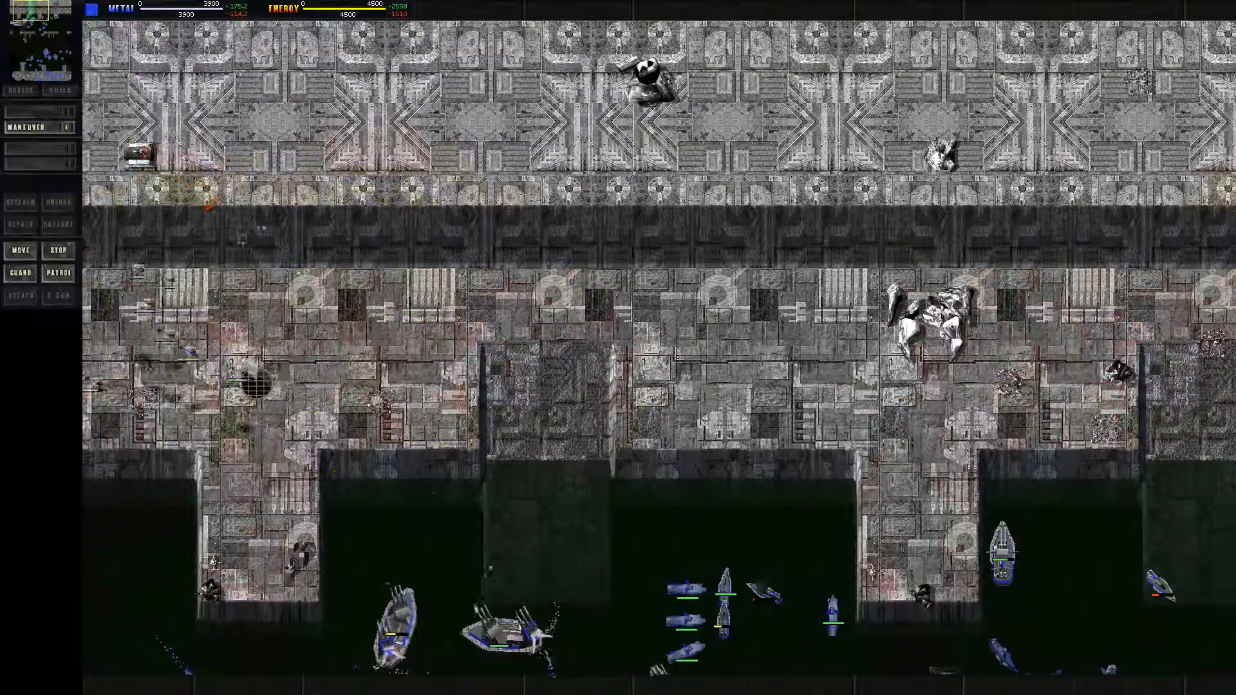
{"action": "key", "text": "Left"}
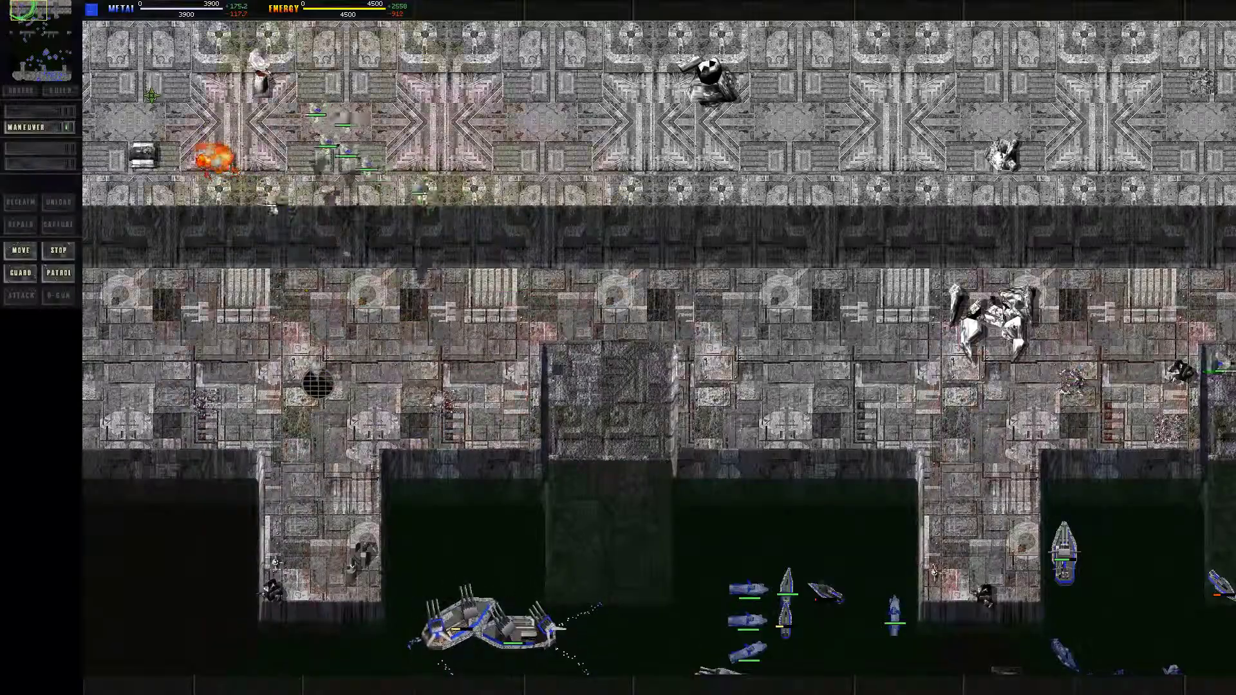
{"action": "key", "text": "Down"}
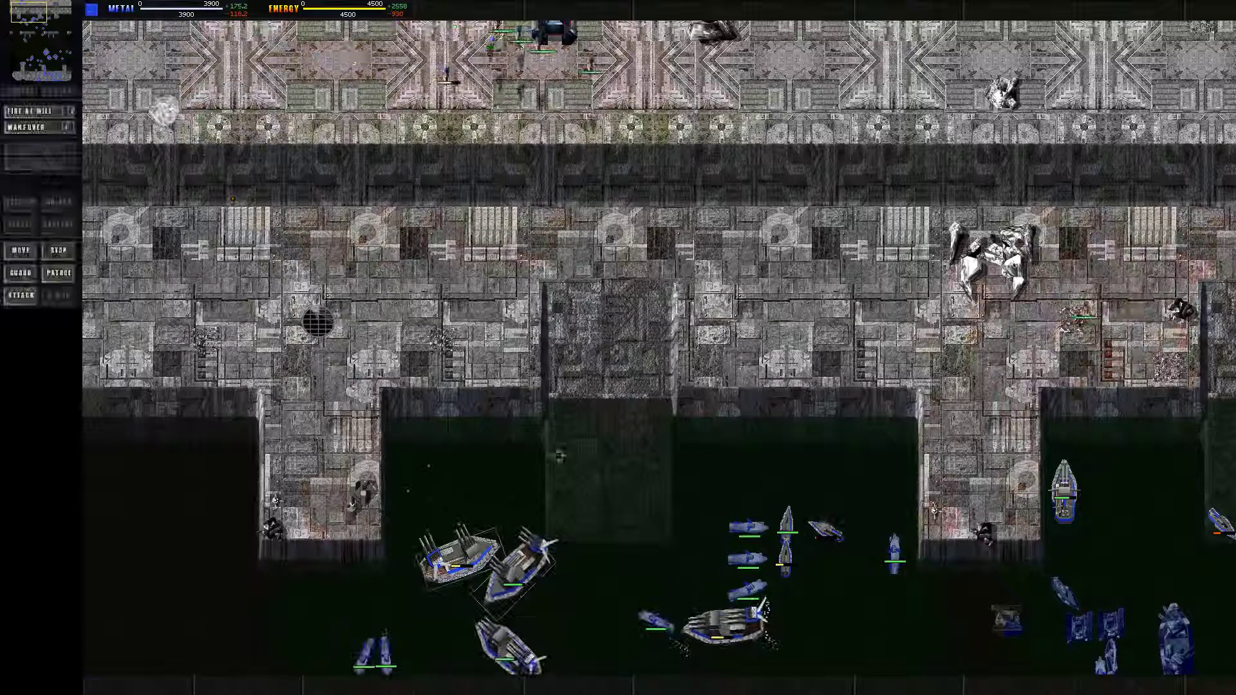
{"action": "key", "text": "Up"}
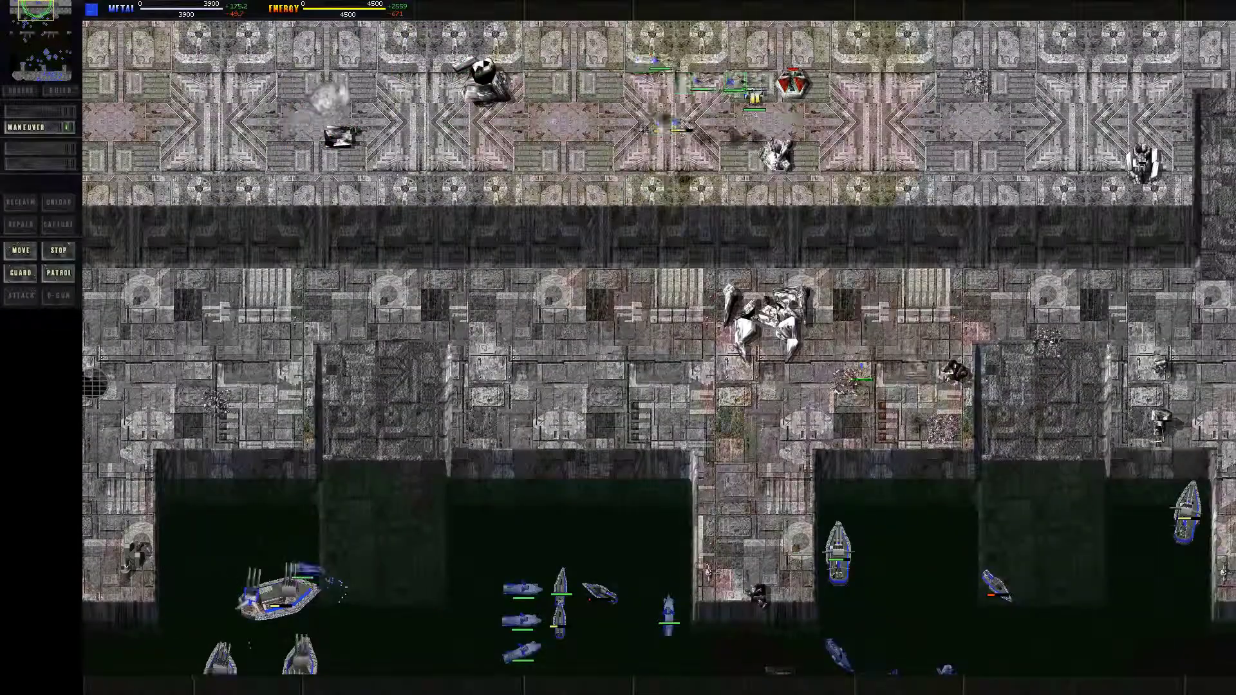
{"action": "left_click", "coordinate": [260, 591]}
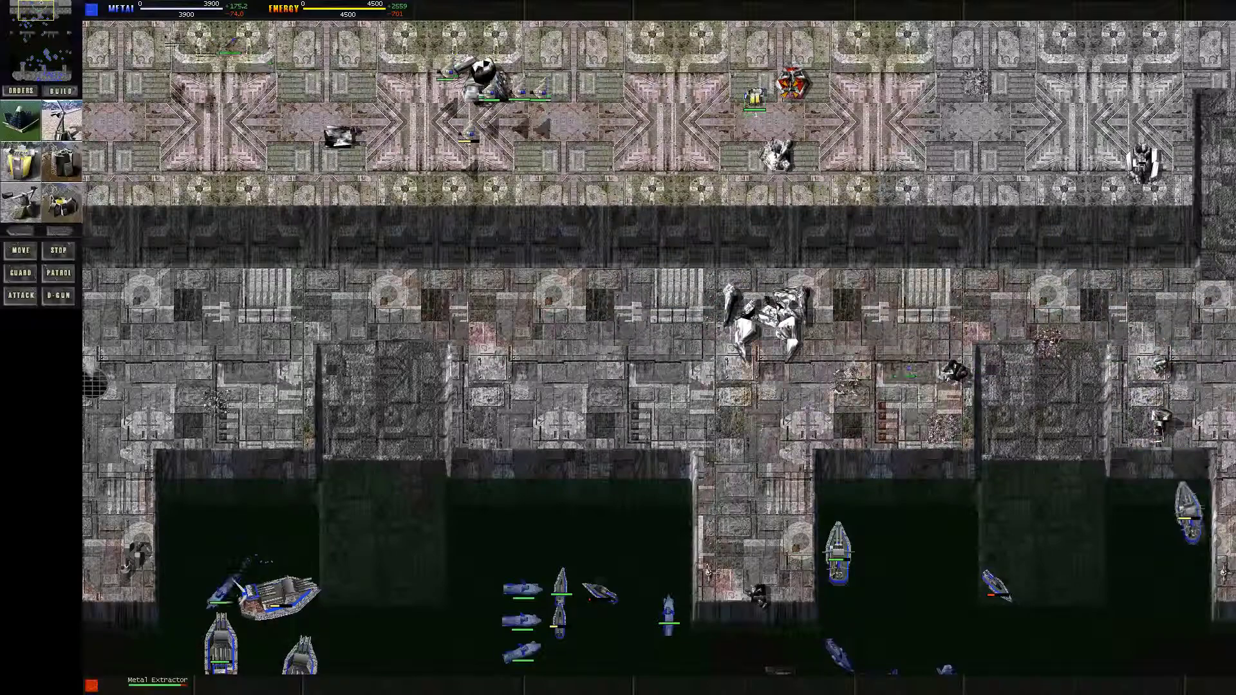
{"action": "key", "text": "Escape"}
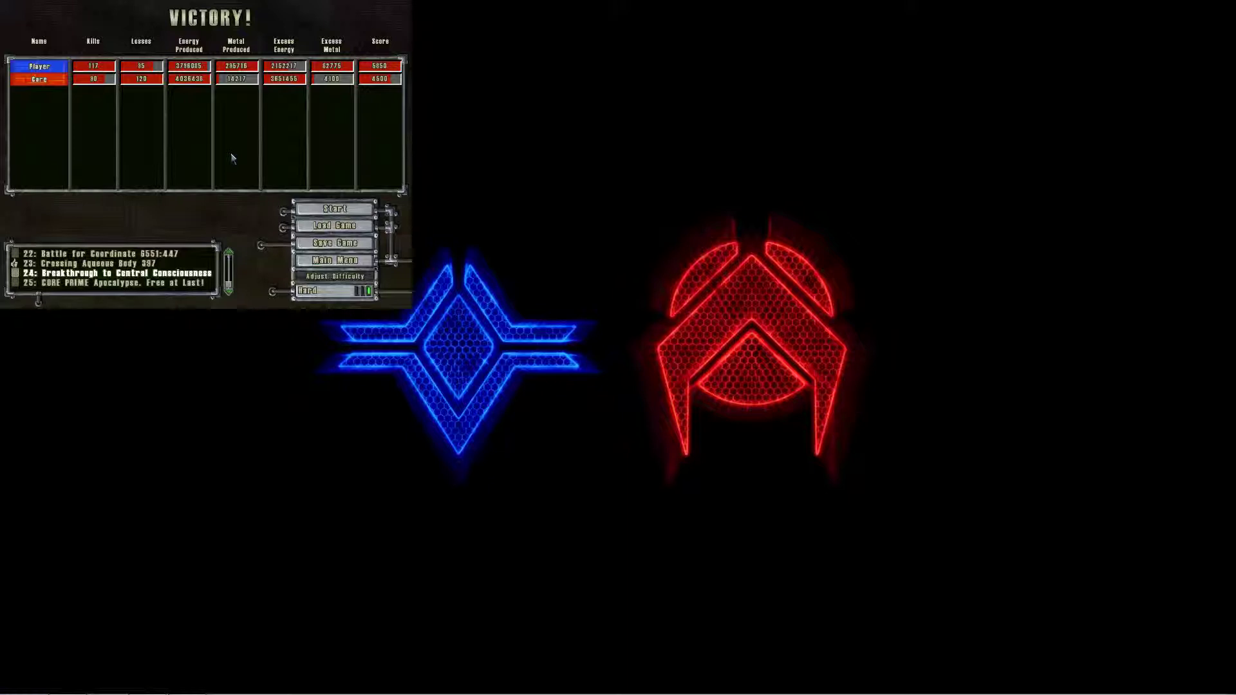
- Select mission 24, Breakthrough to Central Consciousness, in the Victory screen's campaign list
{"action": "left_click", "coordinate": [150, 288]}
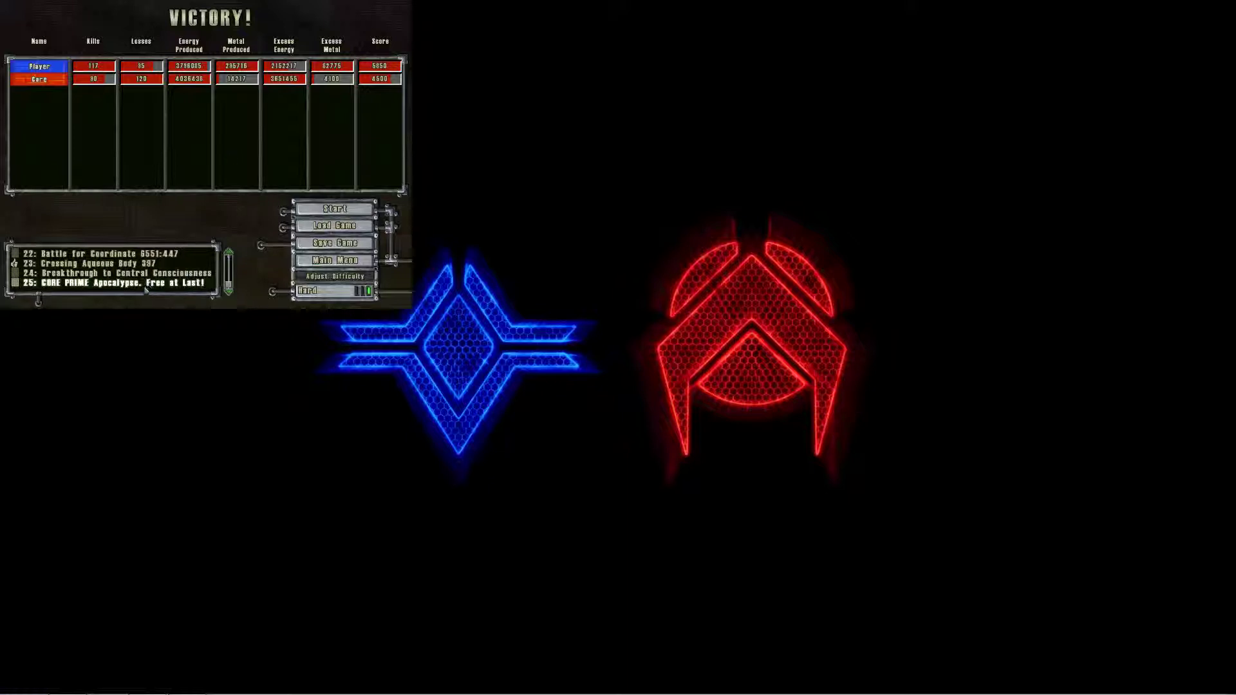
{"action": "left_click", "coordinate": [140, 281]}
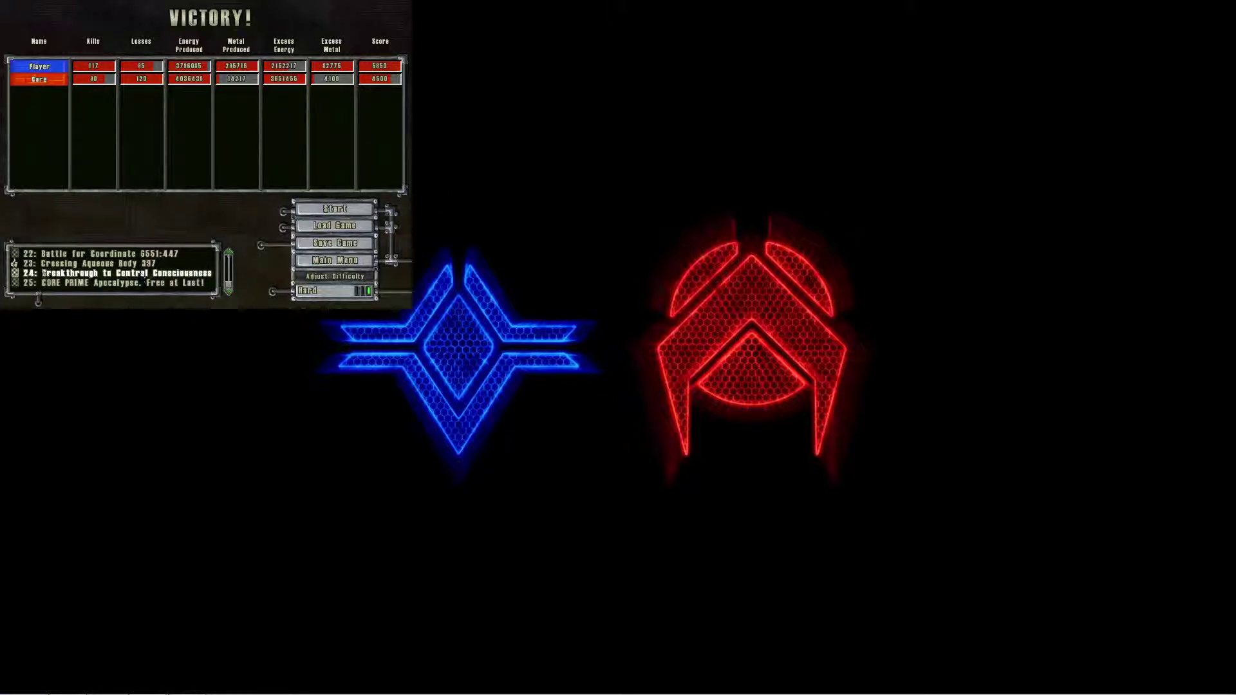
{"action": "left_click", "coordinate": [84, 287]}
{"action": "left_click", "coordinate": [99, 281]}
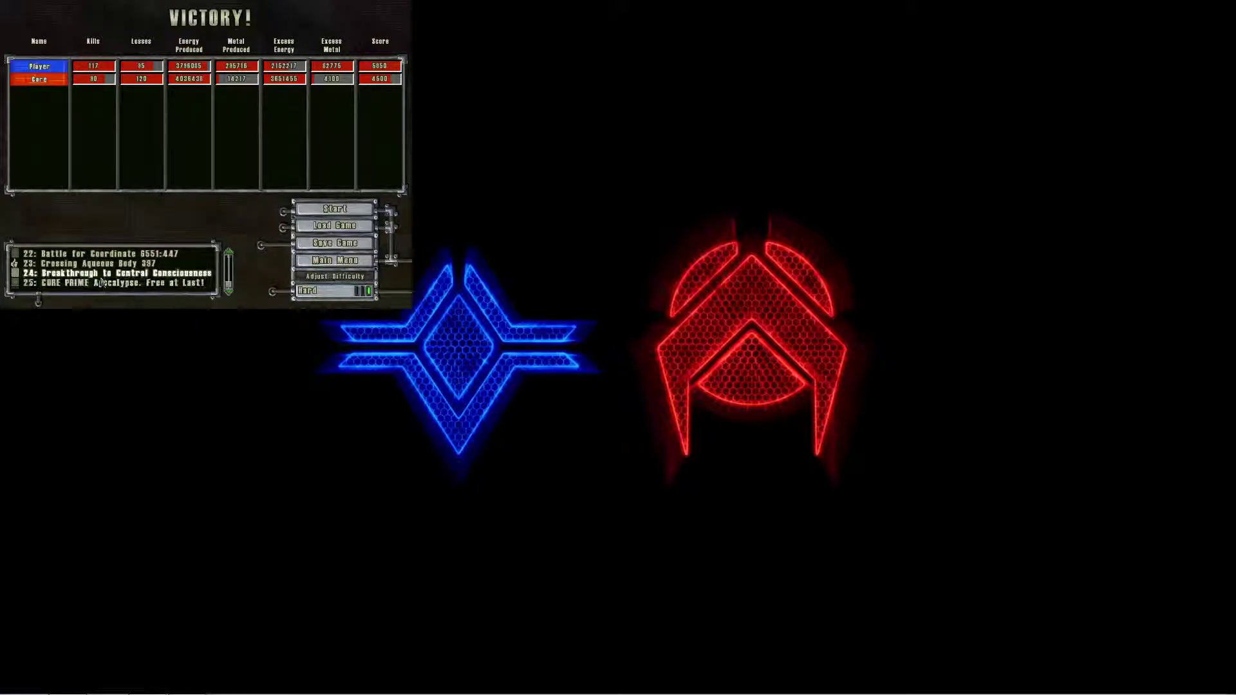